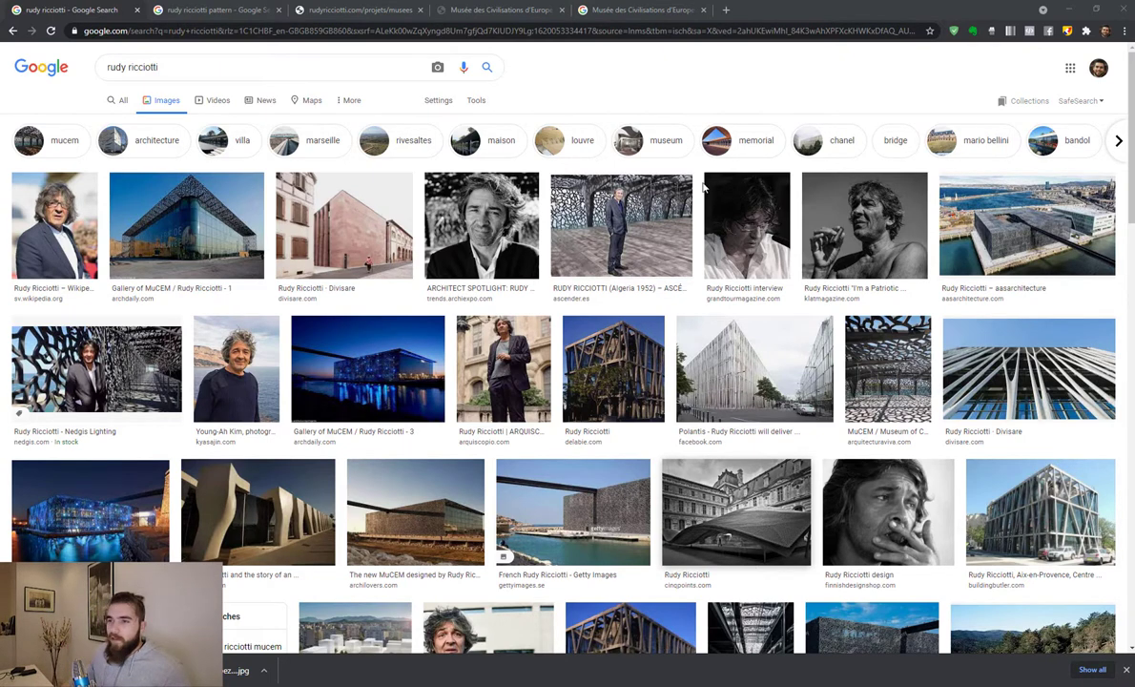
Step: Preview the Arch2O 'MuCEM | Rudy Ricciotti' lattice photo in Google Images and browse related images
scroll(651, 239, down, 1)
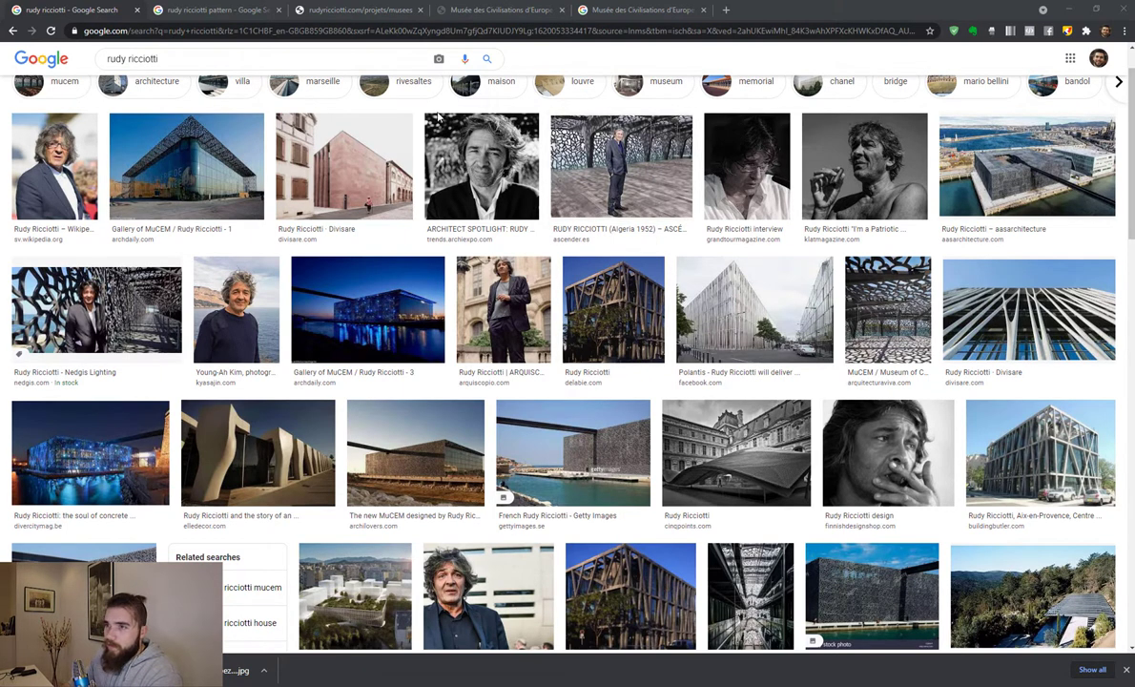
scroll(436, 117, up, 1)
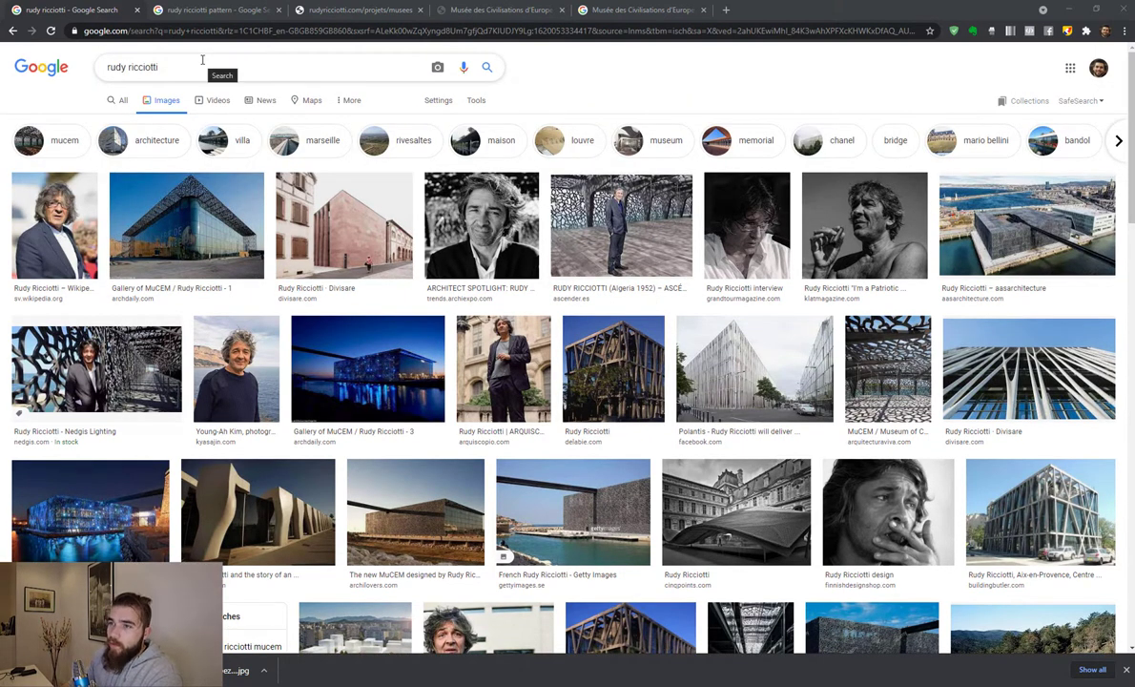
scroll(148, 267, down, 1)
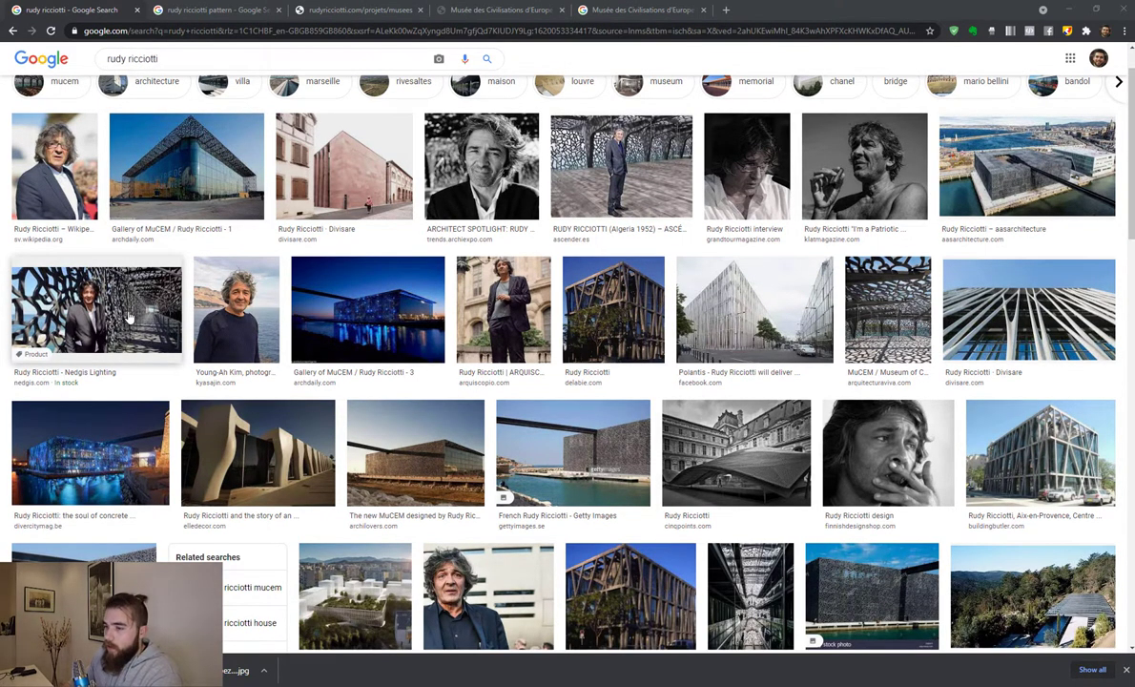
scroll(130, 317, down, 1)
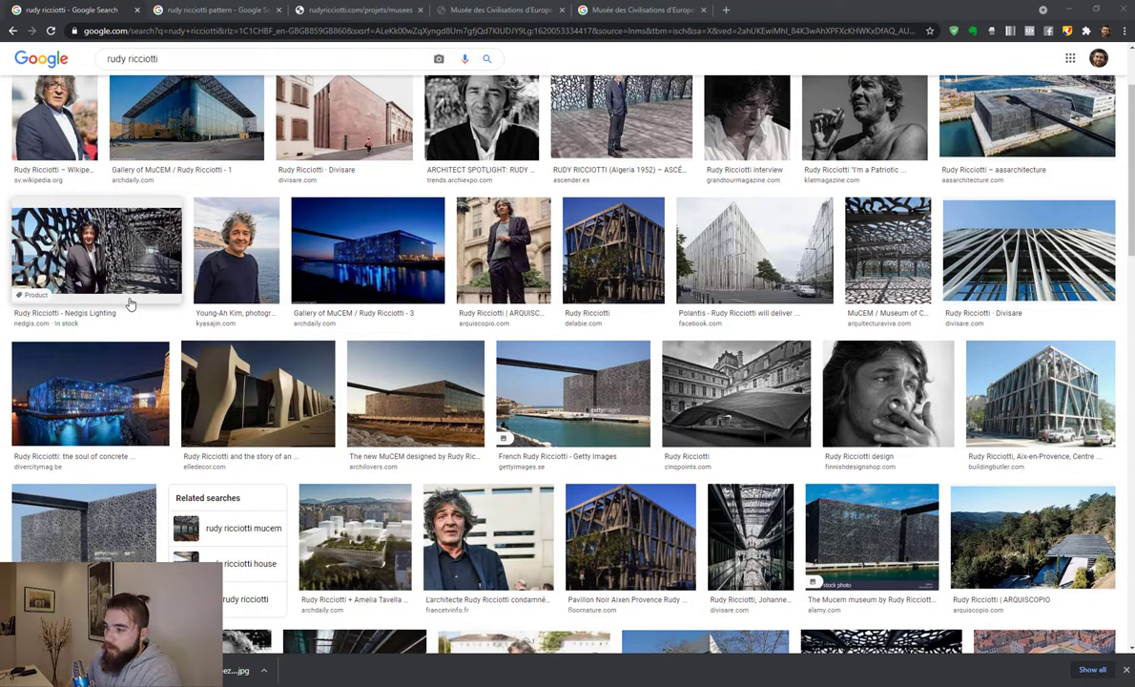
scroll(127, 306, down, 3)
click(876, 492)
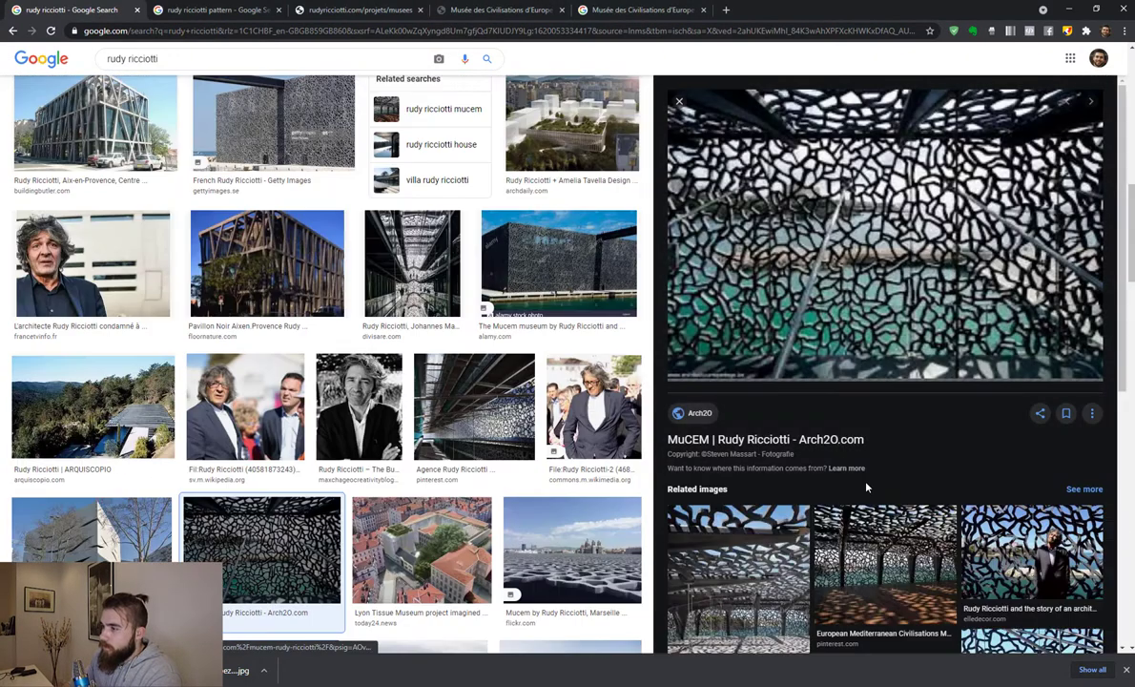
scroll(801, 282, down, 3)
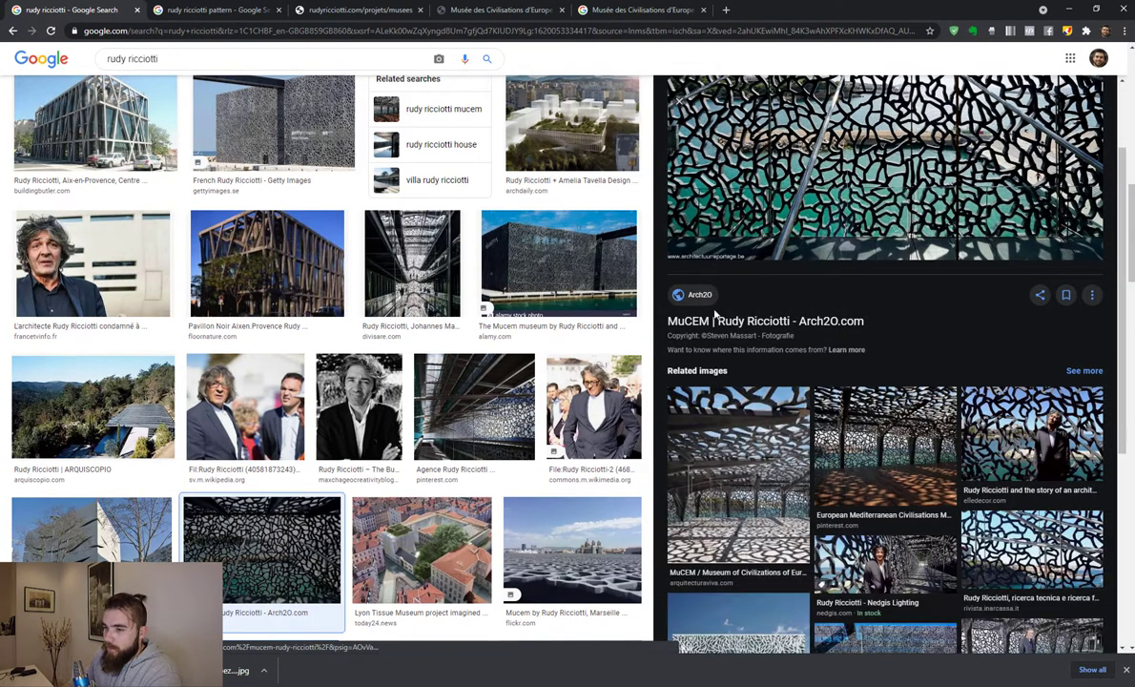
scroll(1107, 381, down, 1)
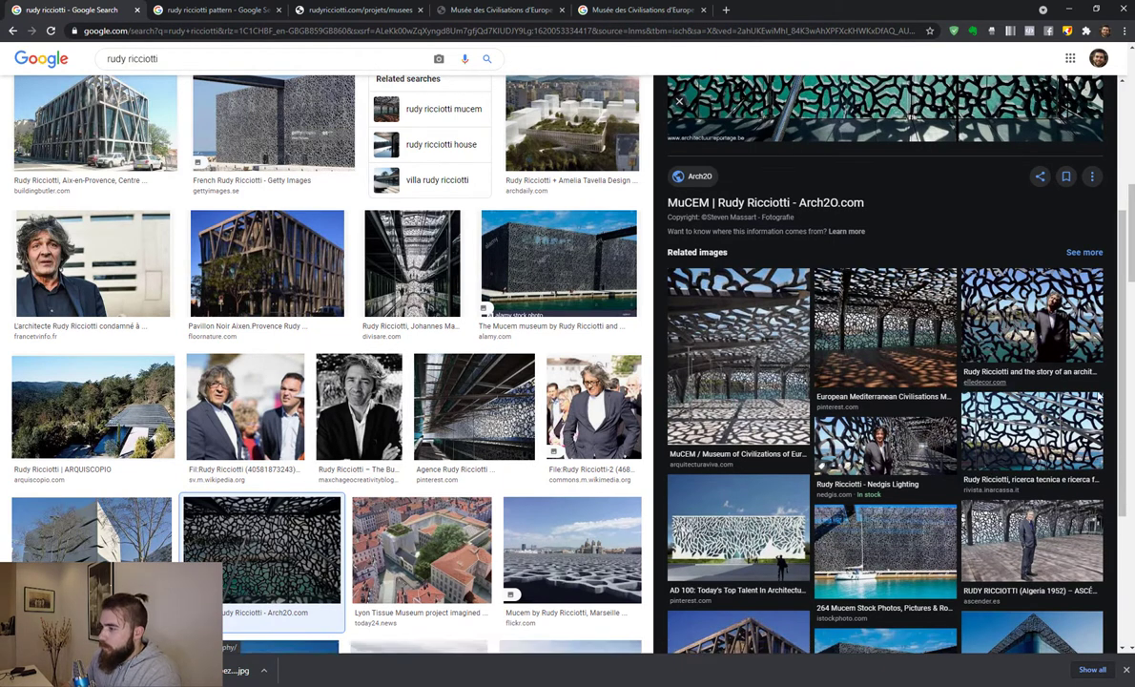
scroll(173, 419, up, 10)
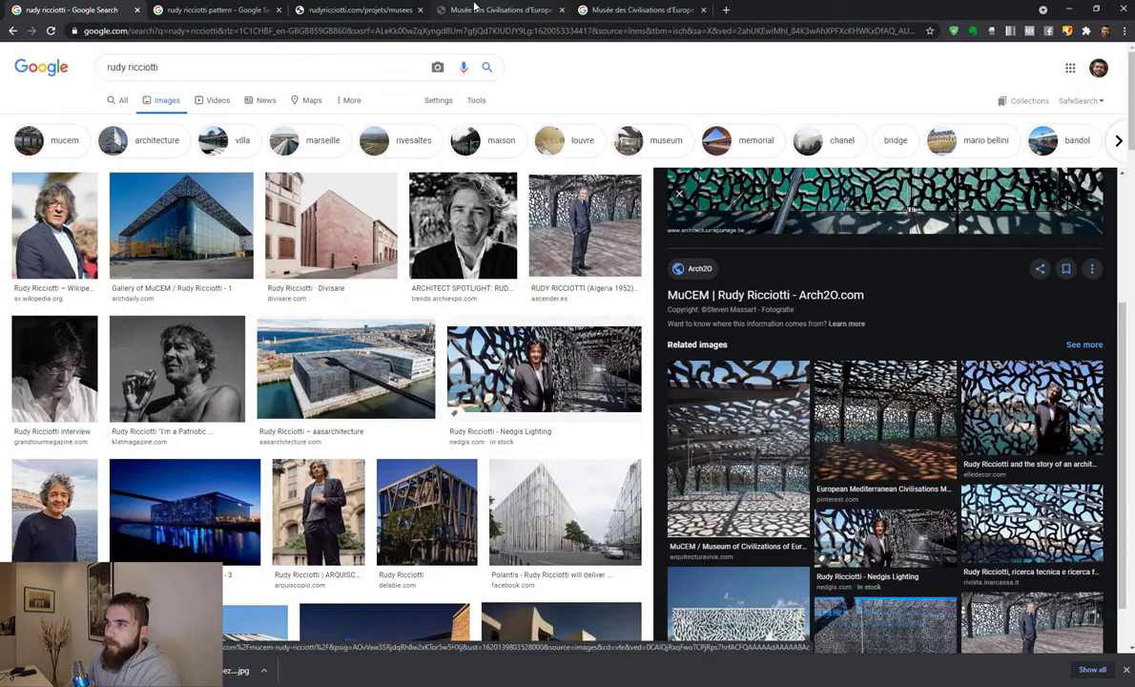
Step: Go from the MuCEM tab to the MUSEES project grid on rudyricciotti.com
click(475, 10)
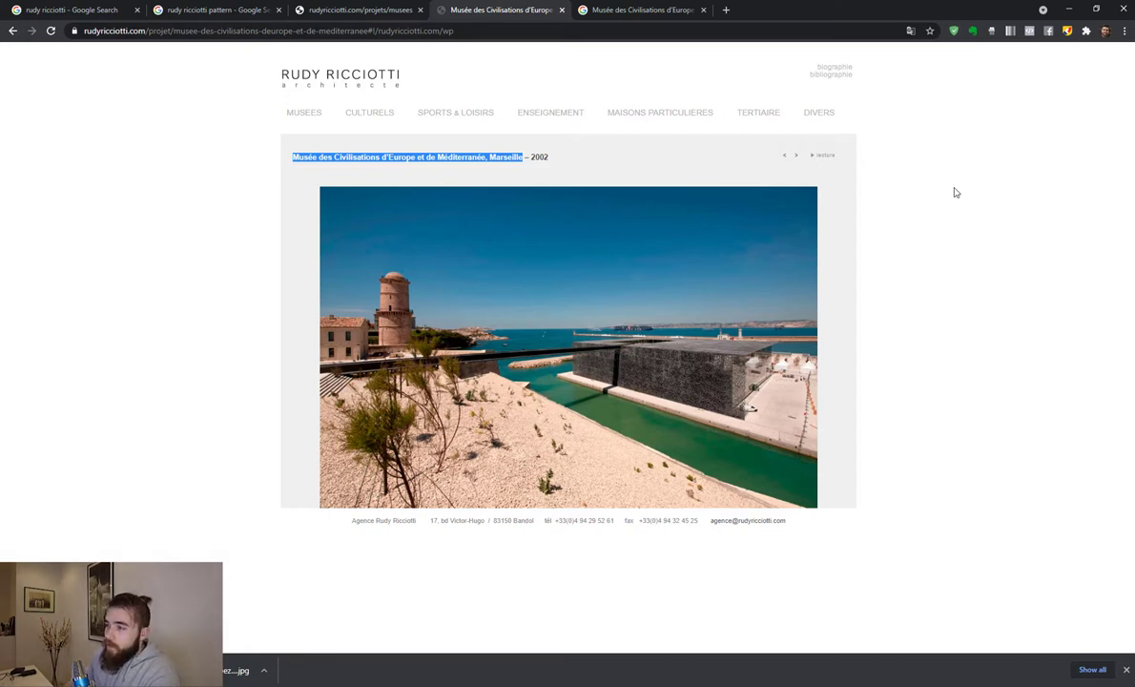
click(942, 224)
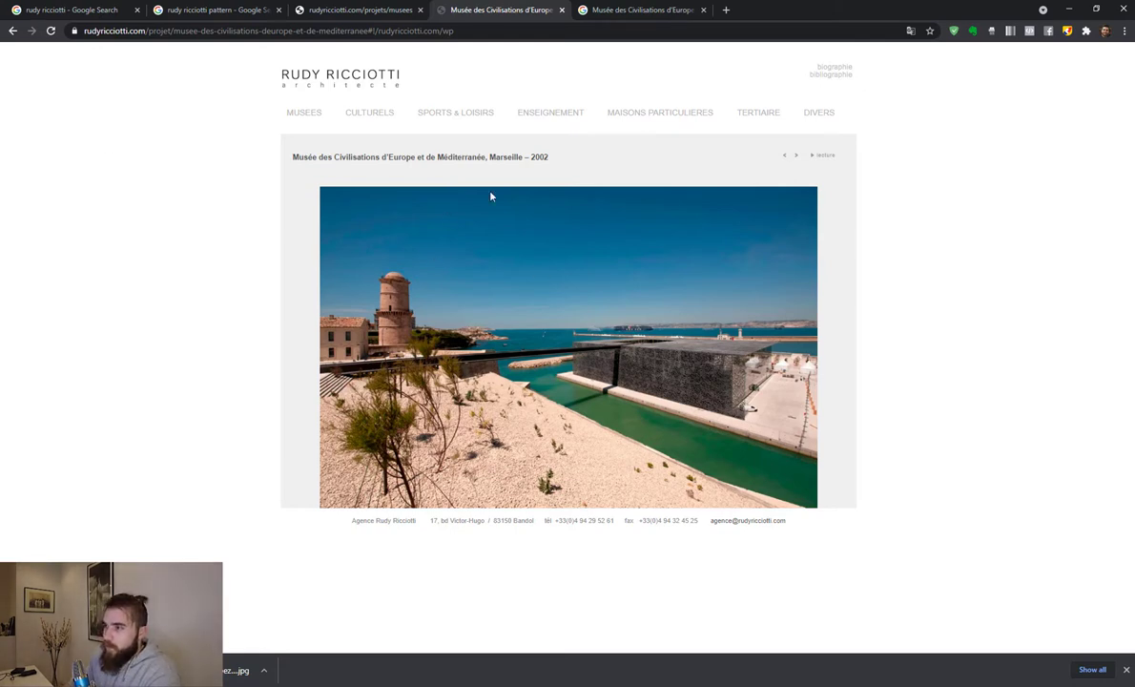
click(310, 112)
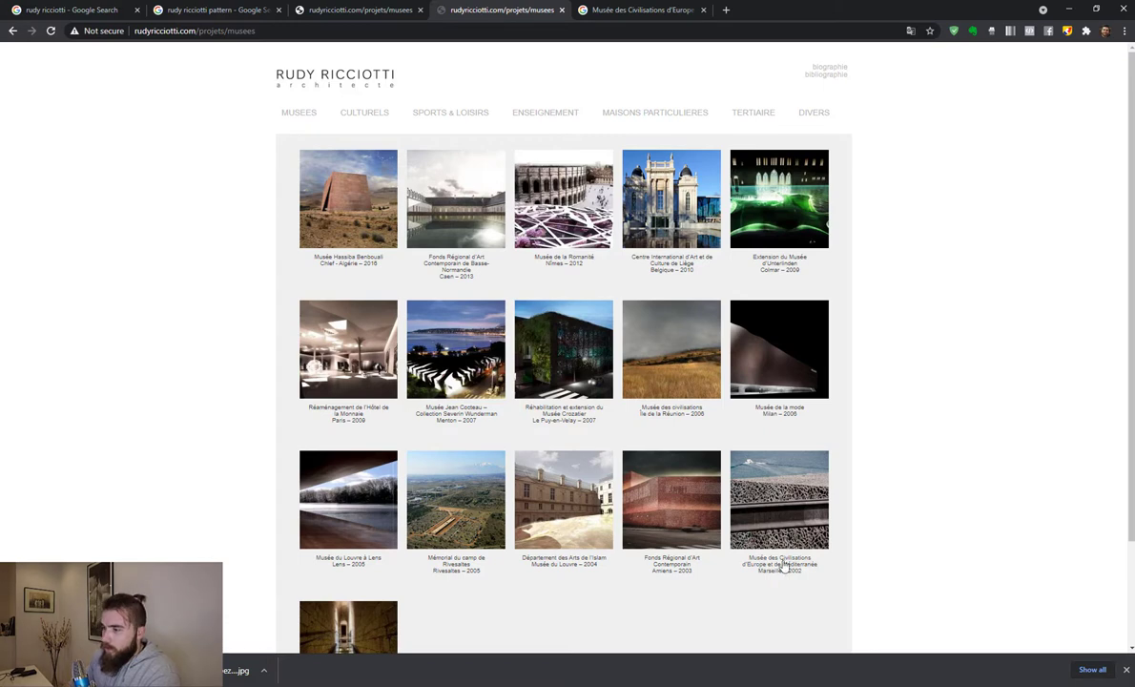
Step: Open the Amiens Fonds Régional, Musée Jean Cocteau and Musée de la Romanité projects in new tabs
scroll(768, 530, down, 1)
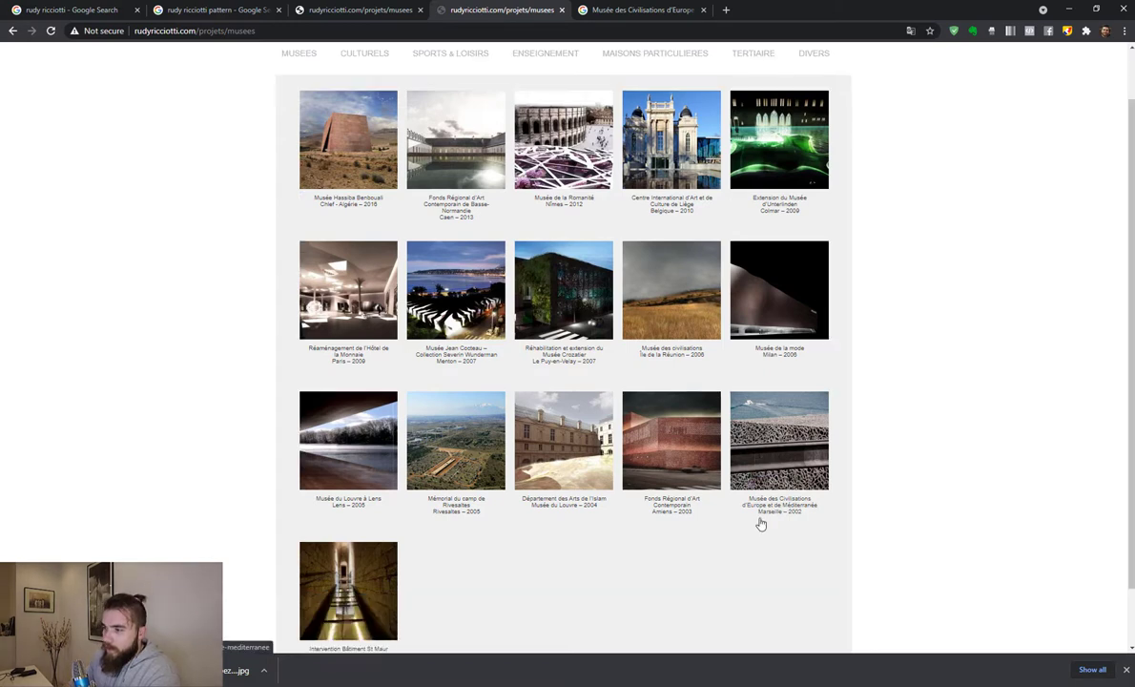
middle_click(695, 448)
middle_click(434, 297)
scroll(542, 140, up, 1)
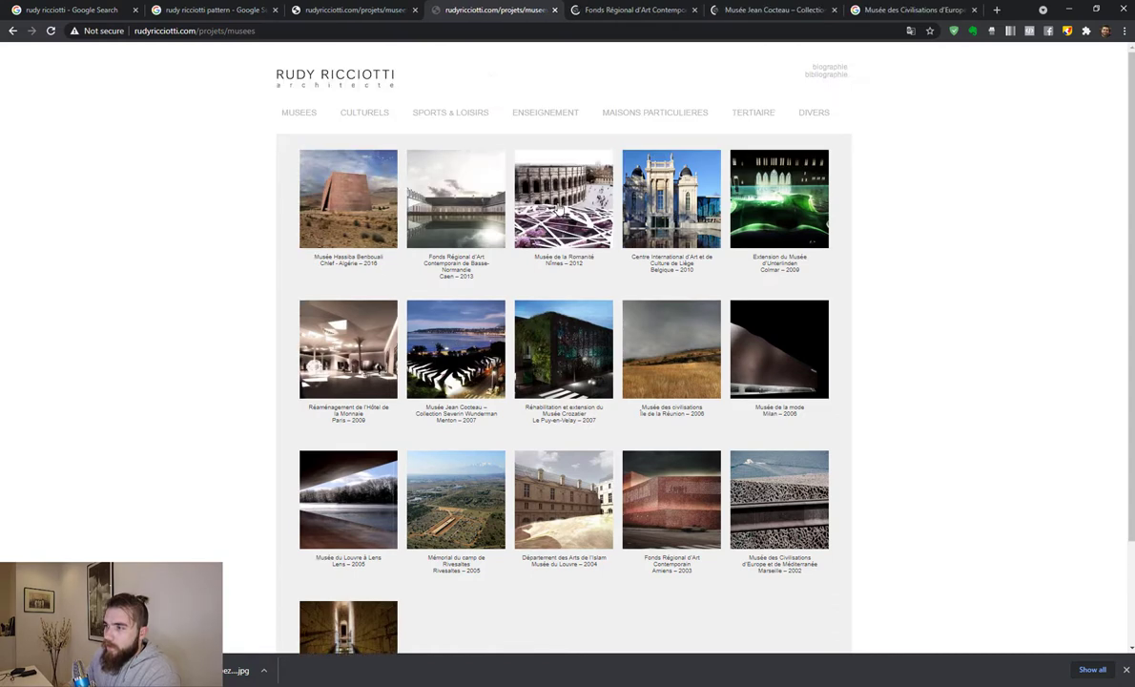
middle_click(525, 197)
Step: Step through the Musée de la Romanité gallery to the aerial site plan image
click(791, 13)
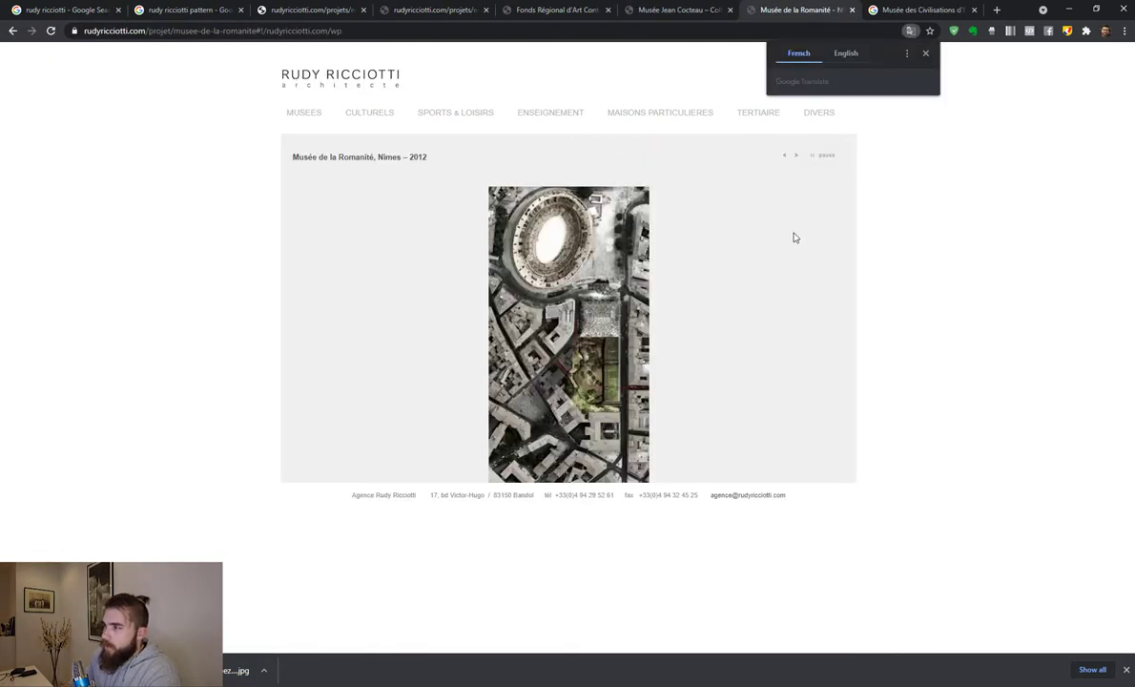
click(796, 155)
click(796, 156)
click(796, 156)
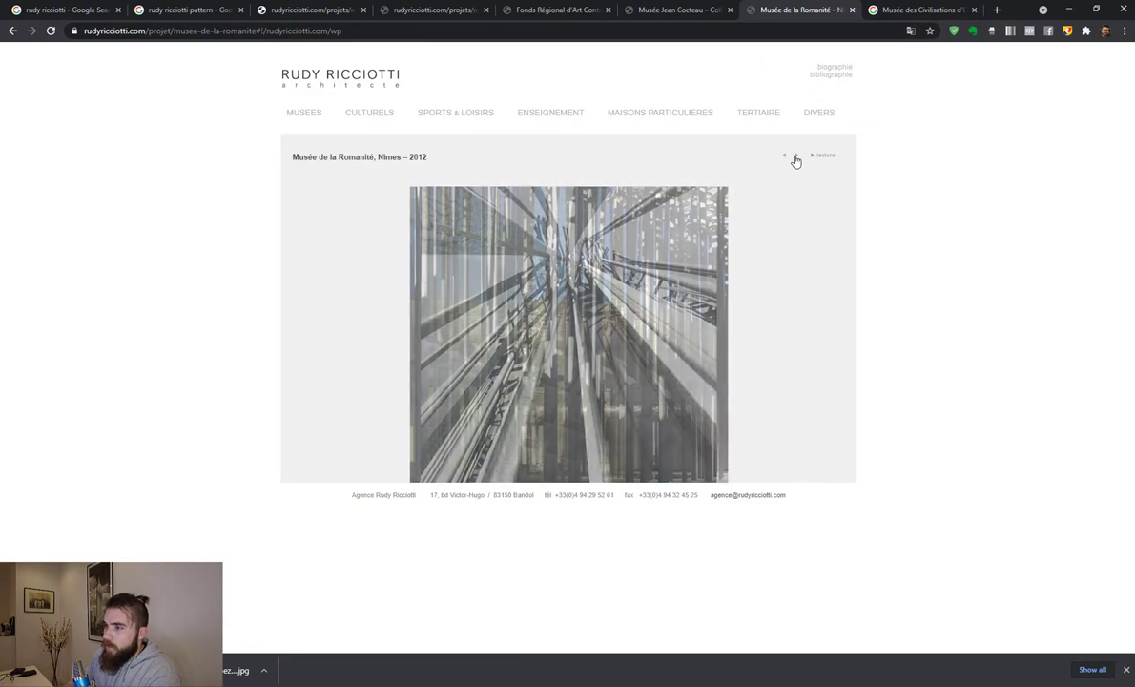
click(795, 158)
click(796, 157)
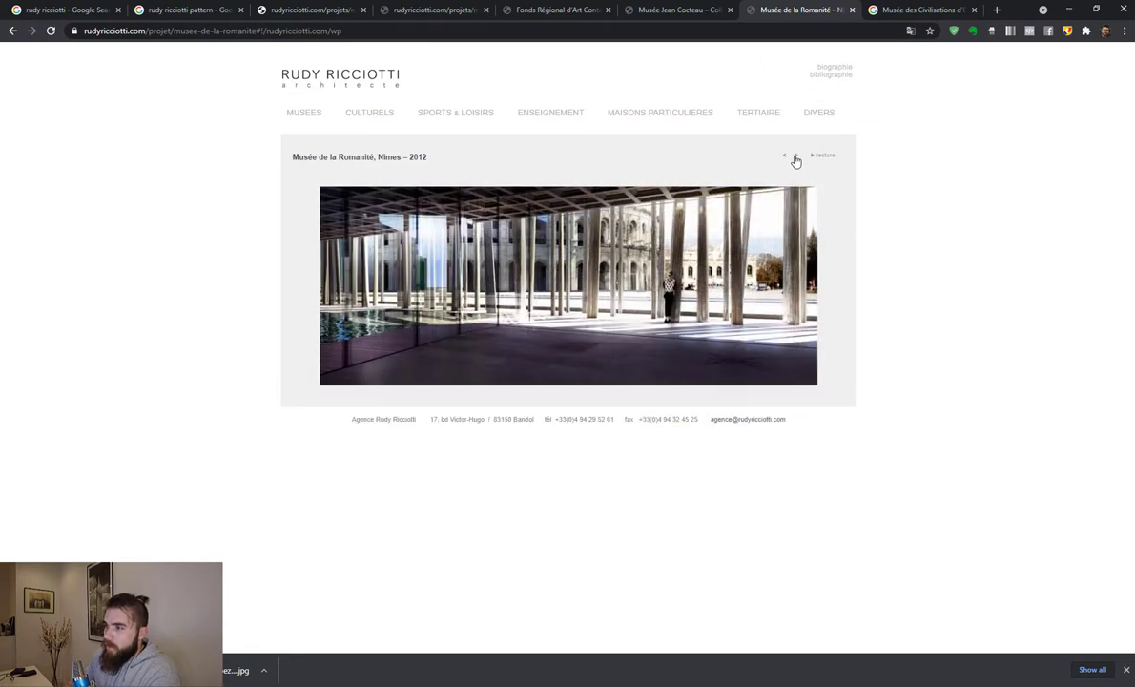
click(796, 157)
click(796, 157)
click(796, 157)
click(796, 158)
click(795, 157)
click(796, 157)
click(795, 158)
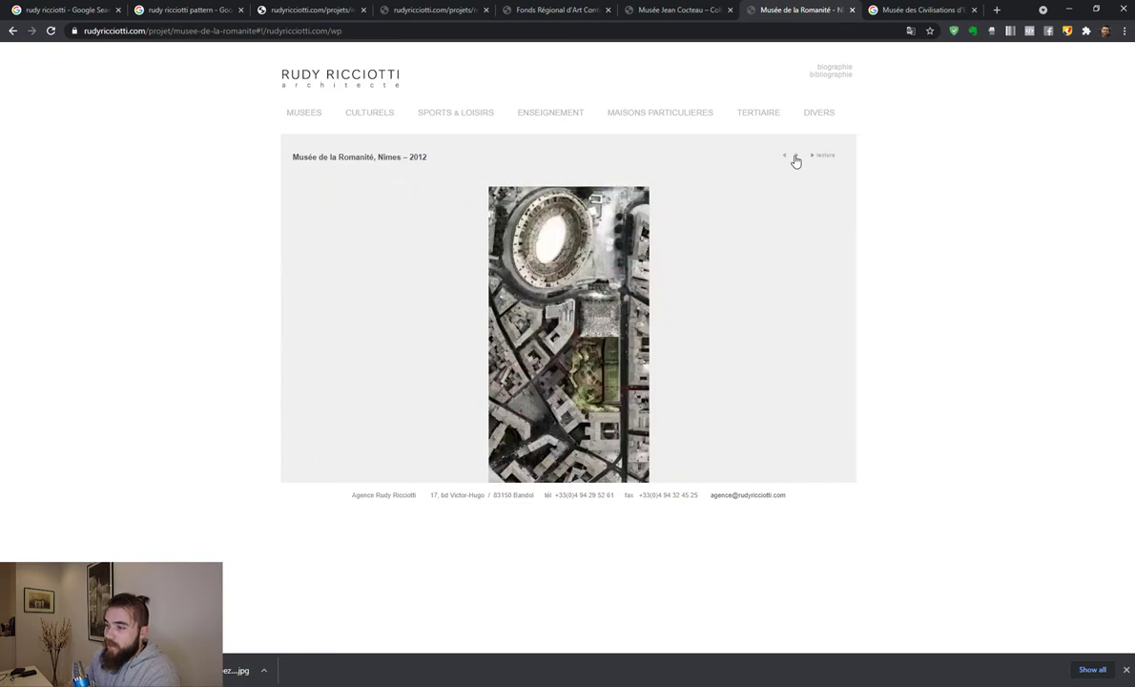
Step: Check the MuCEM close-up and Amiens tabs, then return to the museums project grid
key(ctrl+Tab)
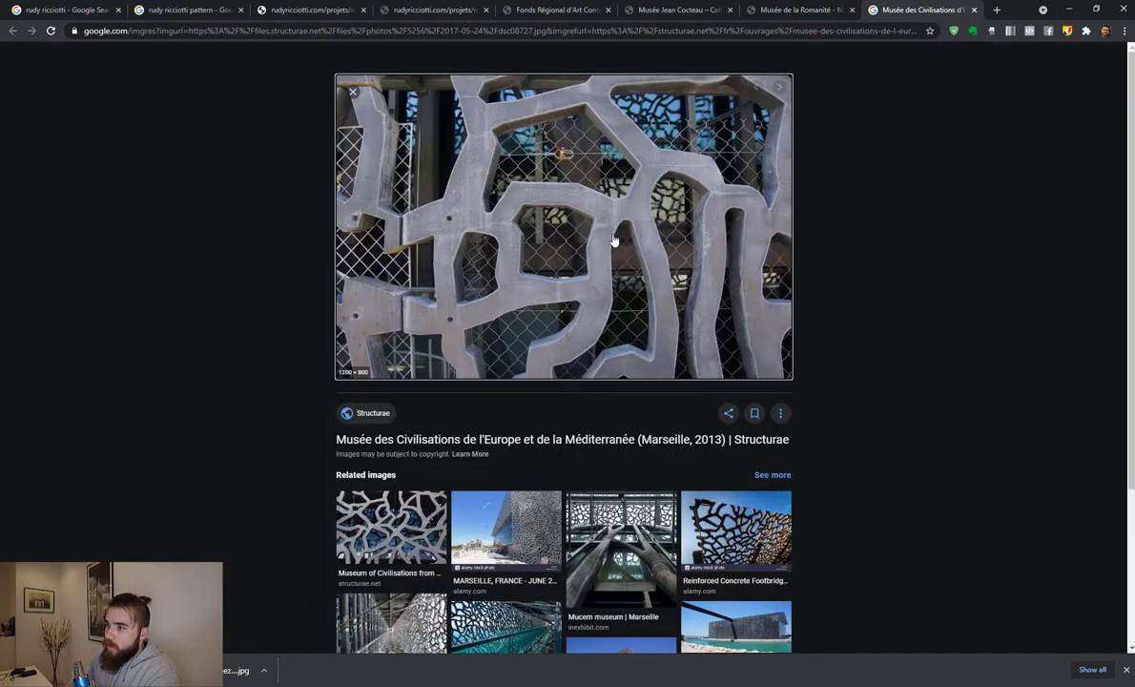
click(537, 9)
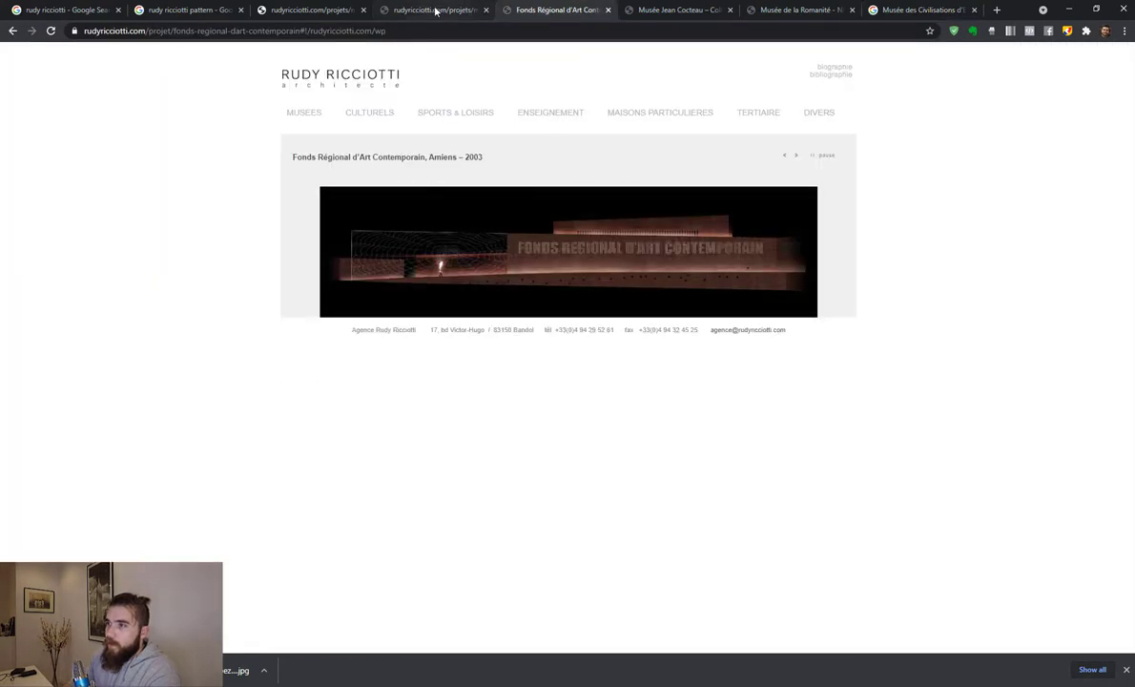
click(435, 10)
scroll(351, 196, down, 2)
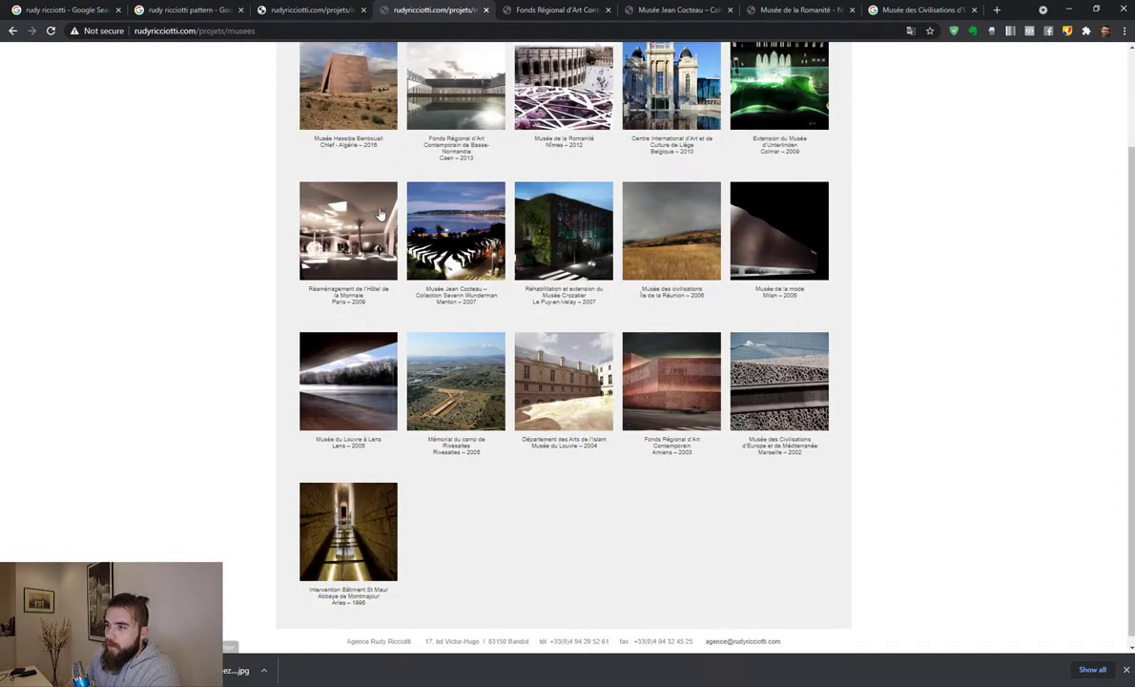
scroll(351, 195, up, 2)
Step: Open the Caen Bibliothèque multimédia from Culturels in a new tab and browse its facade images
click(384, 113)
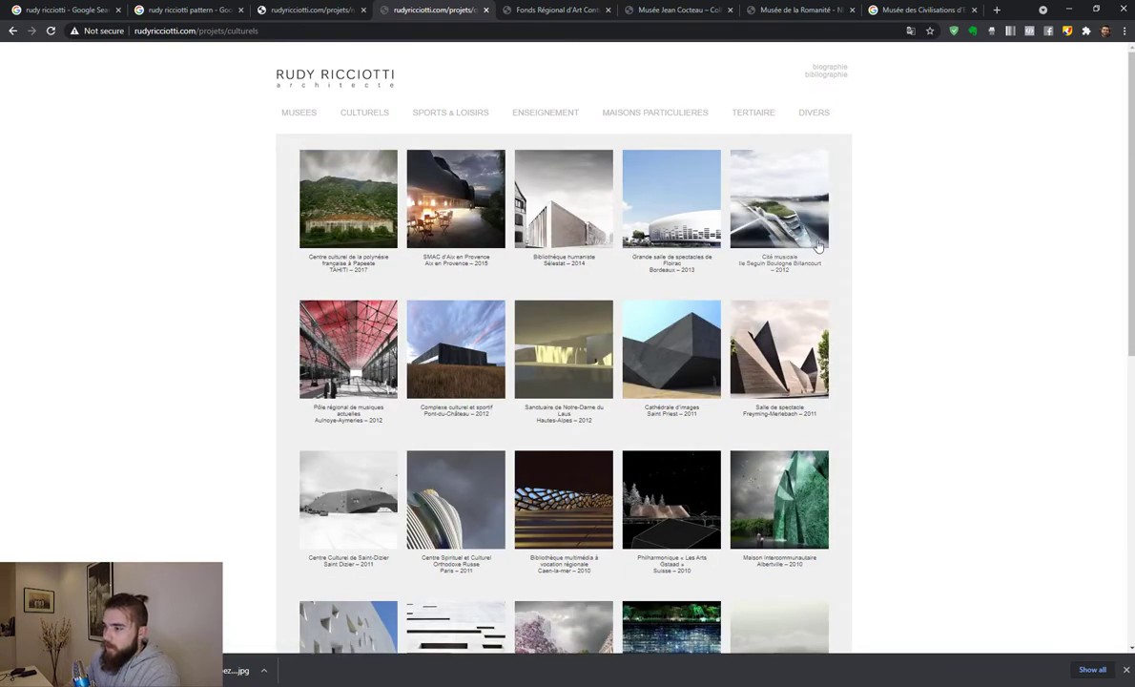
middle_click(542, 521)
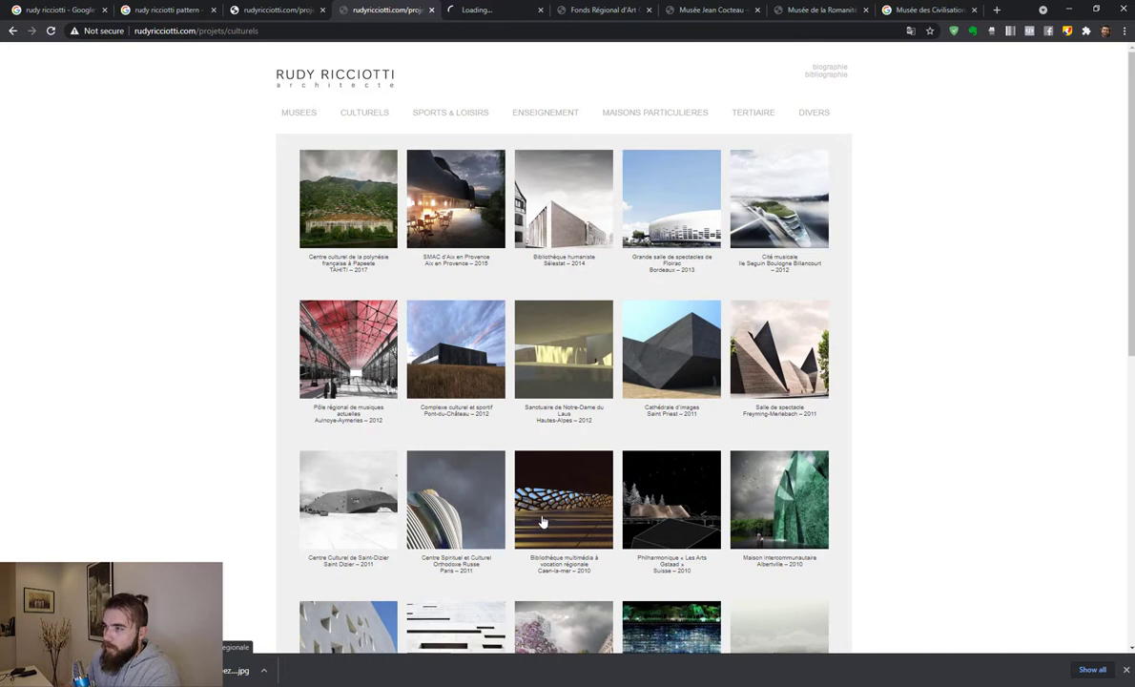
click(486, 16)
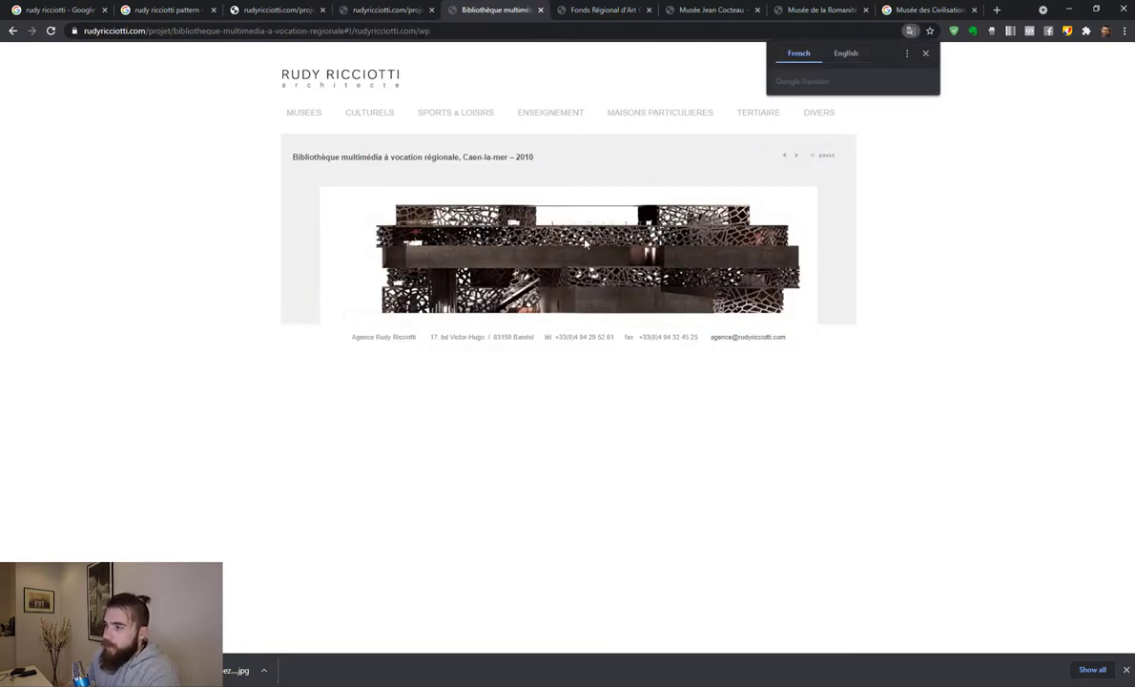
click(798, 157)
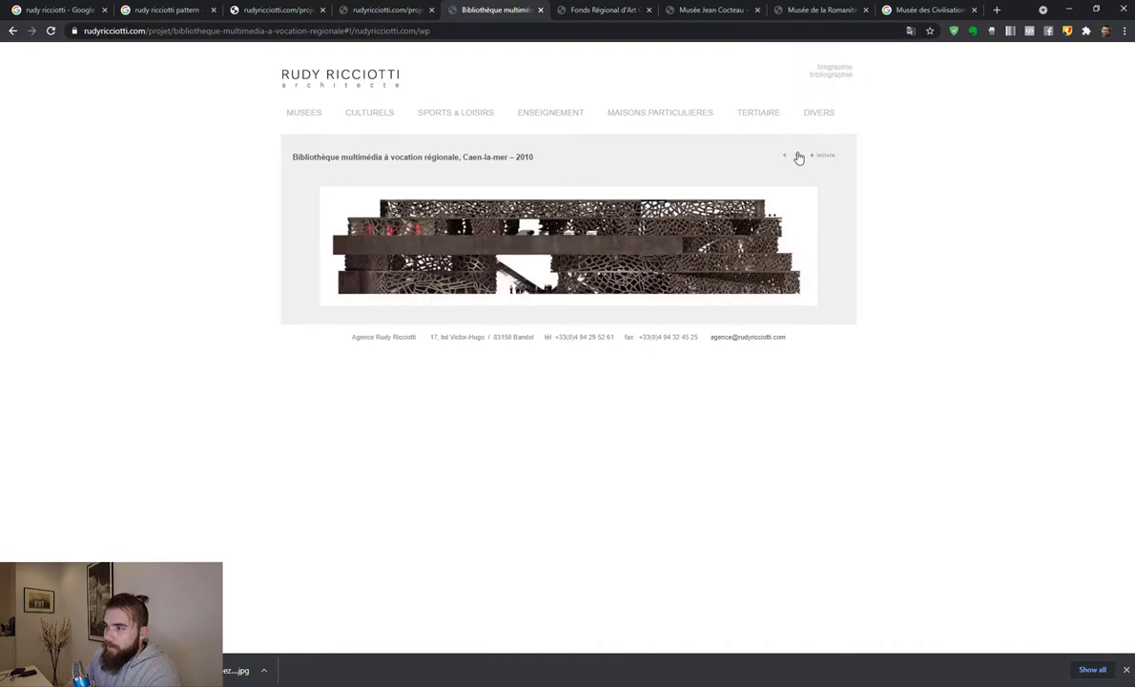
click(797, 157)
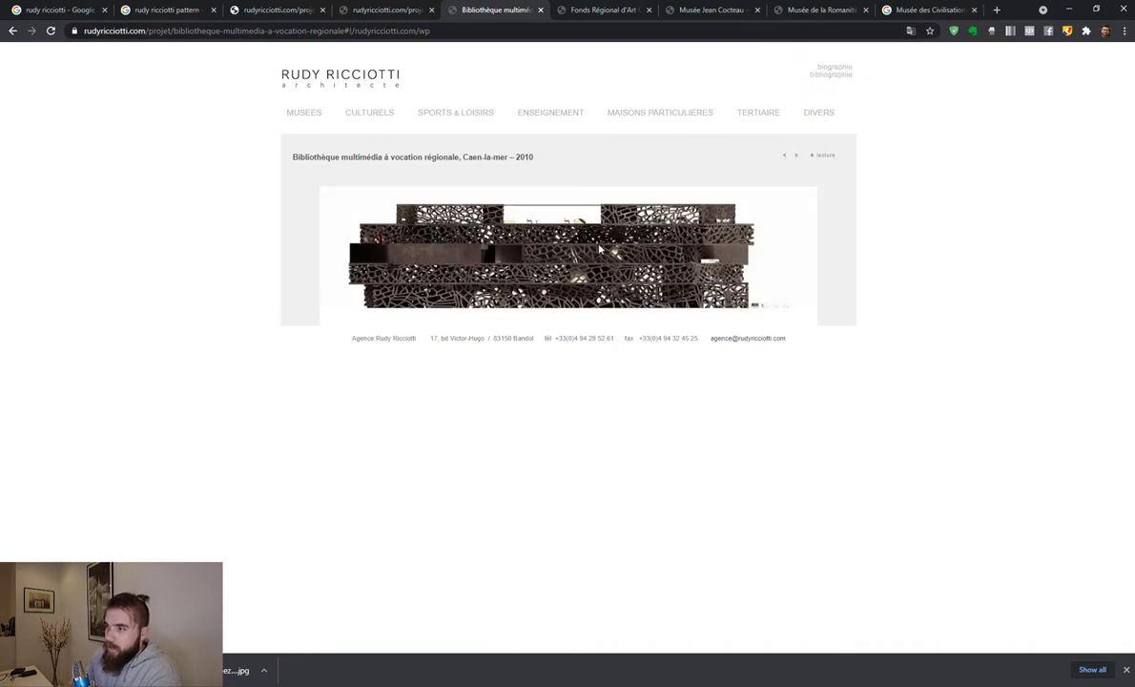
click(798, 157)
click(800, 157)
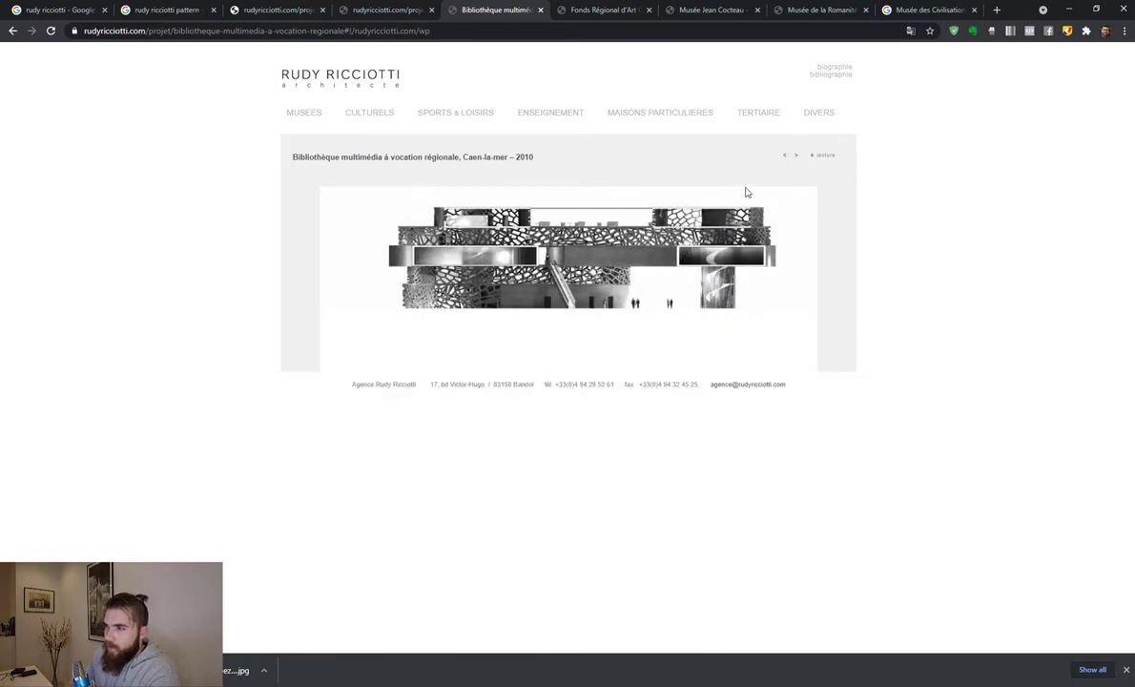
click(797, 156)
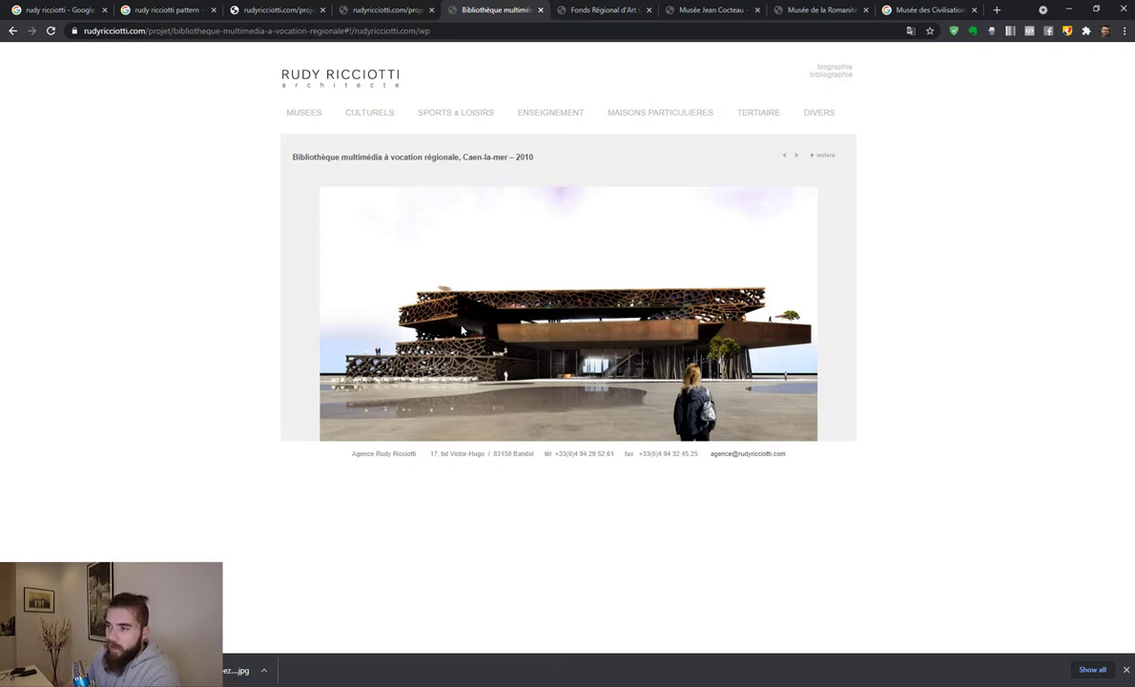
Step: Return to the cultural projects grid tab and scroll down it
click(399, 10)
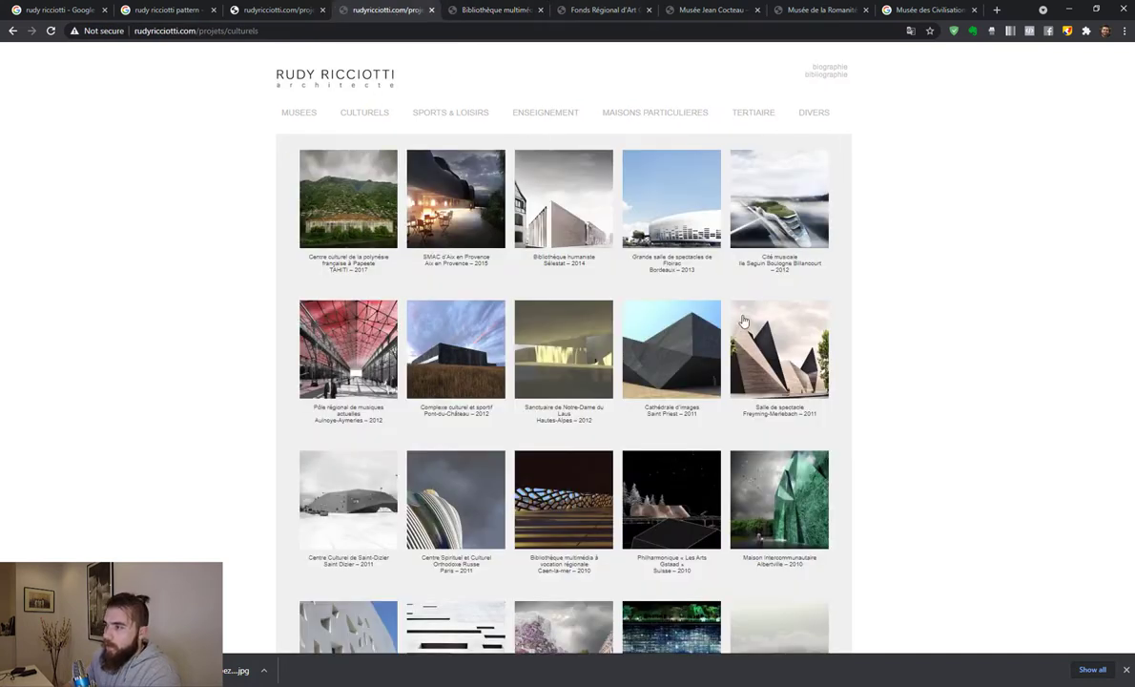
scroll(688, 295, down, 2)
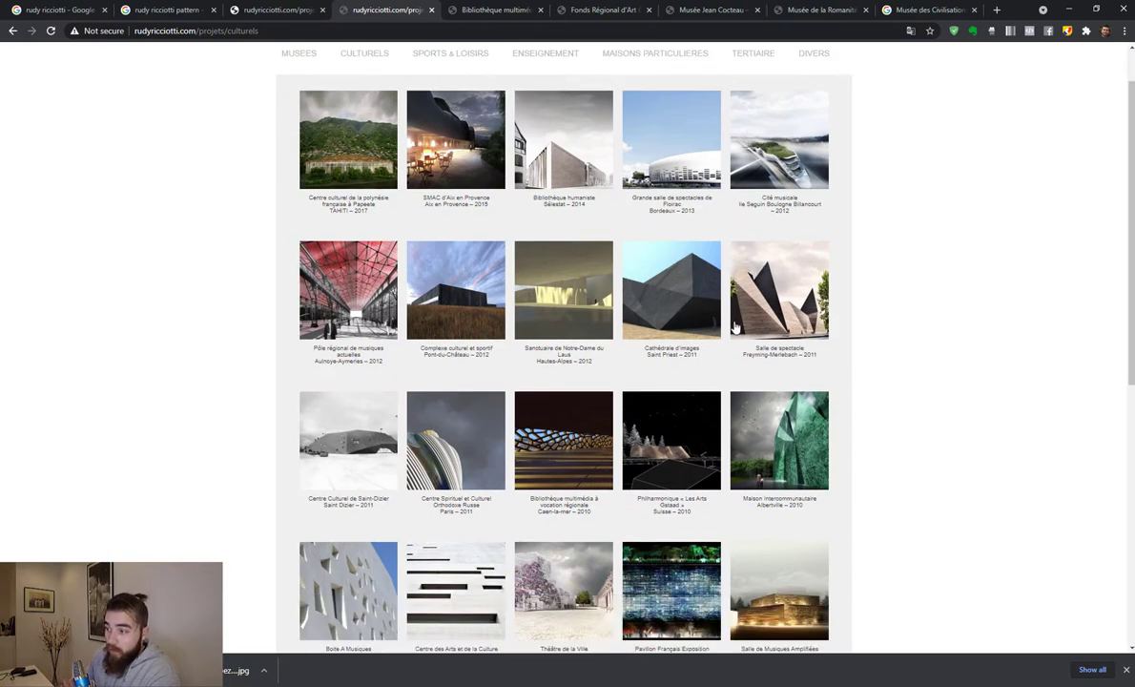
scroll(658, 329, down, 2)
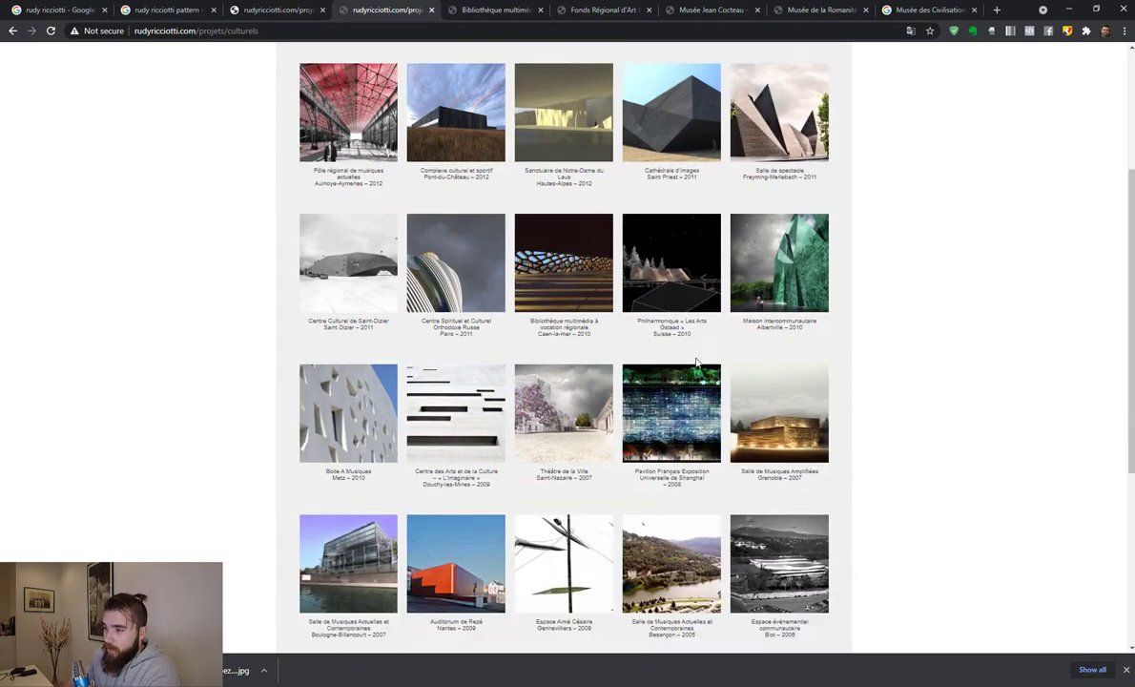
Step: Open the Boite A Musiques, Metz project and browse its perforated facade photos
click(335, 414)
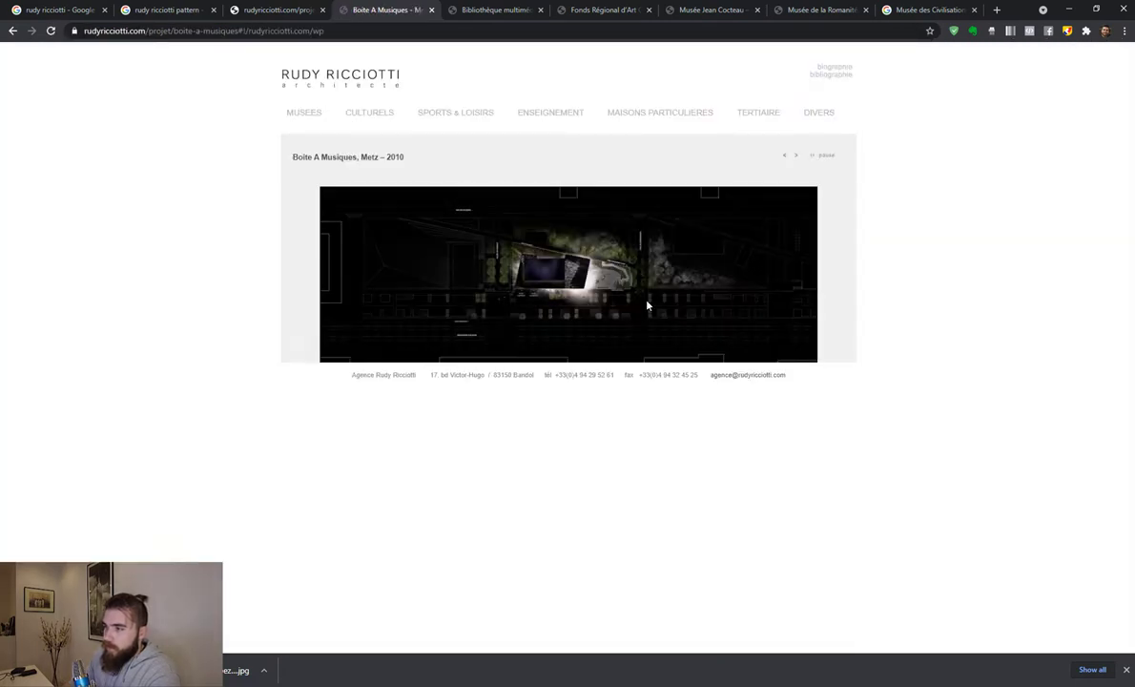
double_click(797, 157)
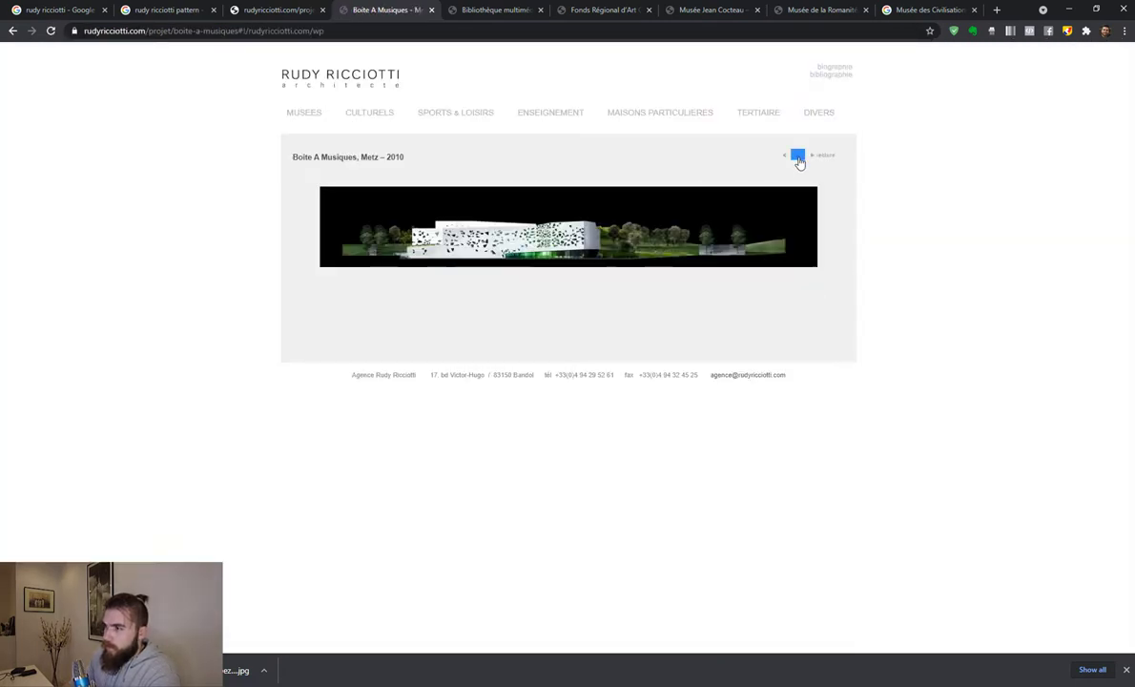
click(800, 162)
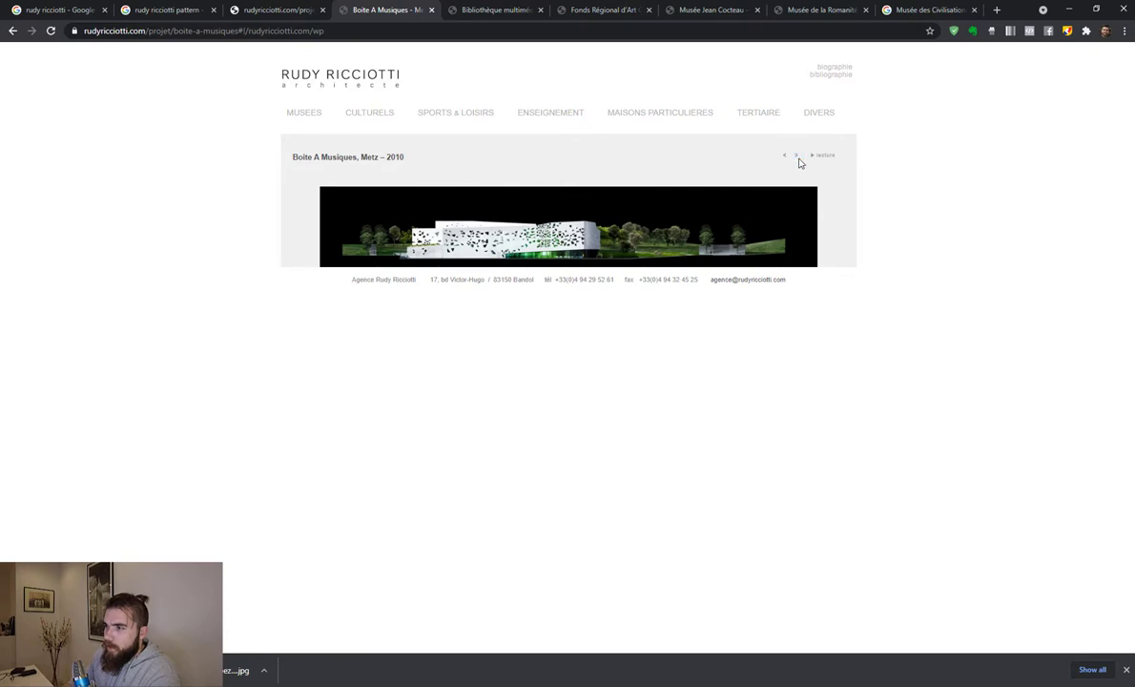
click(796, 158)
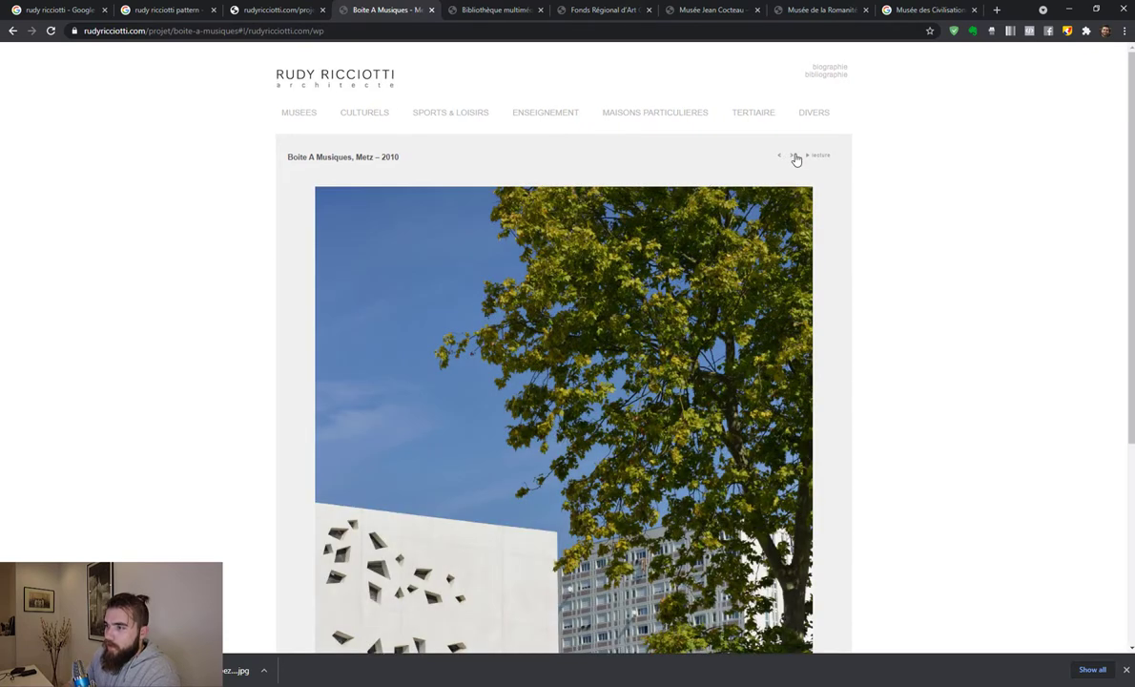
click(797, 158)
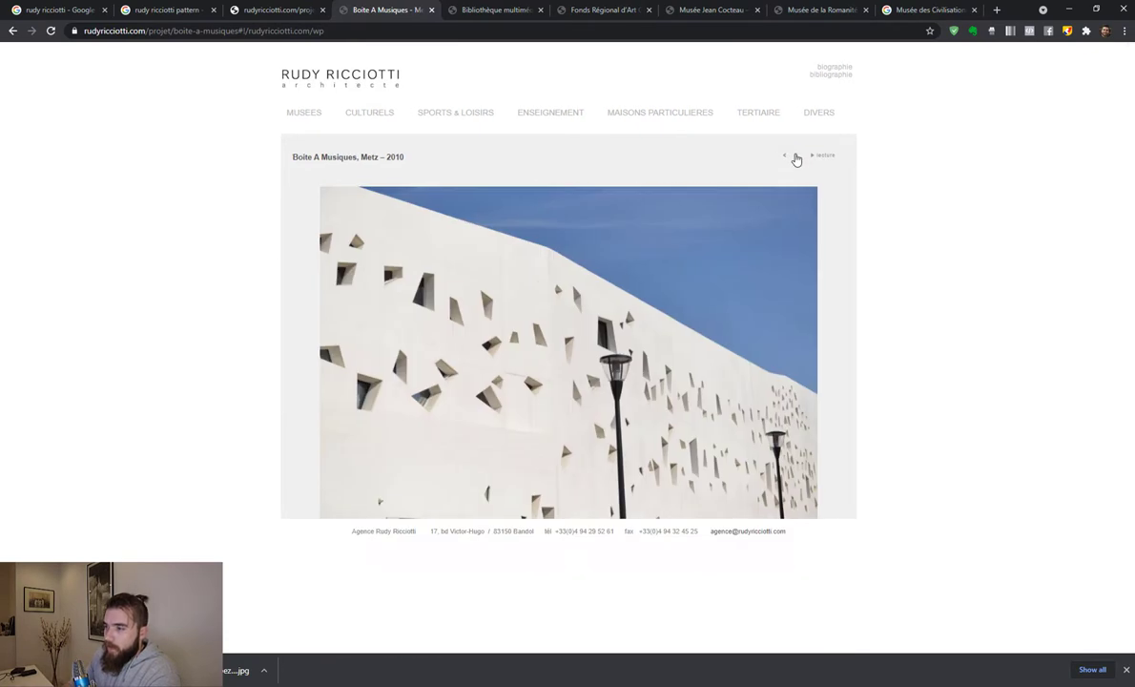
click(797, 158)
click(795, 158)
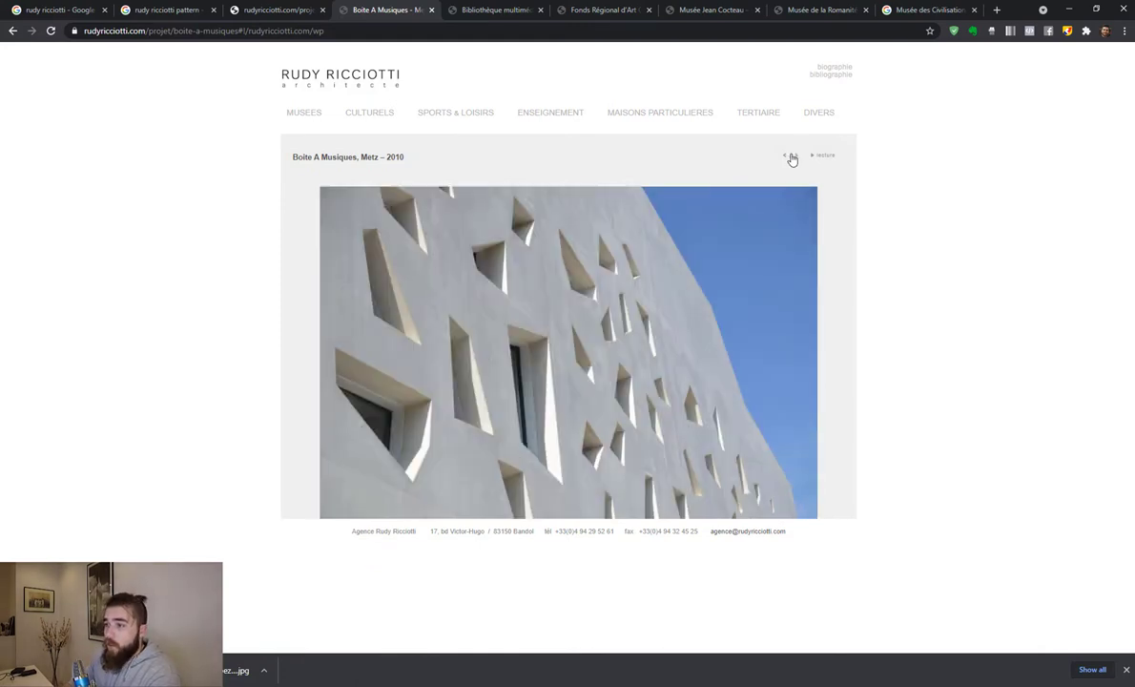
Step: Open the Les Enfants du Paradis project from the cultural projects list and view its mesh facade photos
click(12, 31)
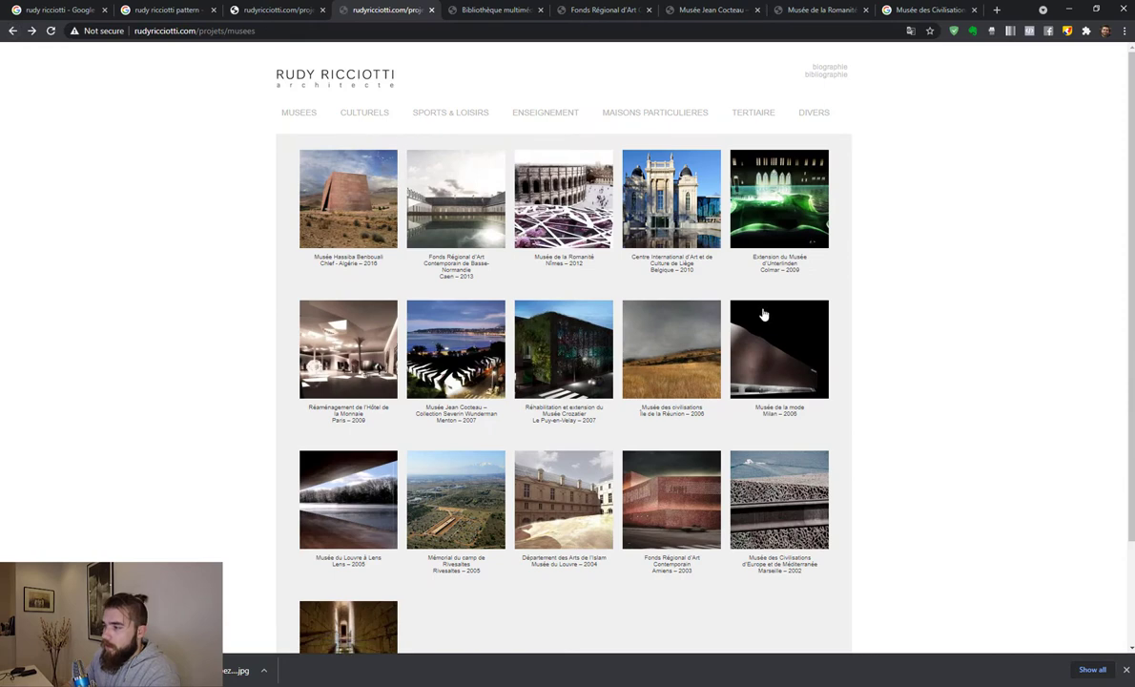
click(391, 114)
scroll(567, 289, down, 4)
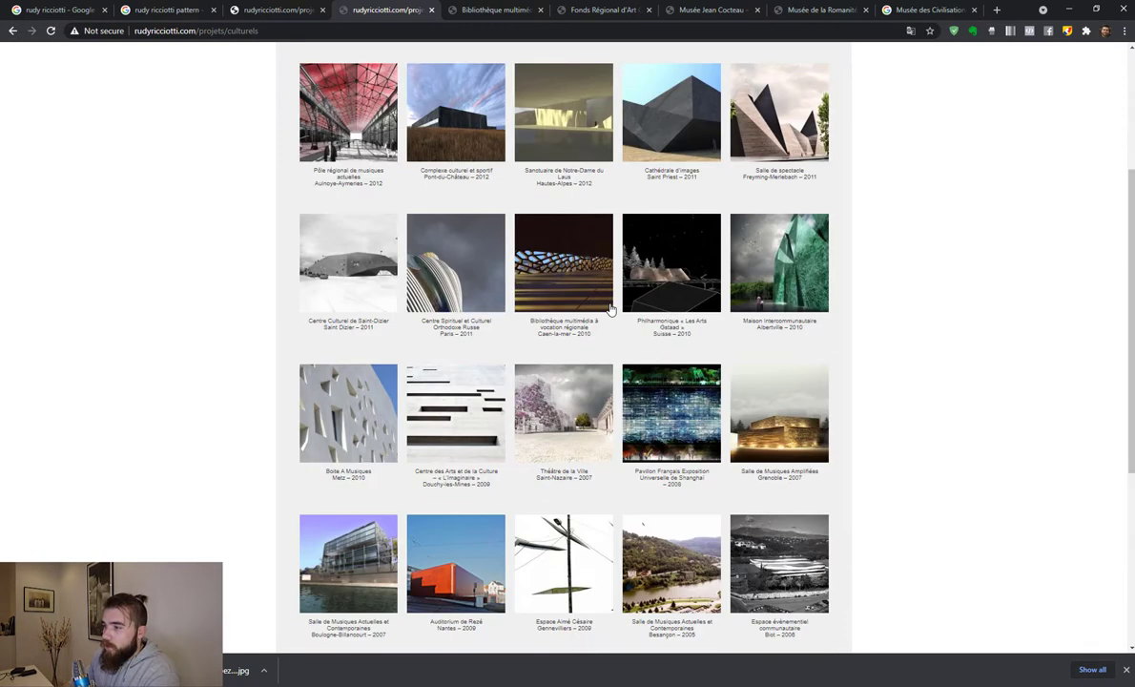
scroll(608, 315, down, 1)
scroll(602, 319, down, 3)
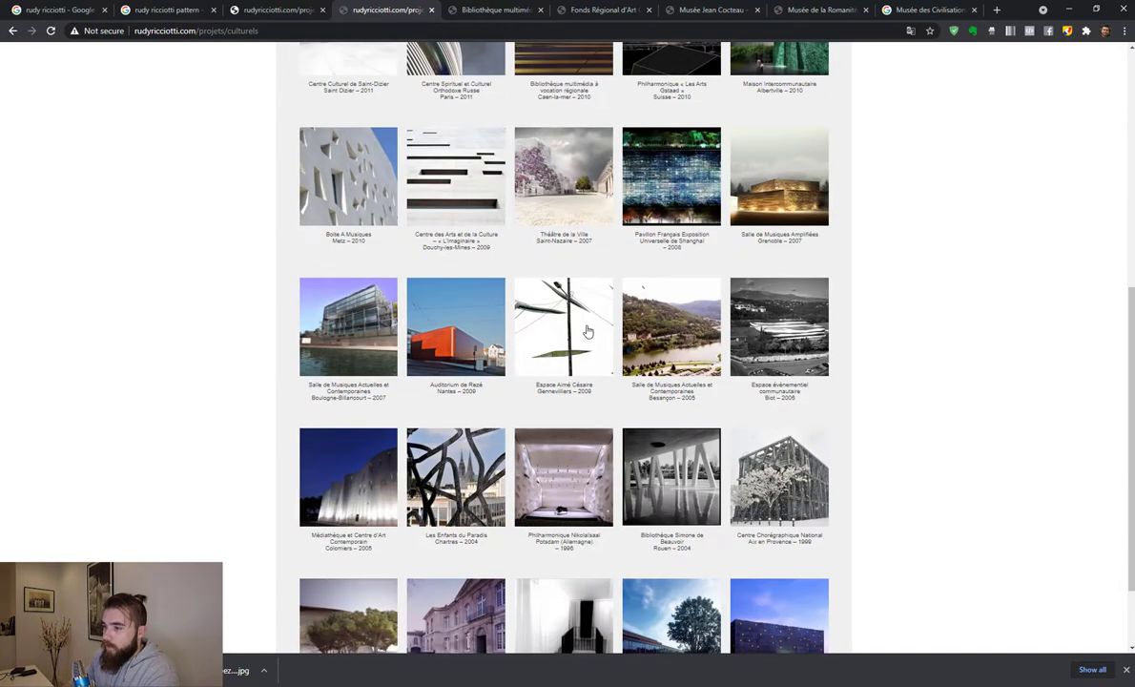
scroll(582, 332, down, 1)
click(412, 408)
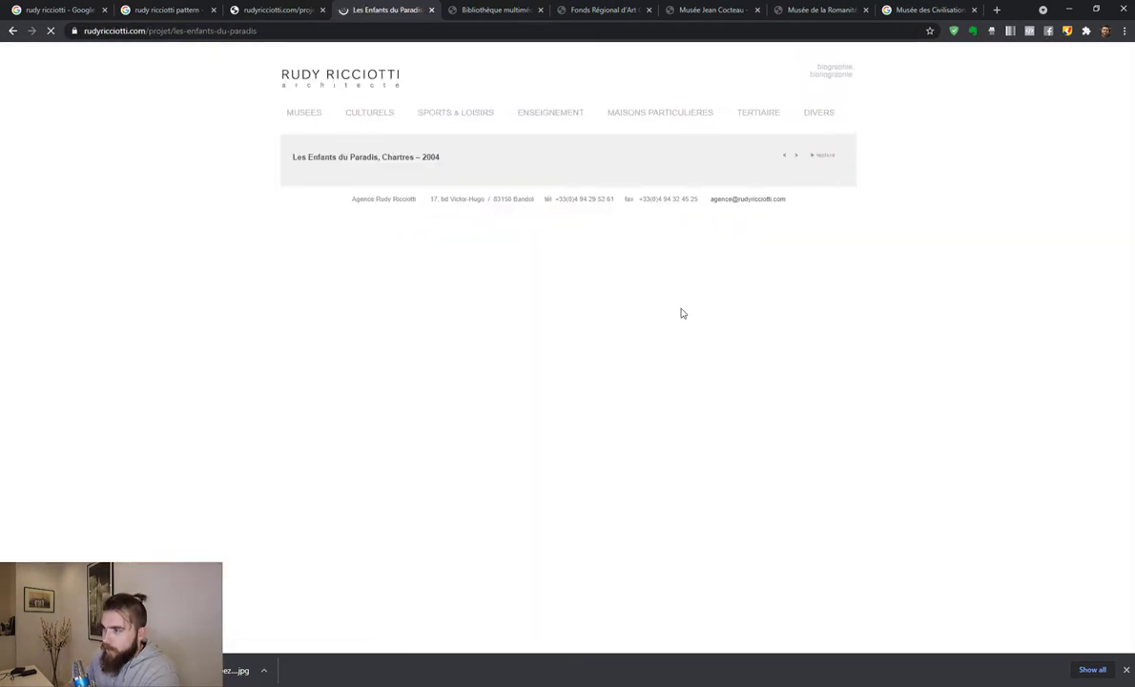
click(795, 157)
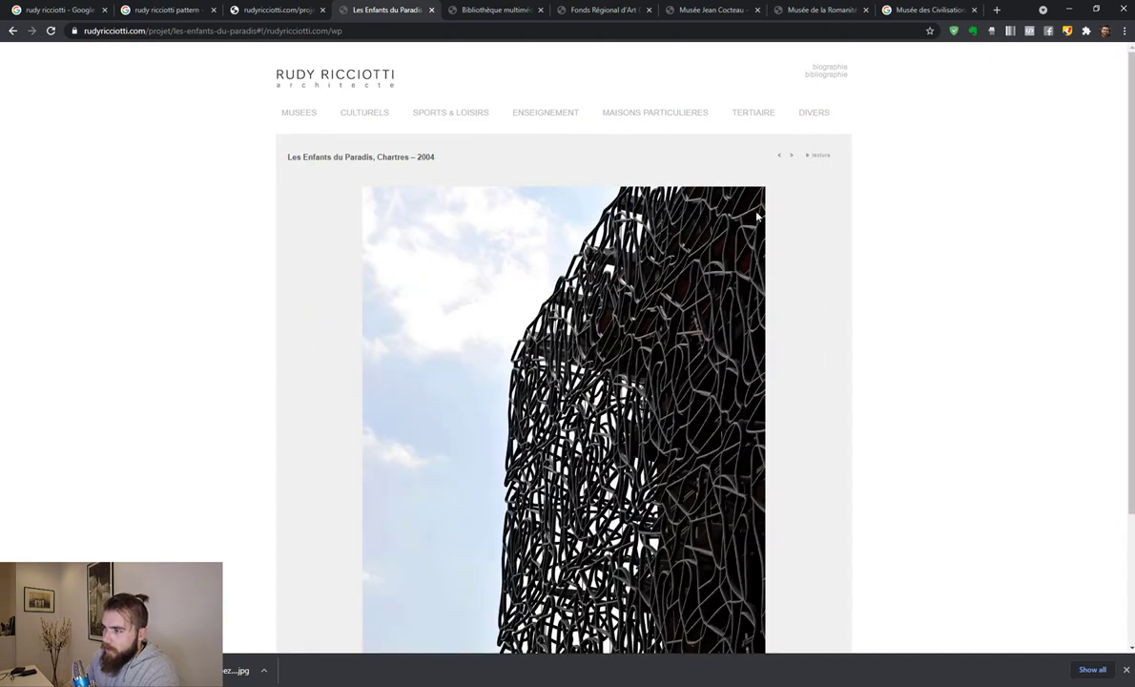
scroll(769, 466, down, 2)
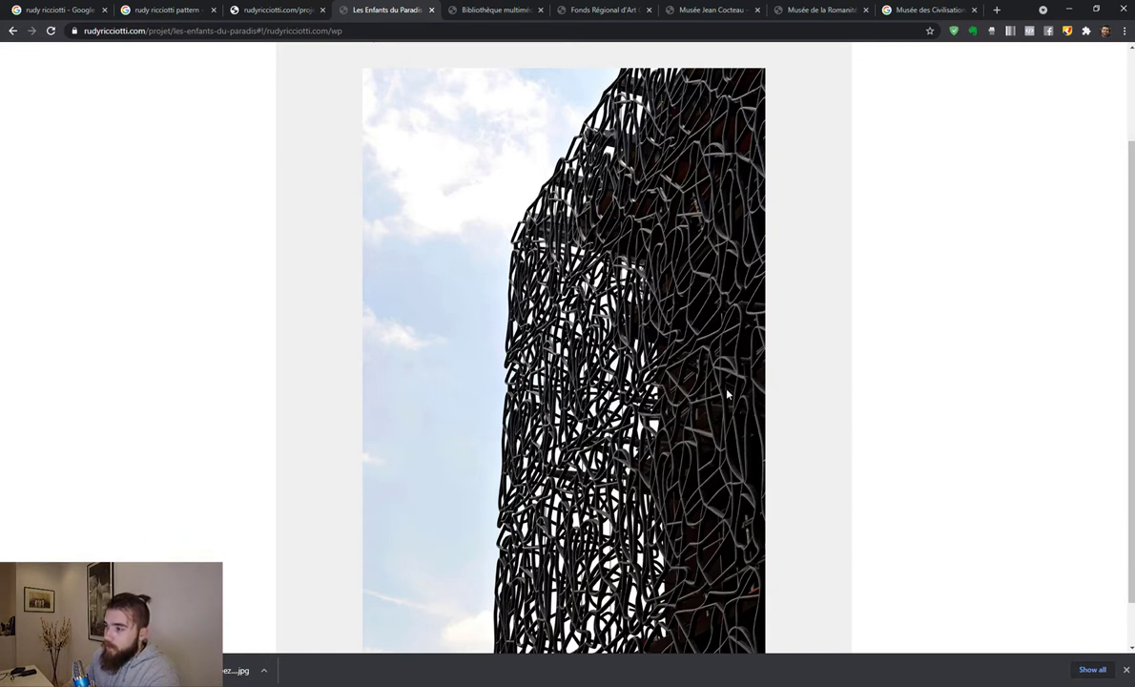
scroll(727, 396, up, 2)
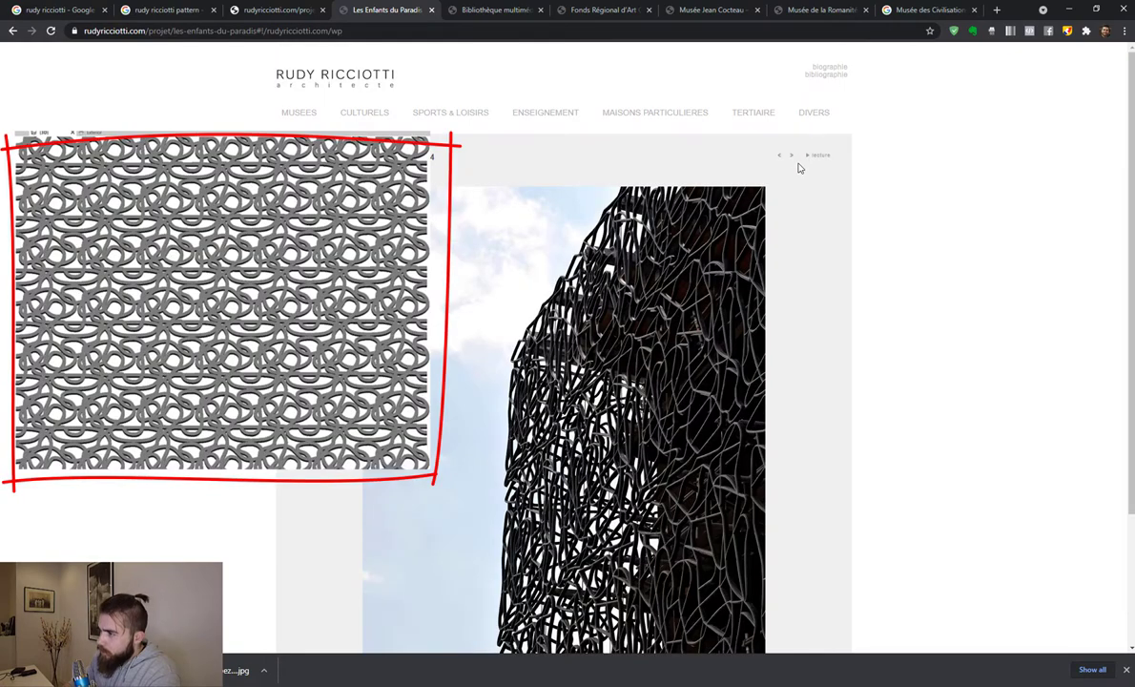
click(788, 159)
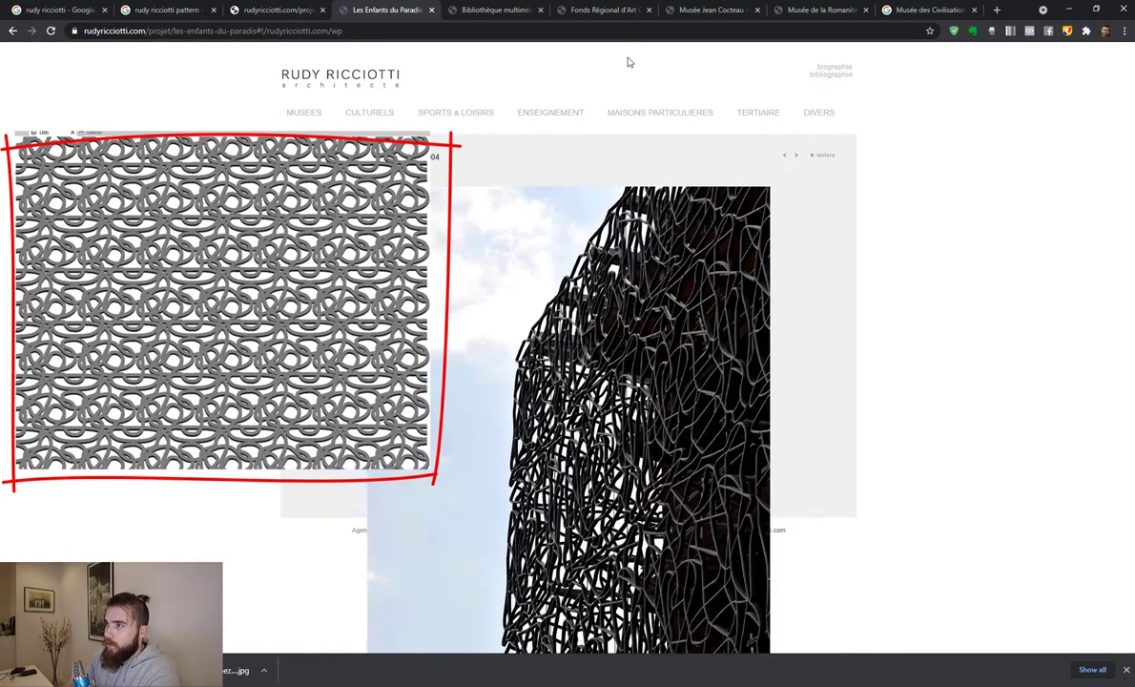
Step: Close the Bibliothèque multimédia tab and open the Marseille Musée des Civilisations project from the museums grid
click(506, 10)
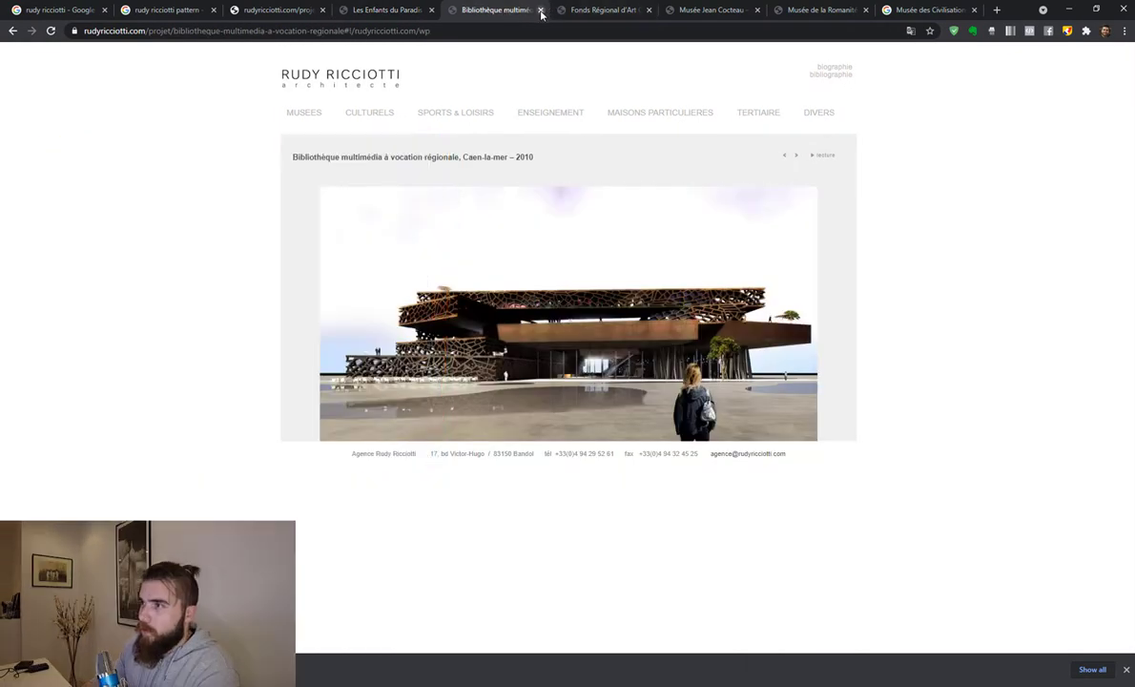
click(541, 9)
click(595, 10)
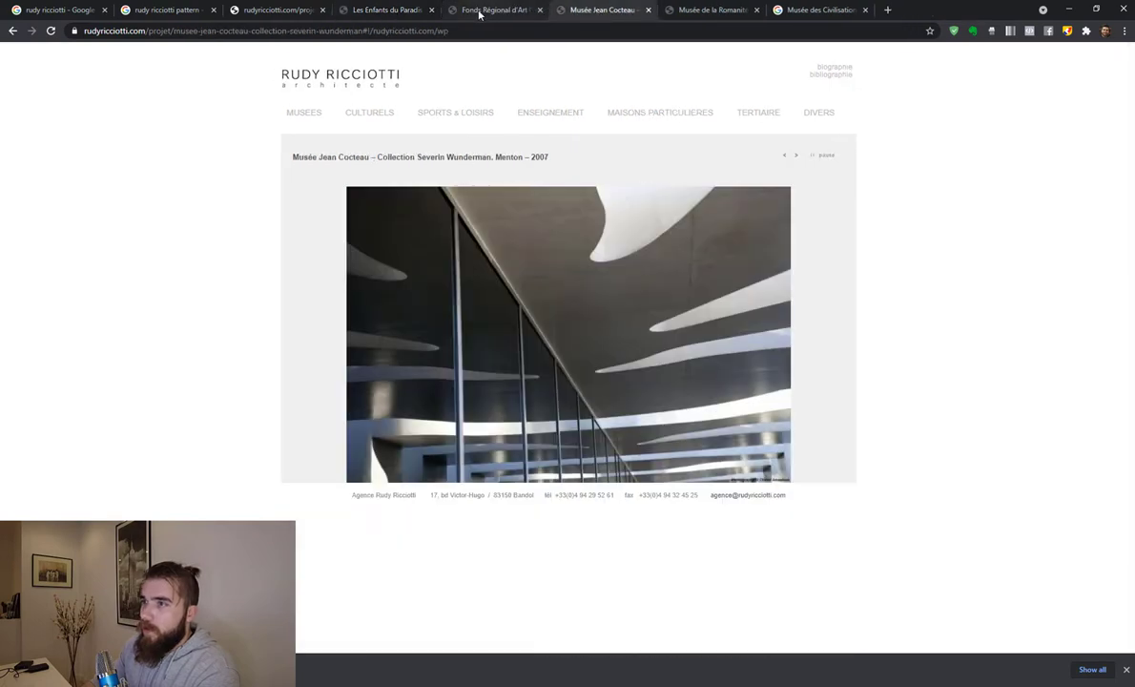
click(270, 11)
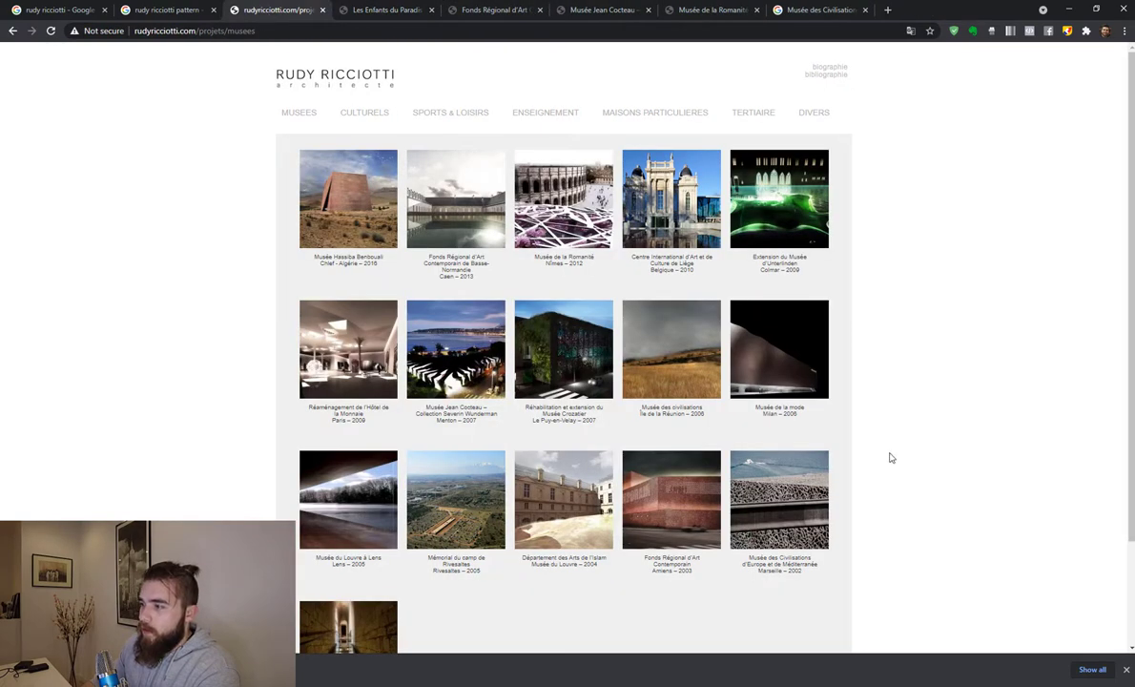
click(806, 495)
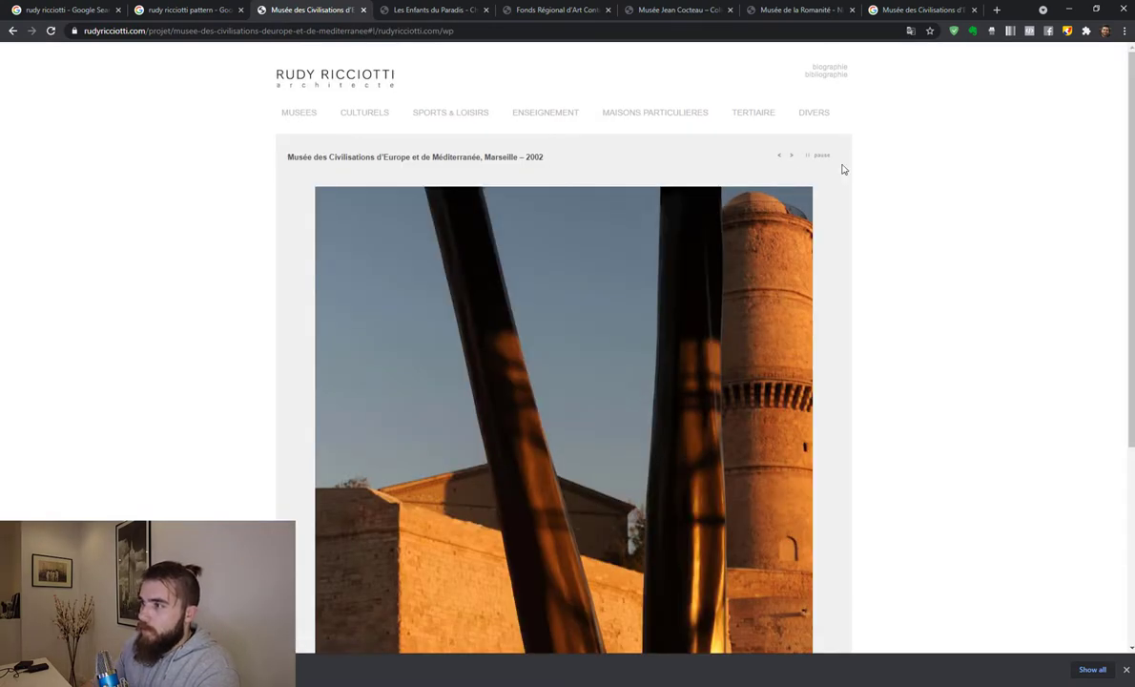
Step: Advance the Marseille museum gallery to the sunny photo of the fort facing the MuCEM
click(791, 156)
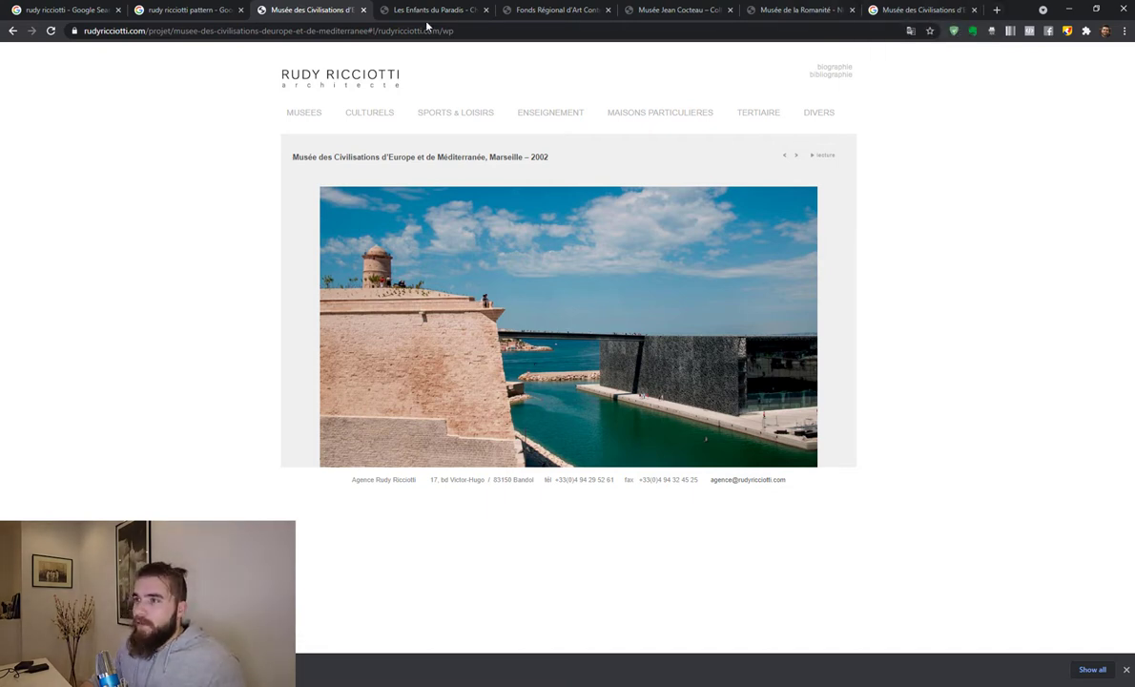
Step: Step through the MuCEM gallery to the colour close-up of the concrete lattice facade
click(797, 156)
click(799, 156)
click(798, 156)
click(798, 156)
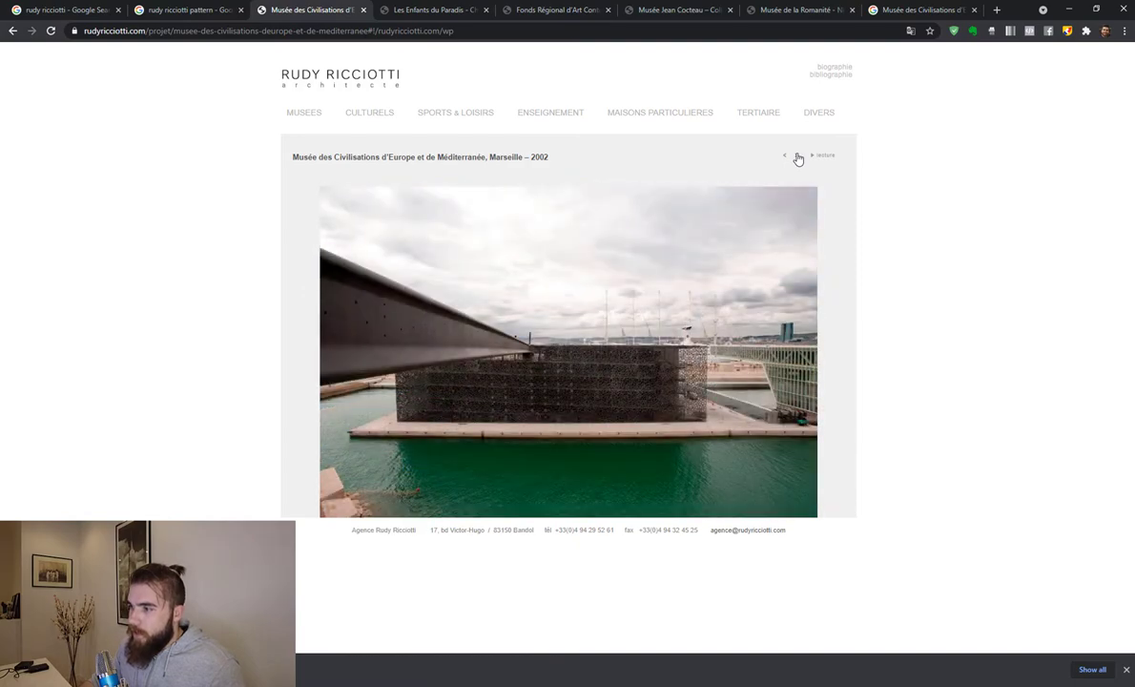
click(798, 157)
click(798, 156)
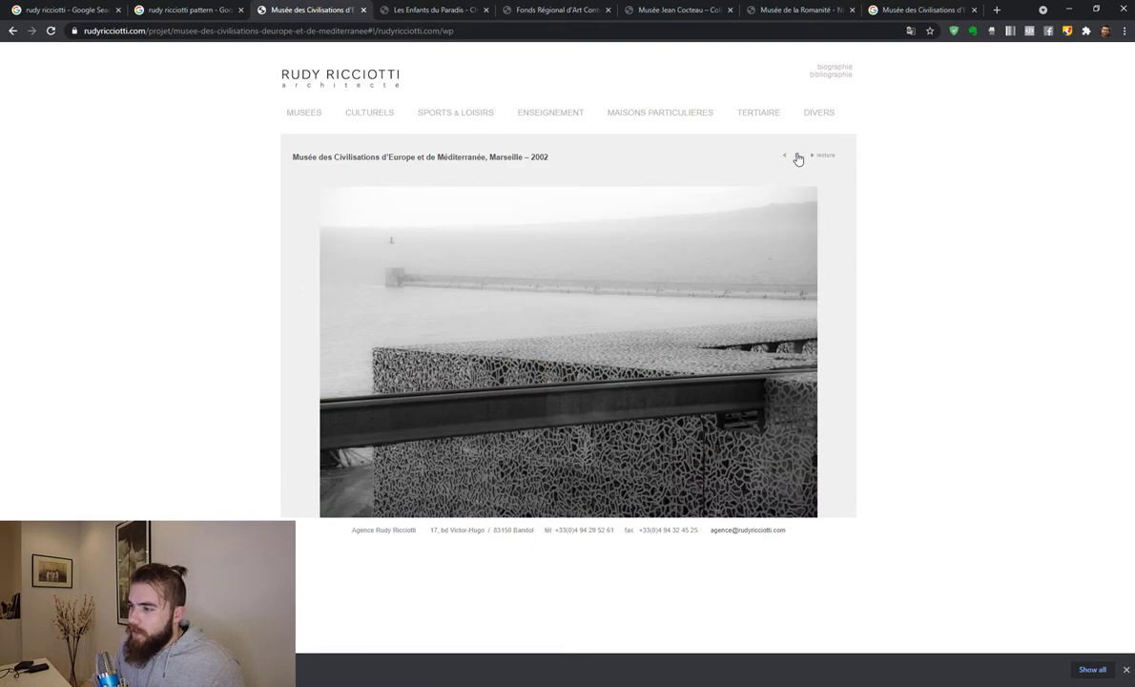
click(799, 156)
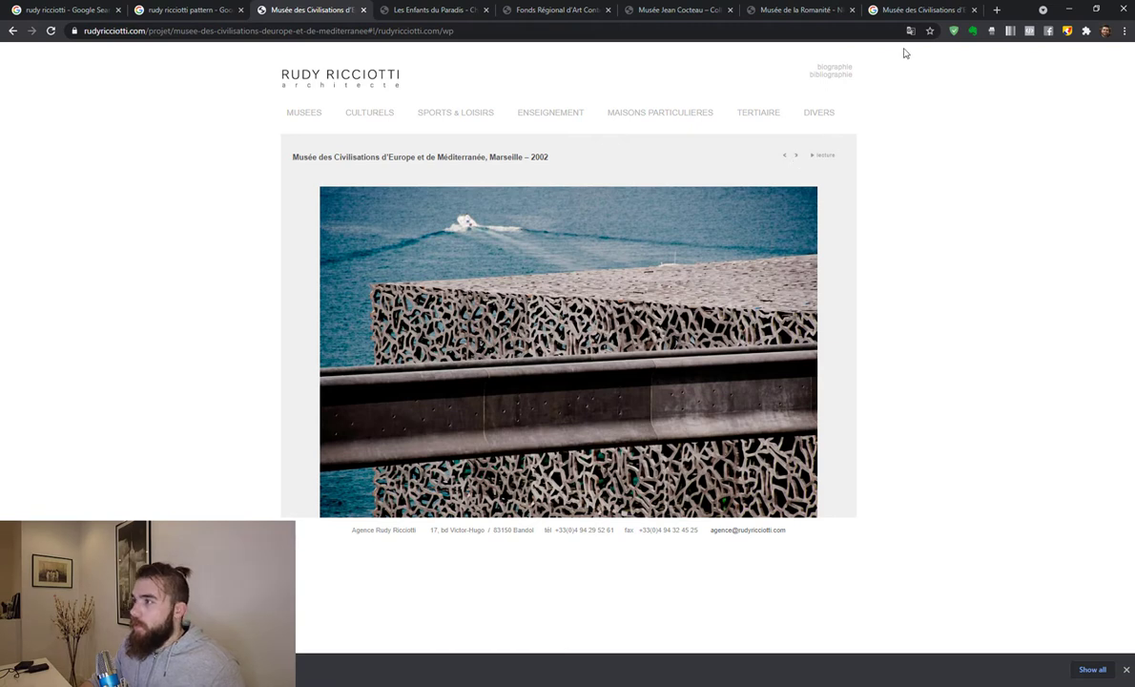
Step: Search Google for 'voronoi diagram' in the last tab
click(890, 10)
key(ctrl+l)
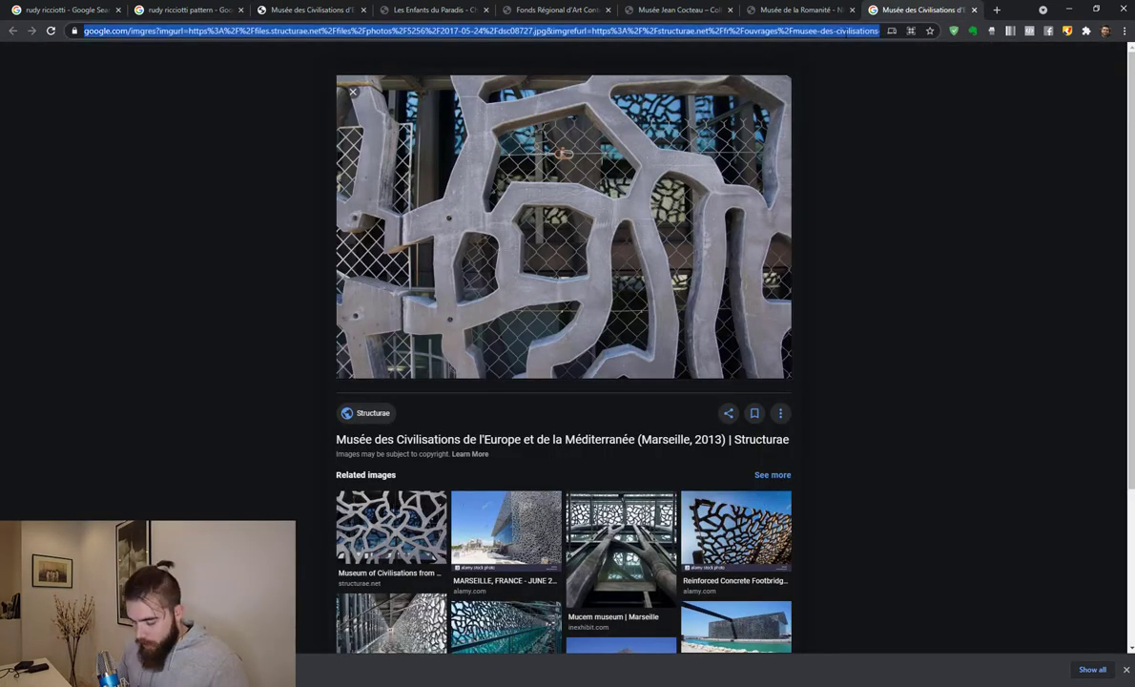
text(voronoi)
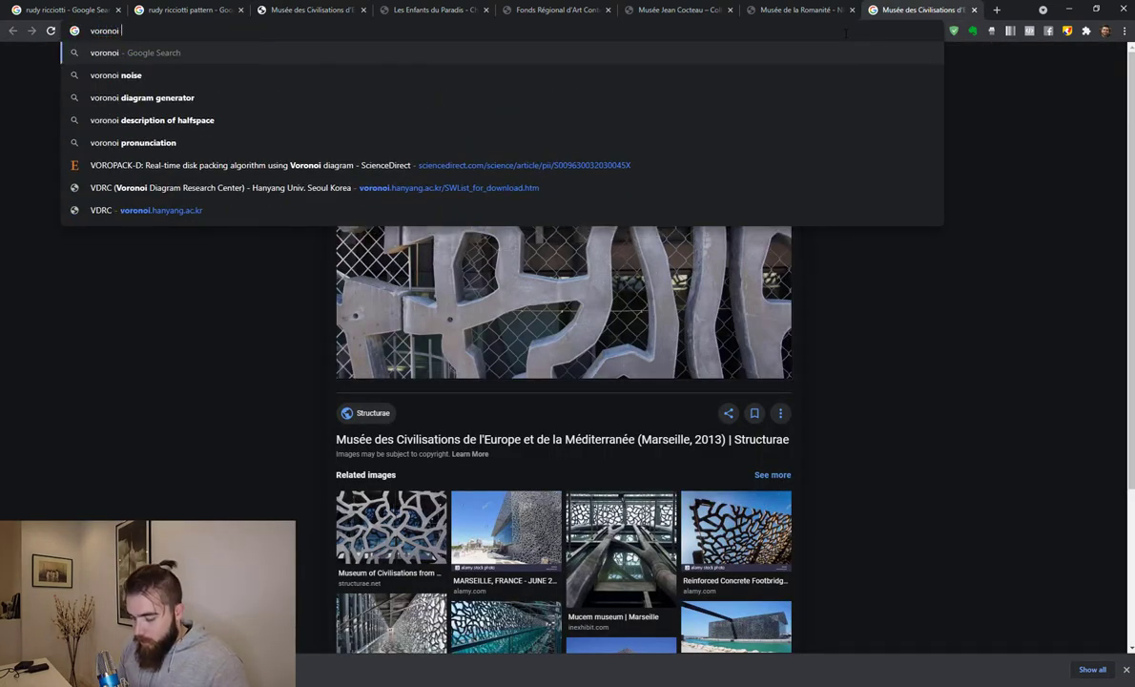
text( diagram)
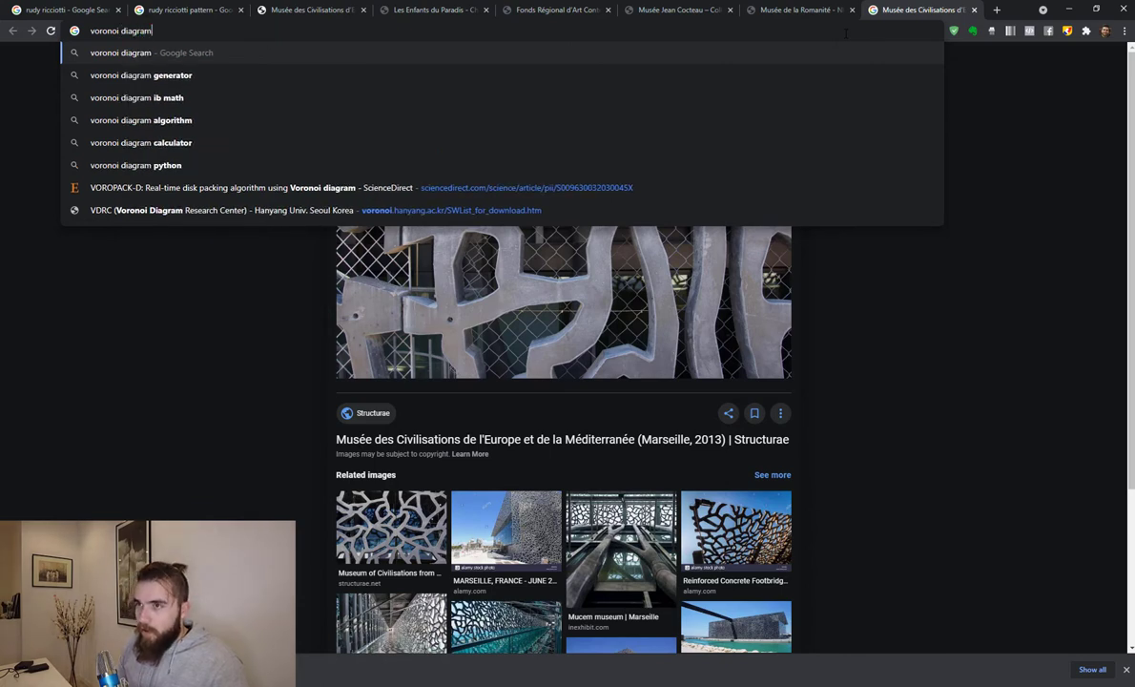
key(Return)
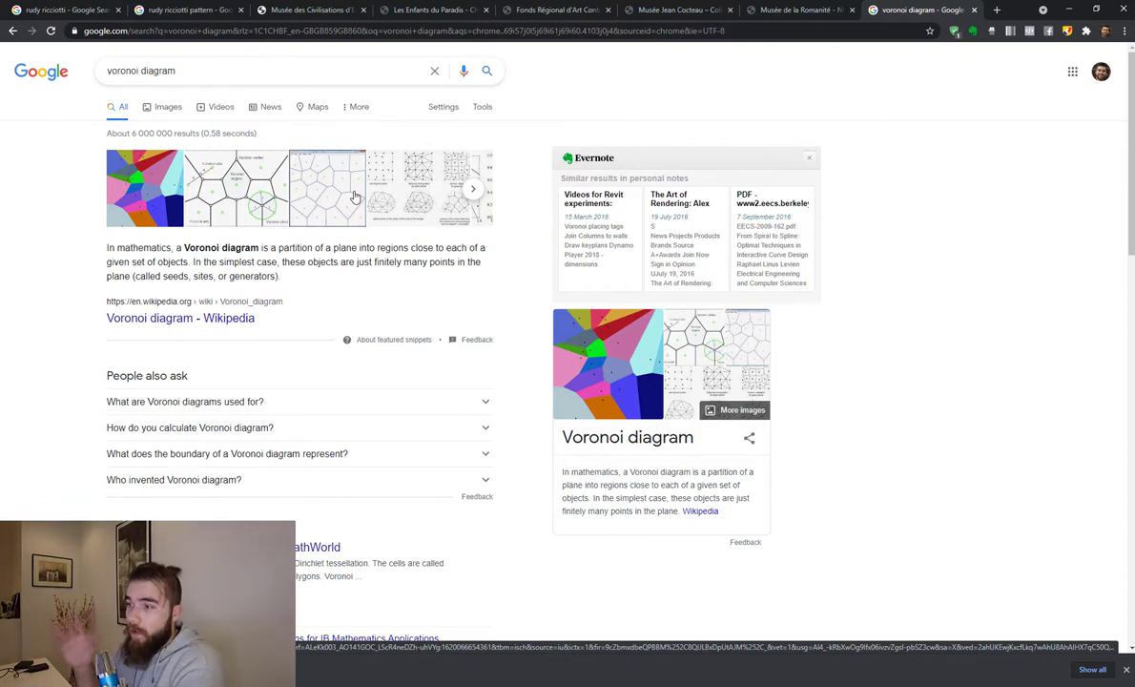
Step: Preview the JavaLab Voronoi diagram in image results and close the Romanité, Cocteau, Fonds Régional and Enfants du Paradis tabs
click(161, 109)
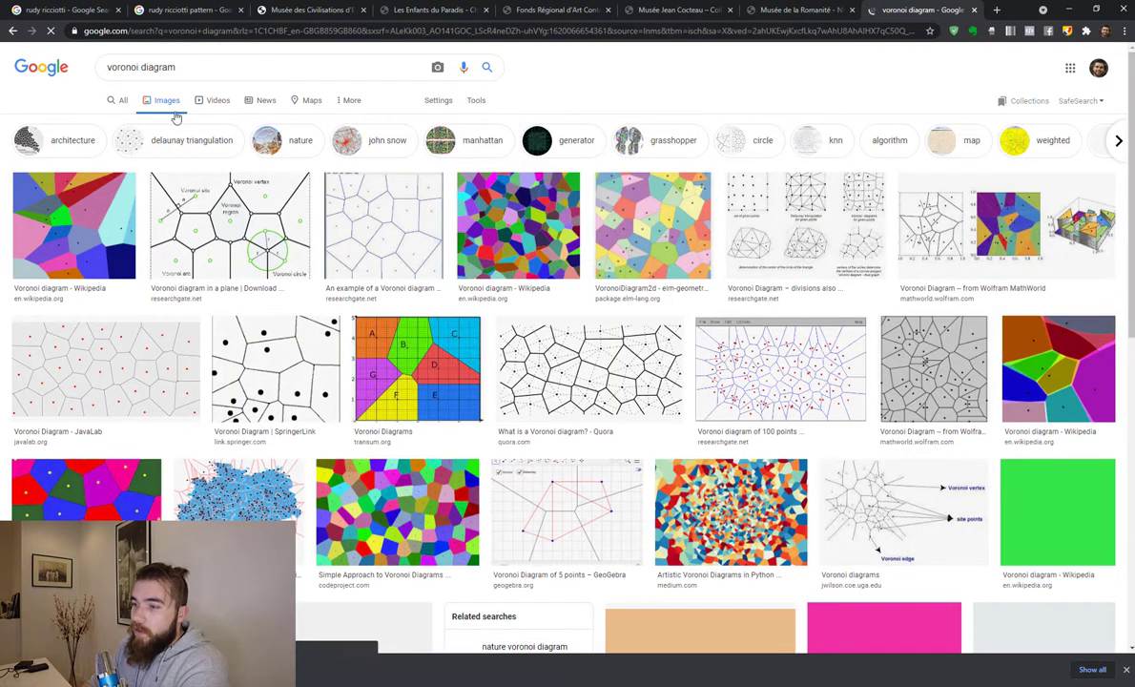
click(110, 345)
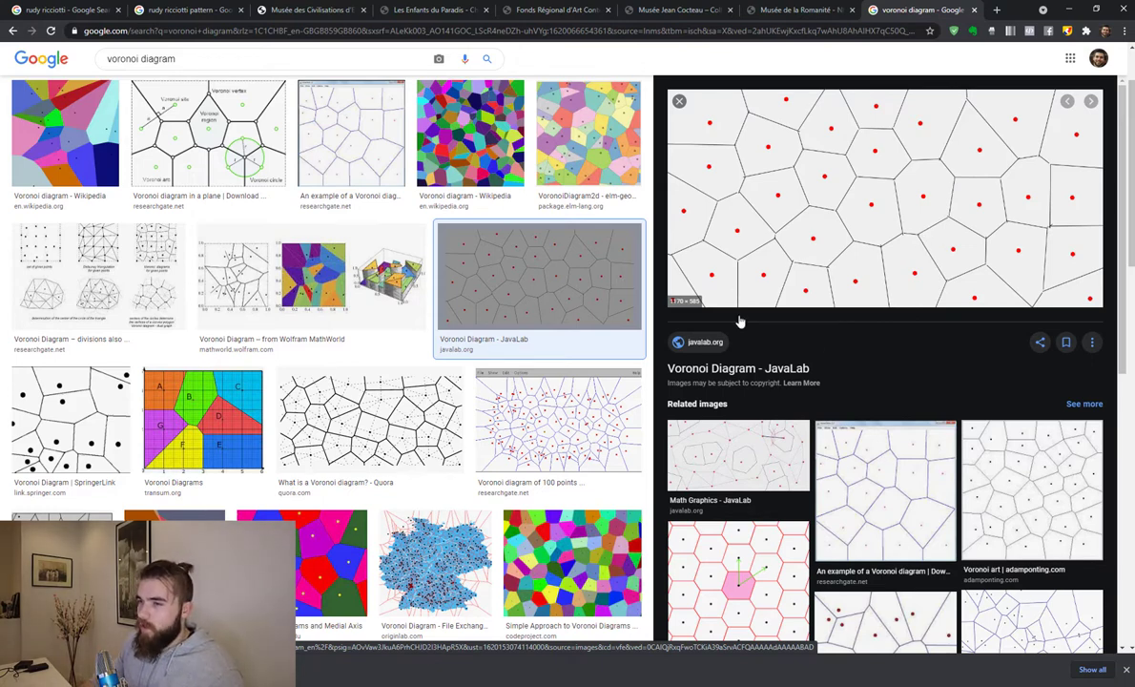
click(769, 14)
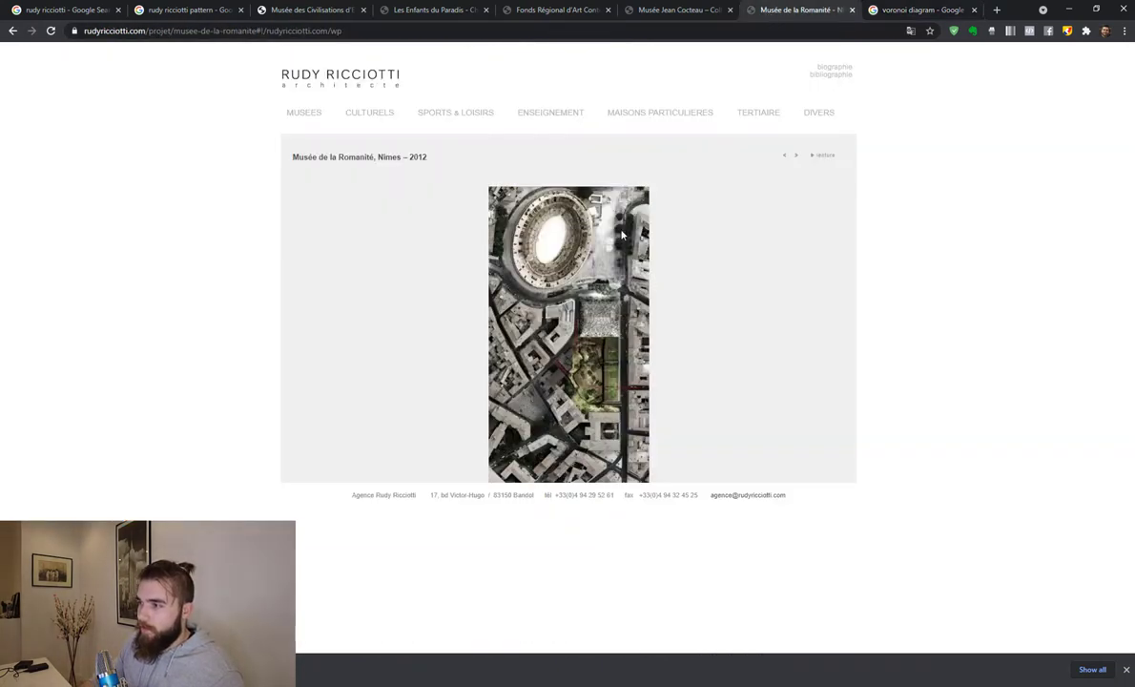
click(852, 10)
click(730, 10)
click(558, 13)
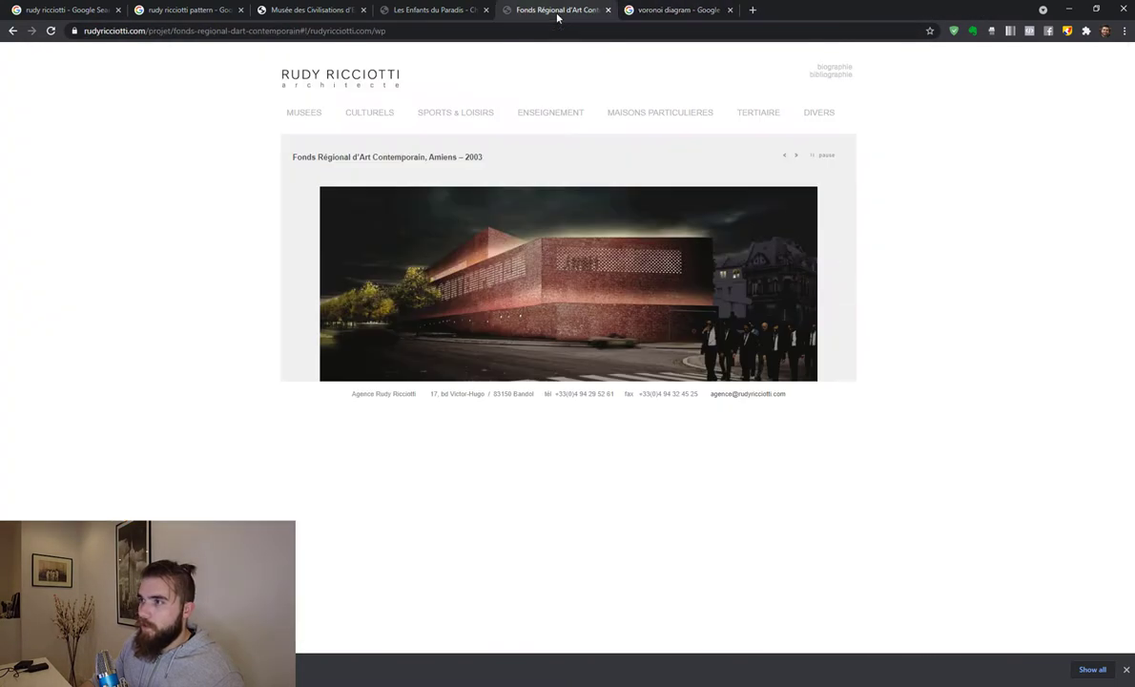
click(608, 10)
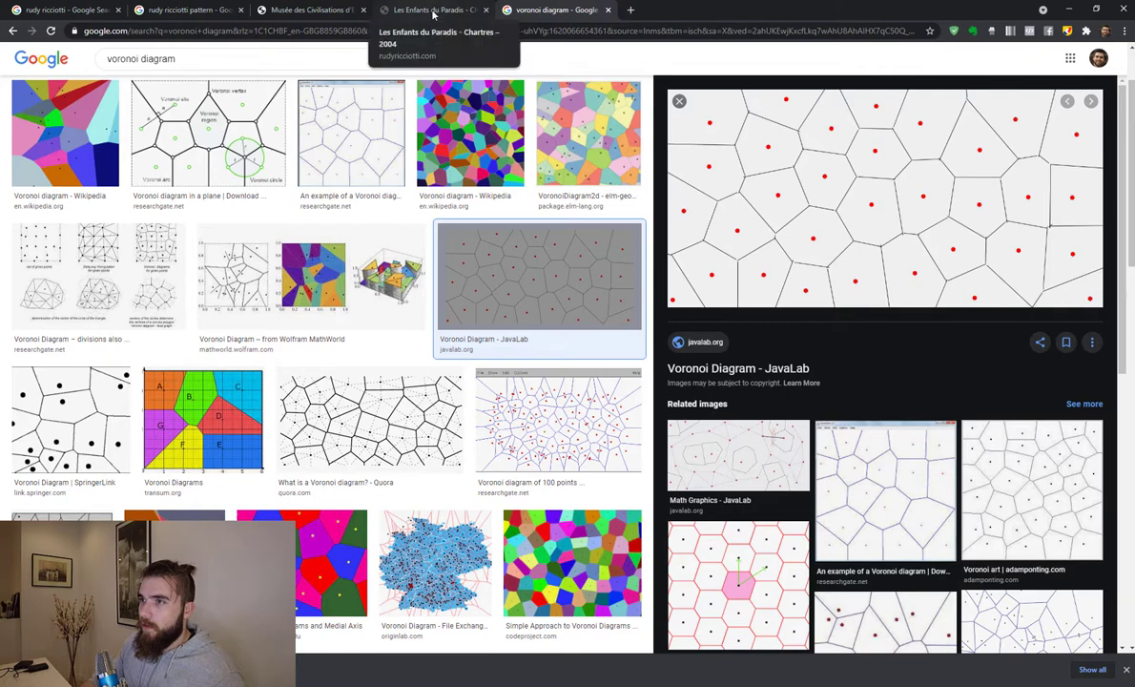
click(436, 12)
click(488, 10)
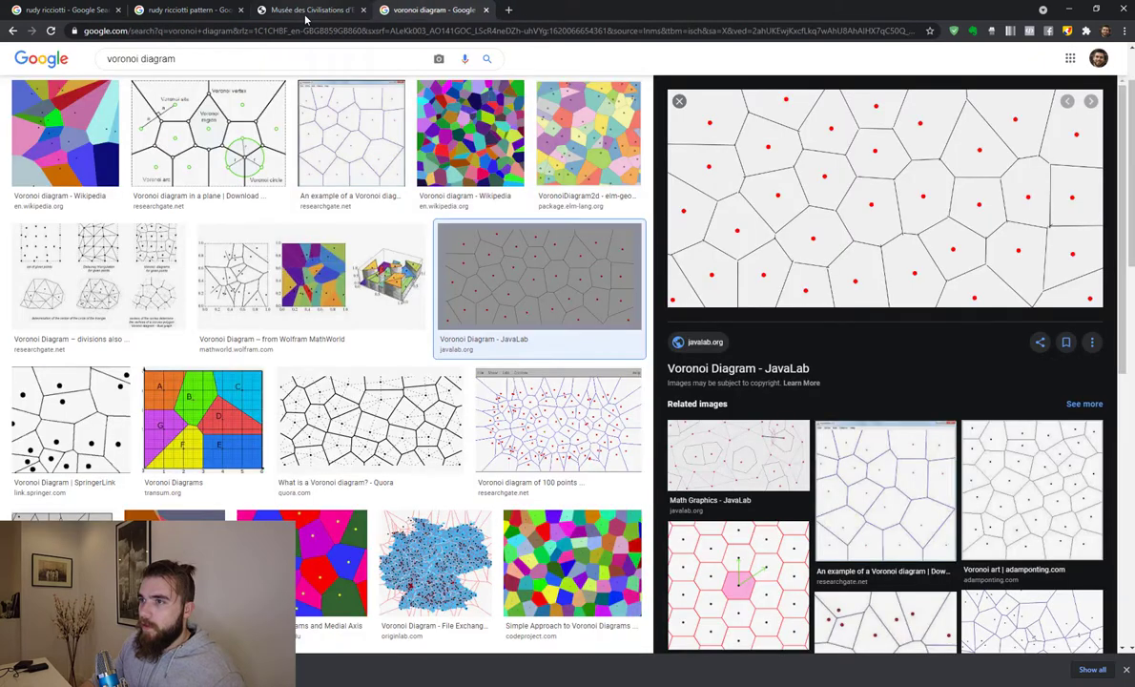
click(286, 11)
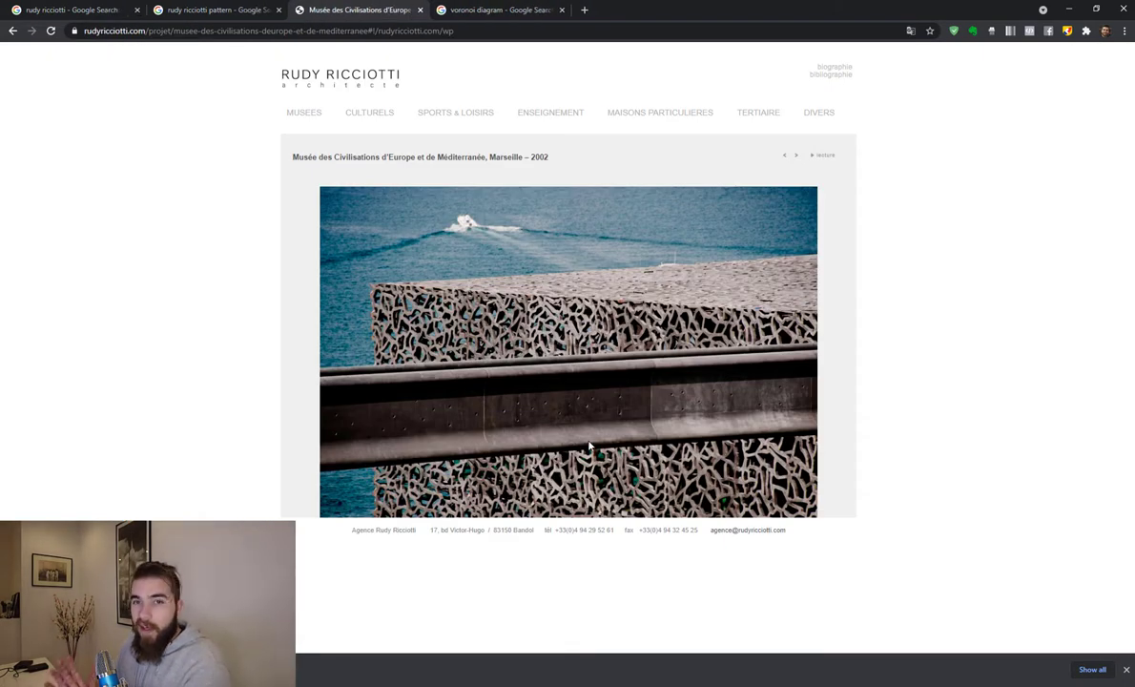
click(504, 9)
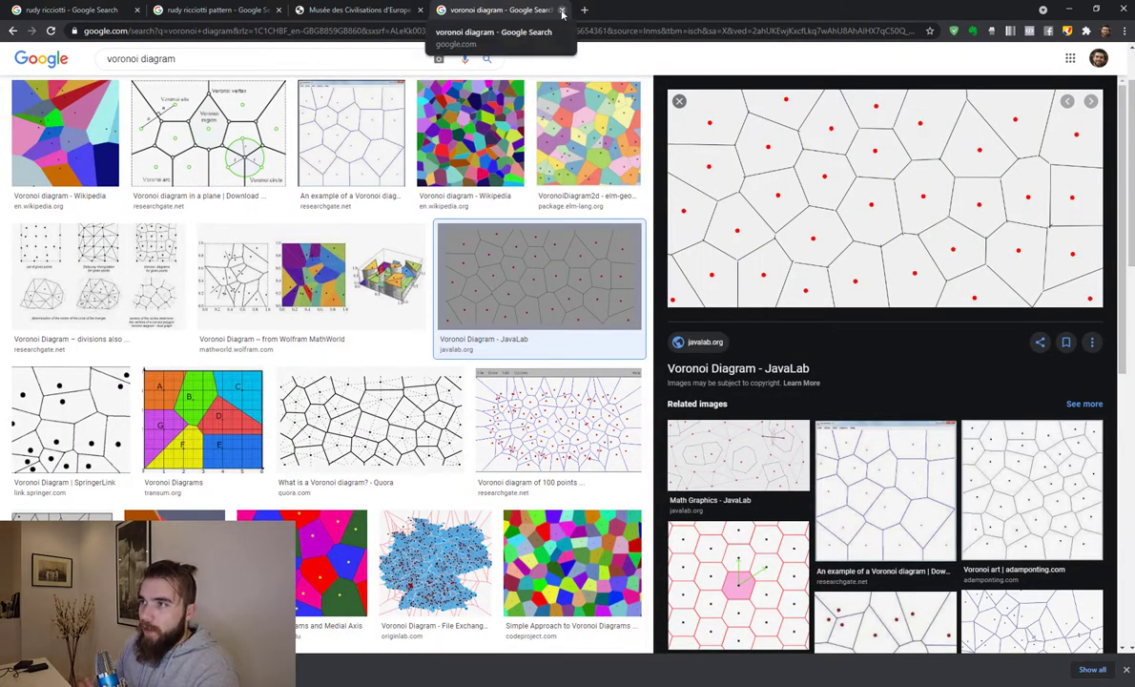
Step: Close the voronoi diagram tab and return to the 'rudy ricciotti pattern' image results
click(563, 10)
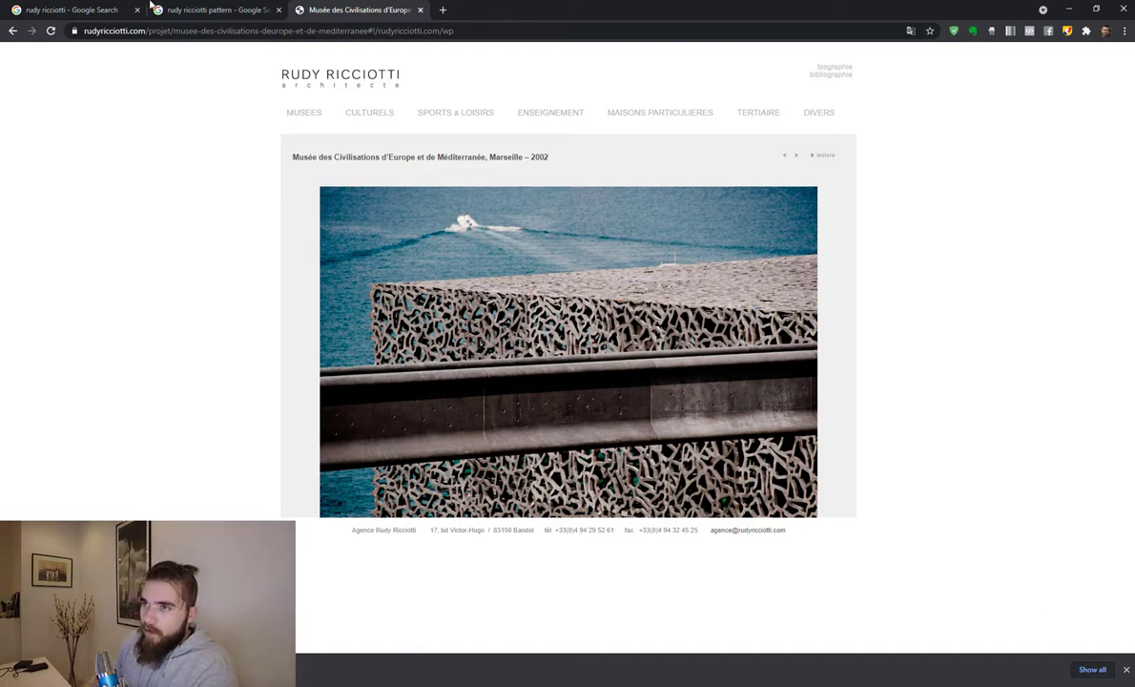
click(191, 7)
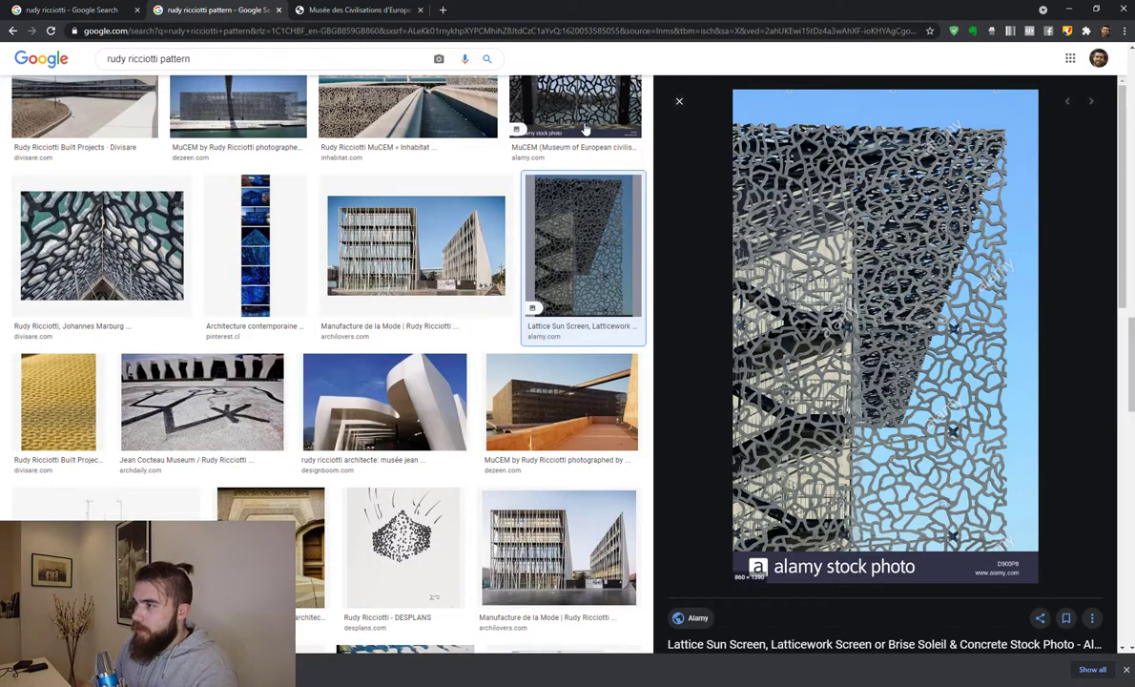
Step: Bring up the screen-annotation drawing toolbar over the Alamy lattice sun screen preview
scroll(420, 328, up, 5)
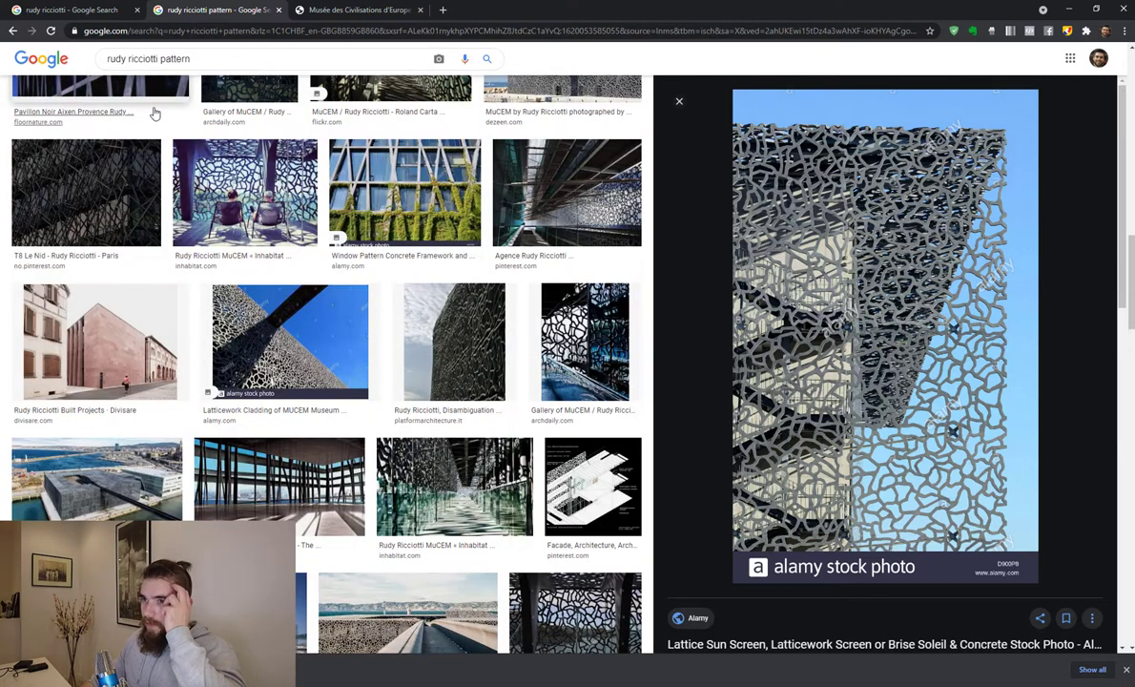
scroll(286, 325, up, 4)
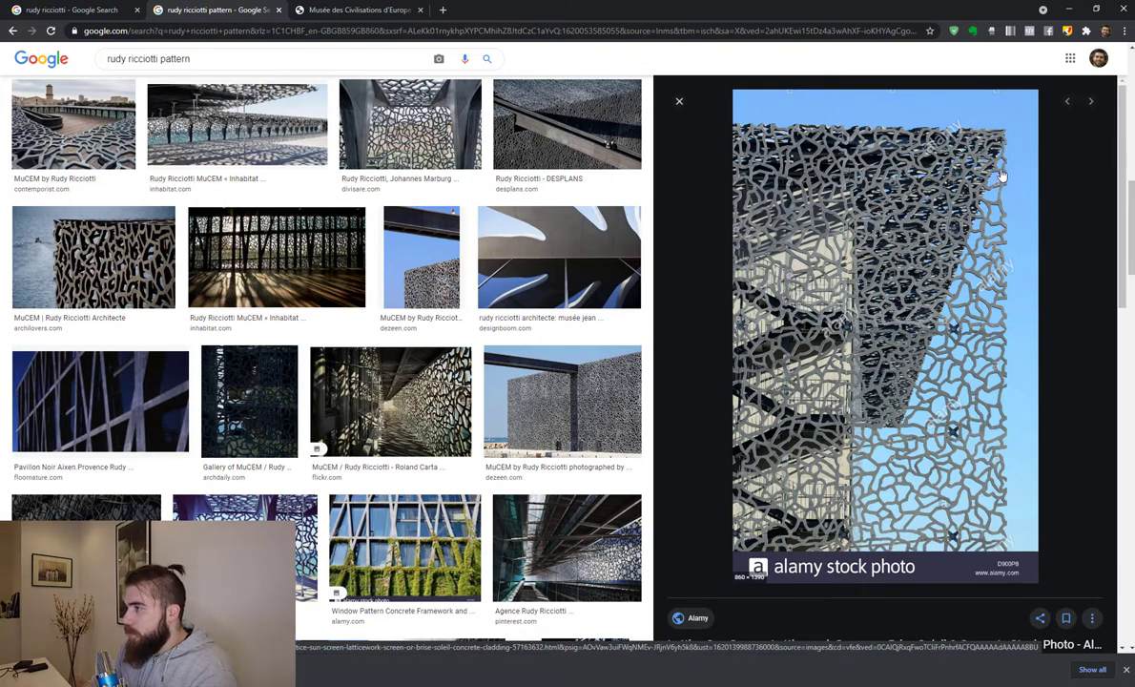
click(1067, 31)
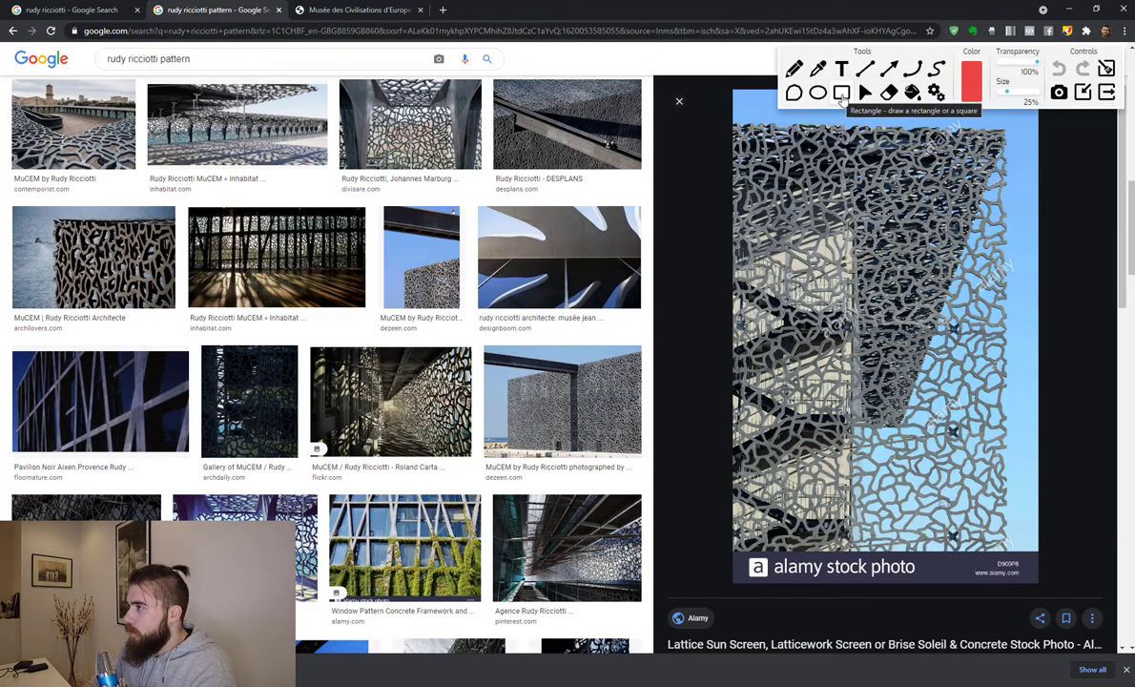
Step: Mark the lattice photo's upper-right area with a red rectangle and two red arrows at its right corners
click(842, 95)
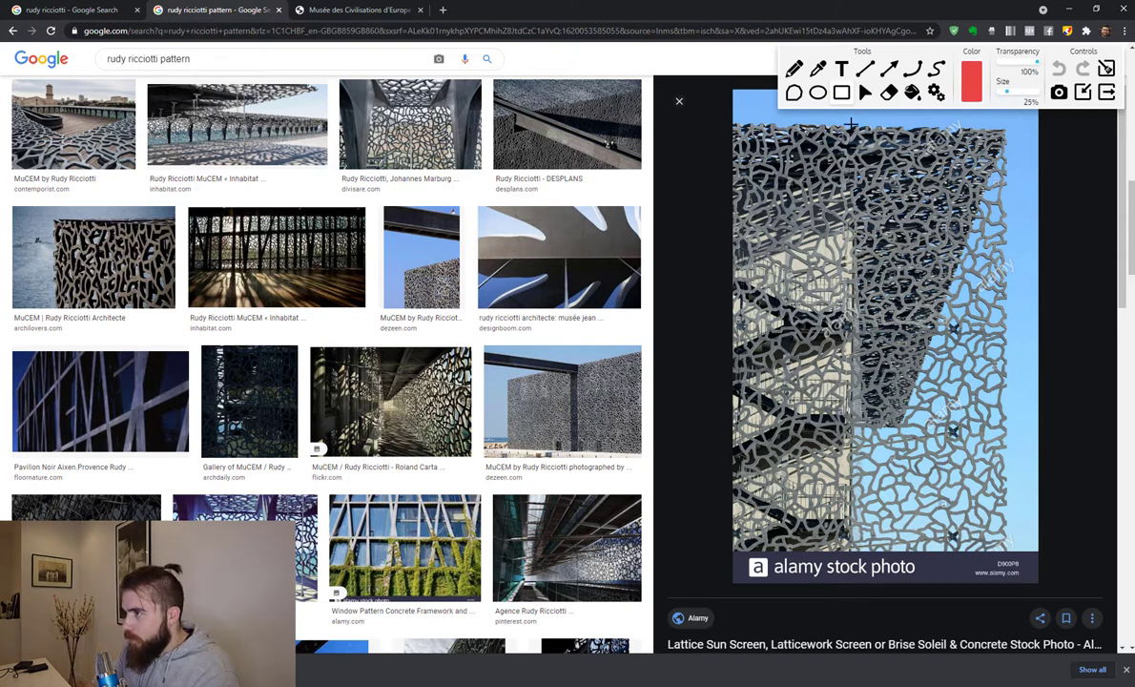
mouse_move(850, 124)
mouse_down()
mouse_move(876, 333)
mouse_move(1007, 334)
mouse_up()
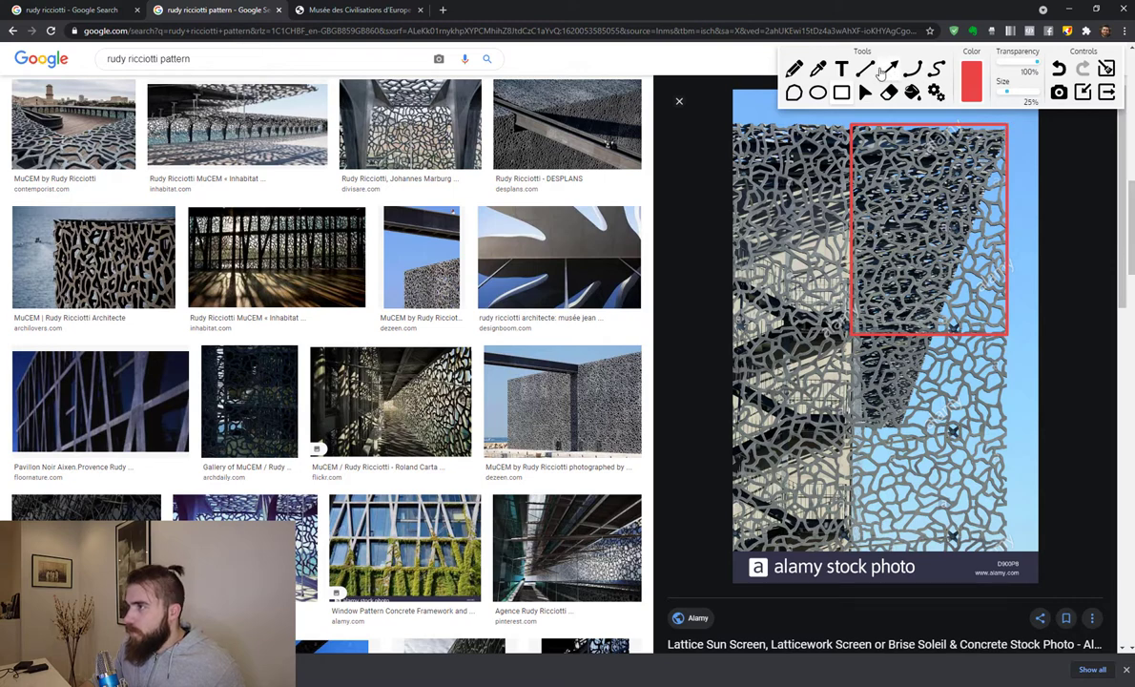
drag(1021, 170, 1003, 137)
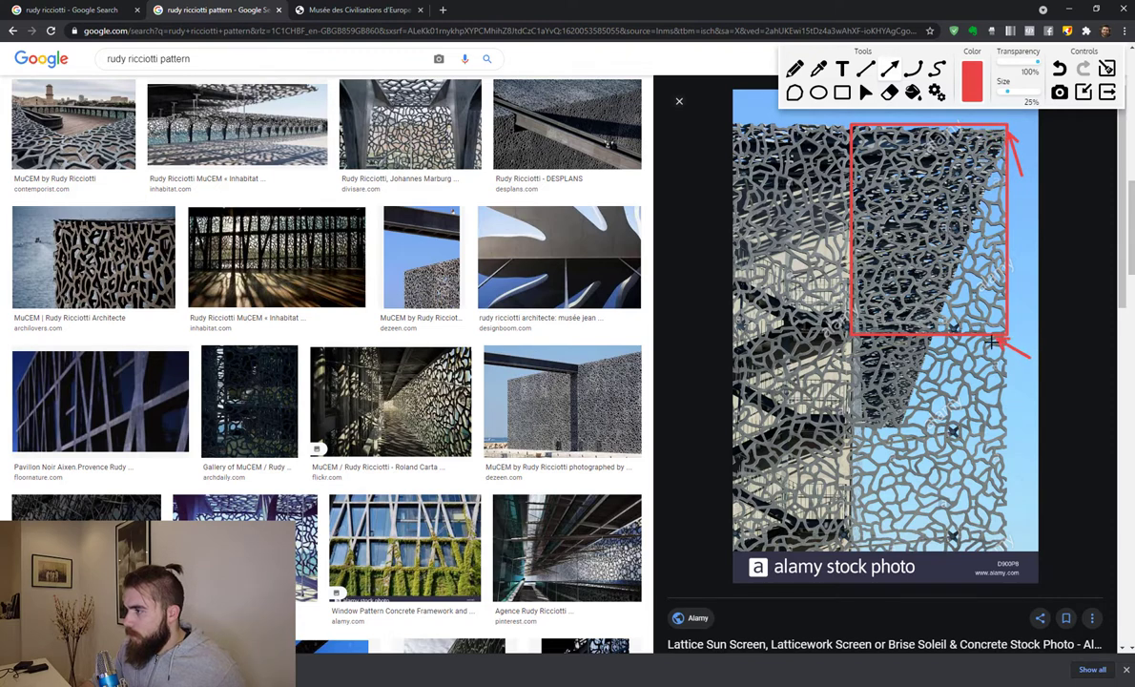
drag(1029, 359, 994, 341)
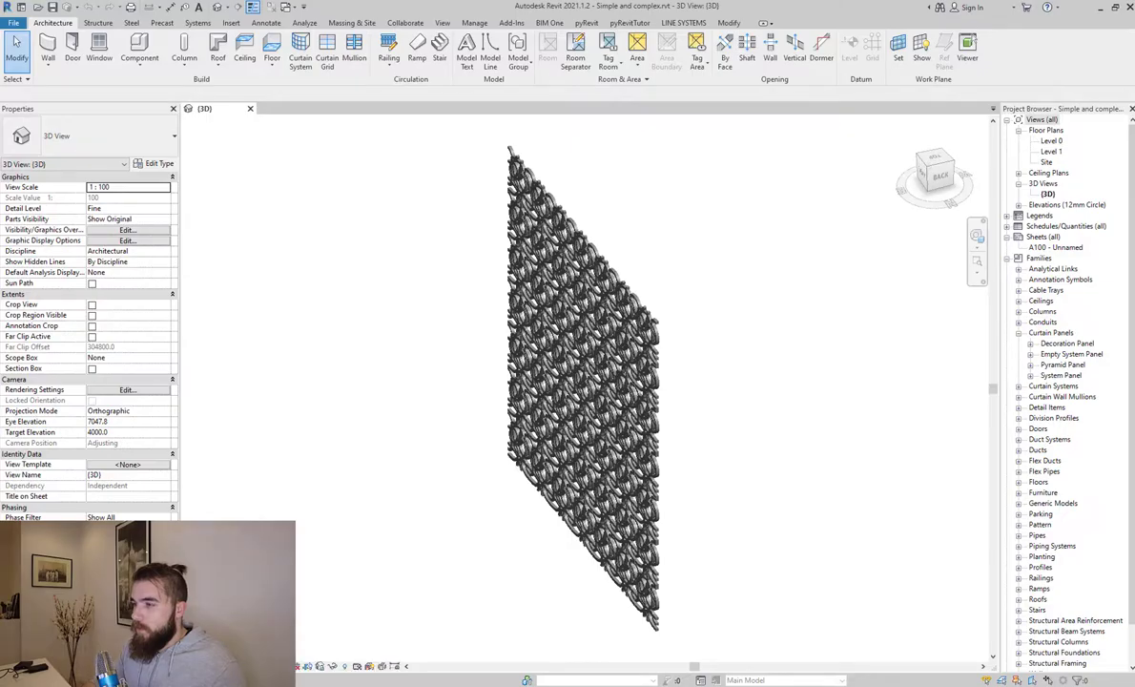
Step: View the wall from the right and inspect the wall, a grid line and panels to confirm Decoration Panel type
shift+middle_drag(482, 512, 686, 349)
click(638, 205)
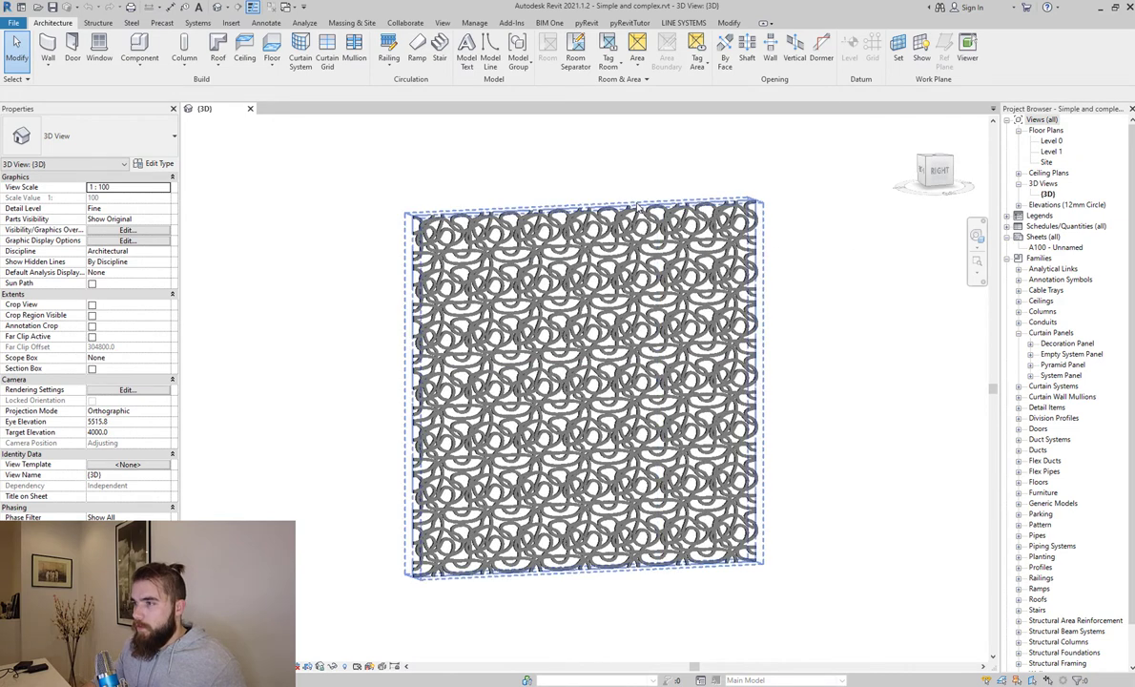
click(634, 219)
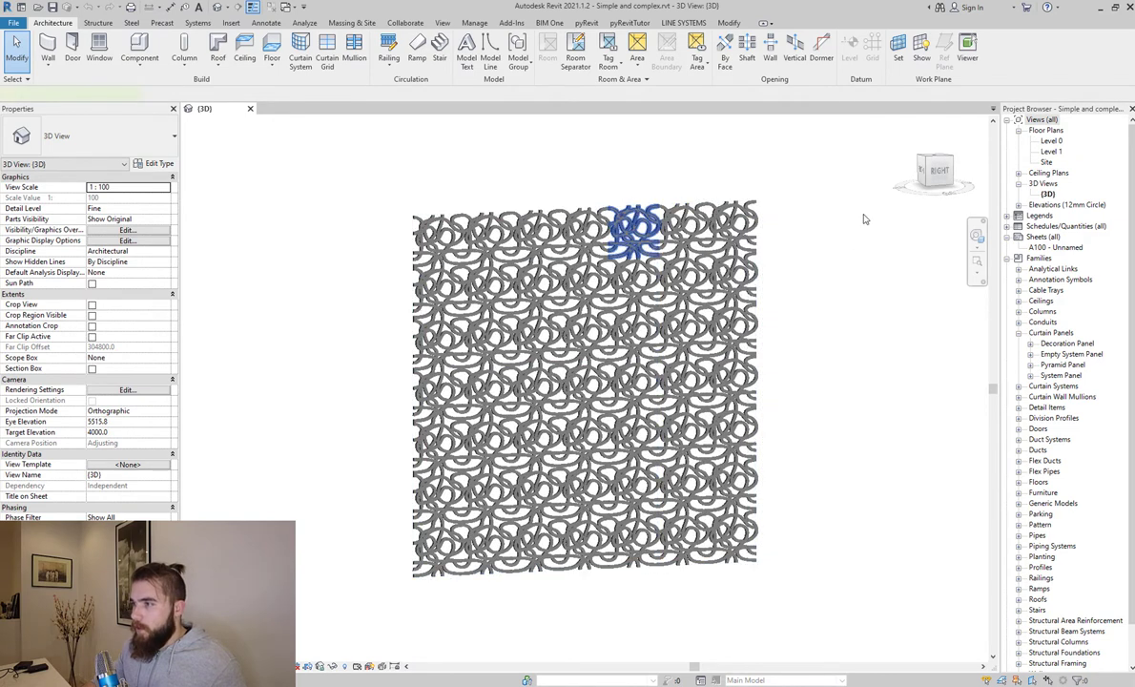
click(782, 216)
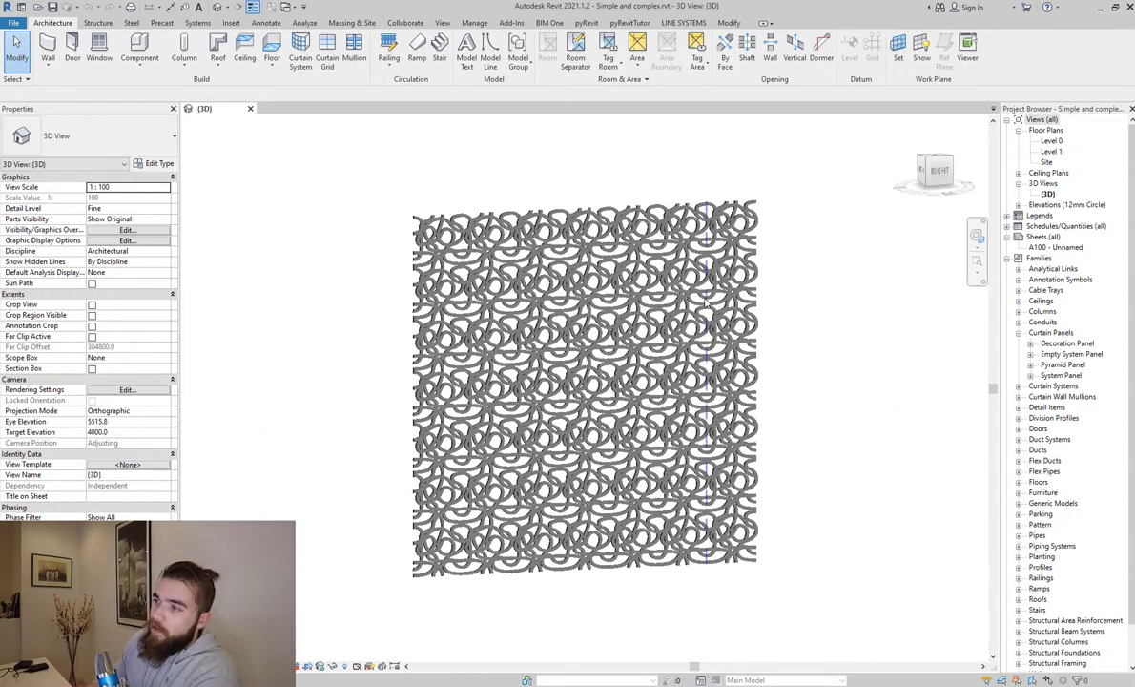
click(654, 267)
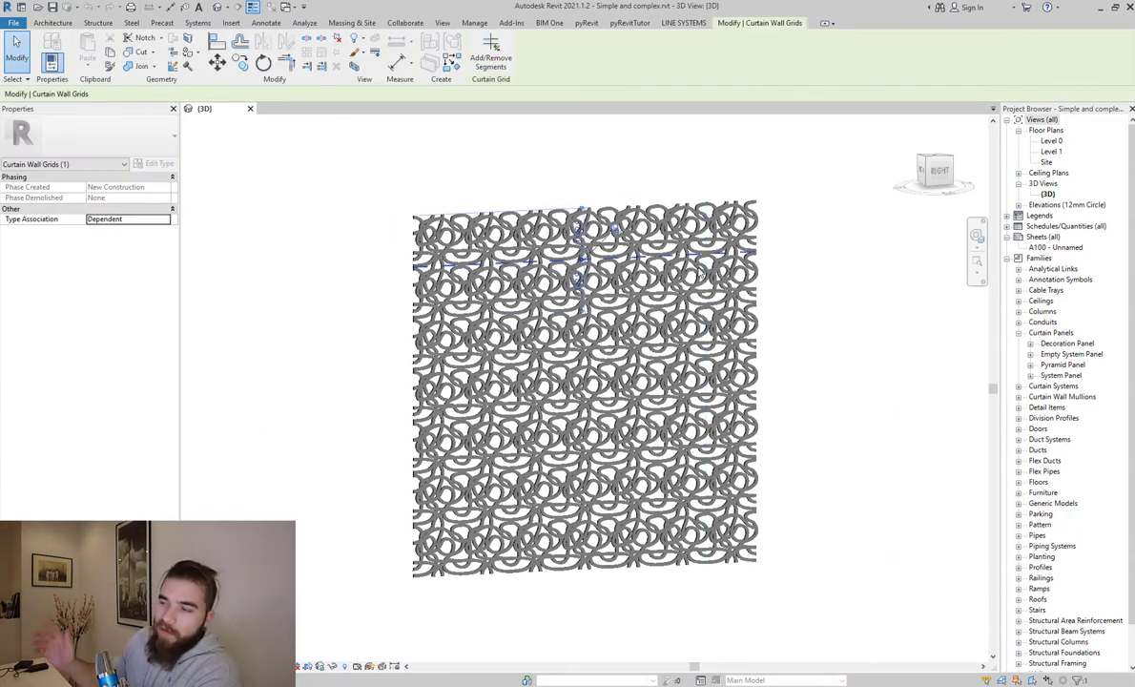
click(811, 316)
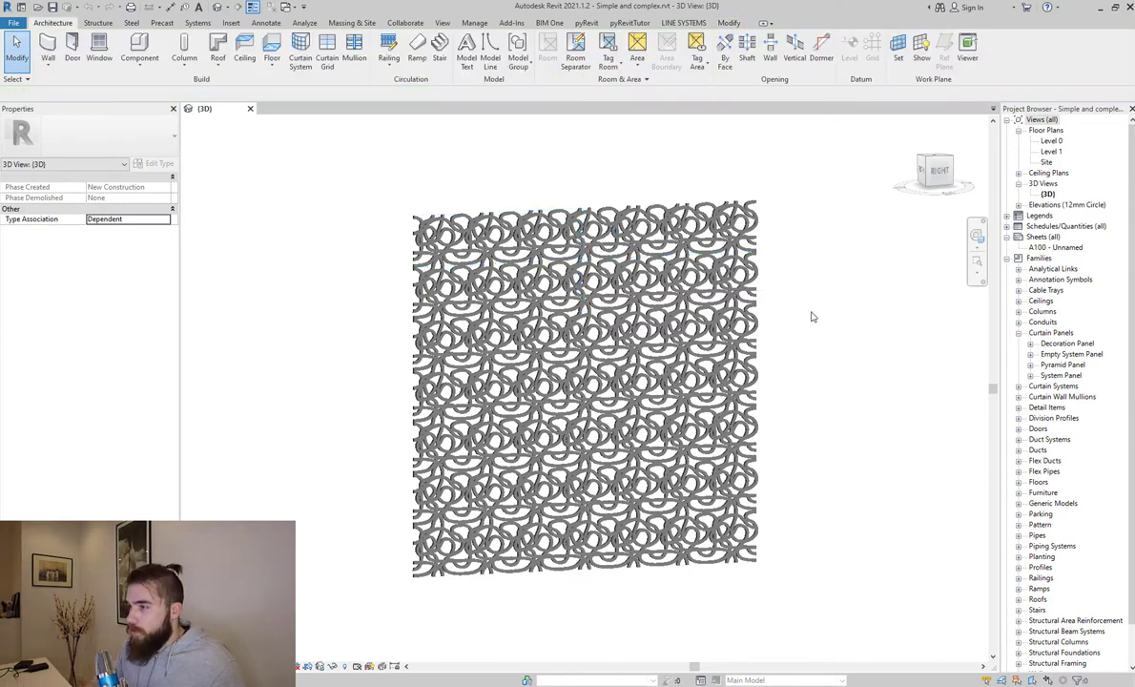
click(727, 222)
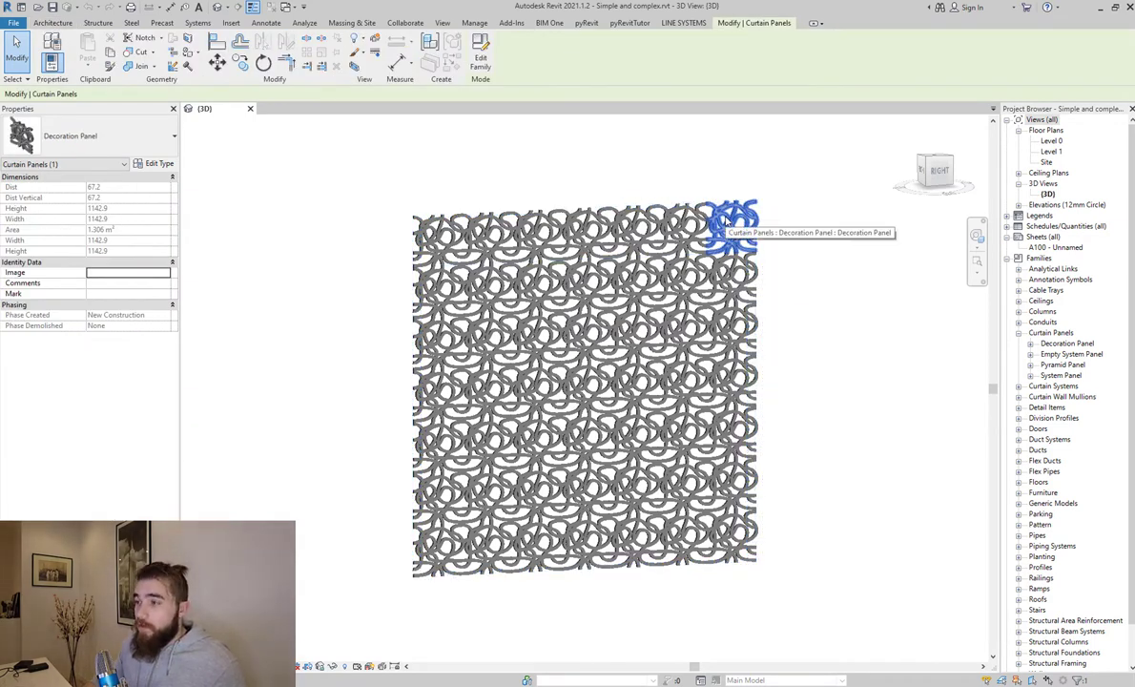
click(780, 310)
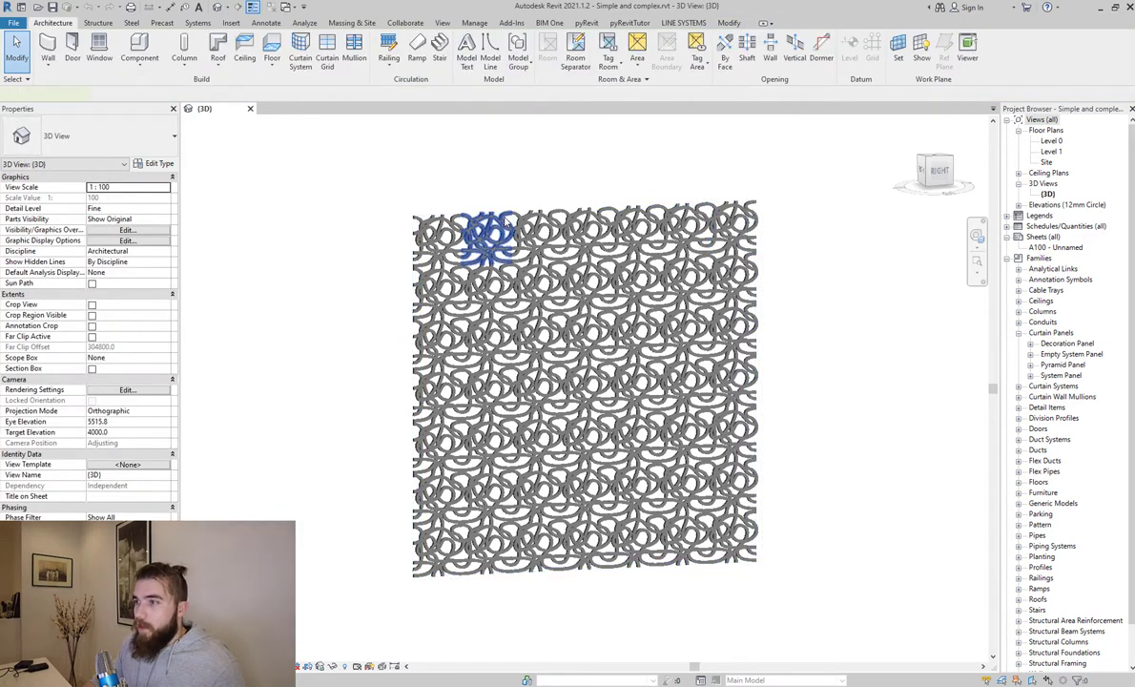
click(504, 225)
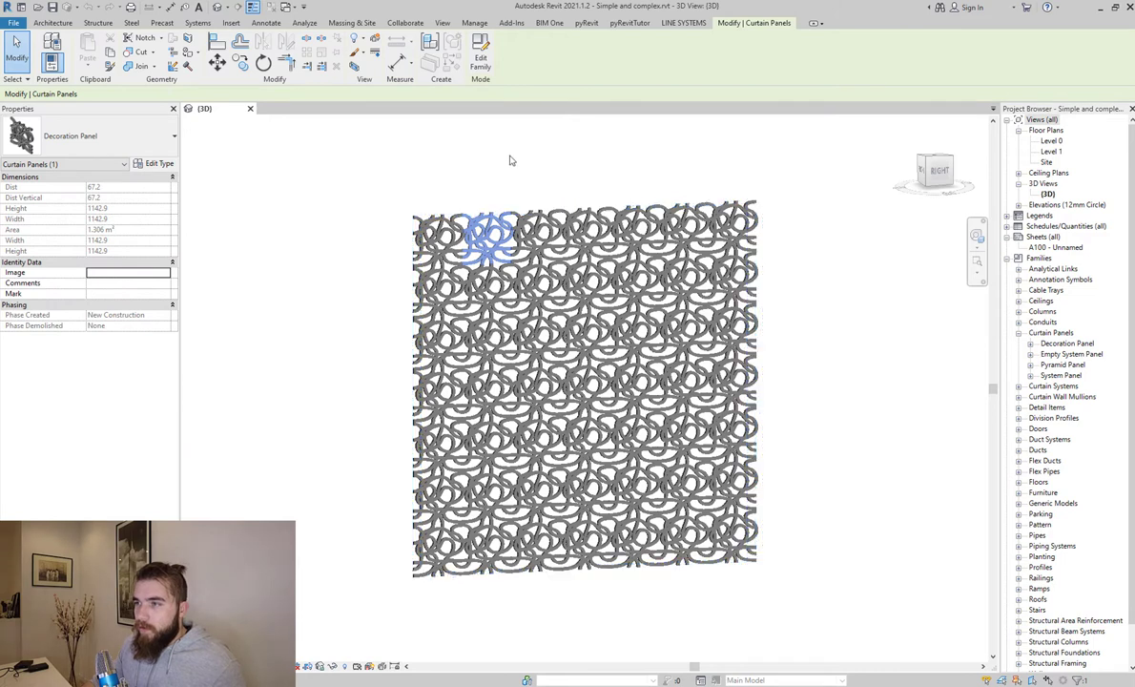
Step: Start a new family and pick the Metric Curtain Wall Panel.rft template
click(654, 182)
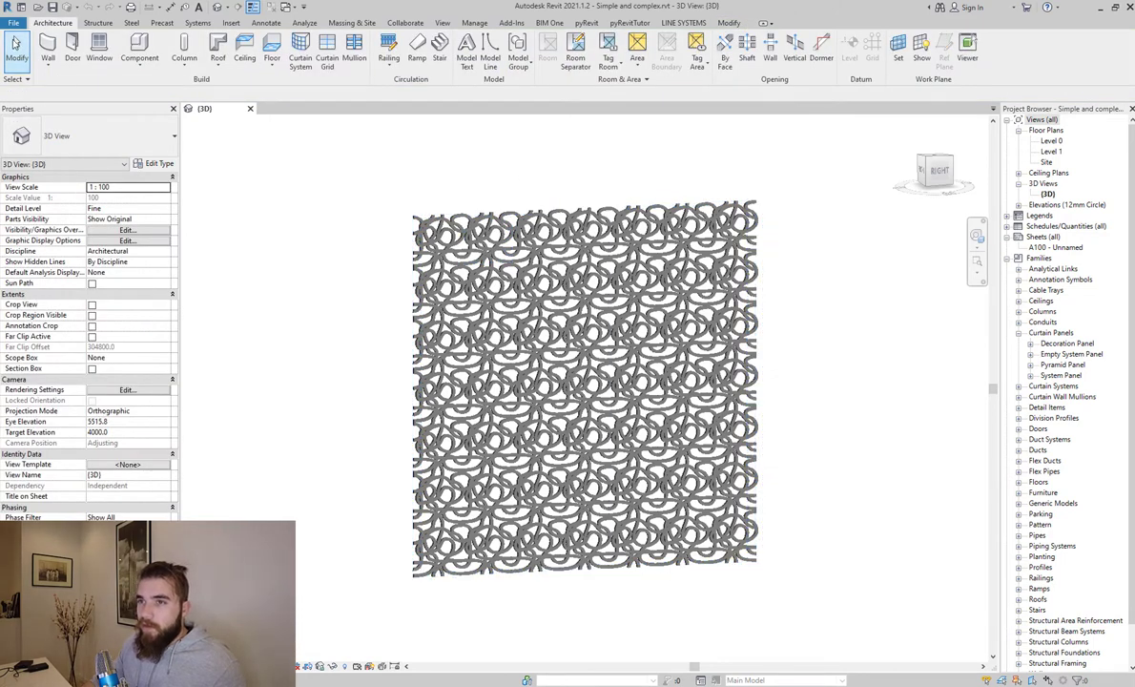
click(13, 23)
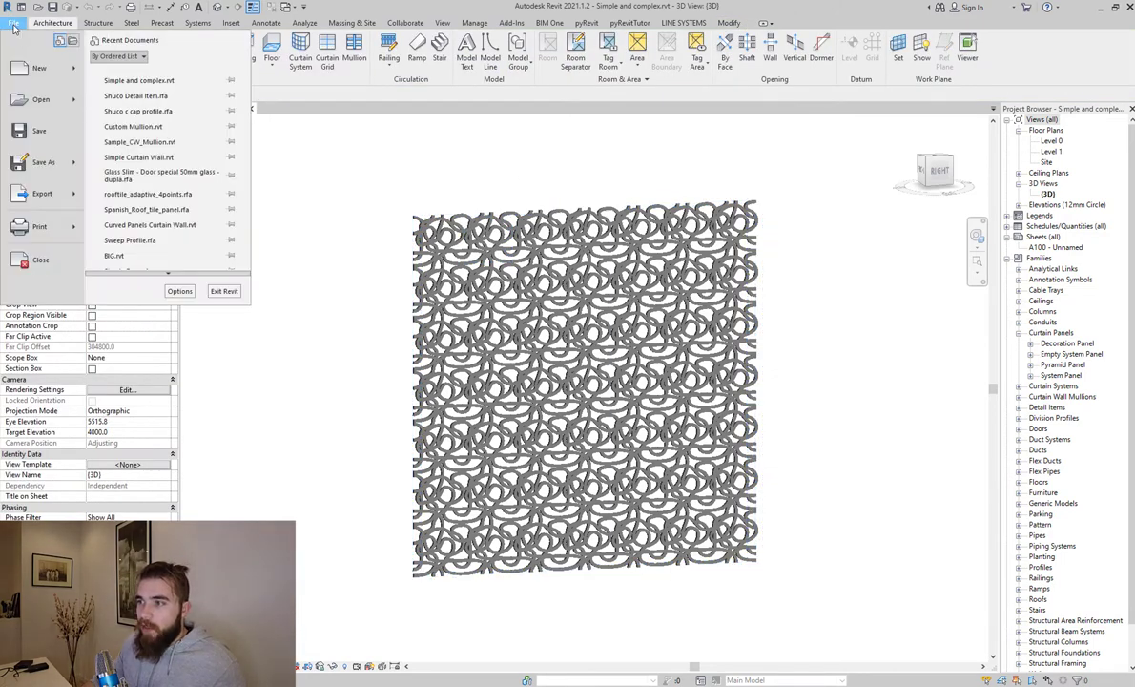
mouse_move(73, 69)
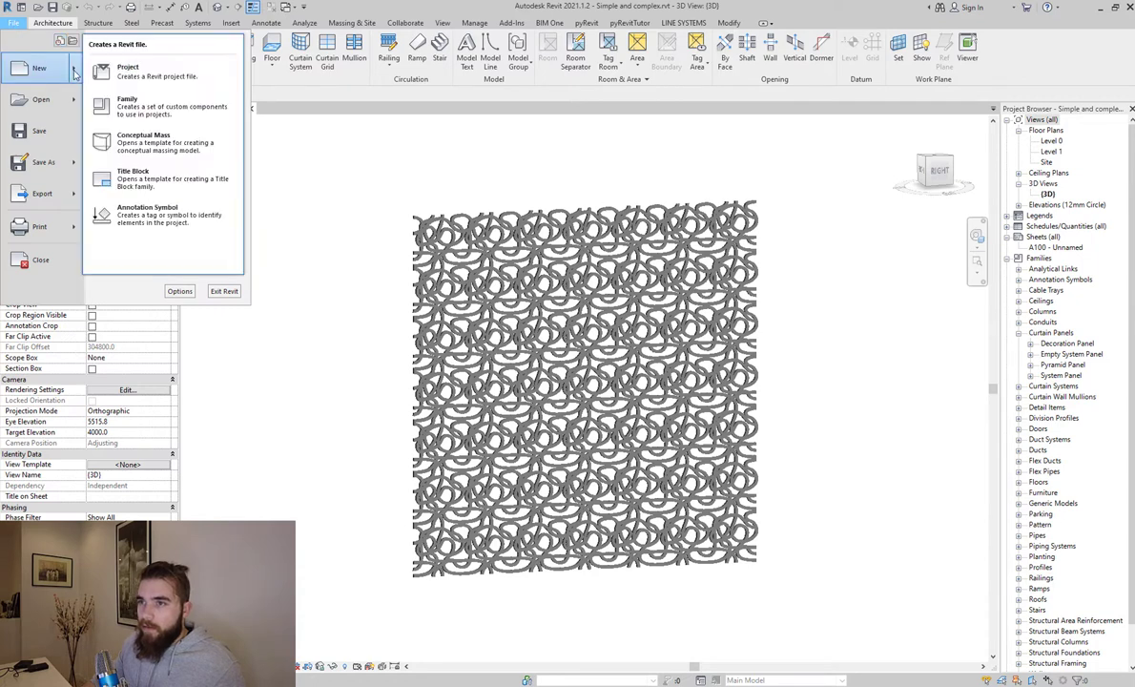
click(158, 102)
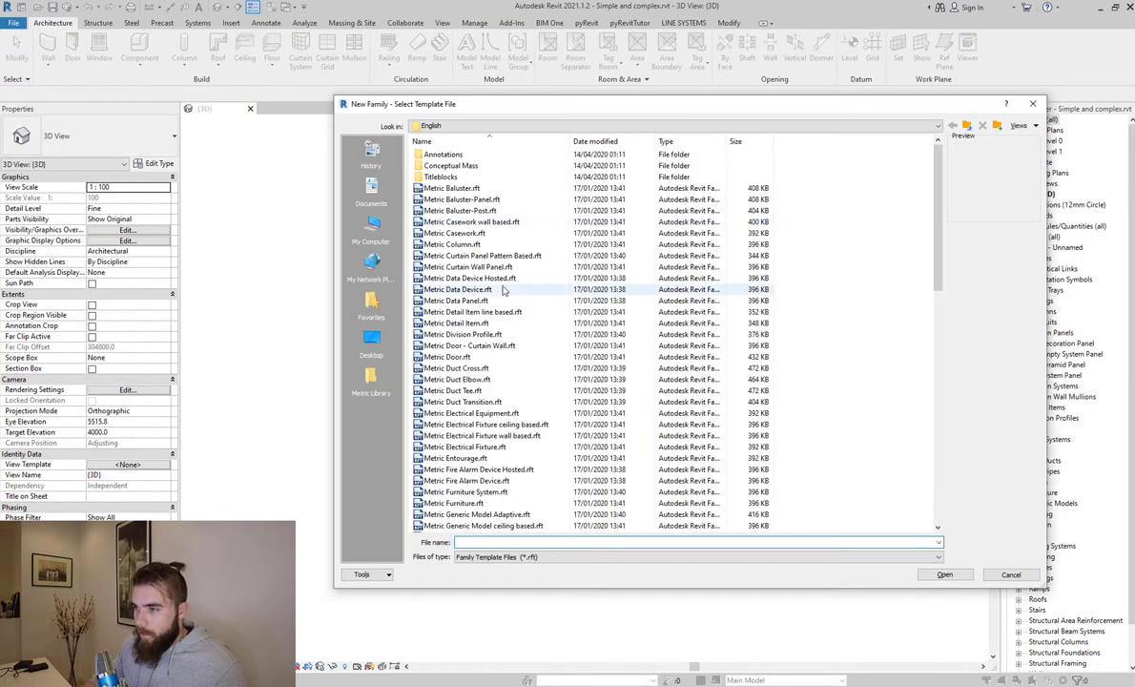
click(508, 289)
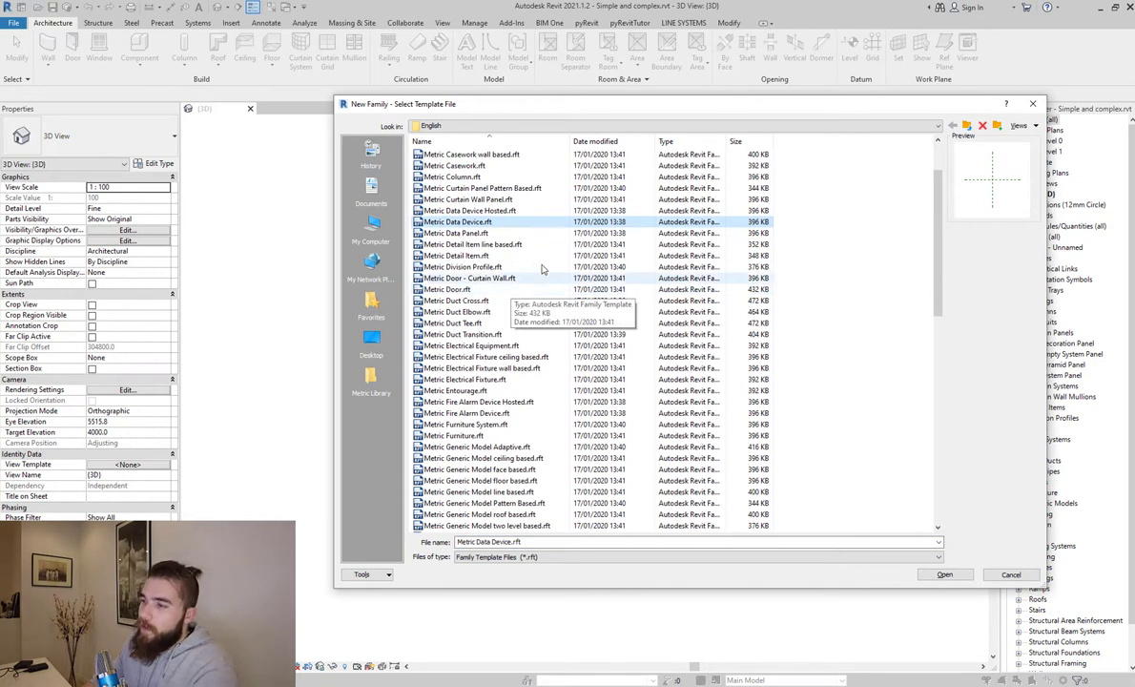
scroll(540, 296, down, 1)
scroll(540, 295, up, 1)
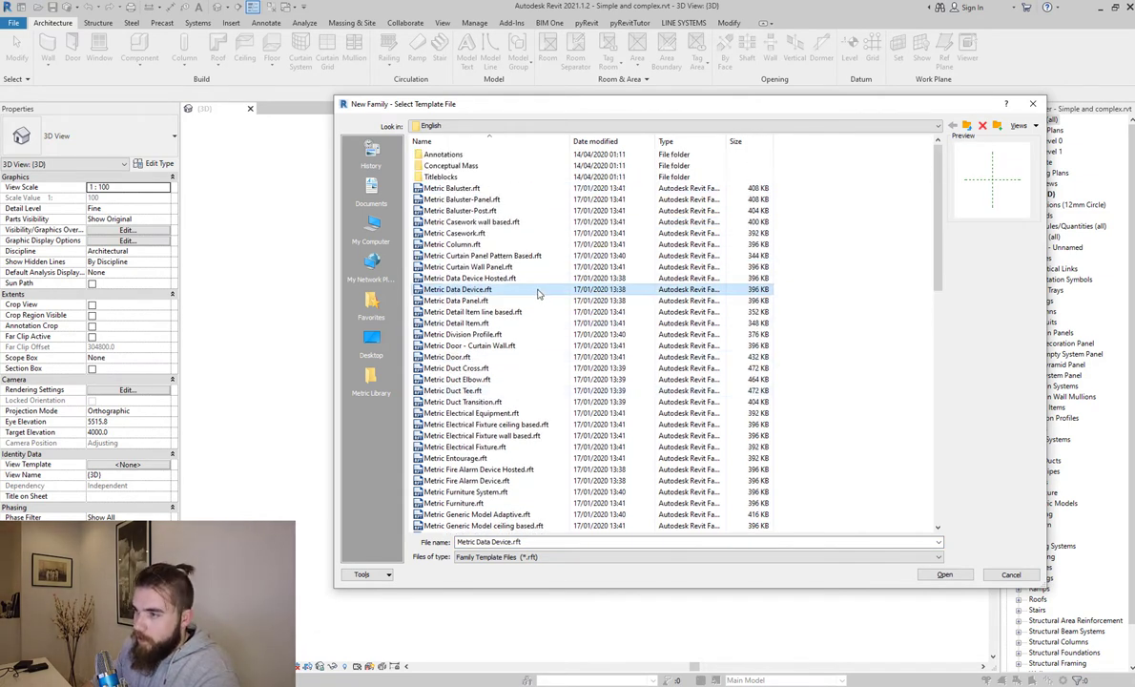
click(515, 256)
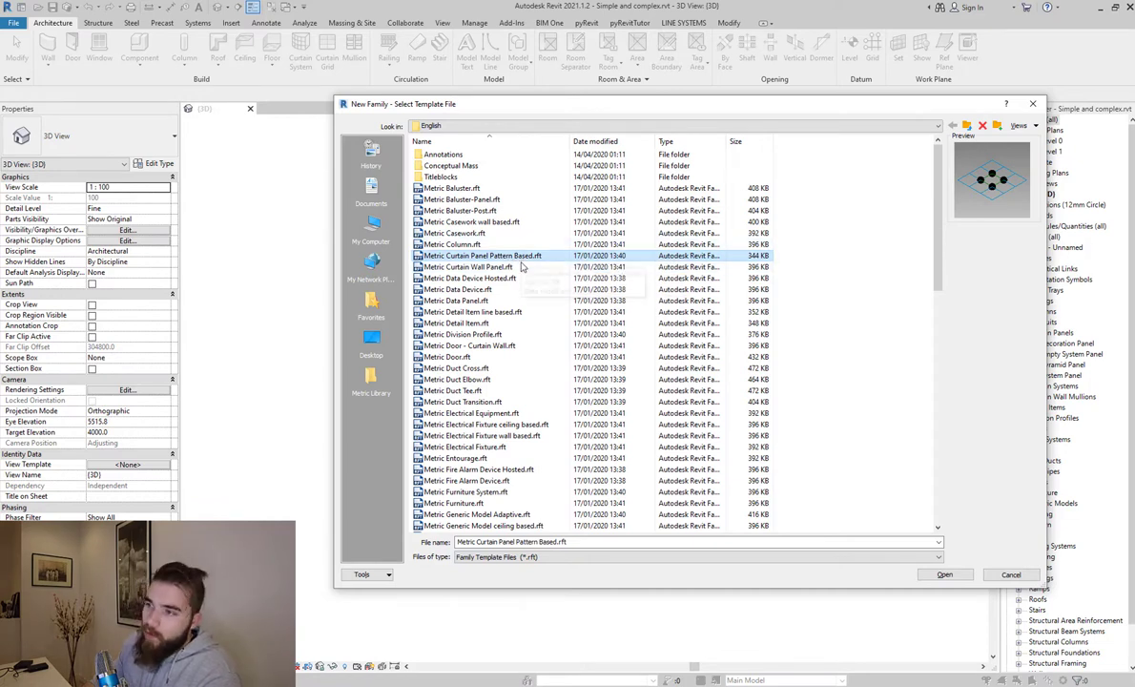
click(517, 270)
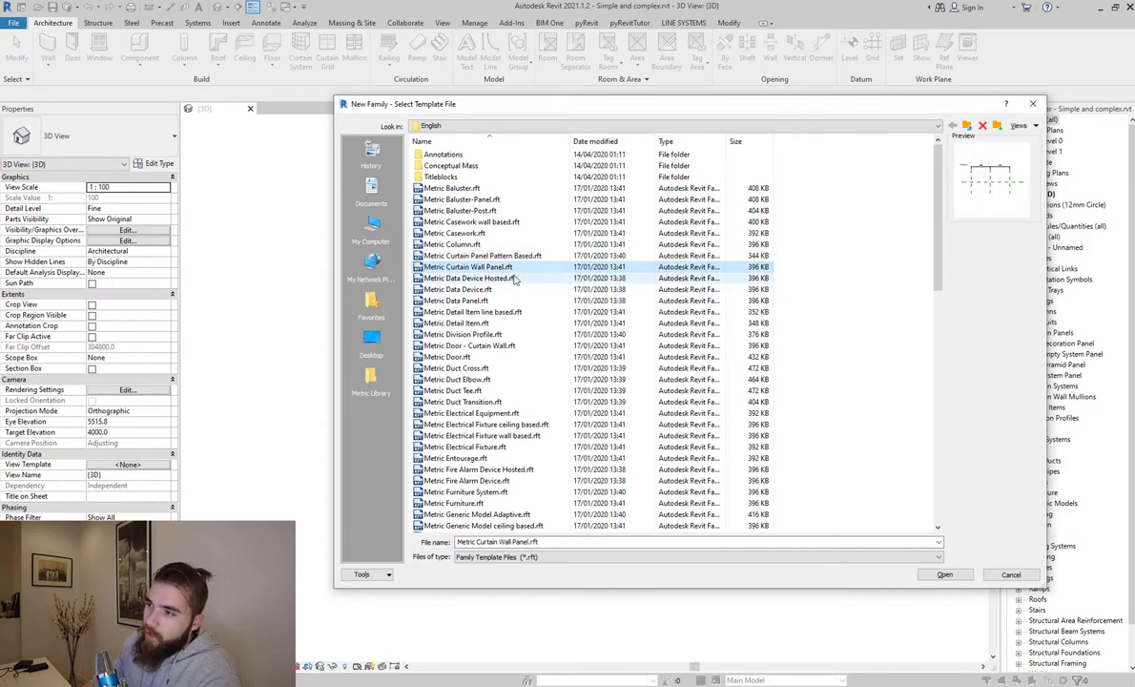
click(520, 257)
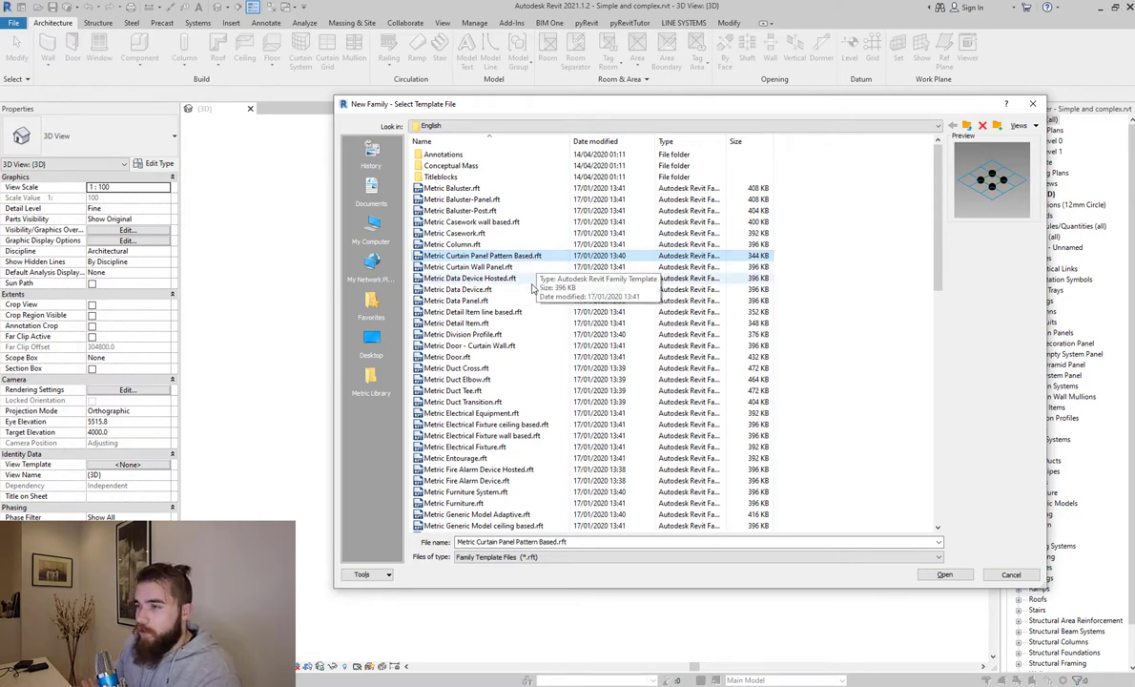
click(531, 268)
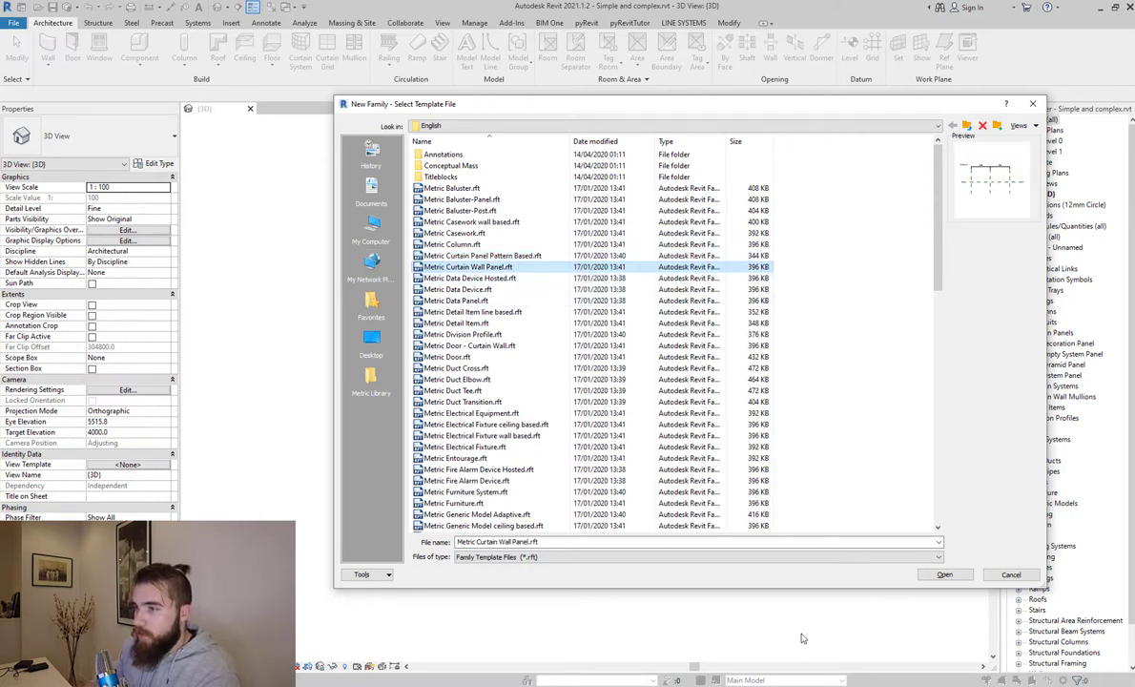
Step: Create the curtain panel family and inspect its reference planes in the Exterior elevation
click(943, 575)
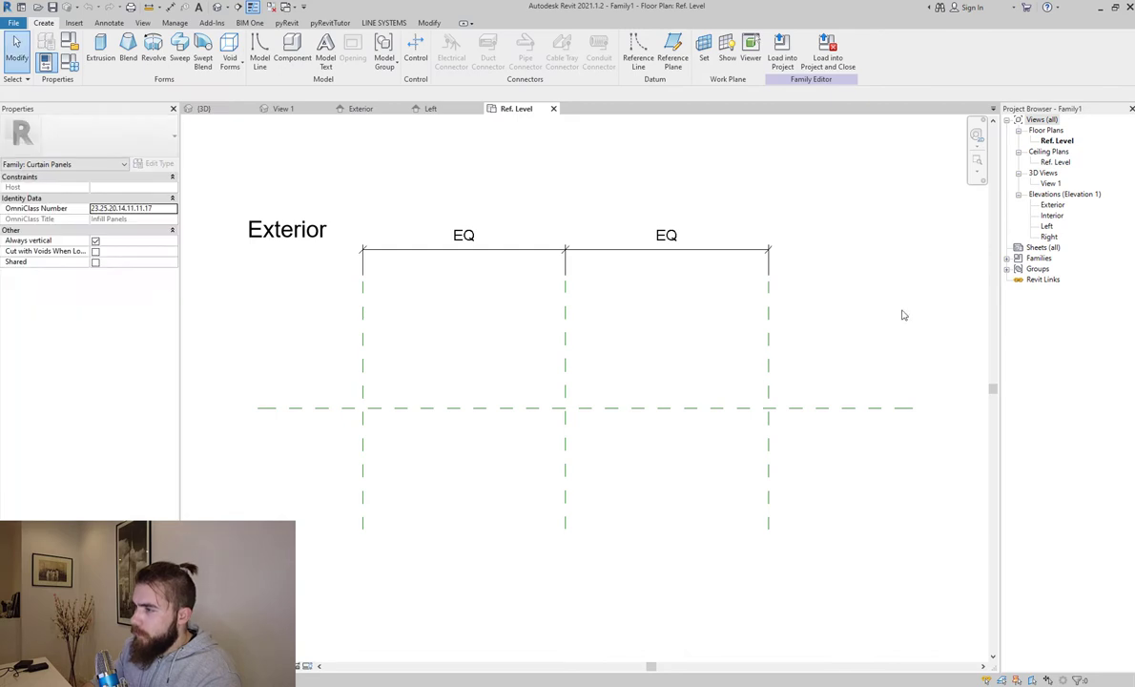
double_click(1054, 206)
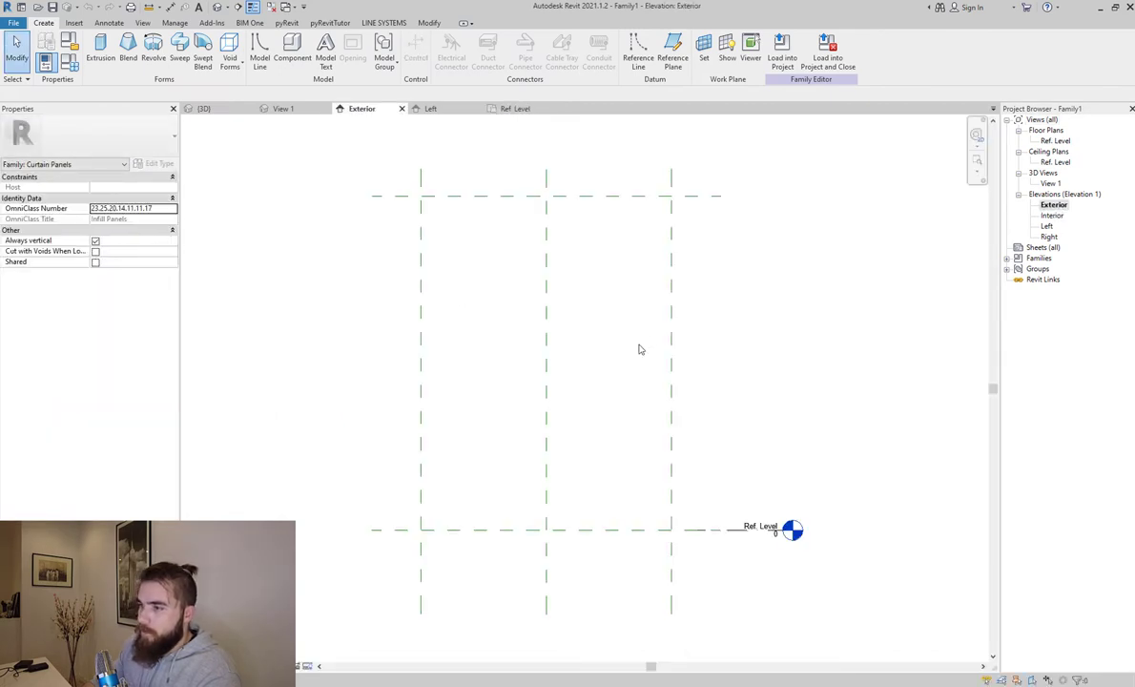
scroll(601, 320, down, 2)
click(665, 305)
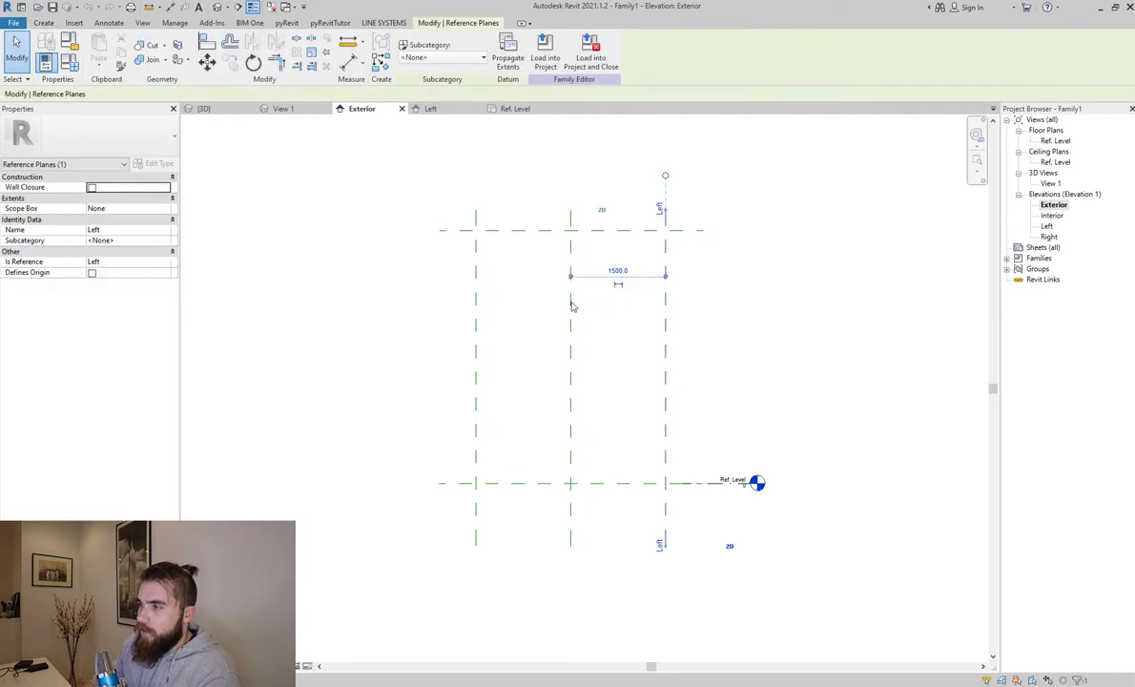
click(476, 306)
click(665, 325)
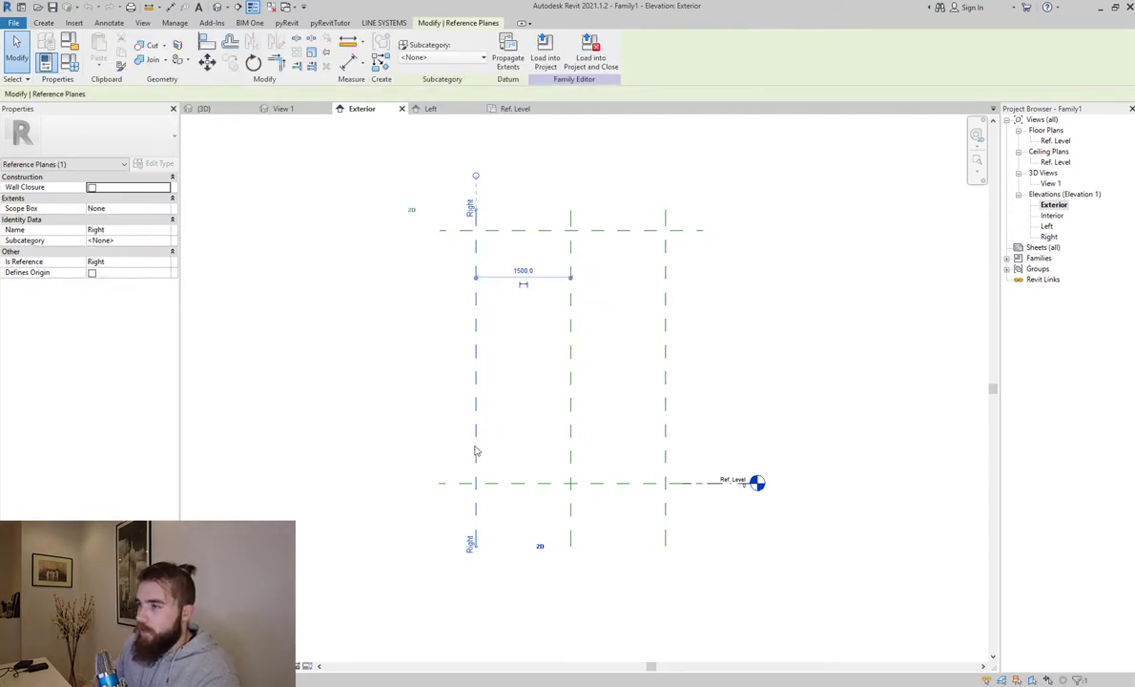
click(636, 374)
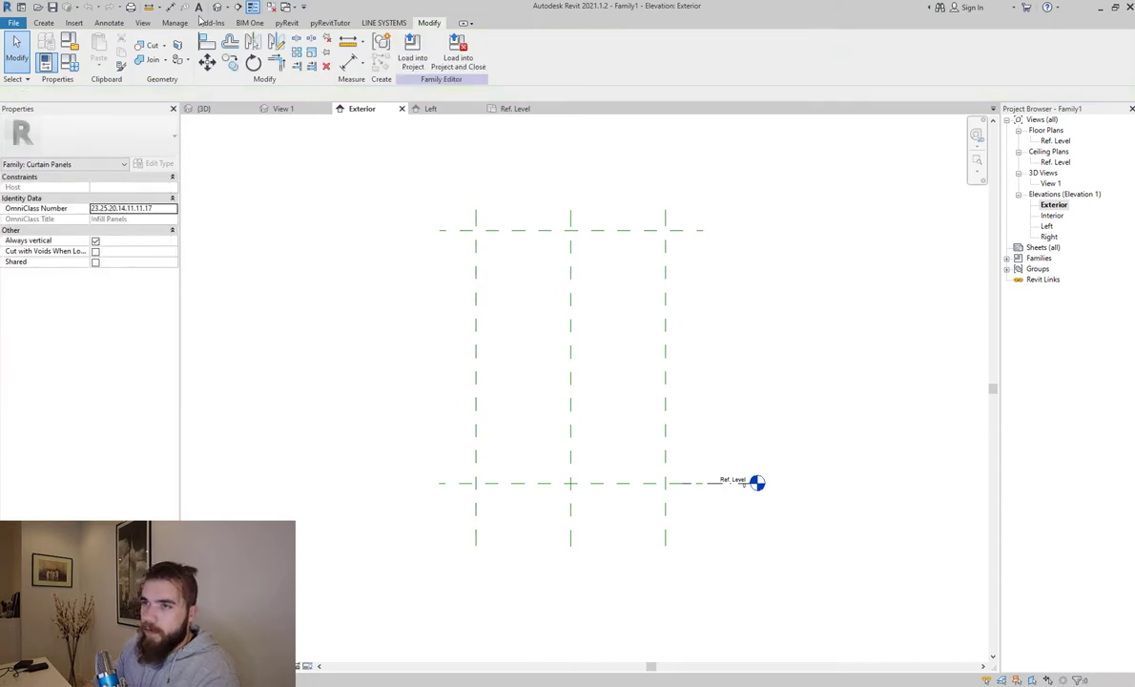
Step: Add aligned dimensions for the 3000 width and 4000 height between the outer planes
click(170, 6)
click(475, 288)
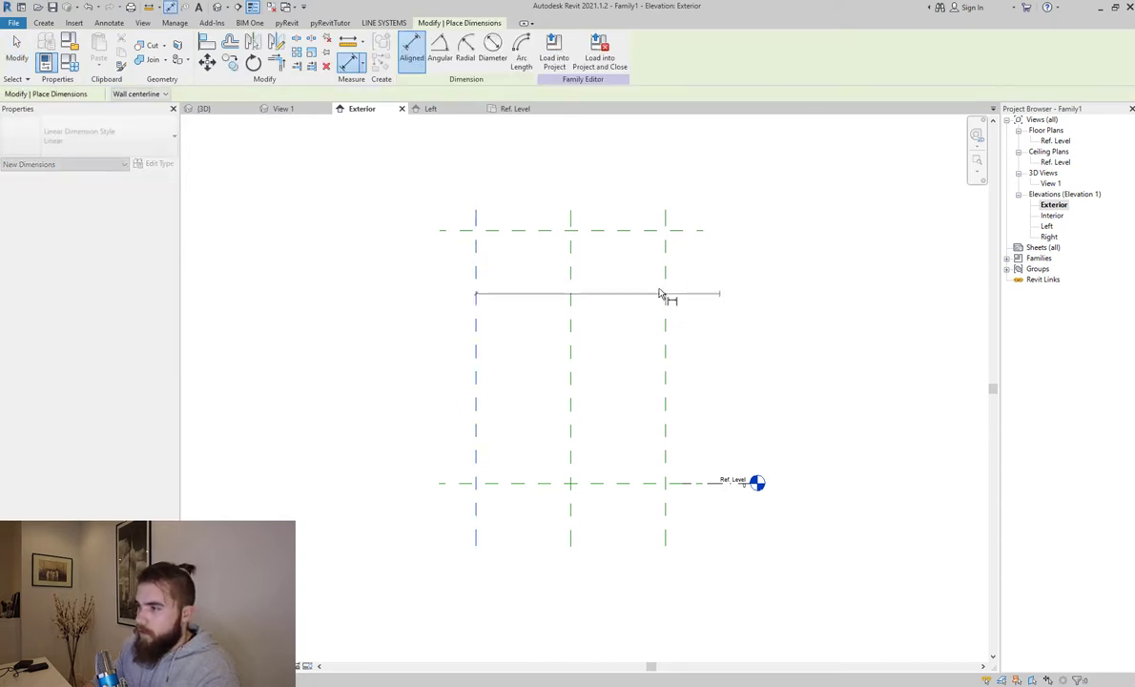
click(667, 299)
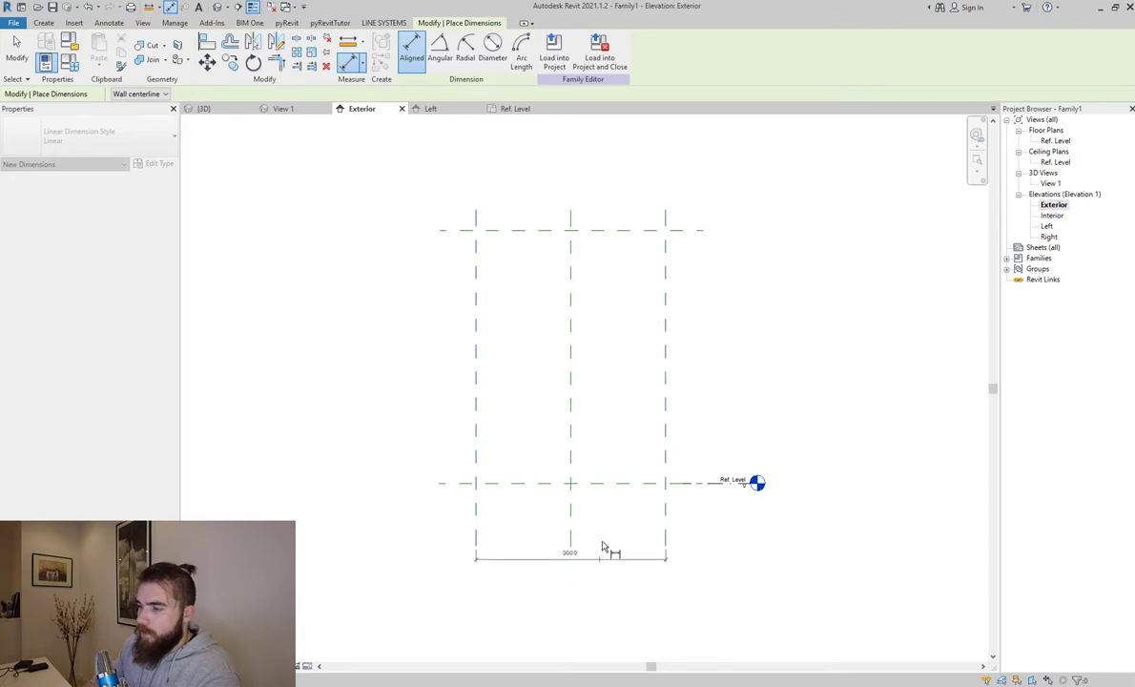
click(603, 531)
click(587, 236)
click(571, 483)
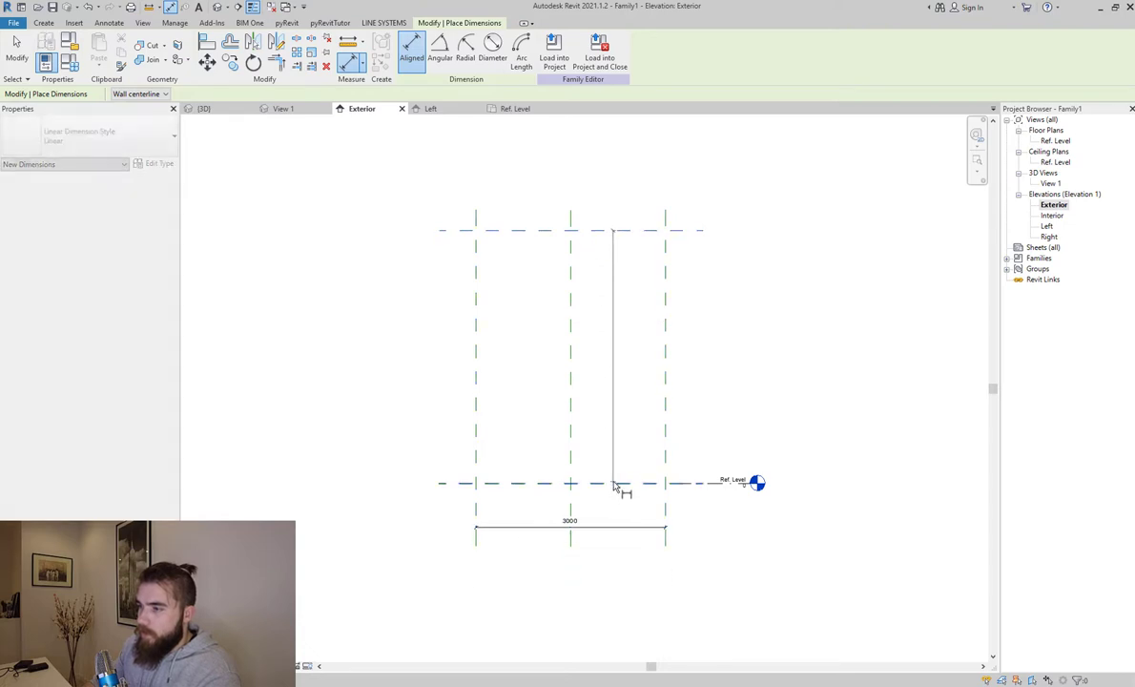
click(417, 477)
key(Escape)
key(Escape)
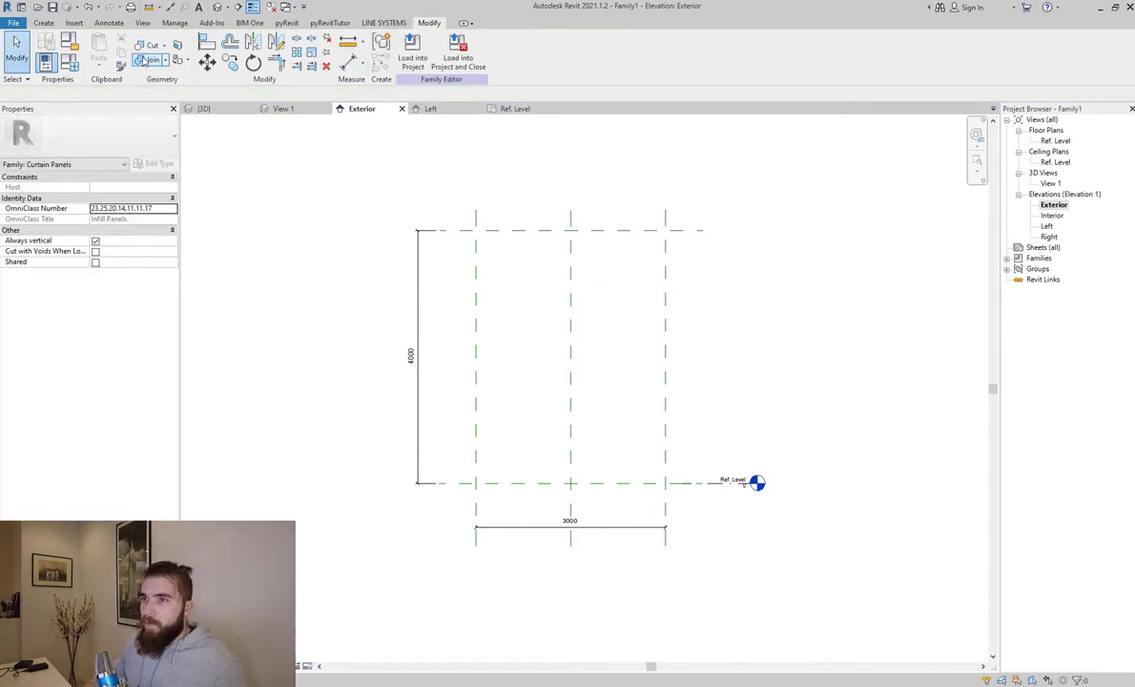
click(159, 7)
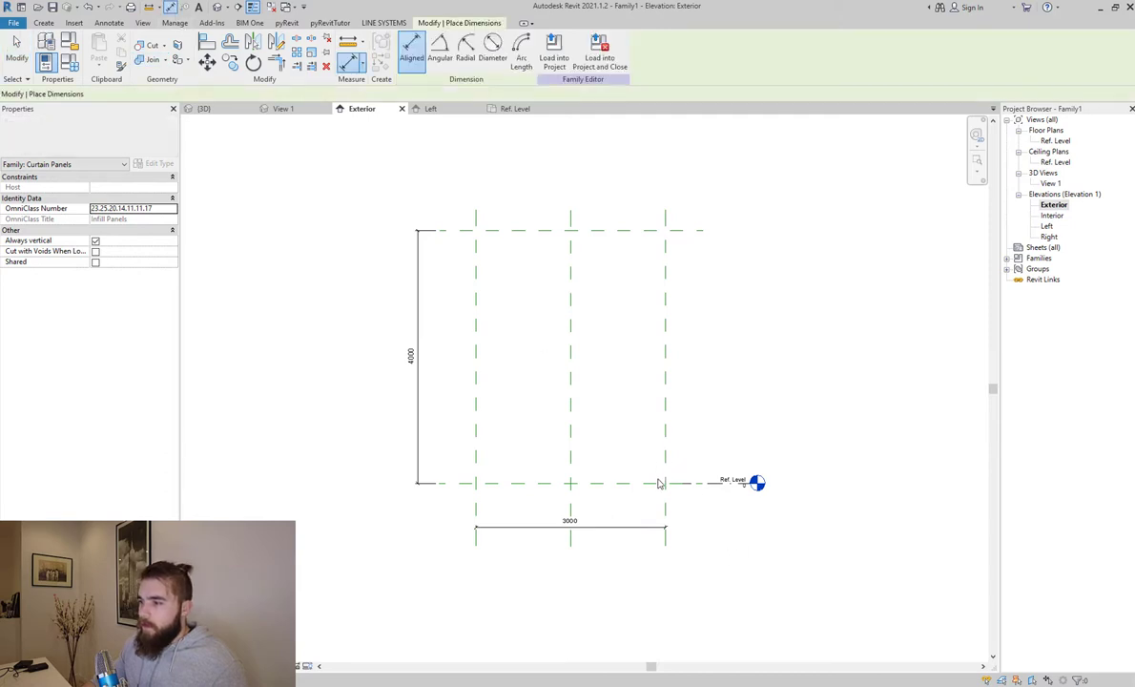
key(Escape)
Step: Move the right plane in to 1800 wide and the Top plane down to 3000 high
click(666, 447)
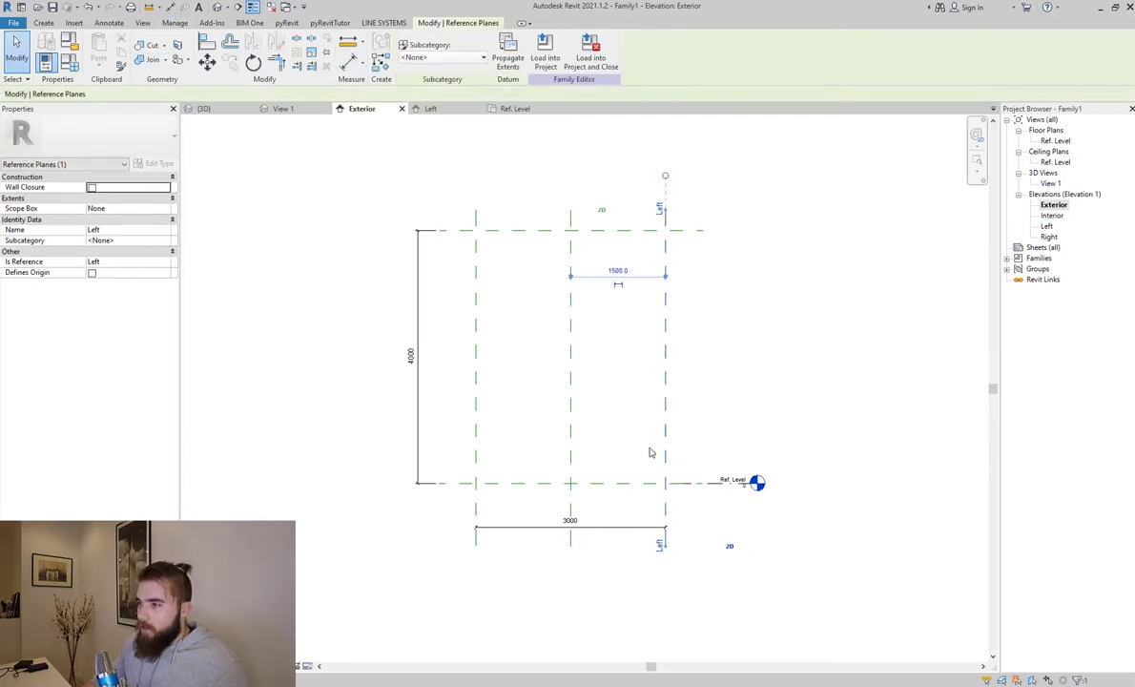
drag(662, 392, 626, 393)
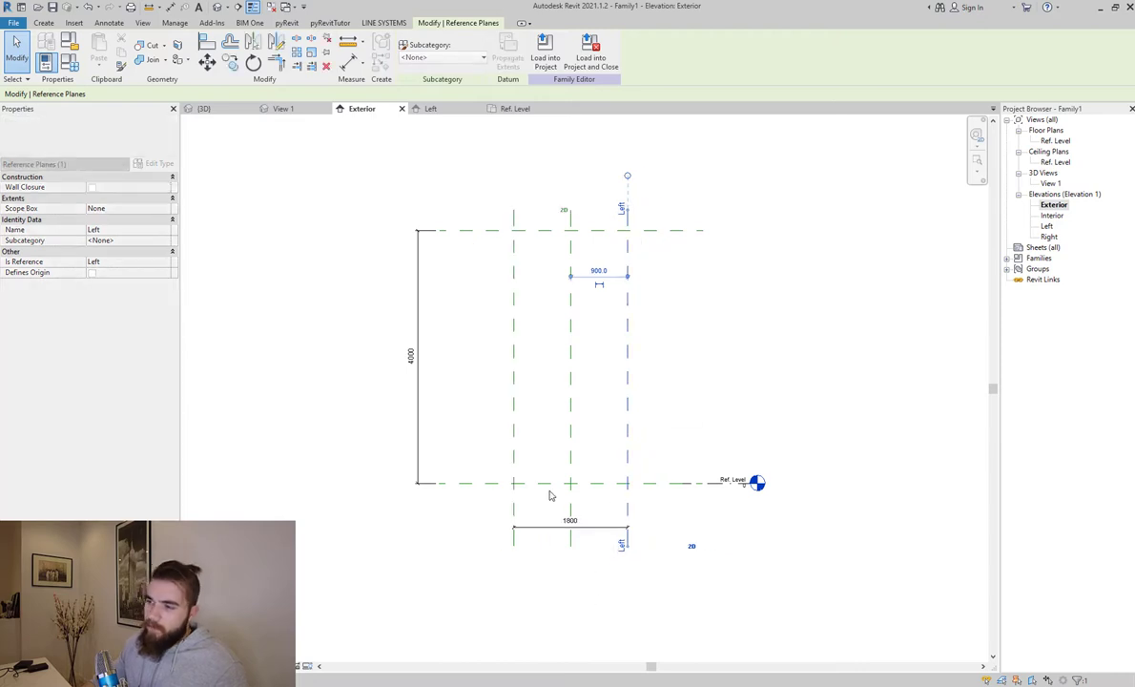
click(506, 230)
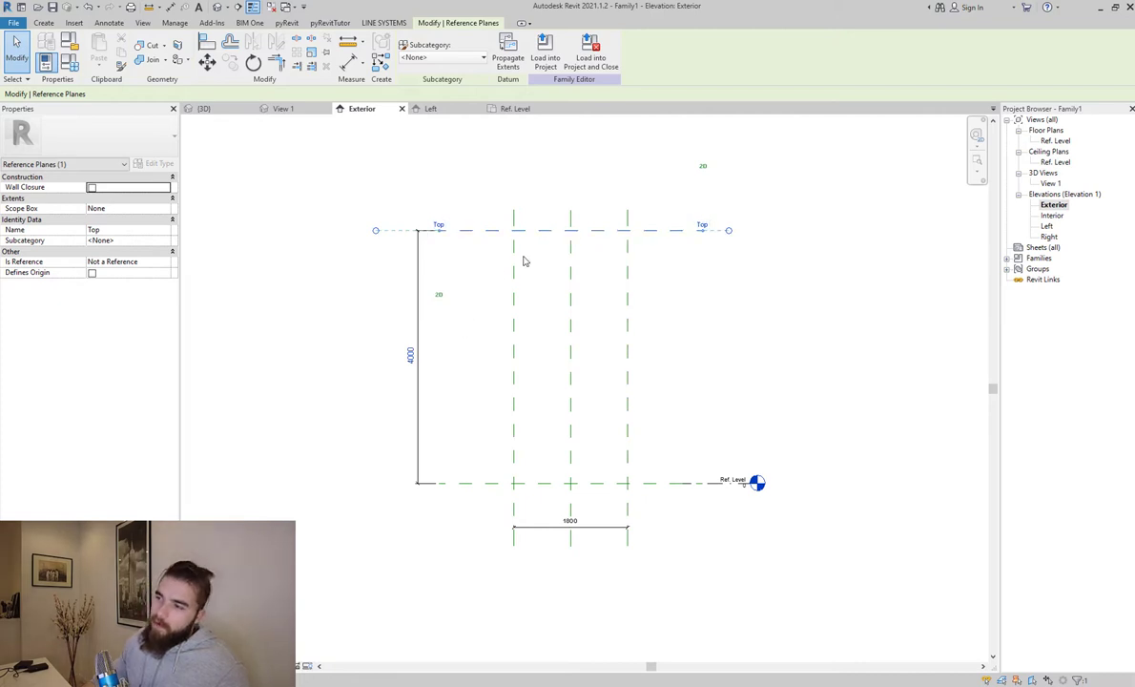
drag(545, 229, 543, 292)
click(707, 372)
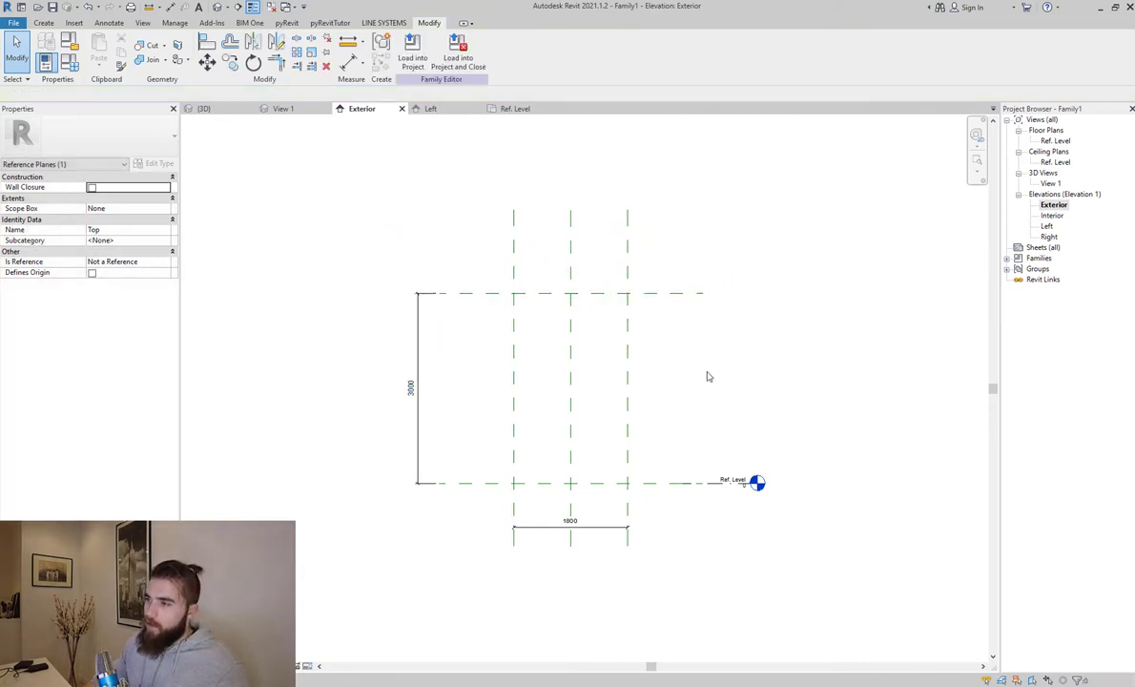
scroll(613, 449, up, 4)
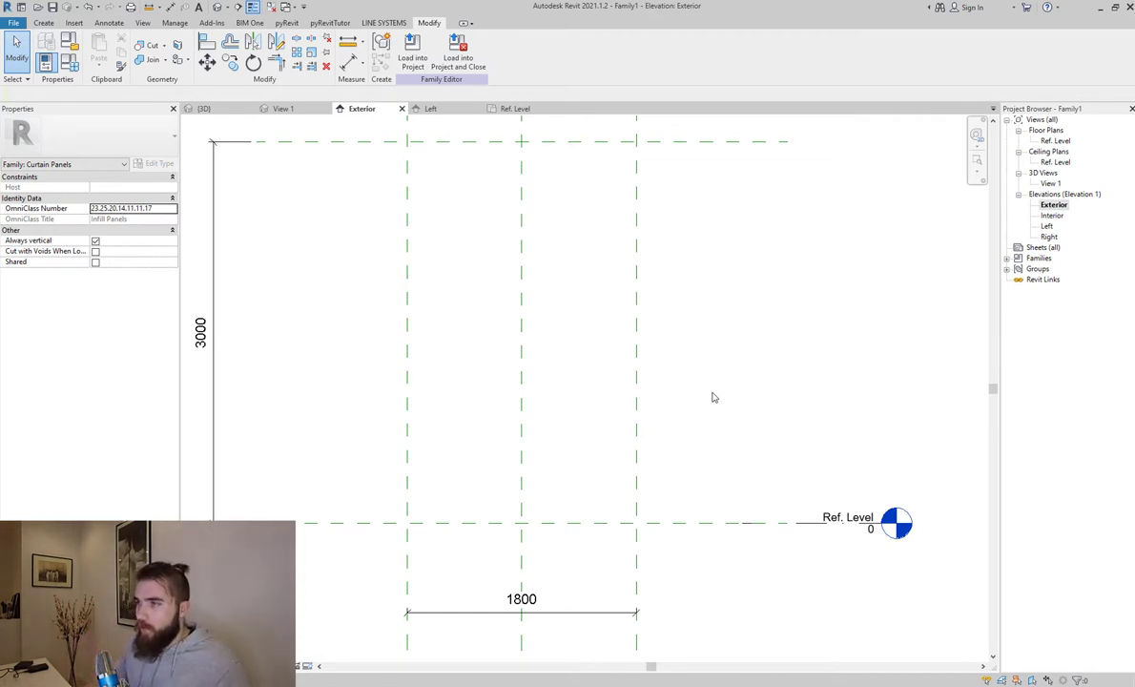
scroll(626, 461, down, 2)
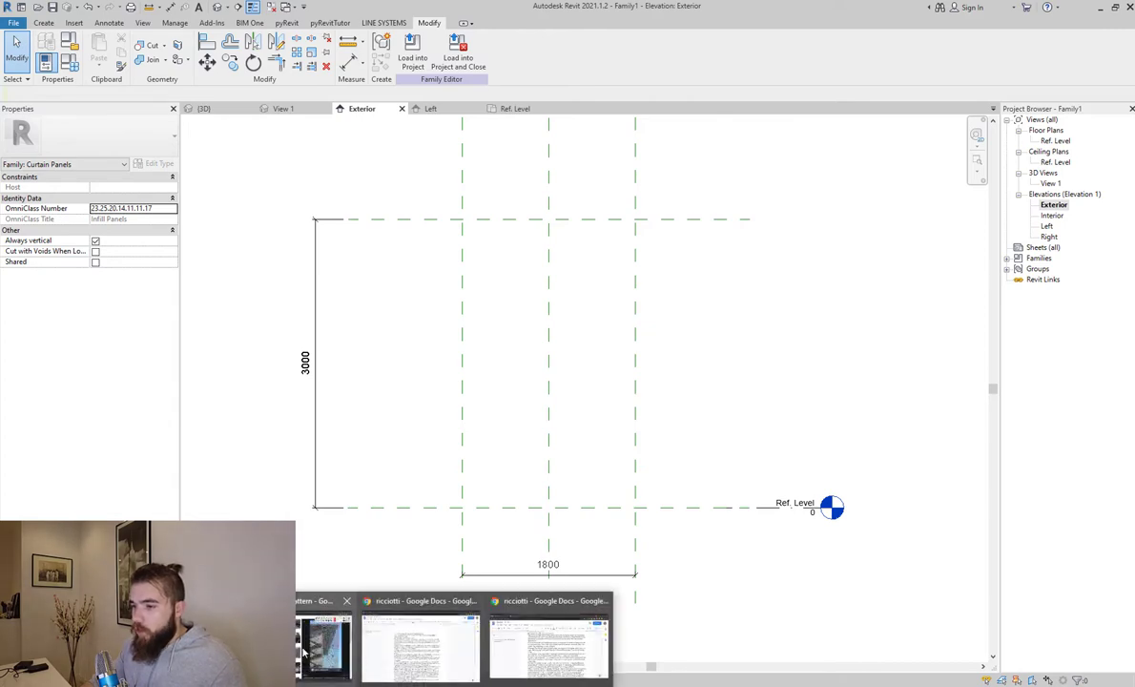
Step: Take a Web Paint screenshot in Chrome and snip the red-boxed lattice area
click(334, 611)
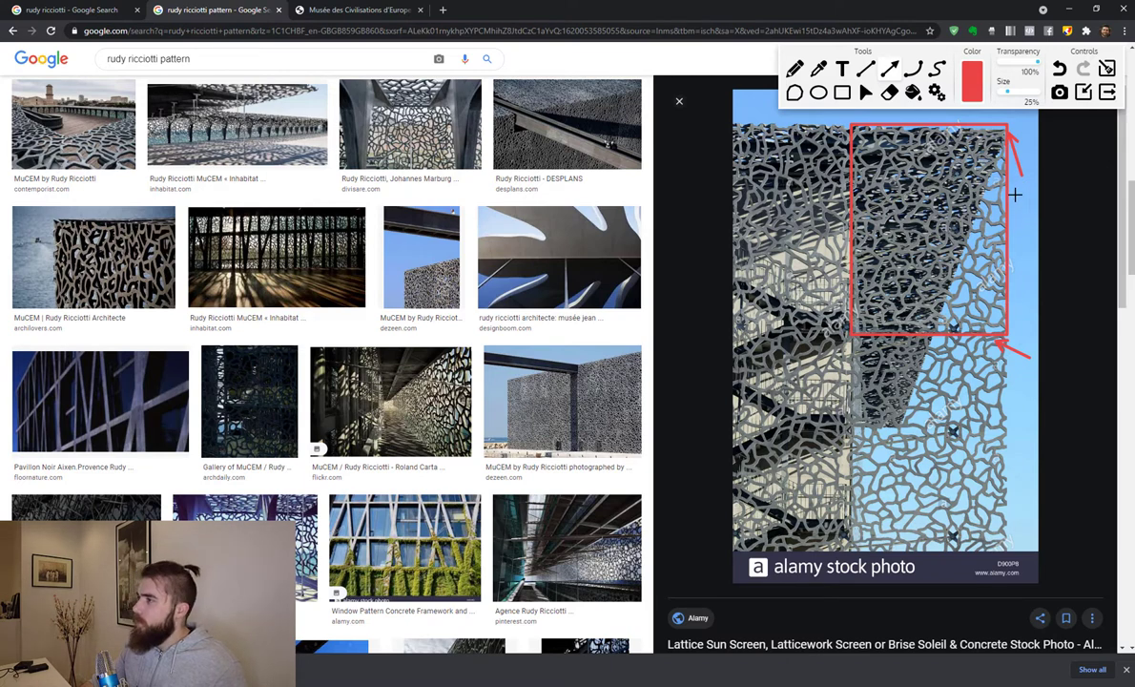
click(1059, 93)
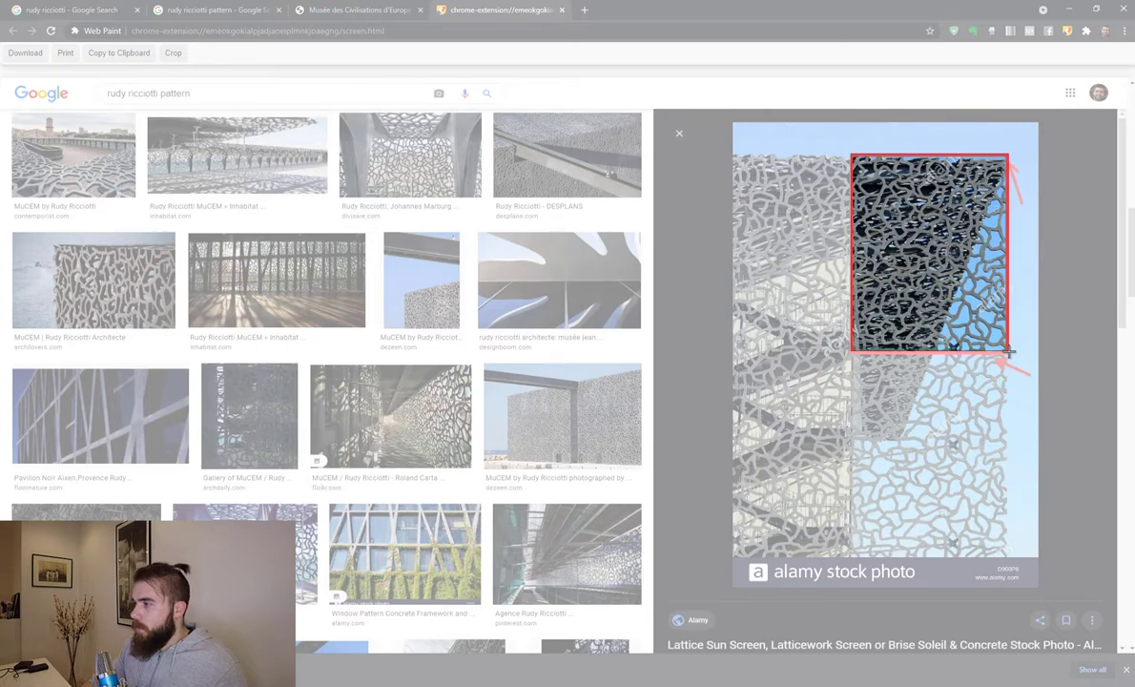
drag(1008, 352, 1008, 356)
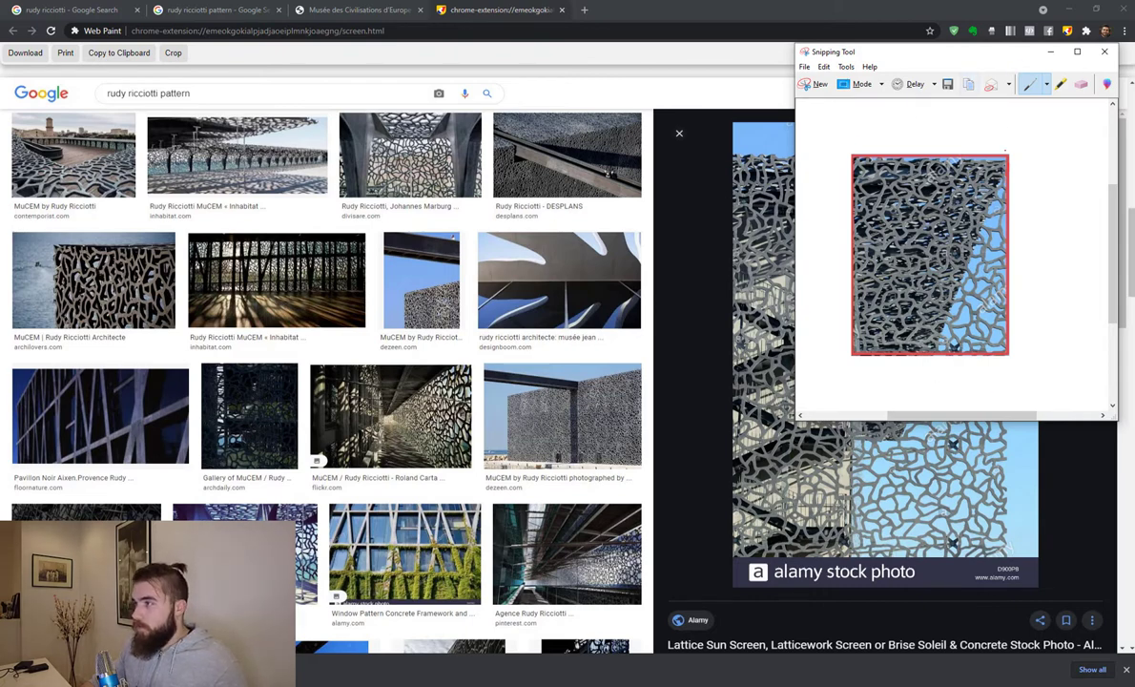
Step: Save the lattice snip to the Desktop as 'pattern1'
drag(1017, 57, 478, 55)
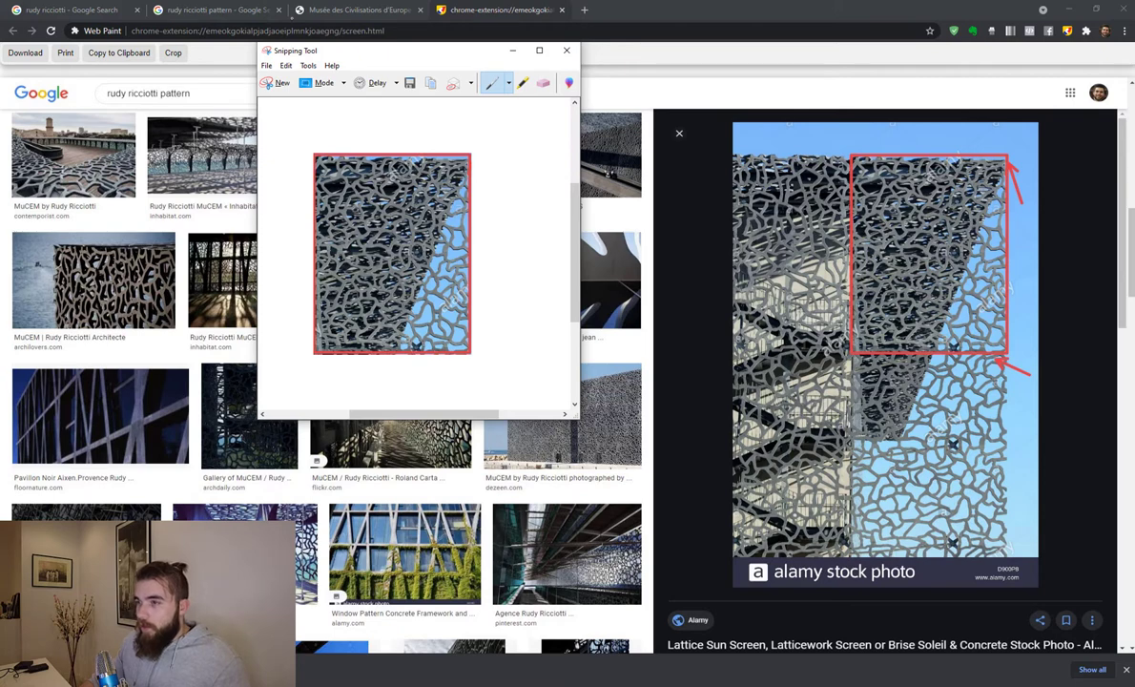
click(267, 65)
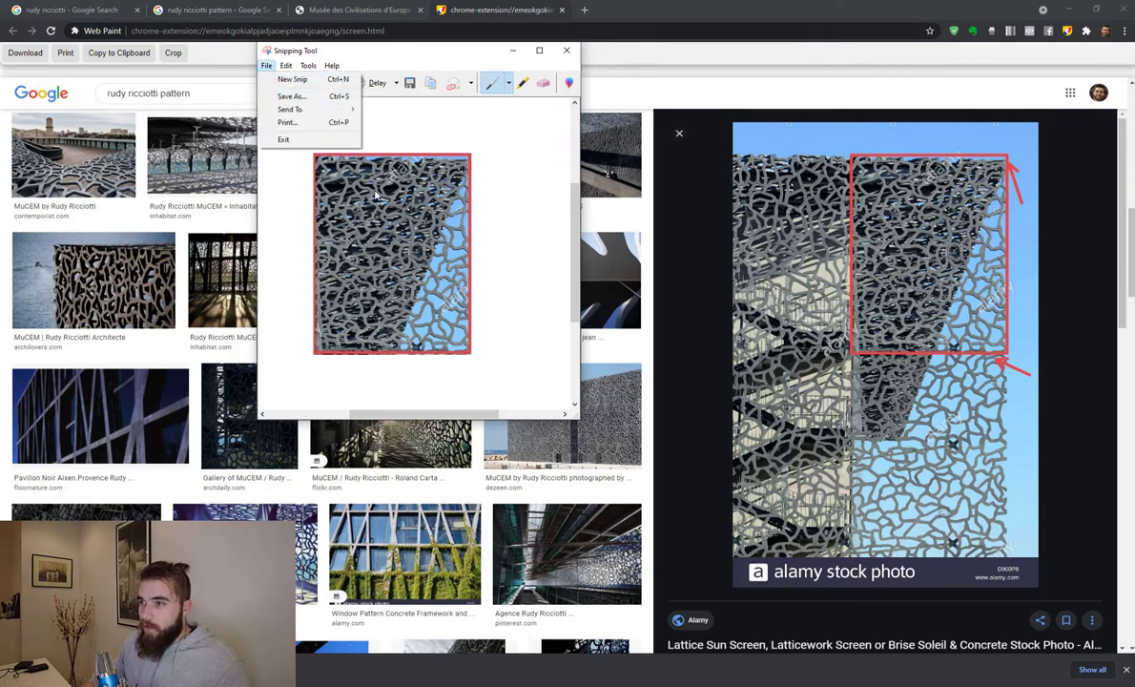
click(313, 99)
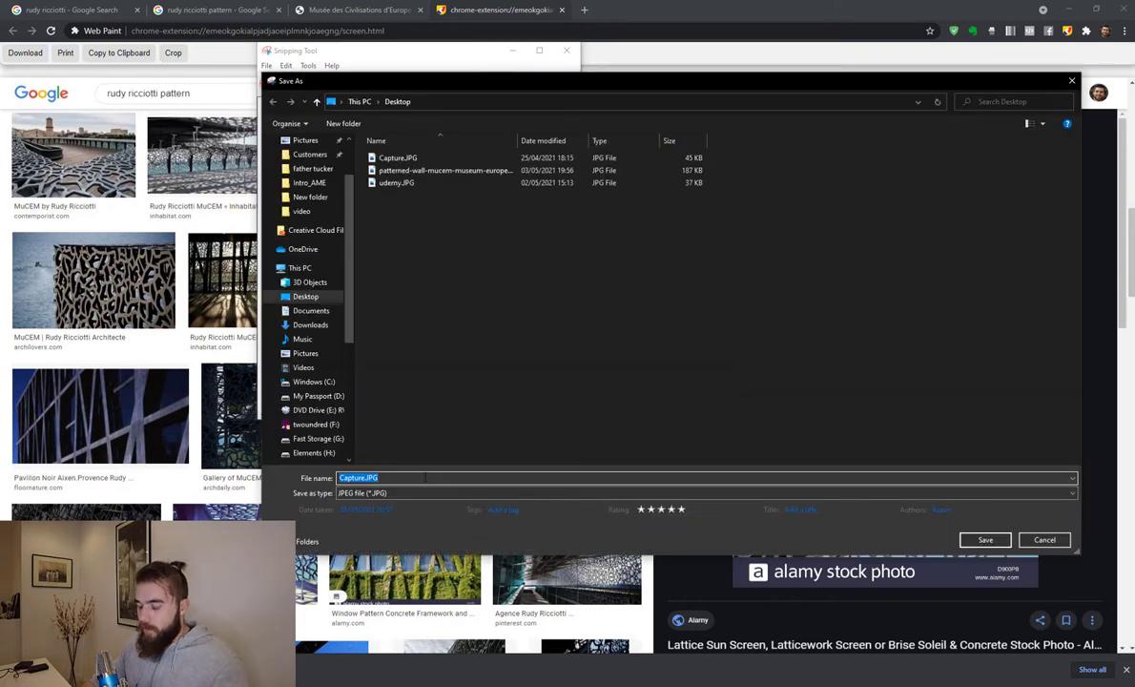
text(pattern1)
key(Return)
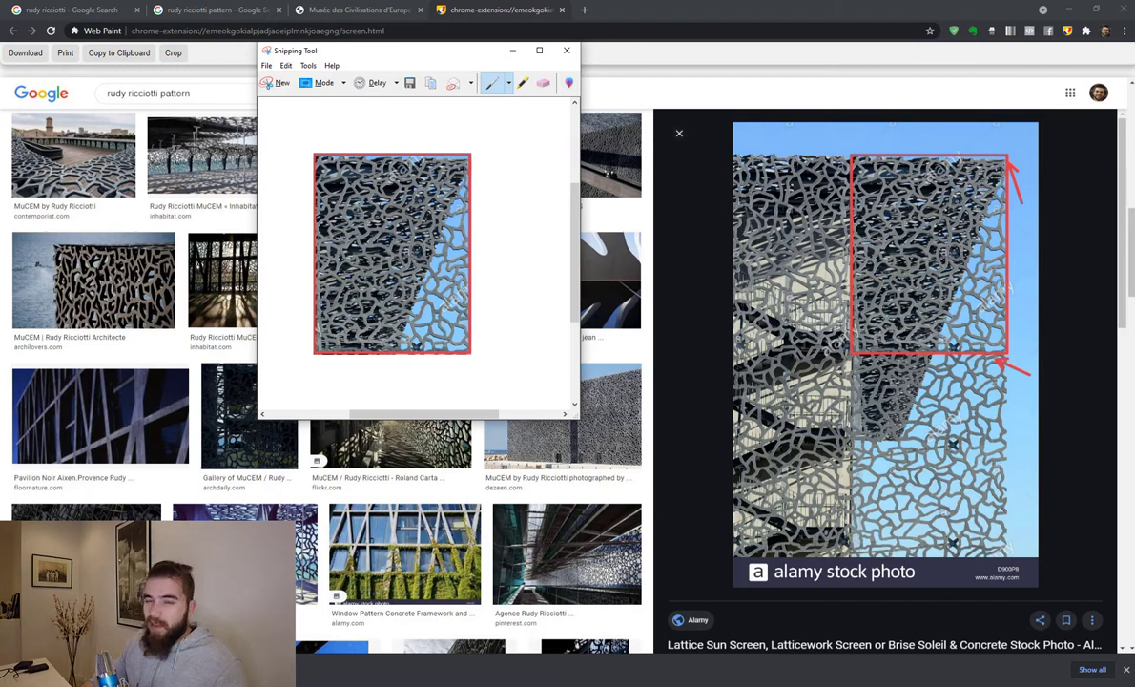
Step: Import the pattern.JPG image from the Desktop and place it between the reference planes
key(alt+Tab)
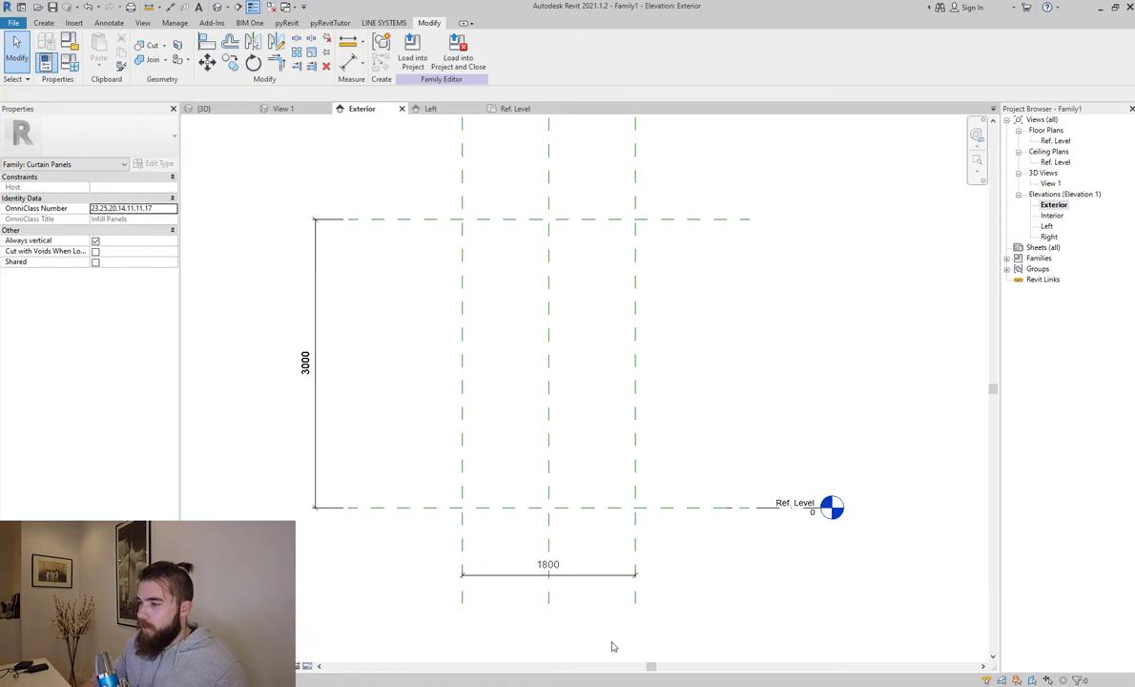
click(75, 23)
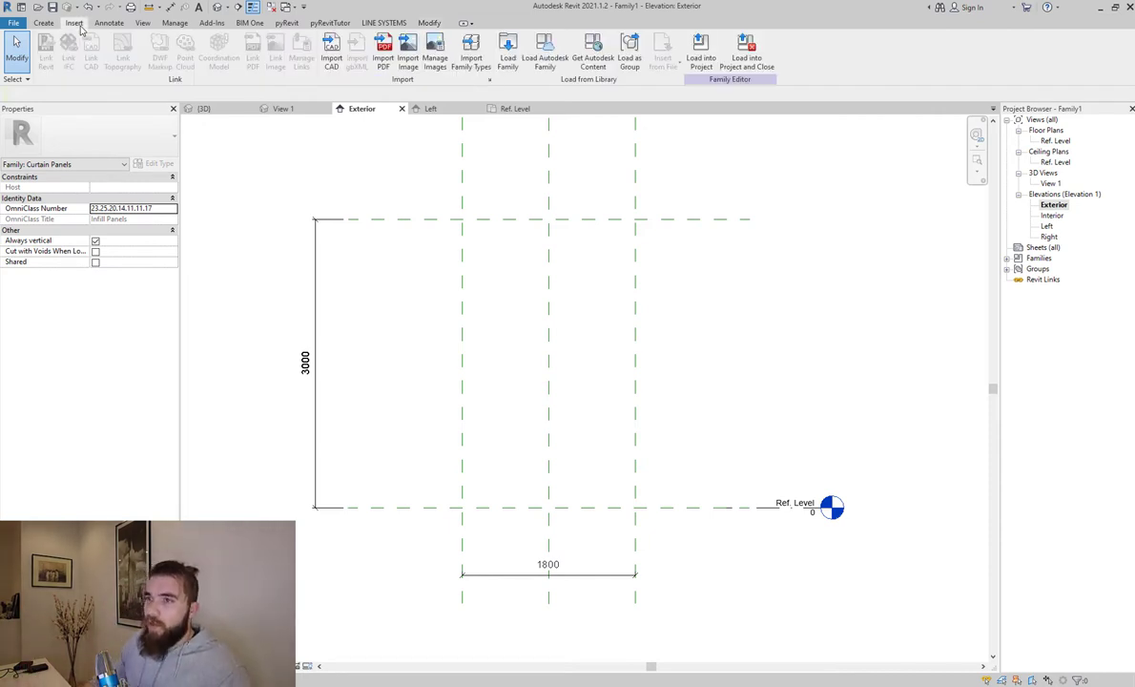
click(407, 53)
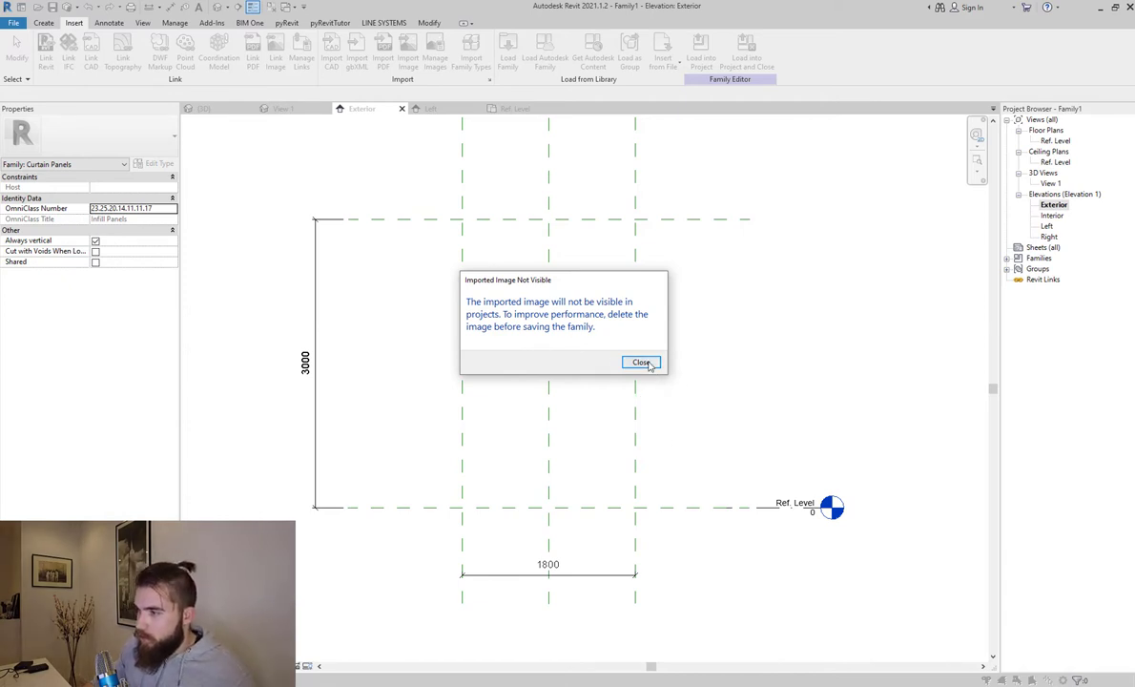
click(641, 362)
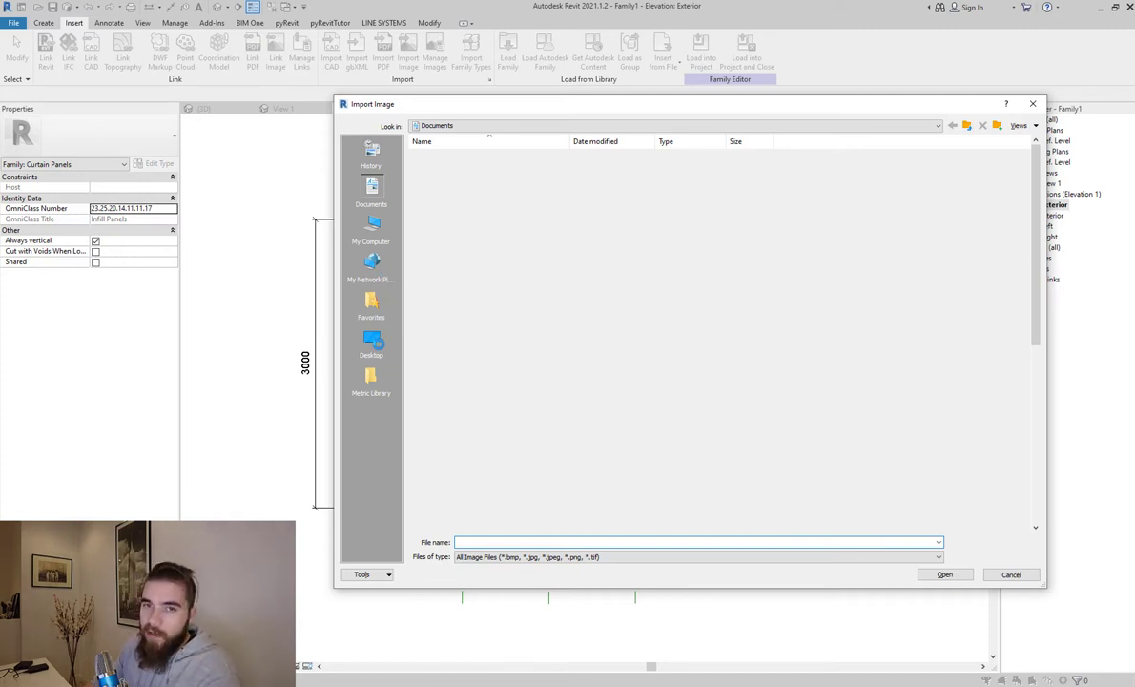
click(371, 343)
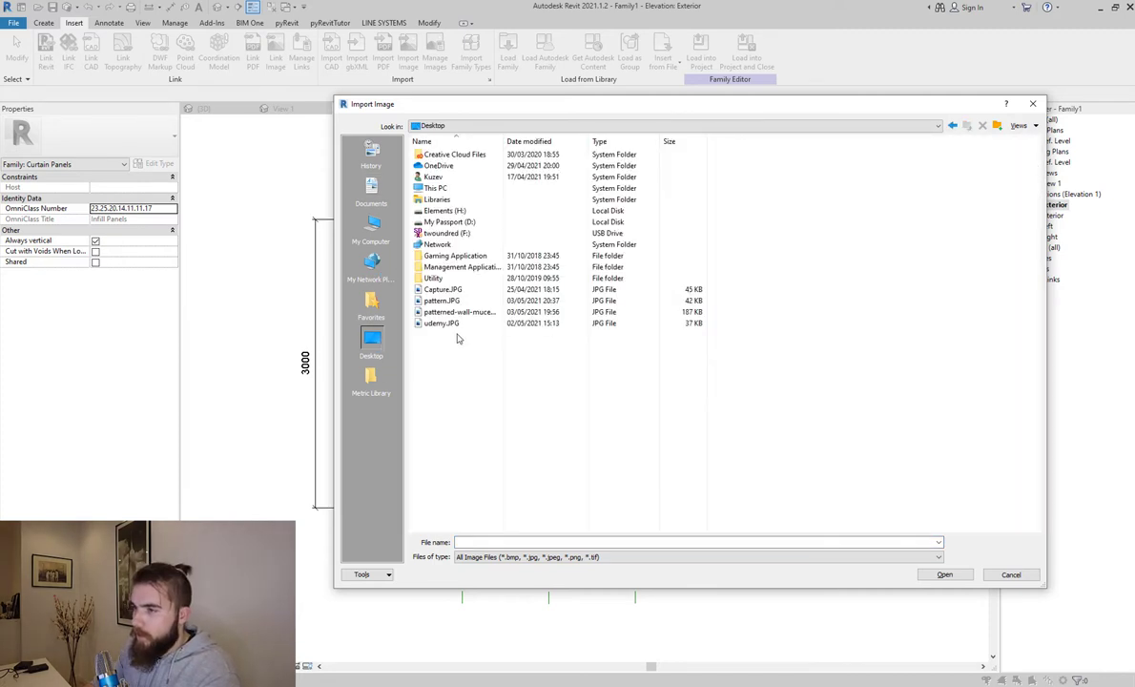
click(464, 313)
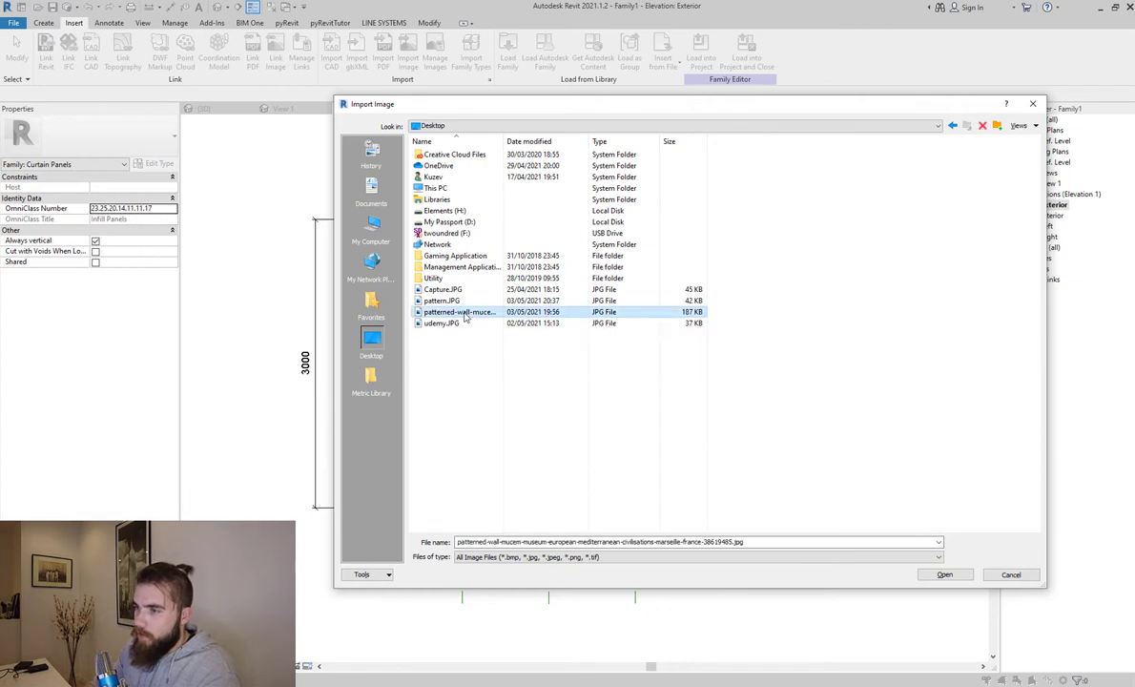
click(456, 300)
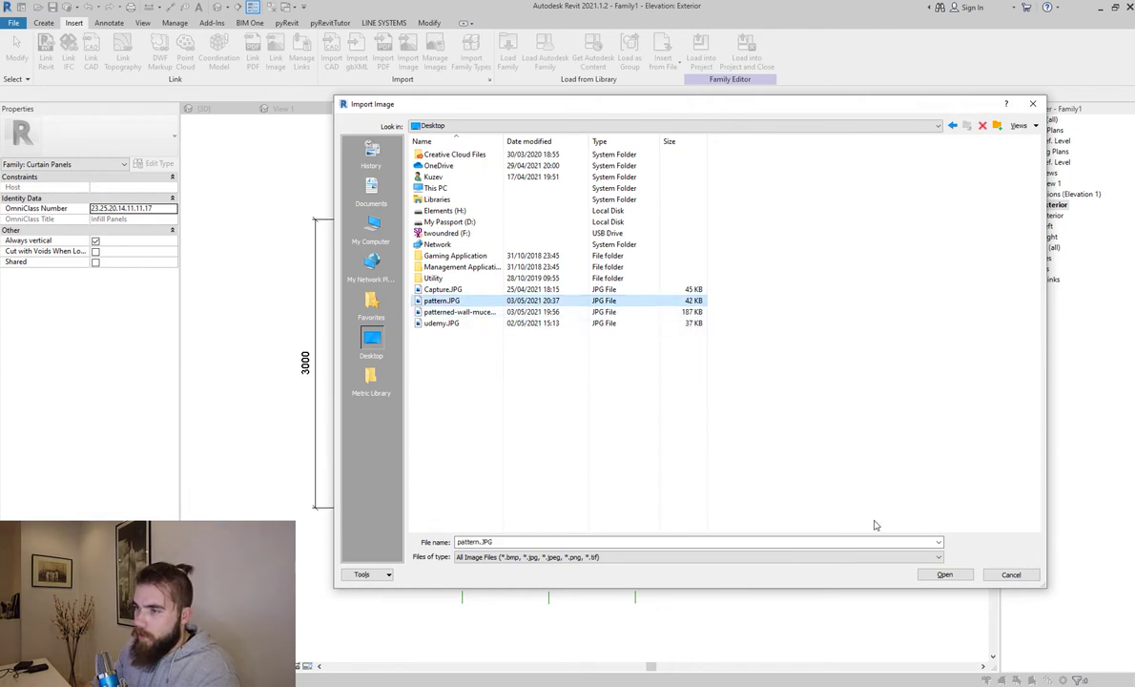
click(945, 574)
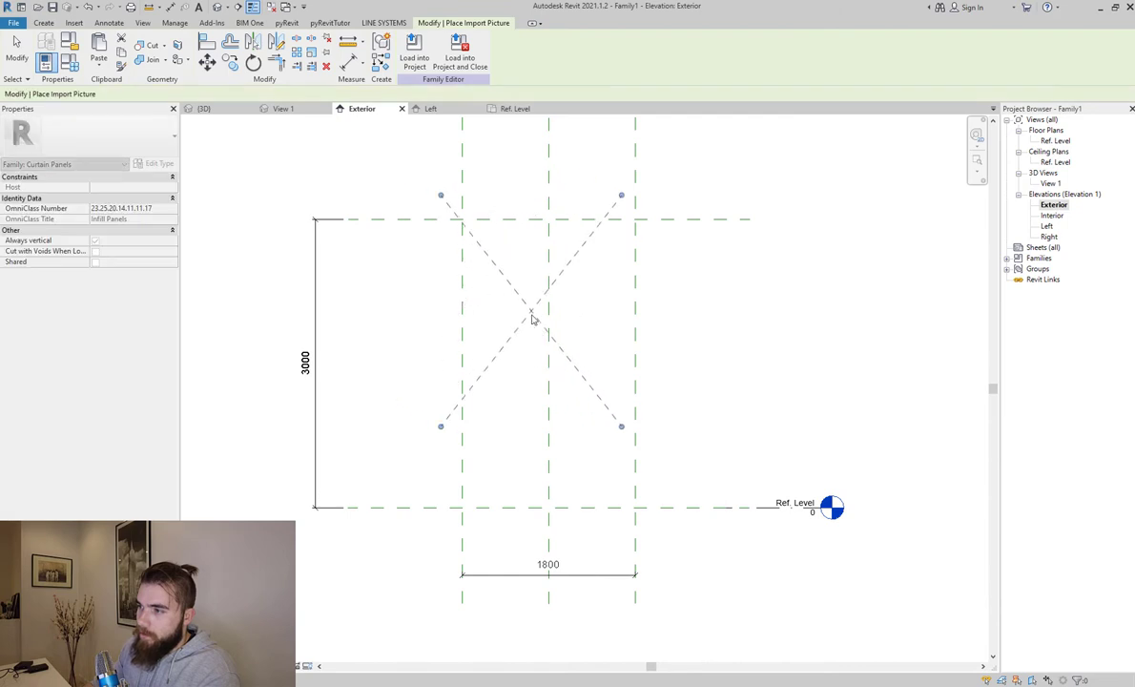
click(547, 371)
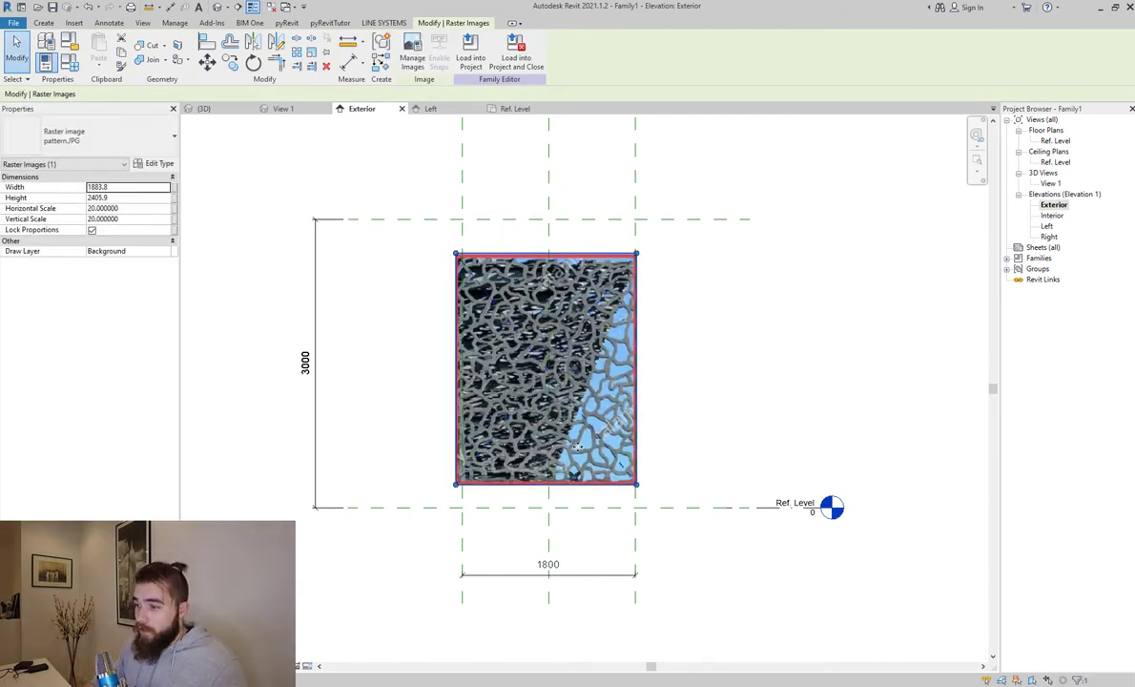
Step: Fit the image to the panel width and align the Top plane to its top, giving 2280 height
scroll(578, 447, up, 1)
drag(585, 452, 593, 482)
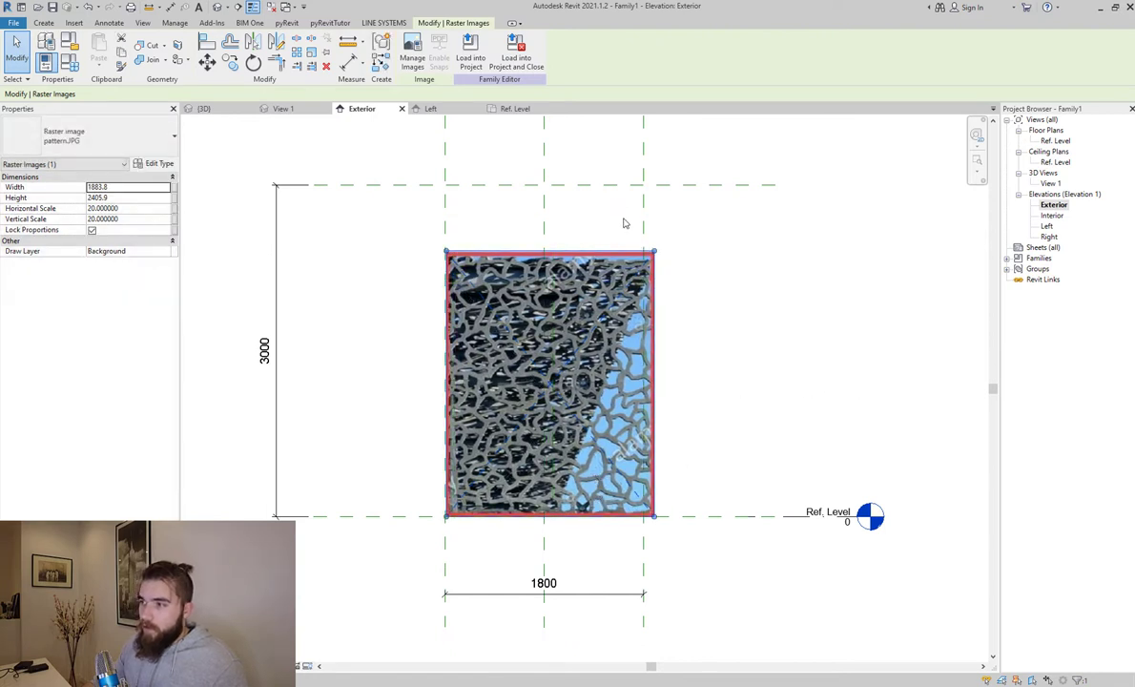
drag(638, 250, 642, 253)
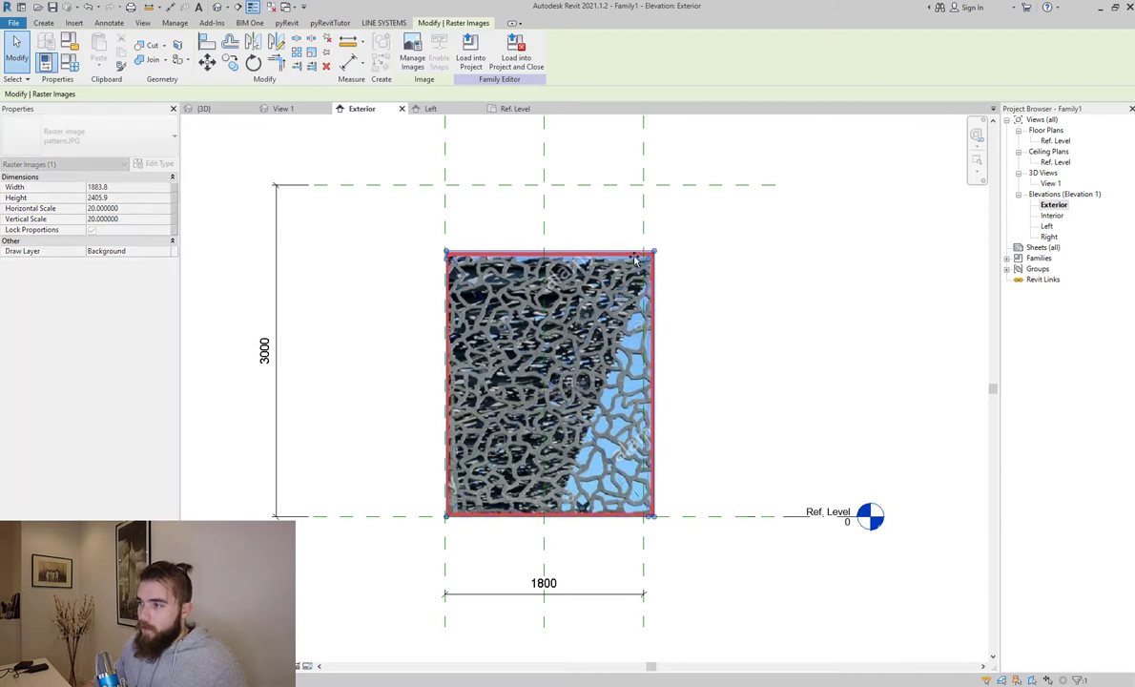
click(768, 261)
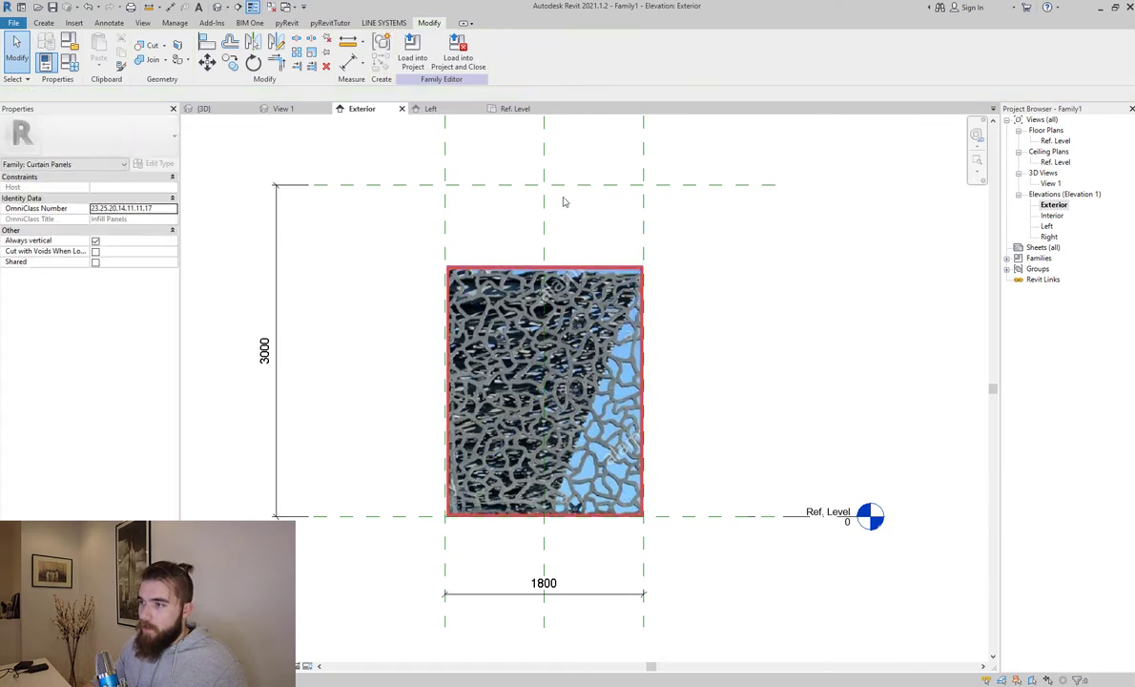
drag(577, 185, 590, 267)
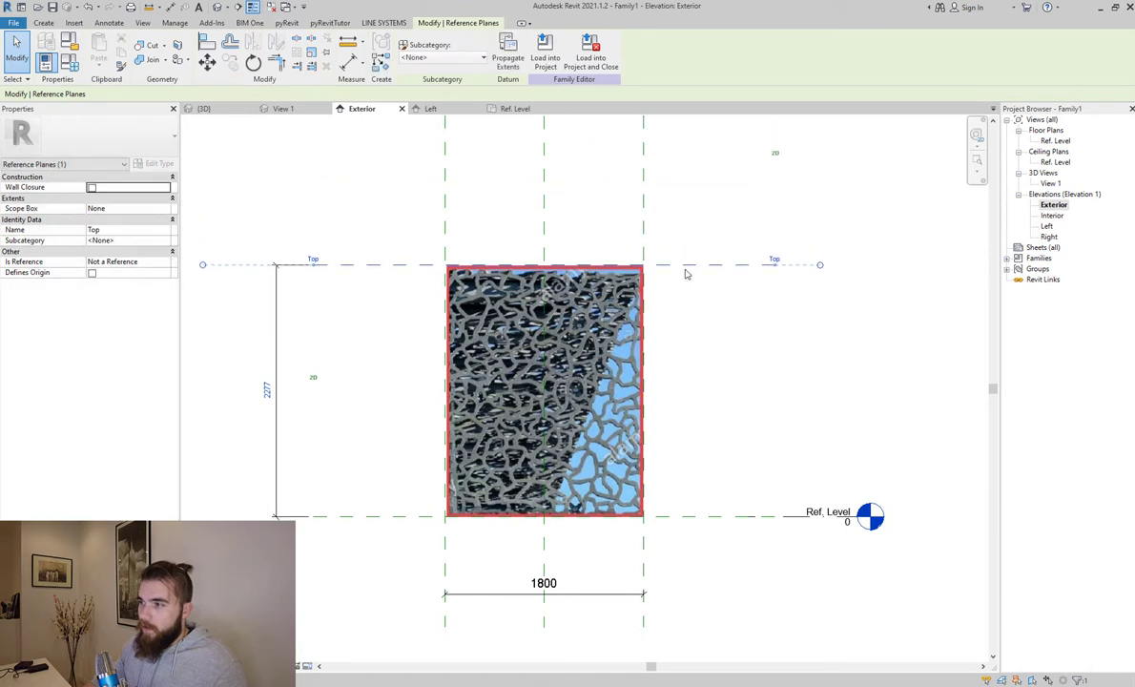
drag(685, 229, 684, 264)
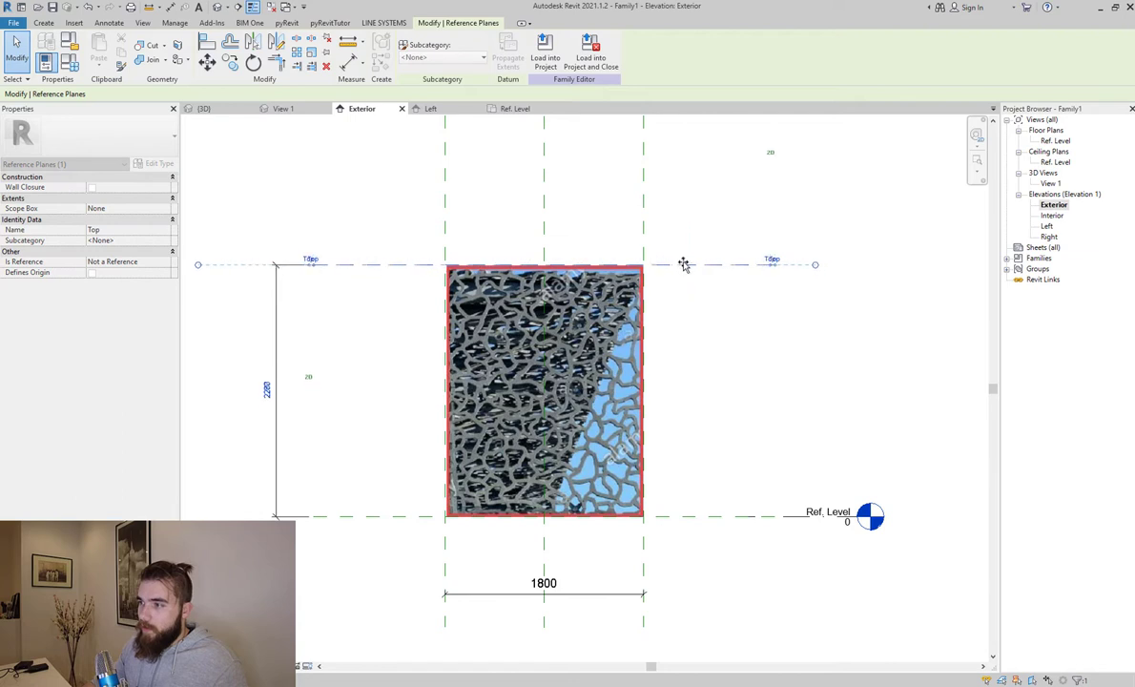
click(734, 439)
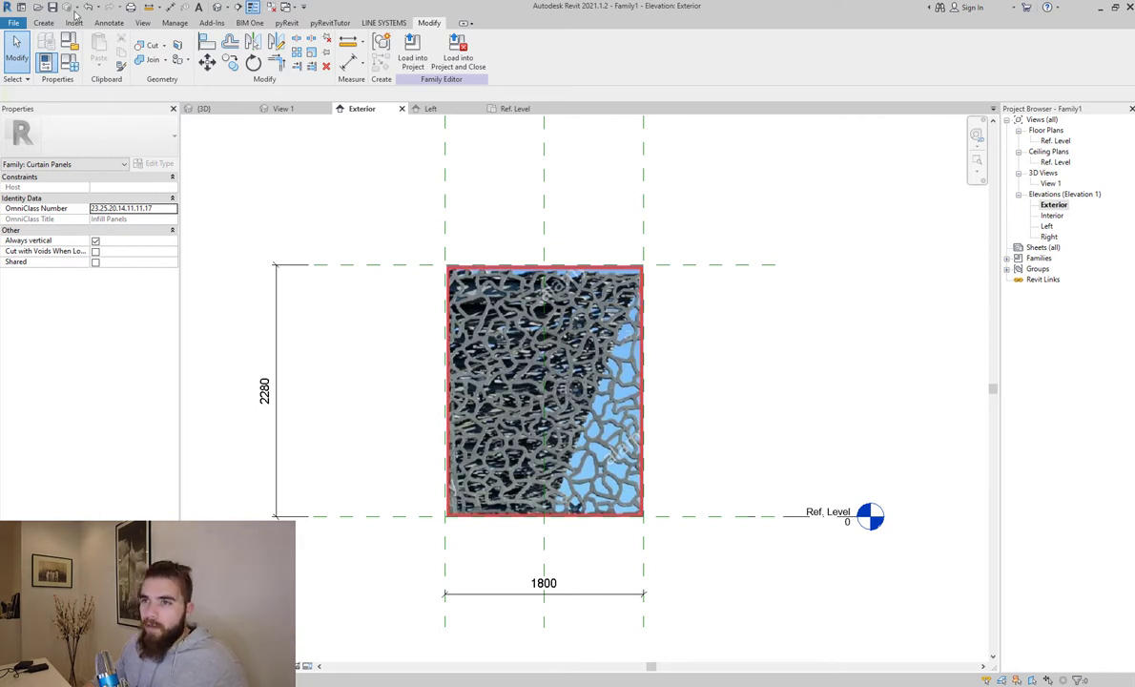
Step: Sketch a rectangular extrusion snapped to the 1800 by 2280 plane corners and finish it at 250 depth
click(43, 22)
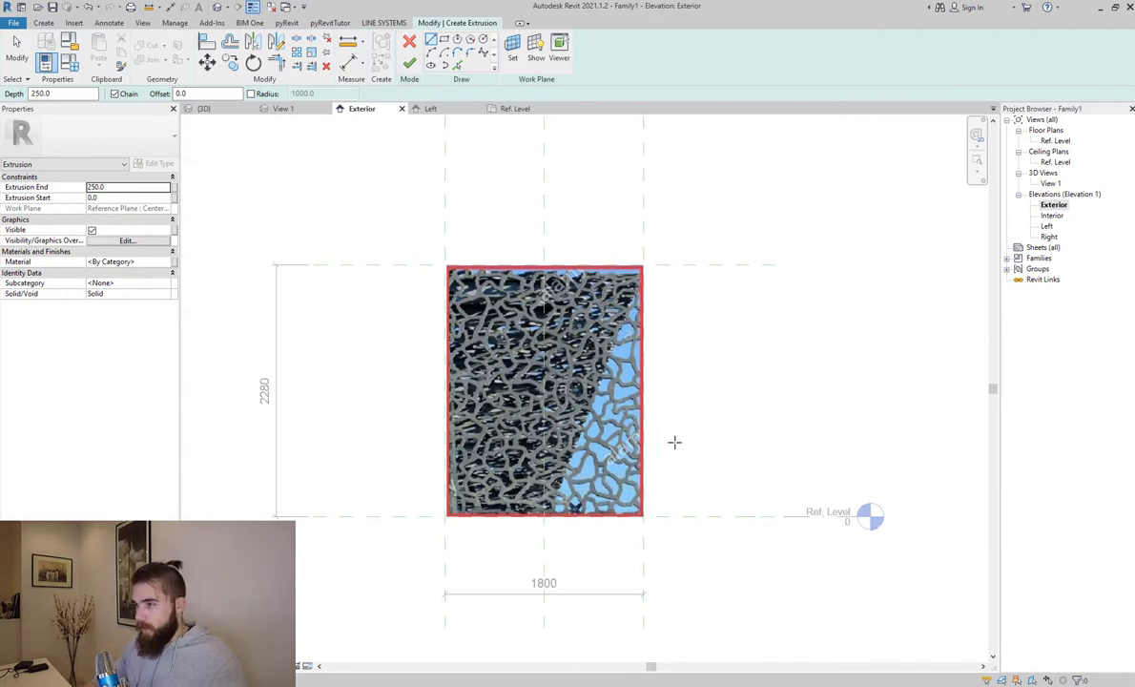
click(409, 41)
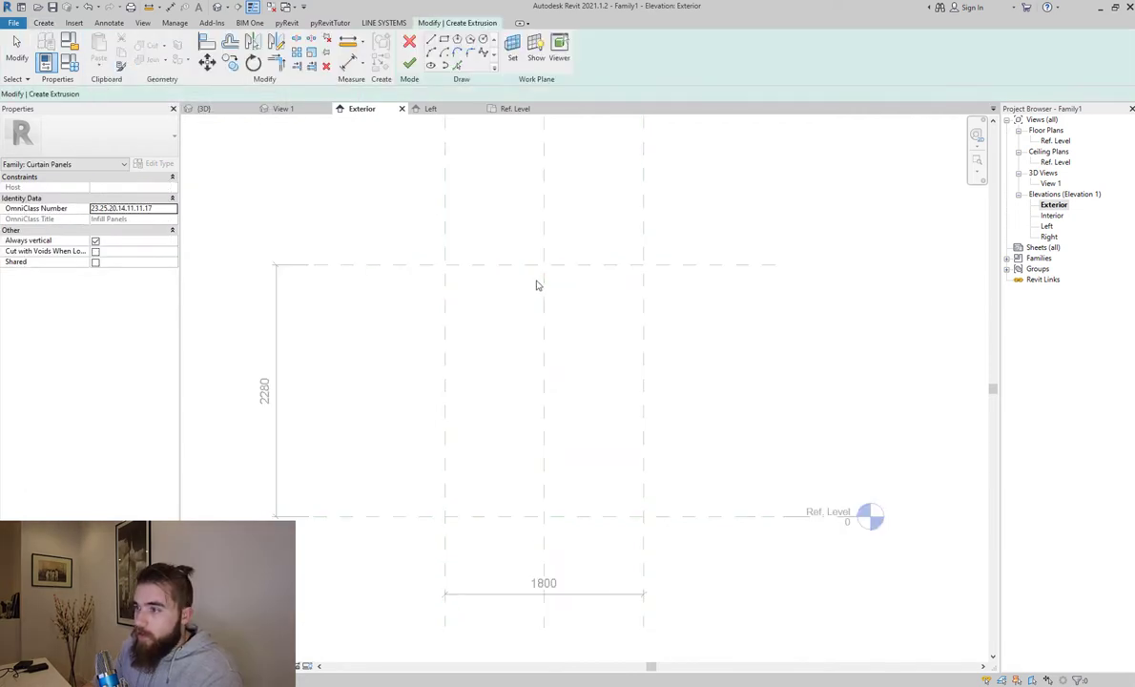
click(448, 44)
click(445, 266)
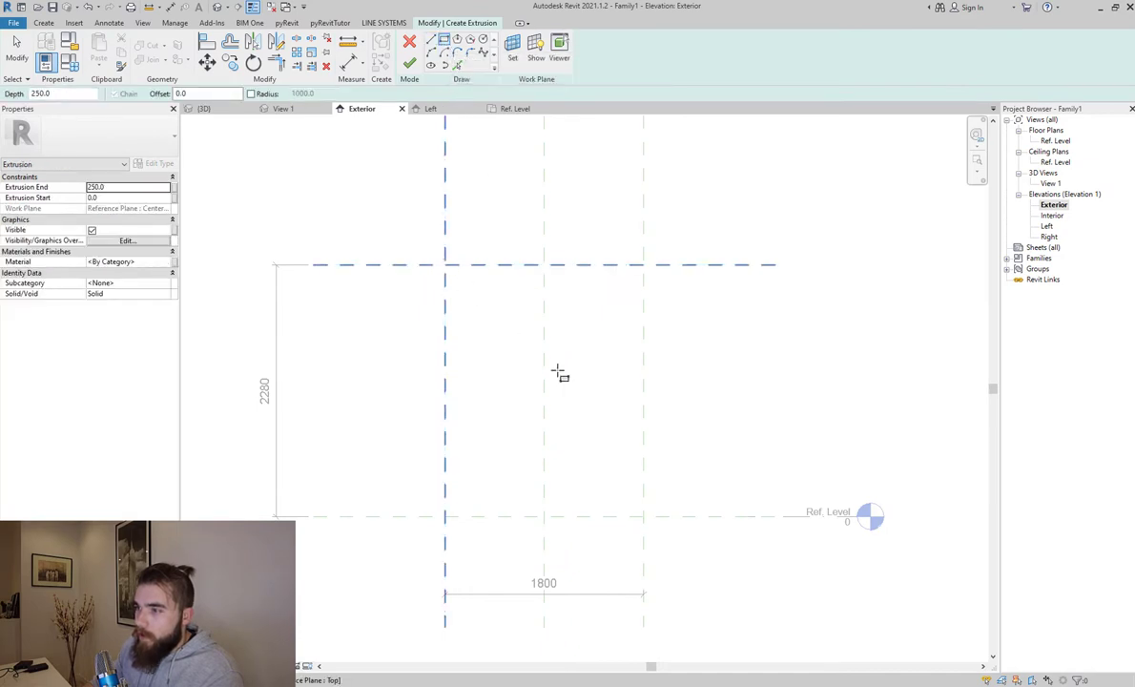
click(644, 516)
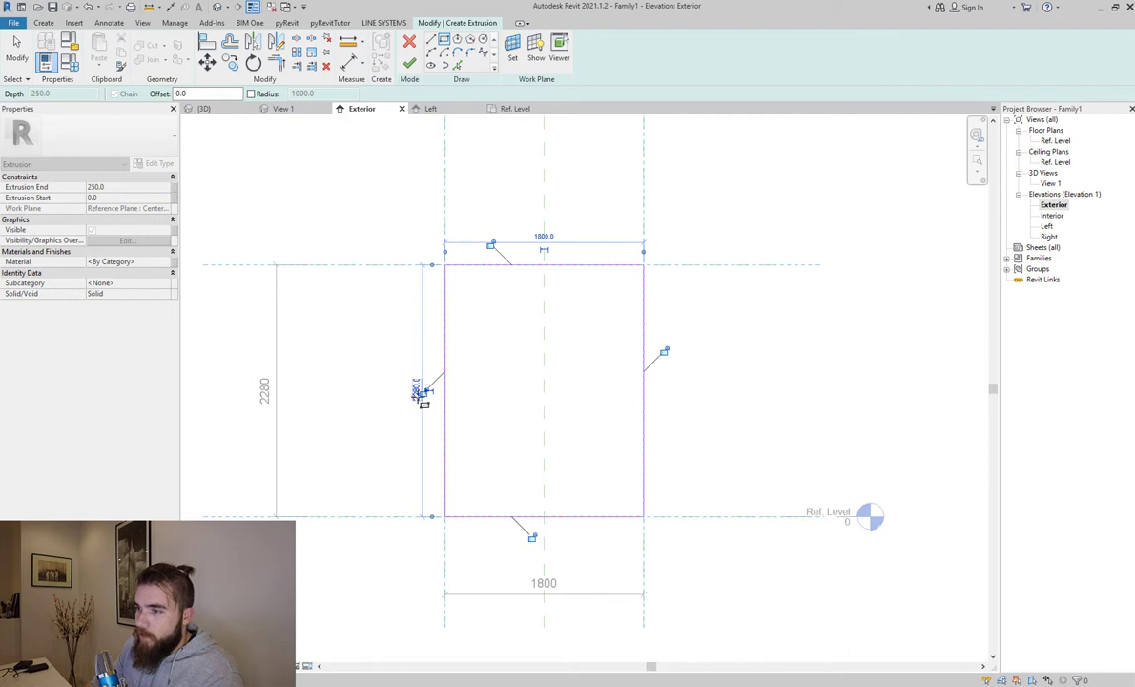
click(423, 391)
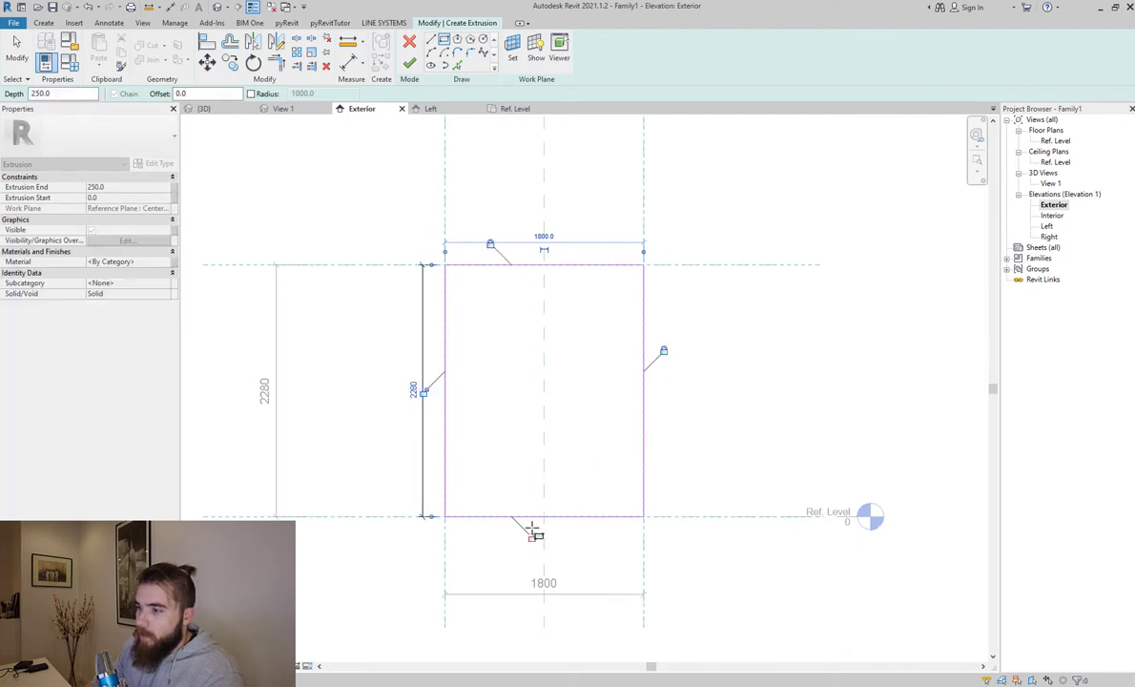
click(410, 42)
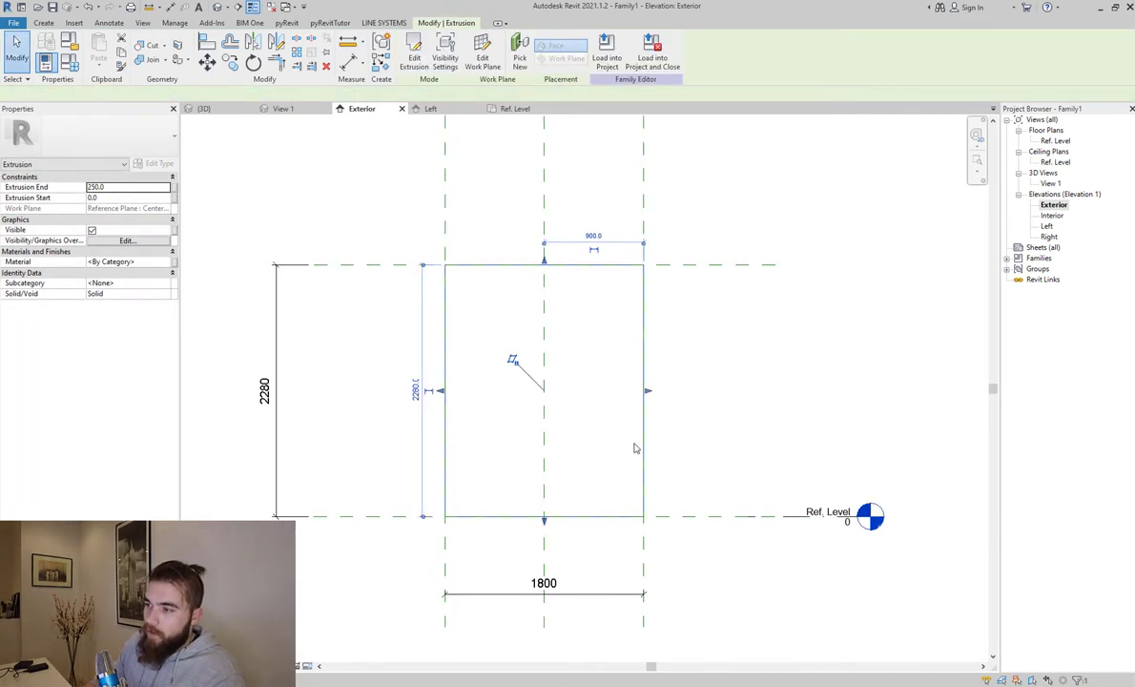
click(754, 338)
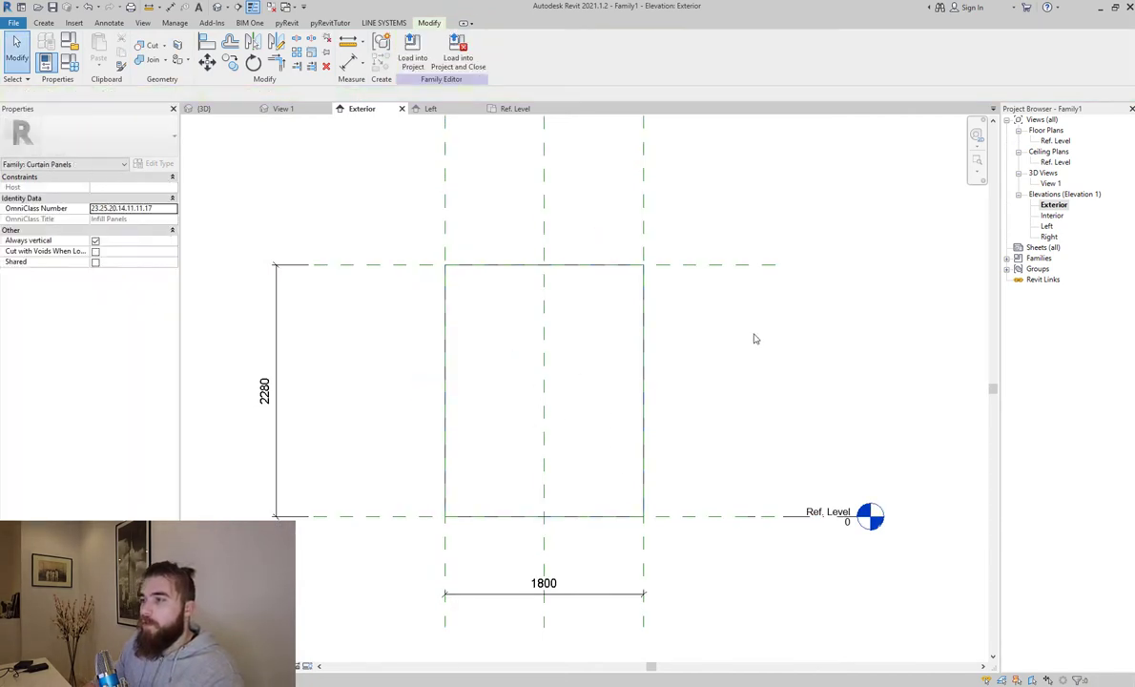
Step: Draw a horizontal reference plane near the panel top and array it down to the bottom using Last
click(43, 23)
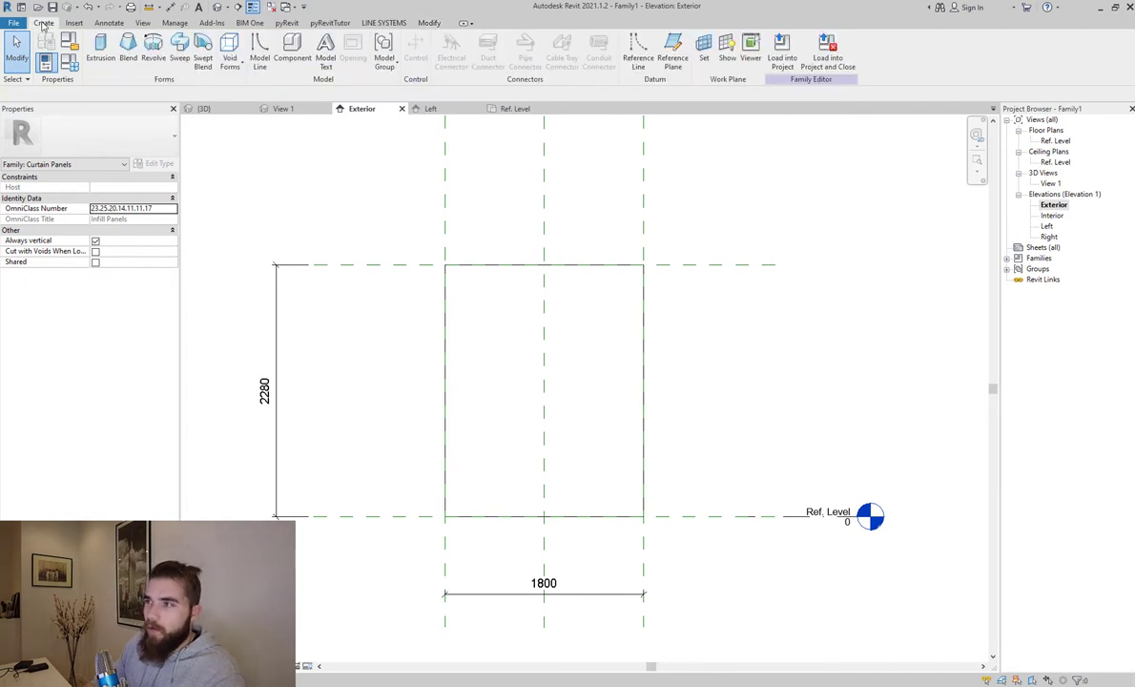
click(678, 65)
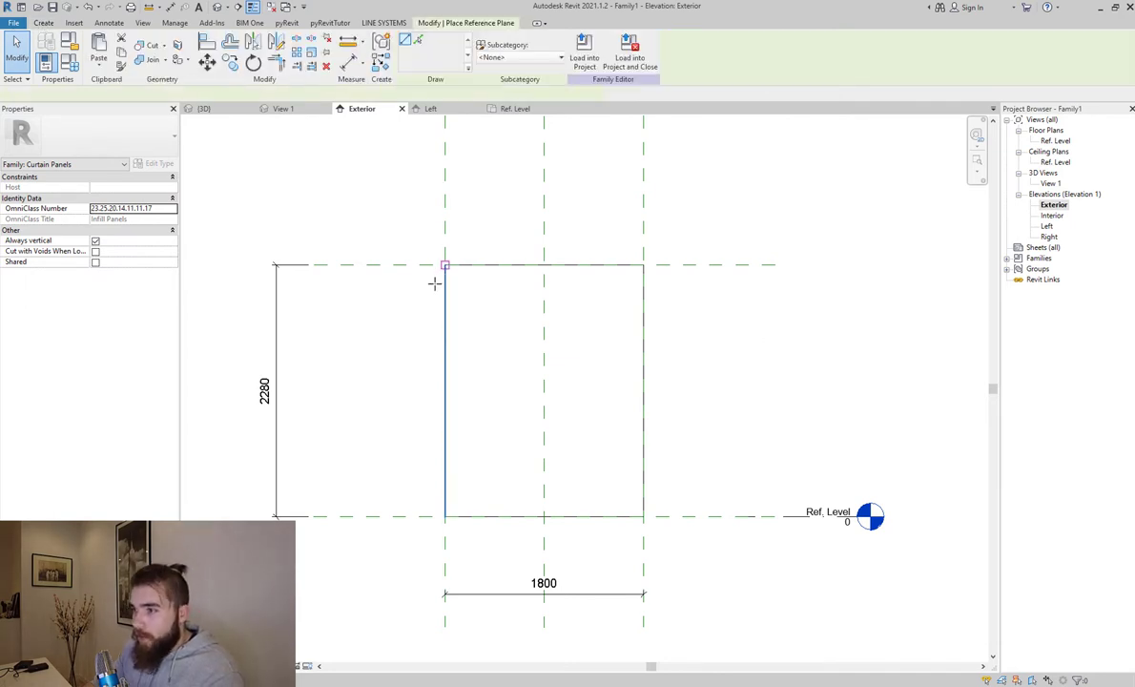
click(674, 278)
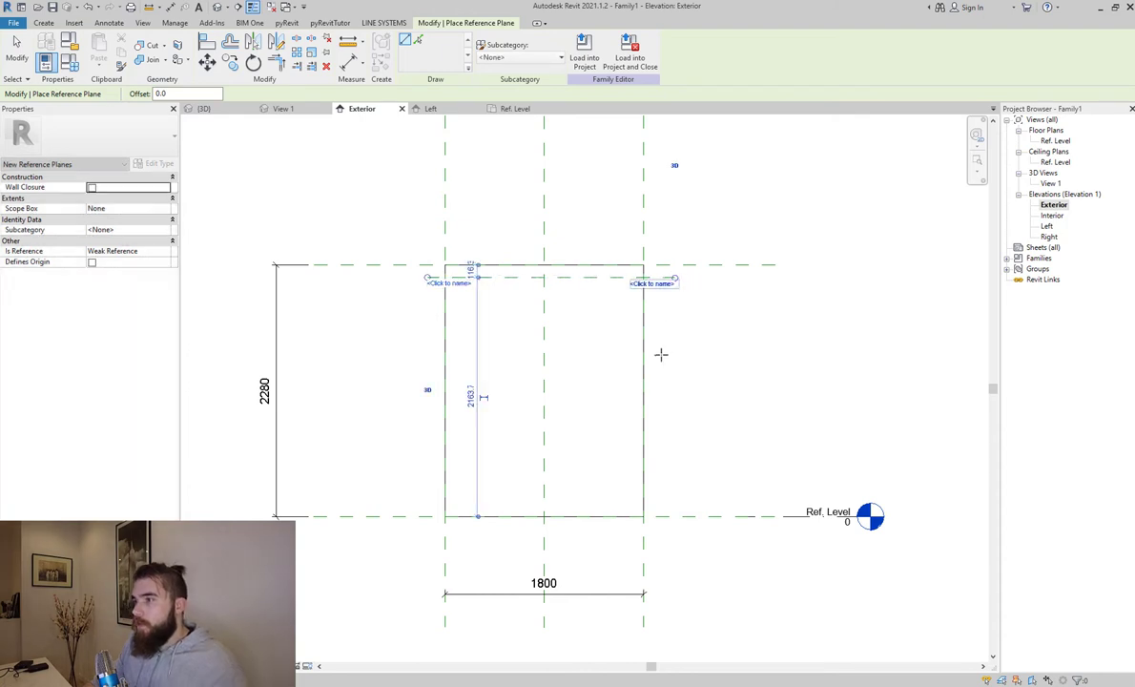
key(Escape)
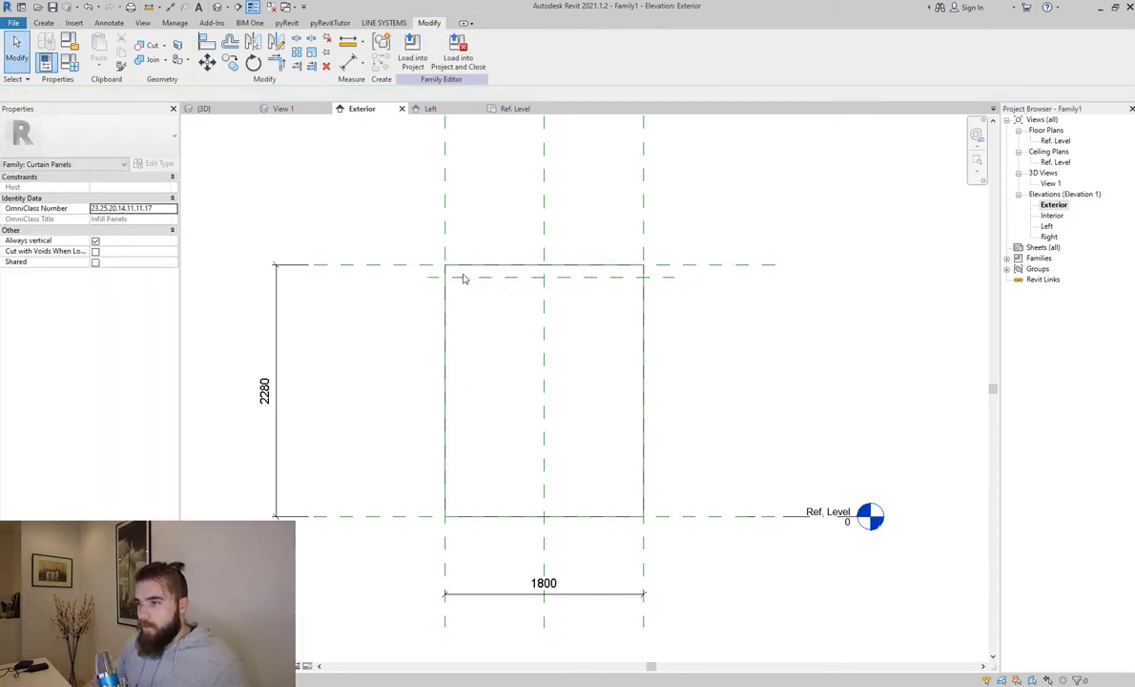
click(464, 278)
key(a)
key(r)
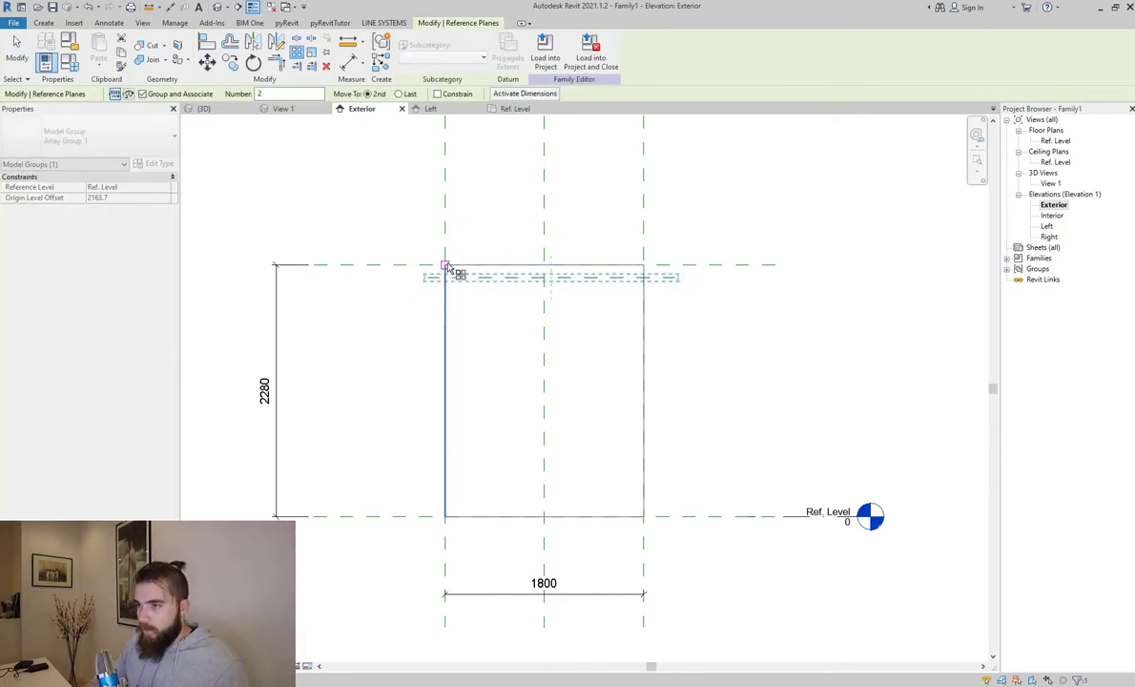
click(448, 278)
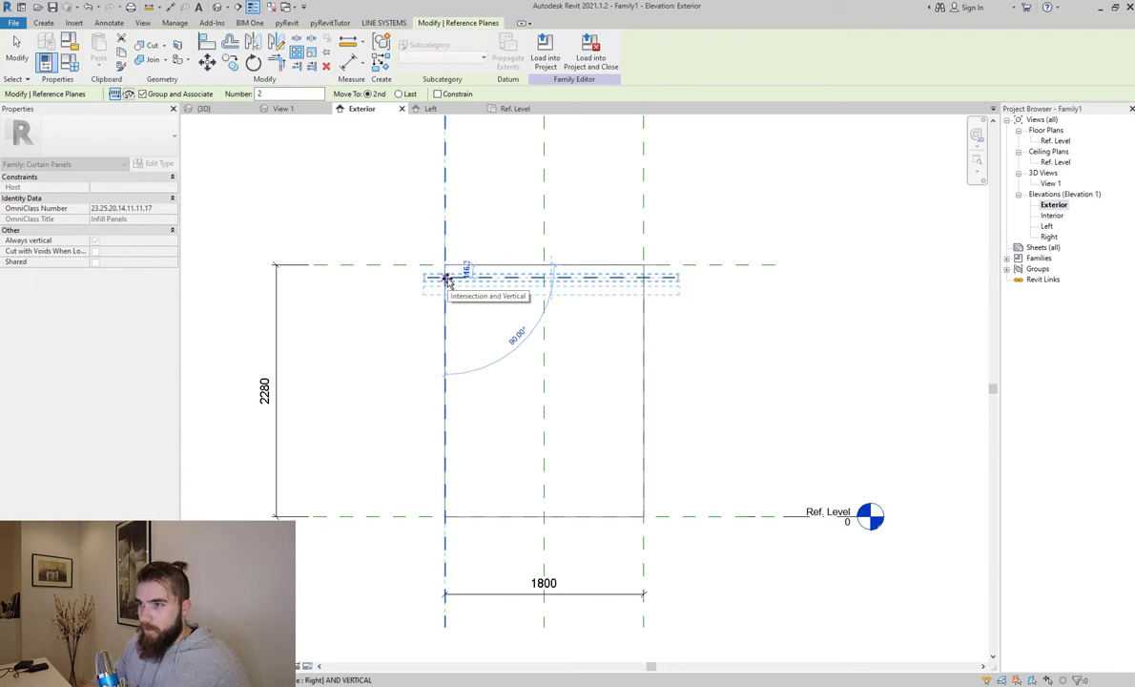
click(399, 93)
click(444, 489)
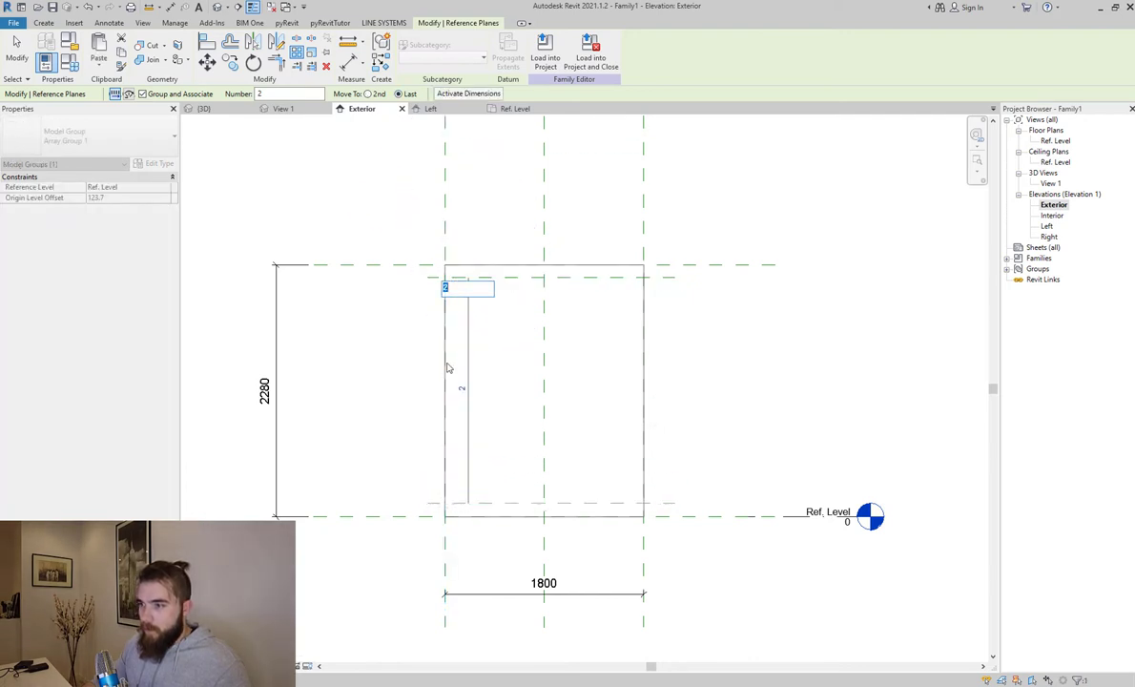
key(Return)
Step: Set the reference plane array count to 15 copies
key(Delete)
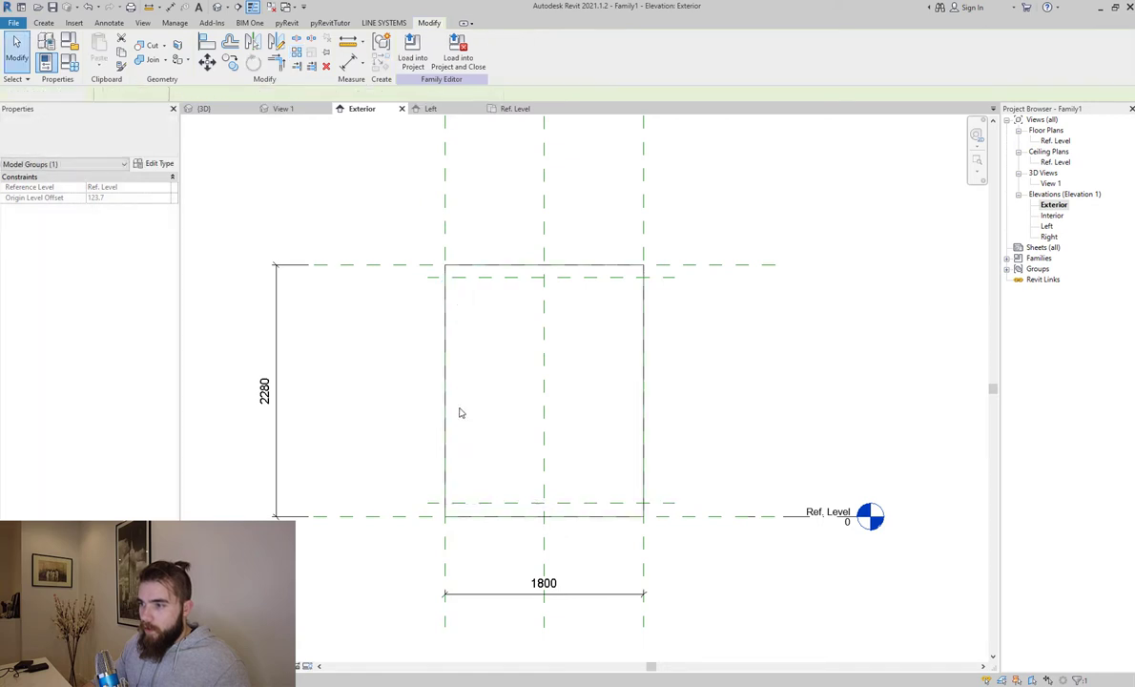
key(ctrl+z)
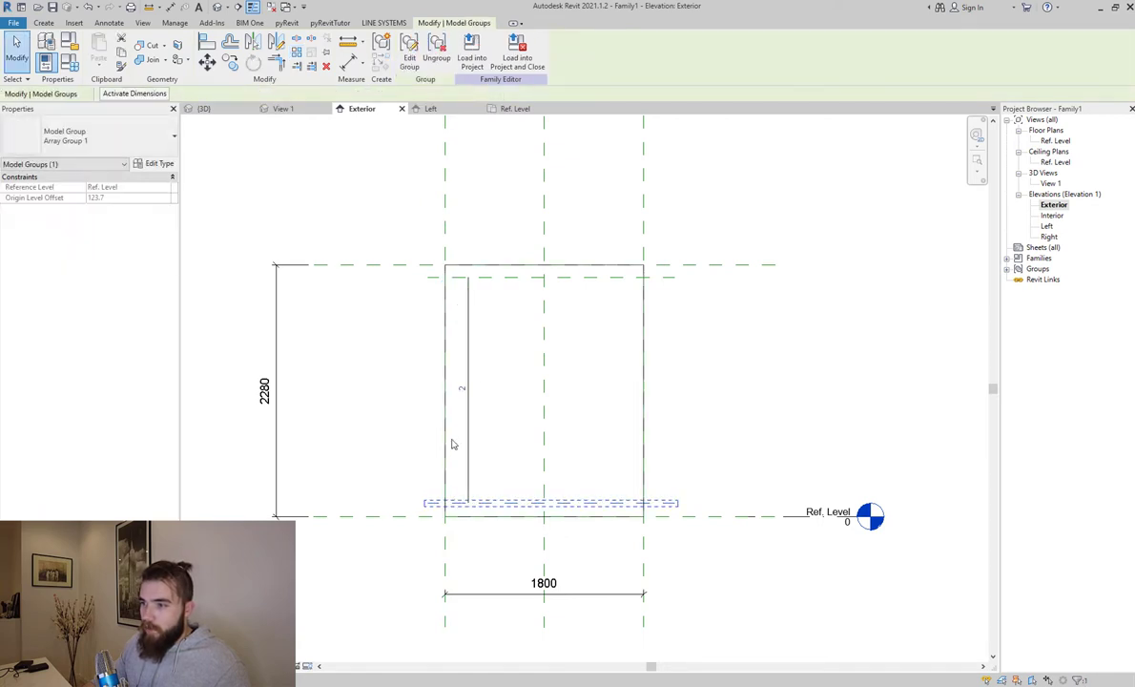
click(465, 395)
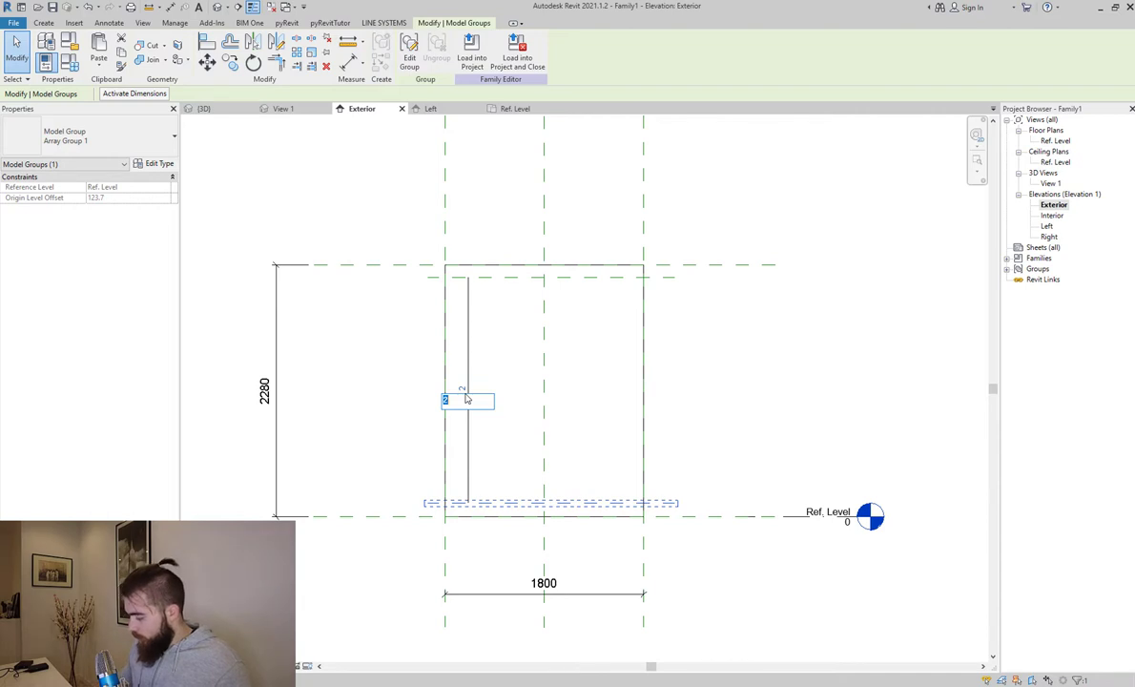
text(10)
key(Return)
click(467, 396)
text(15)
key(Return)
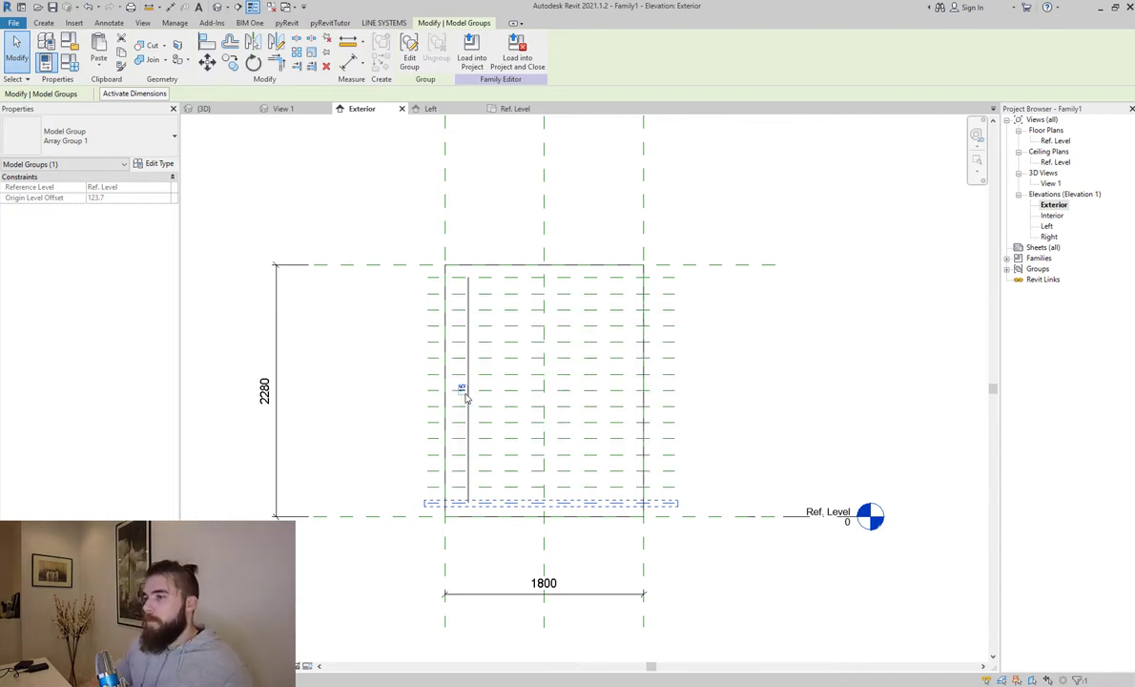
click(788, 302)
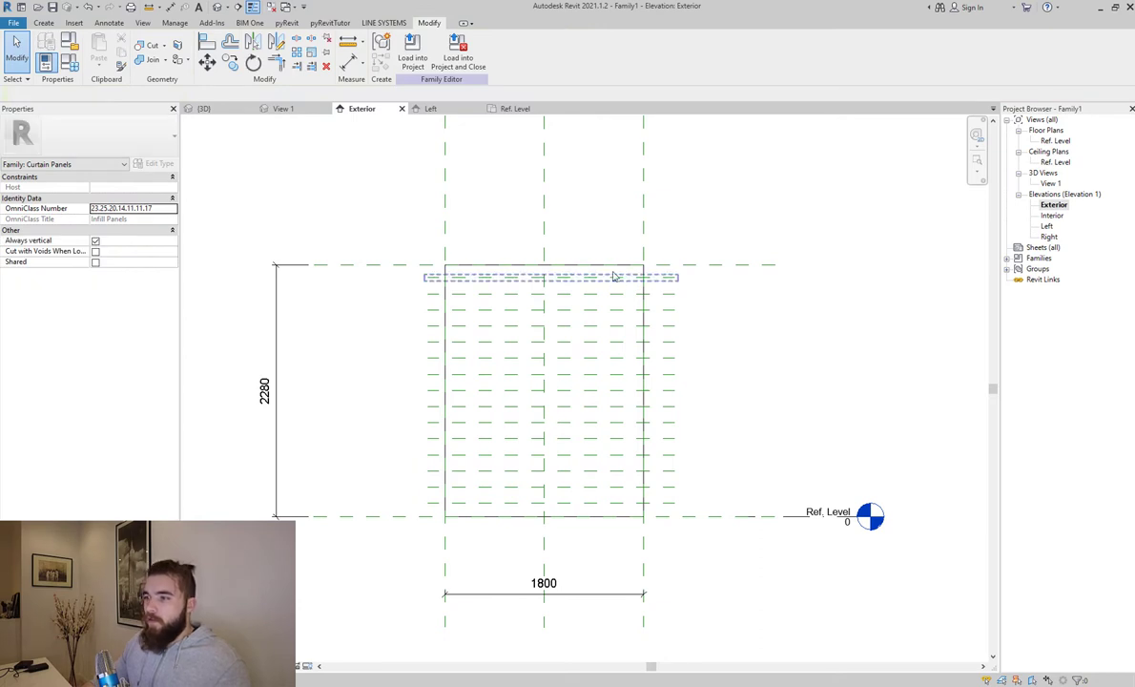
Step: Add vertical reference planes spanning the panel from top to bottom
click(44, 22)
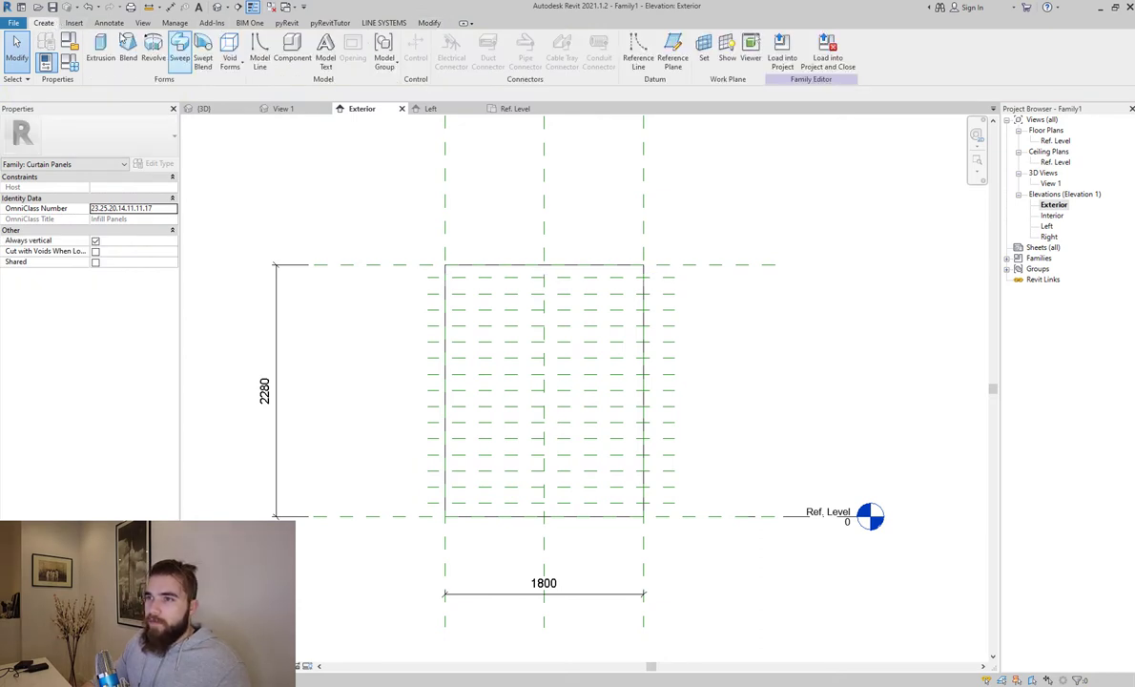
click(673, 64)
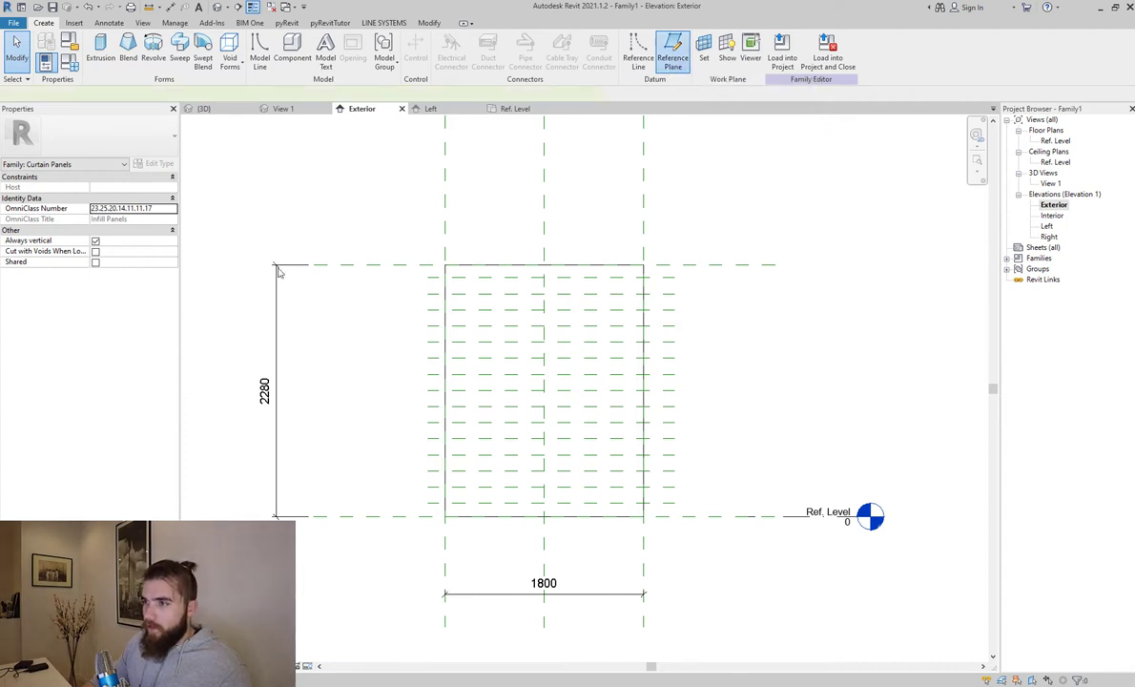
click(457, 251)
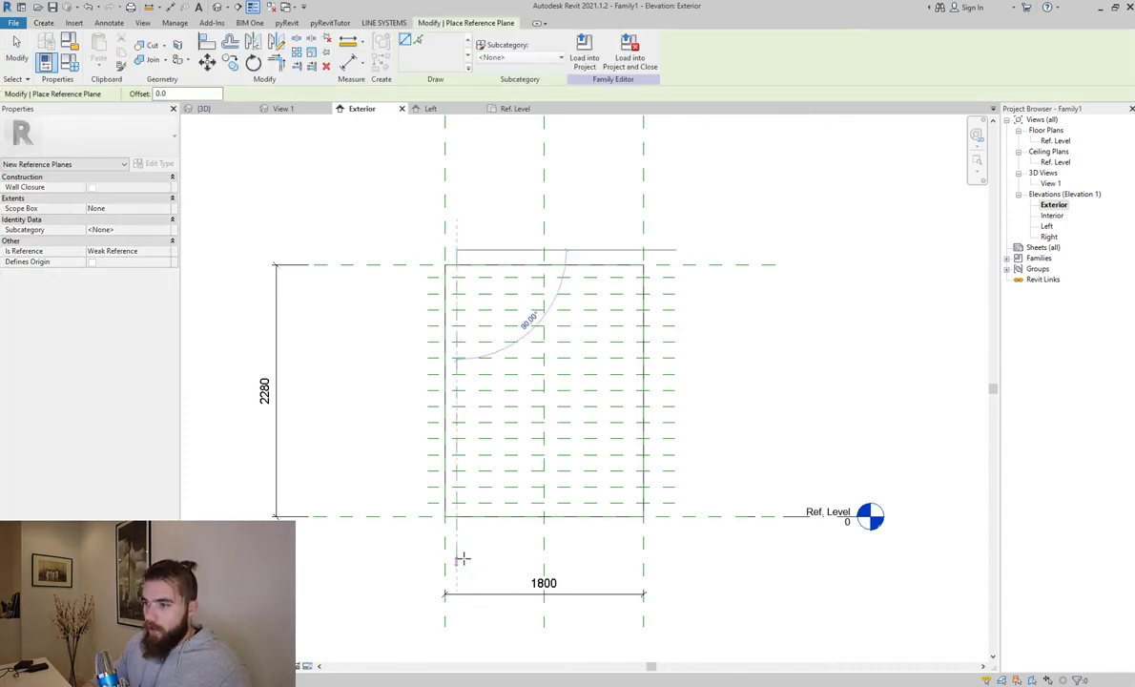
click(458, 552)
click(519, 248)
click(570, 243)
Step: Dimension the top and bottom plane offsets of 116 and 124
key(d)
key(i)
click(377, 272)
click(324, 508)
key(Escape)
key(Escape)
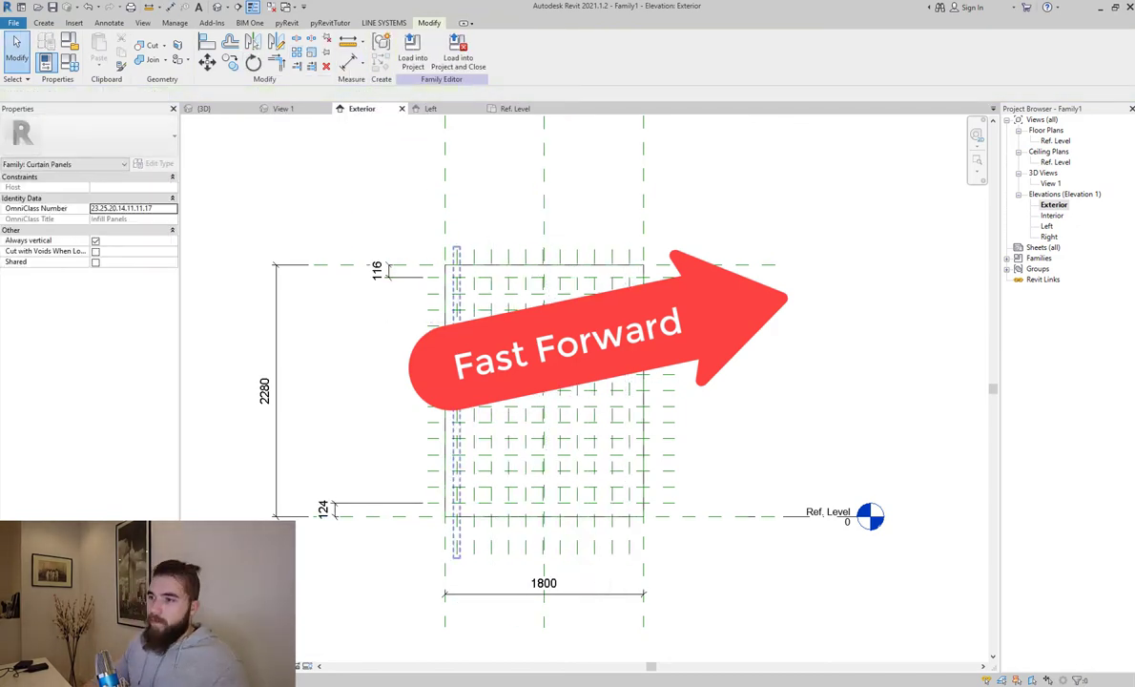
Step: Delete the original rectangle sketch lines from the panel extrusion
scroll(885, 315, up, 3)
scroll(885, 315, down, 3)
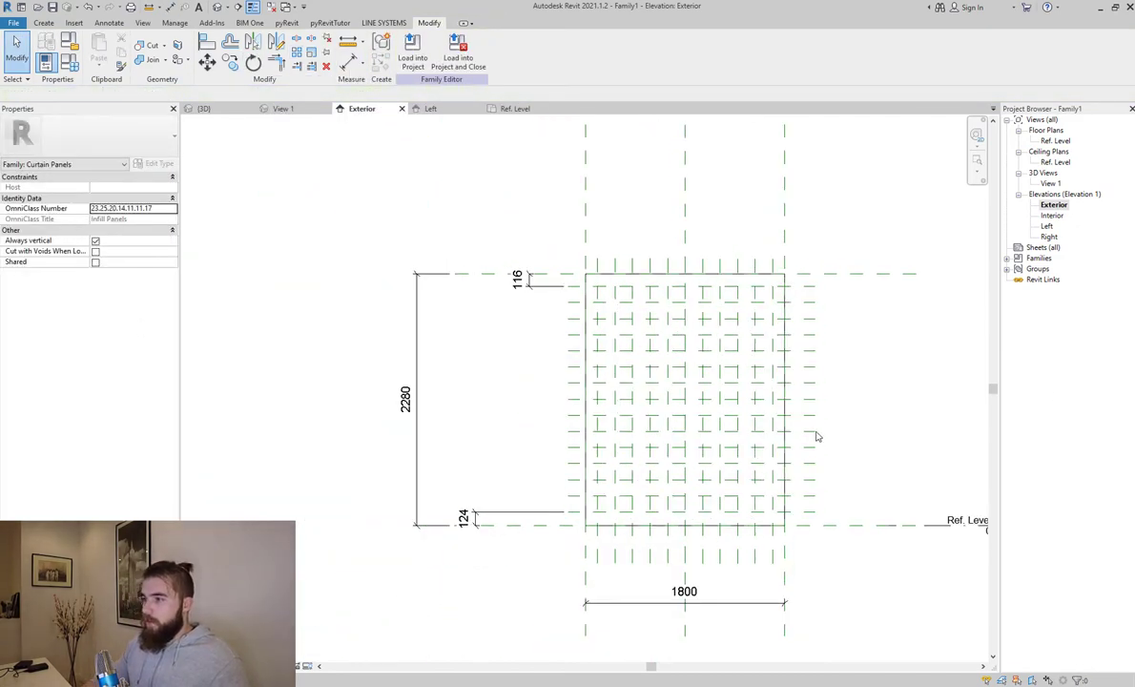
scroll(871, 436, up, 1)
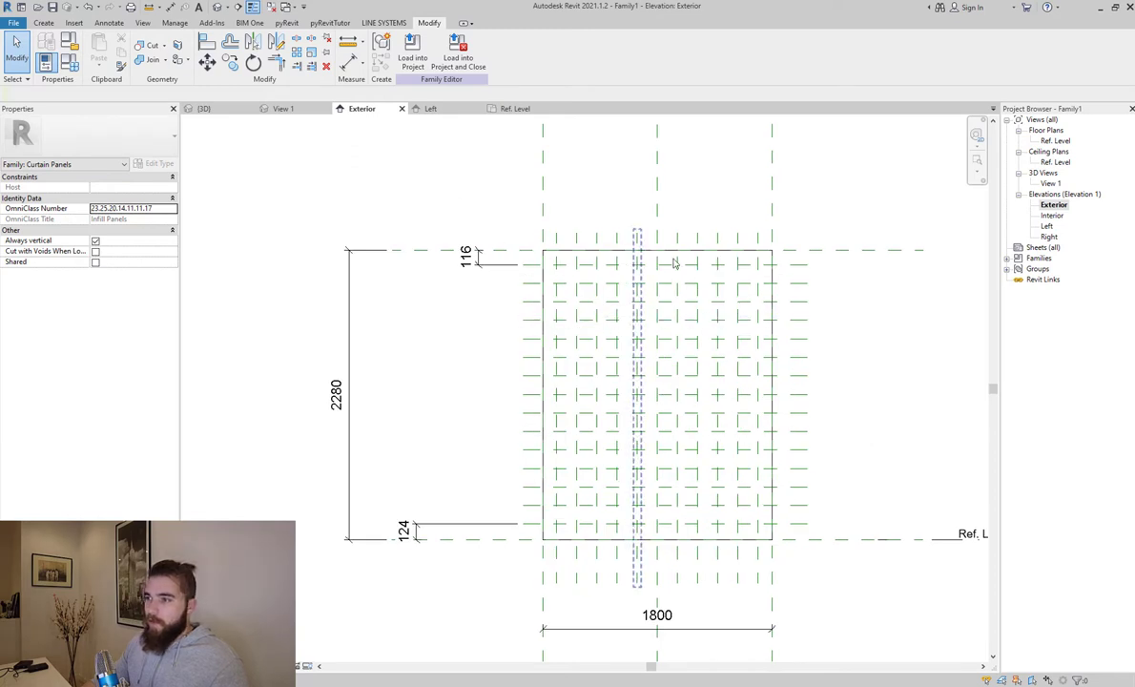
click(709, 256)
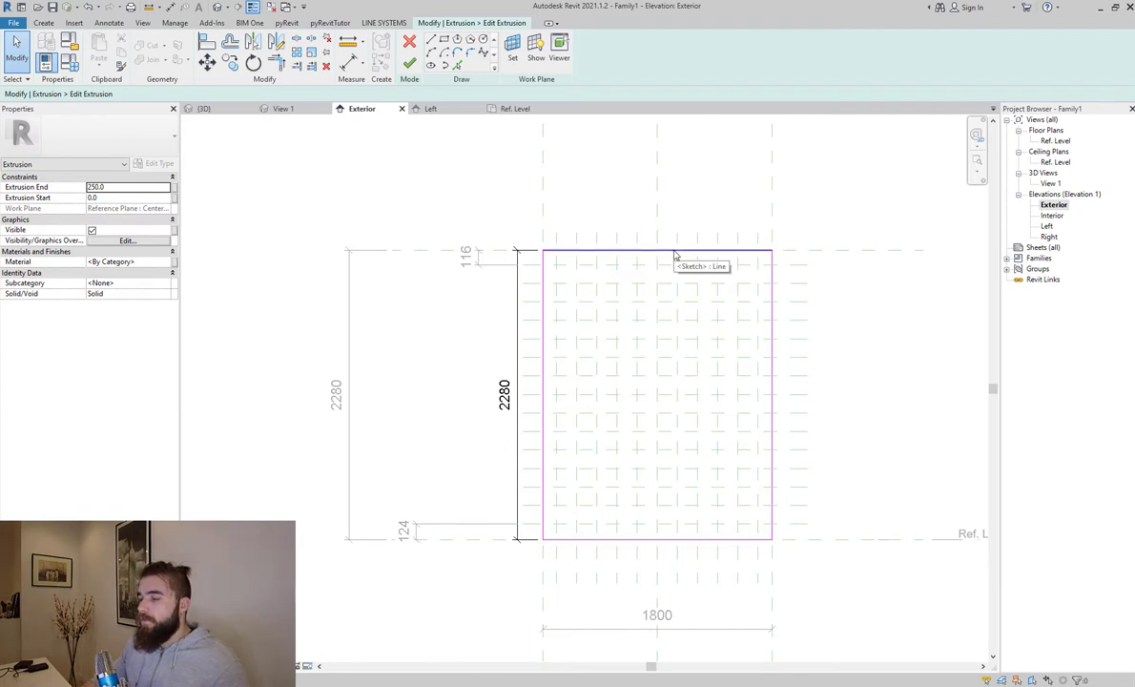
key(Tab)
click(585, 254)
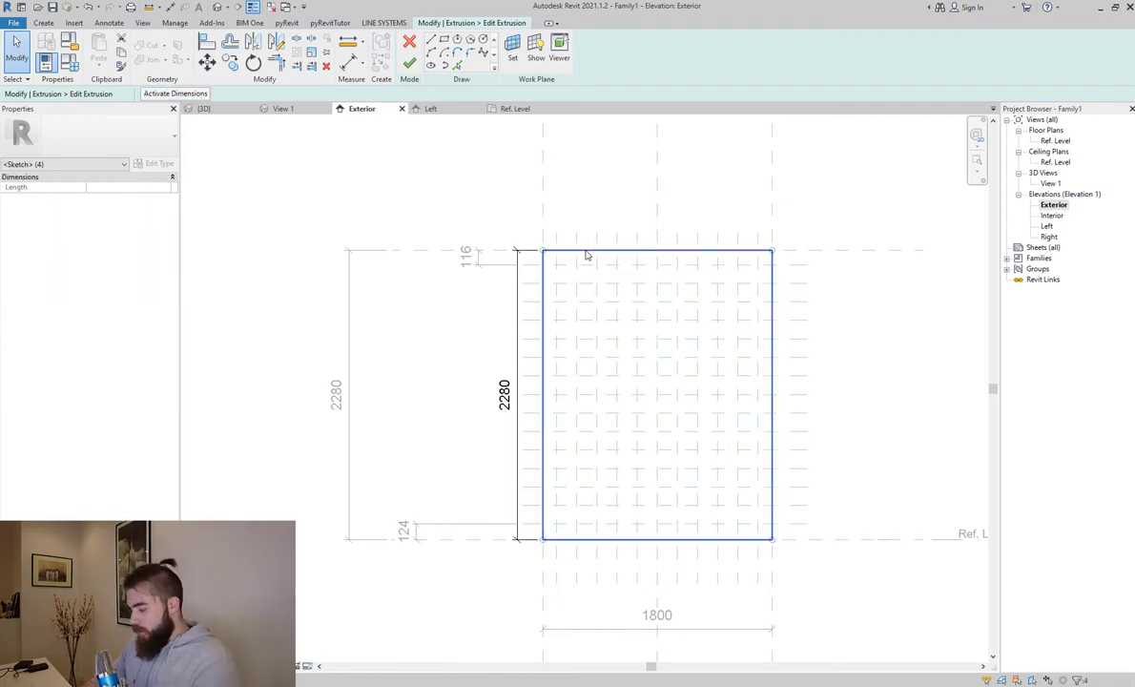
key(Delete)
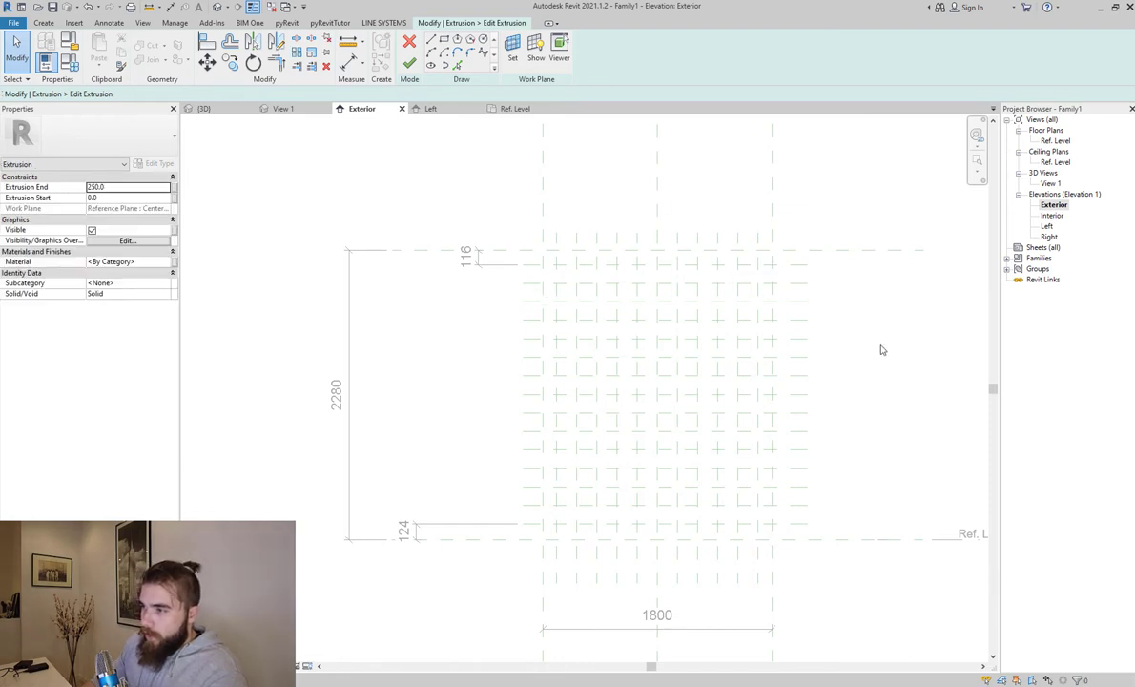
Step: Sketch a closed angled bar at upper left, beginning with a 220-long segment
click(431, 39)
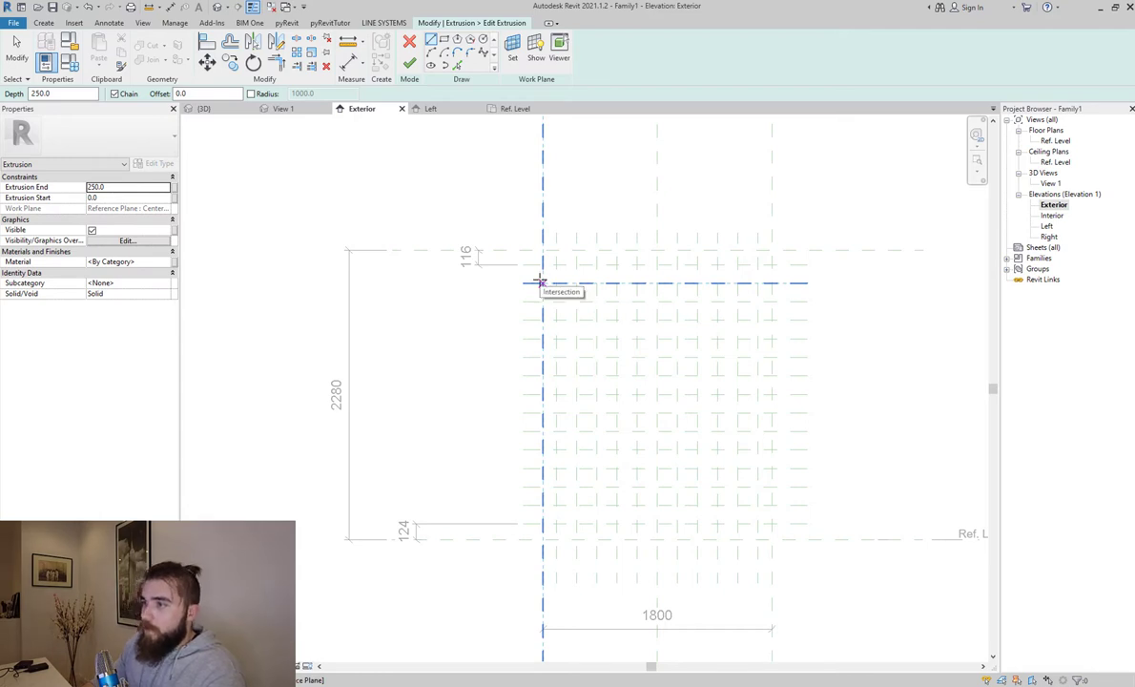
click(541, 282)
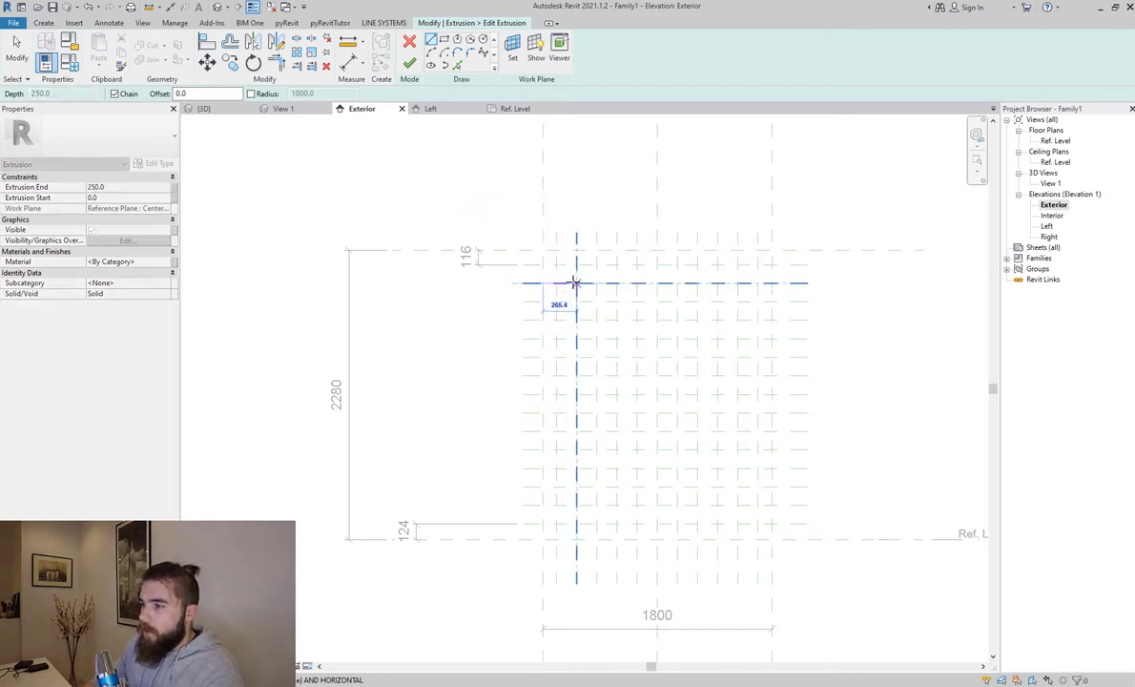
click(570, 282)
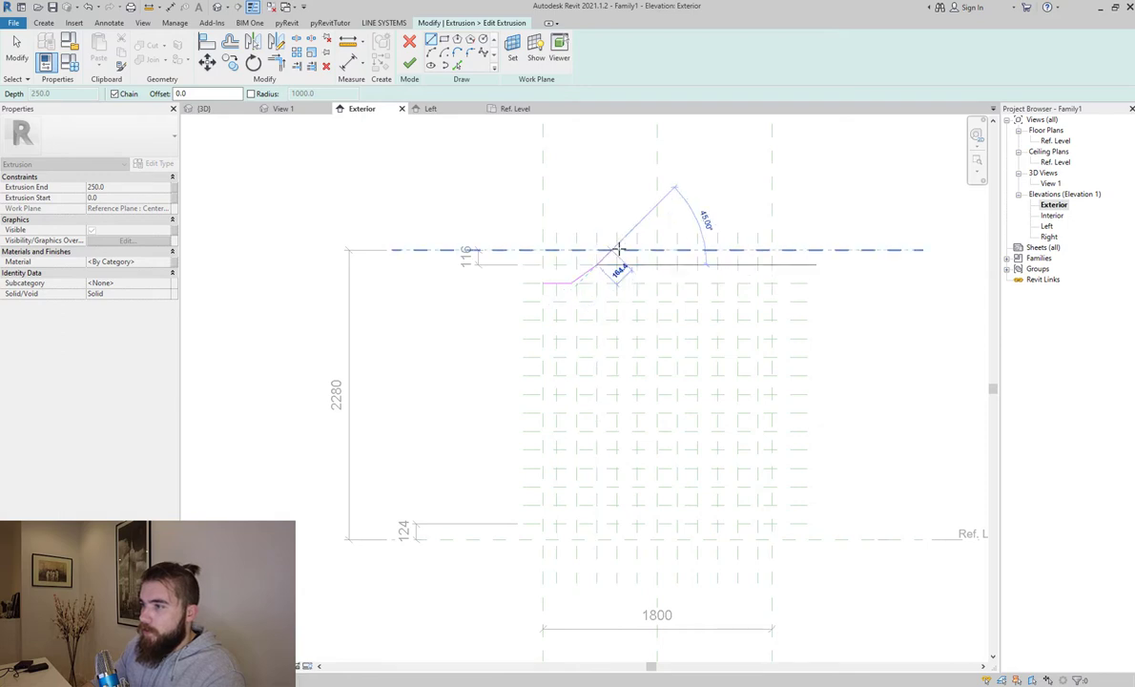
click(611, 251)
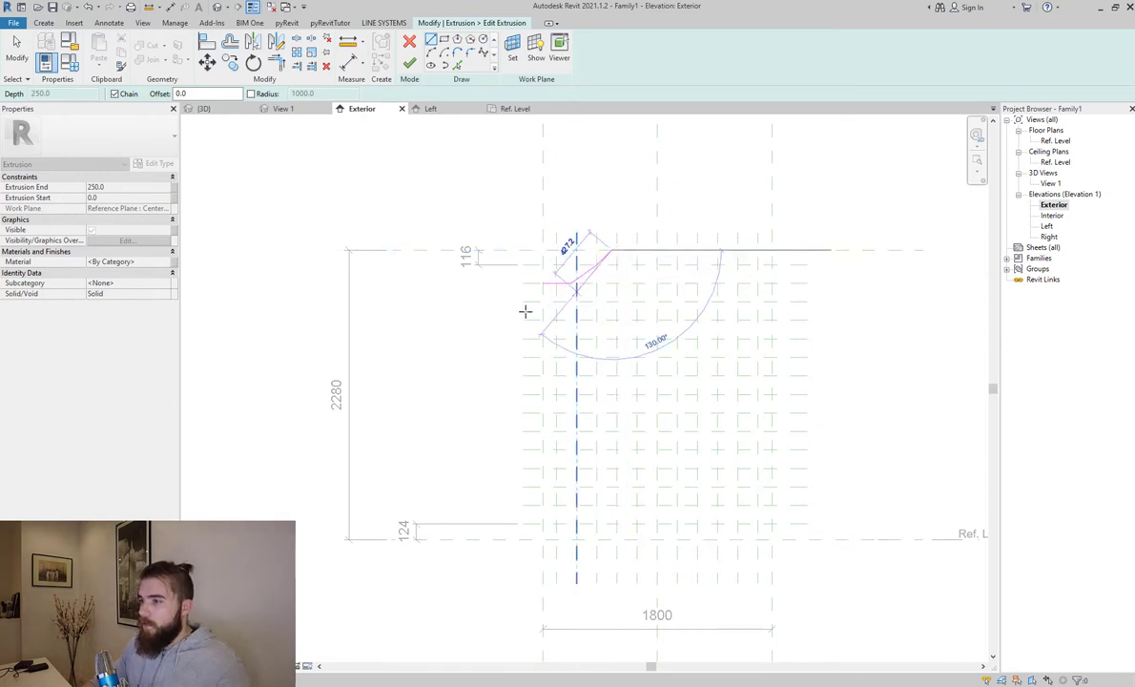
key(Escape)
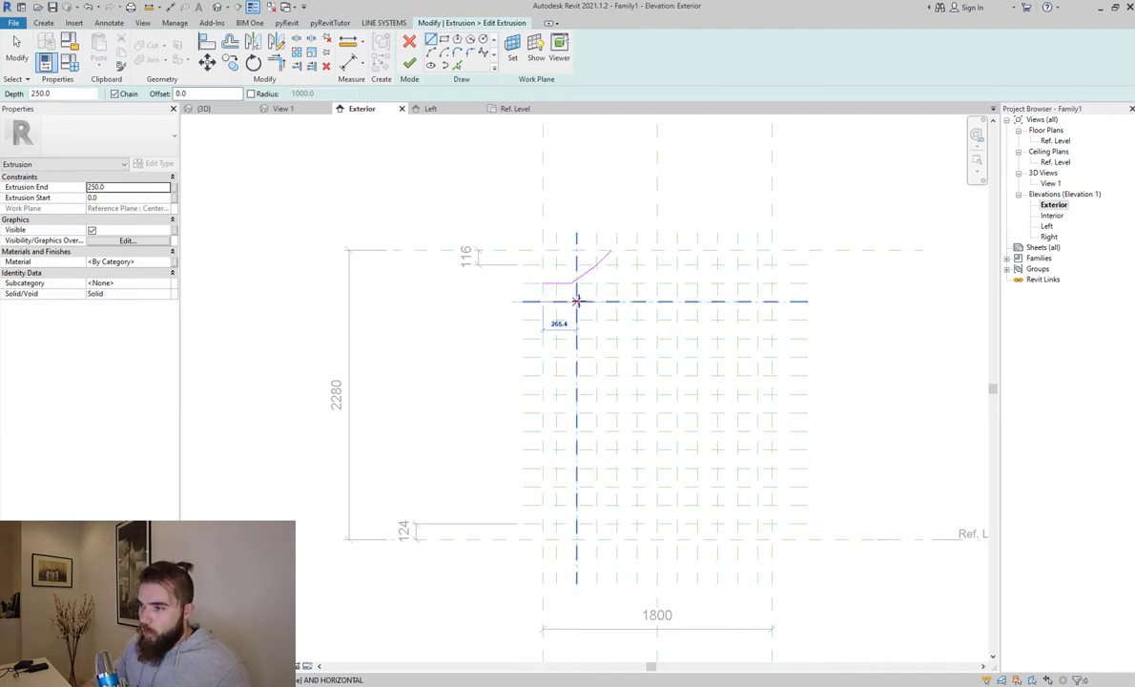
click(577, 300)
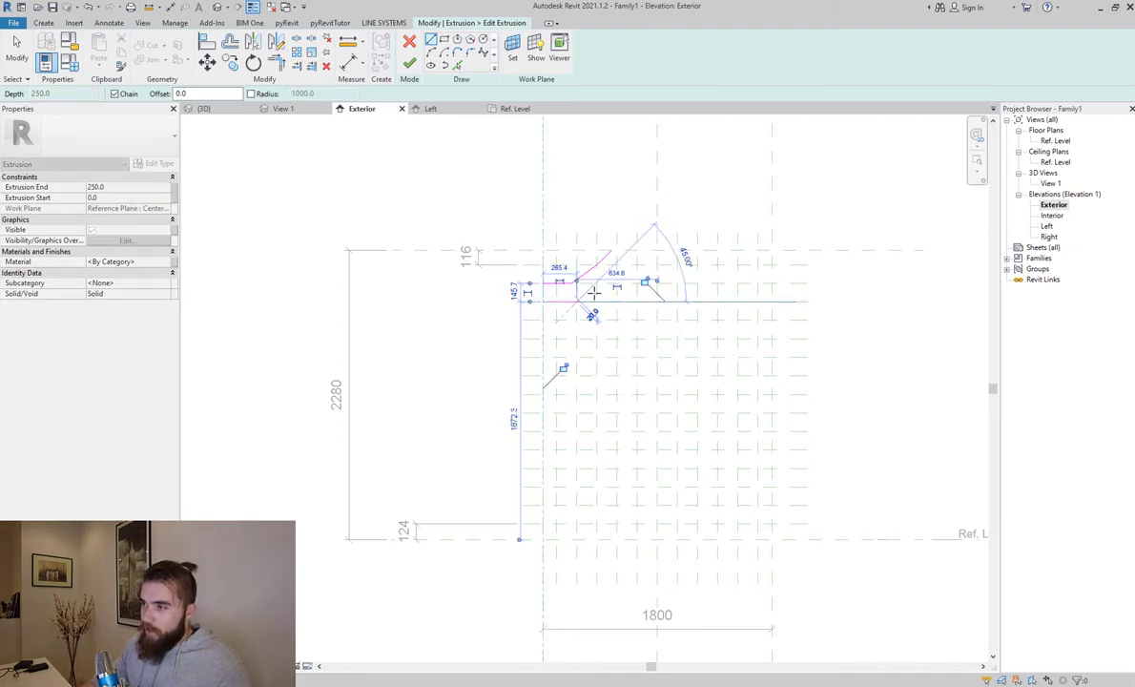
click(618, 286)
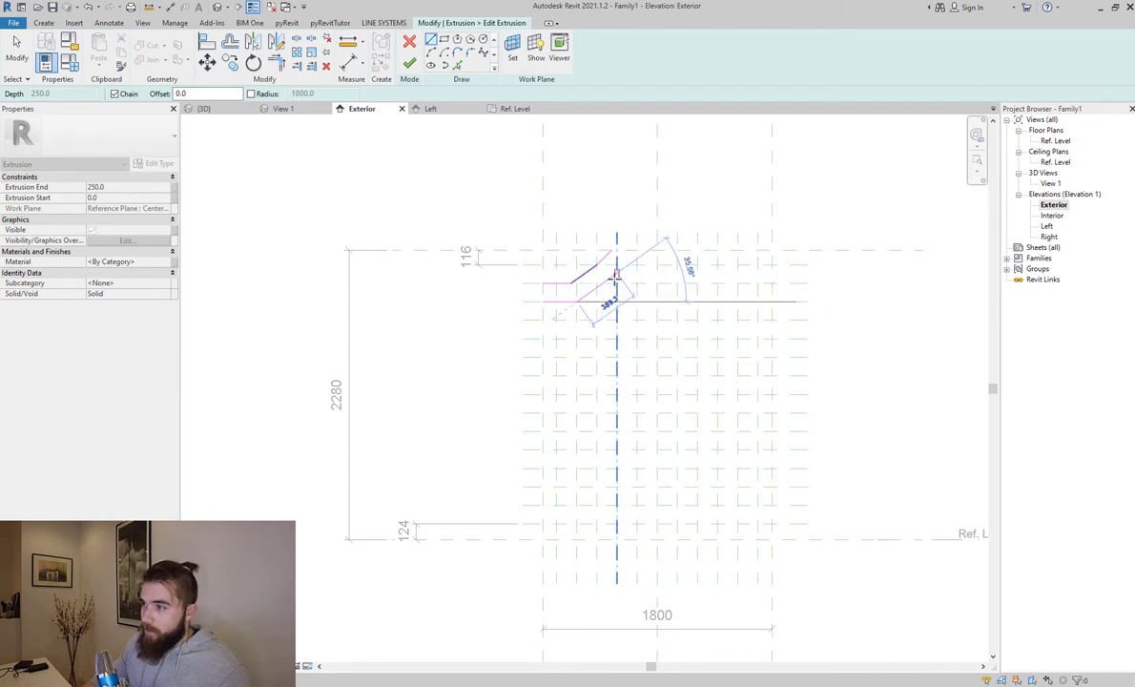
click(616, 275)
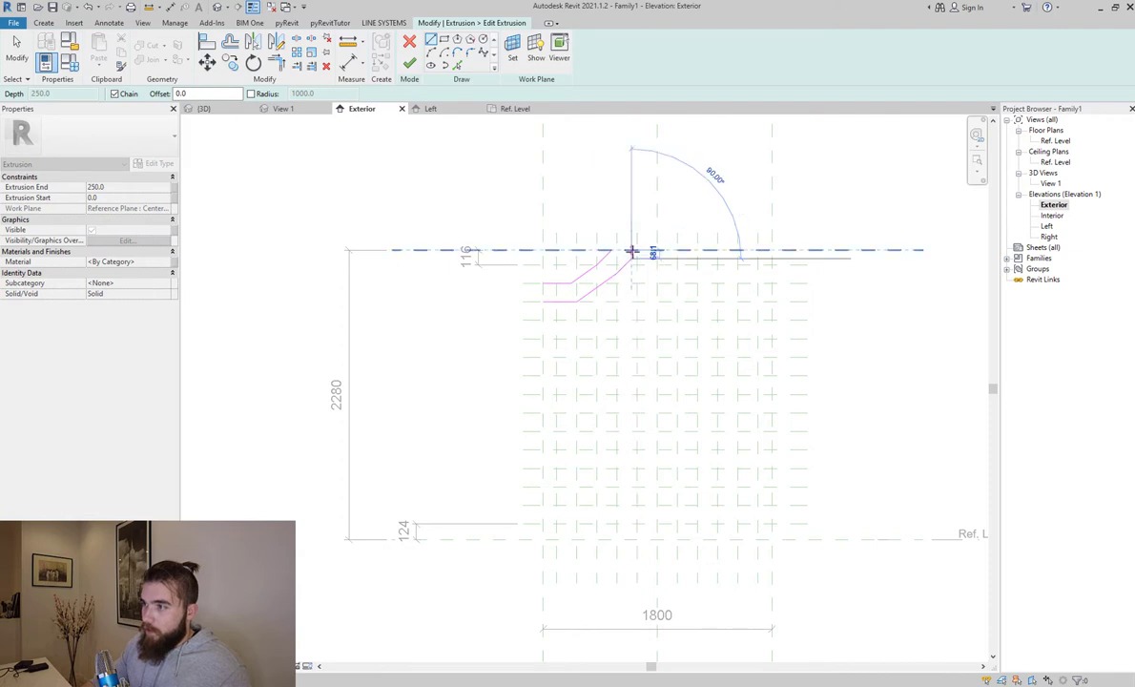
click(632, 252)
key(Escape)
click(543, 302)
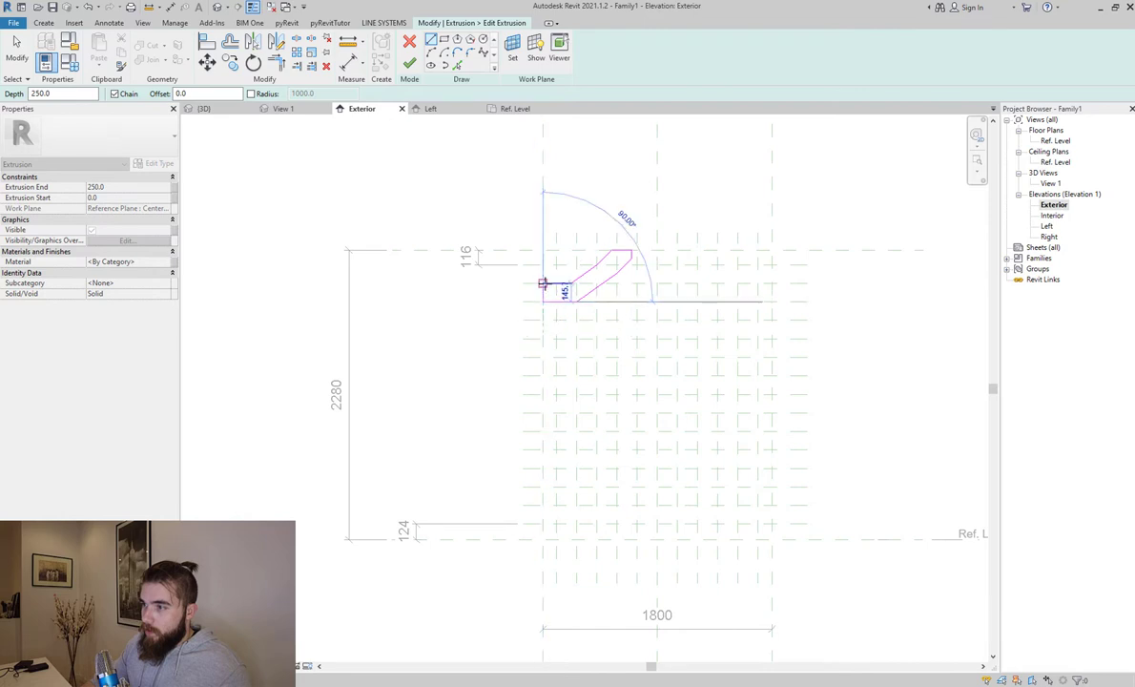
click(543, 285)
key(Escape)
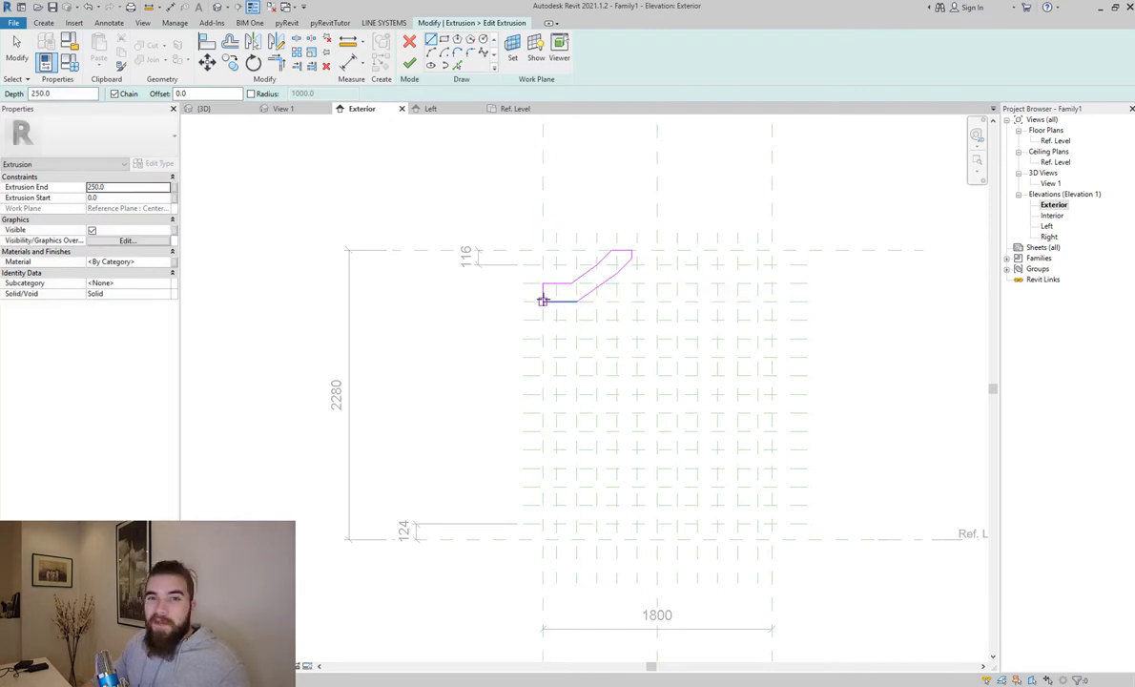
Step: Draw the right L-shaped profile's sloping, vertical and bottom inner edges
click(771, 302)
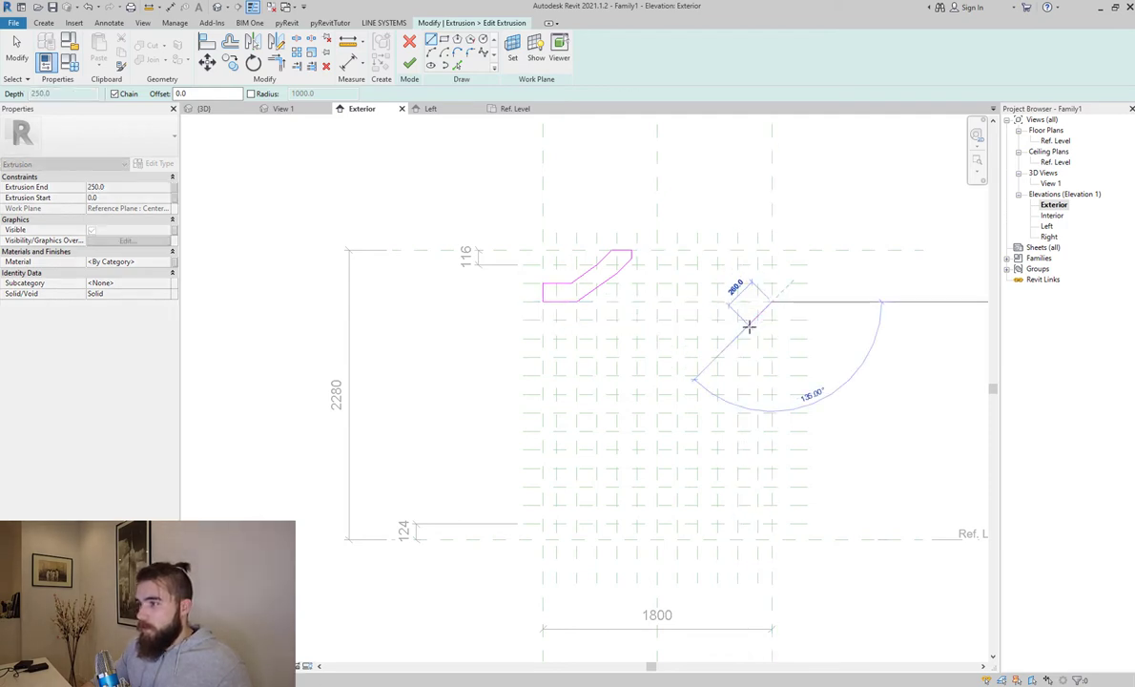
click(750, 325)
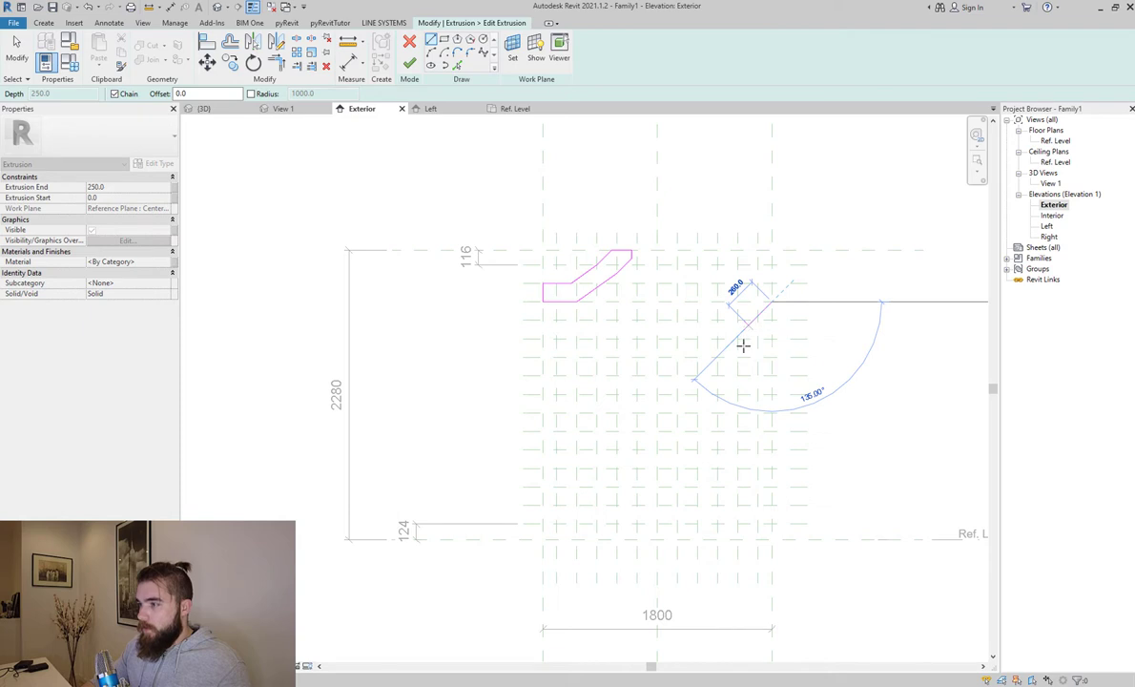
click(718, 361)
click(717, 394)
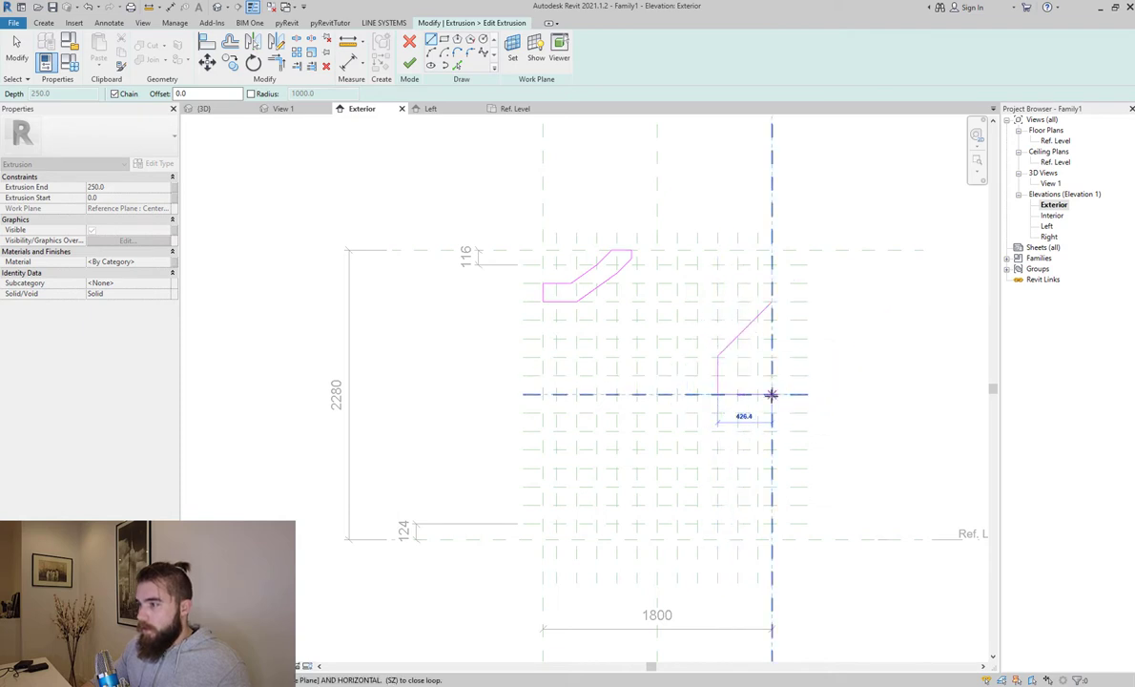
click(772, 394)
key(Escape)
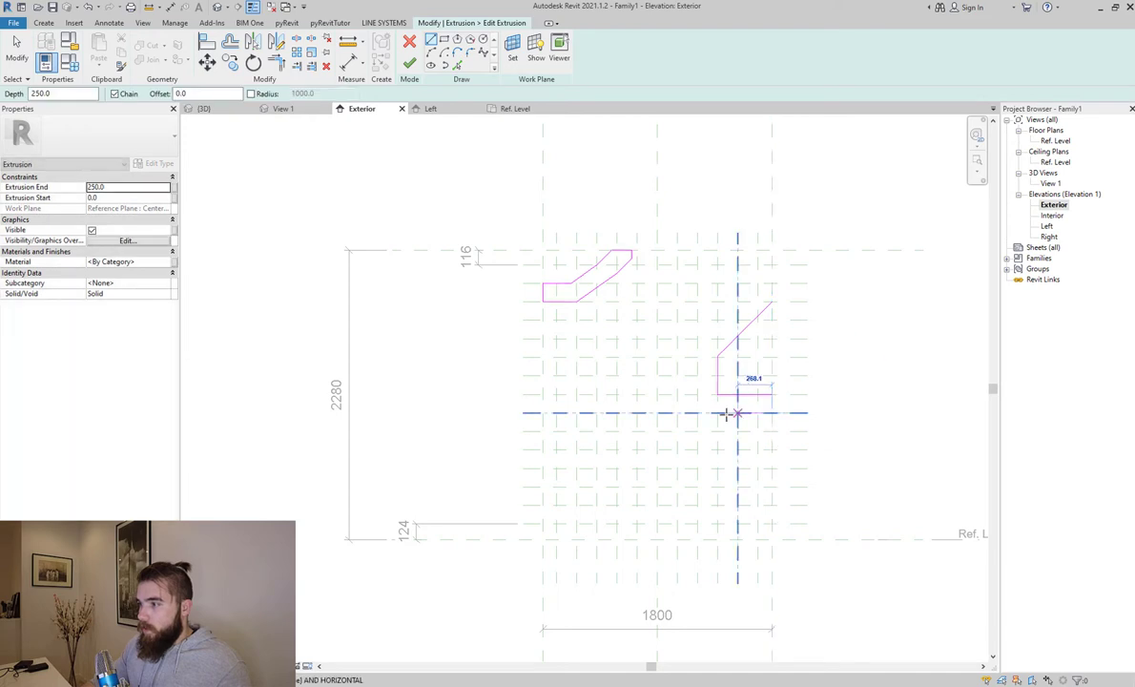
Step: Add the L-profile's outer bottom, vertical and diagonal edges
click(698, 394)
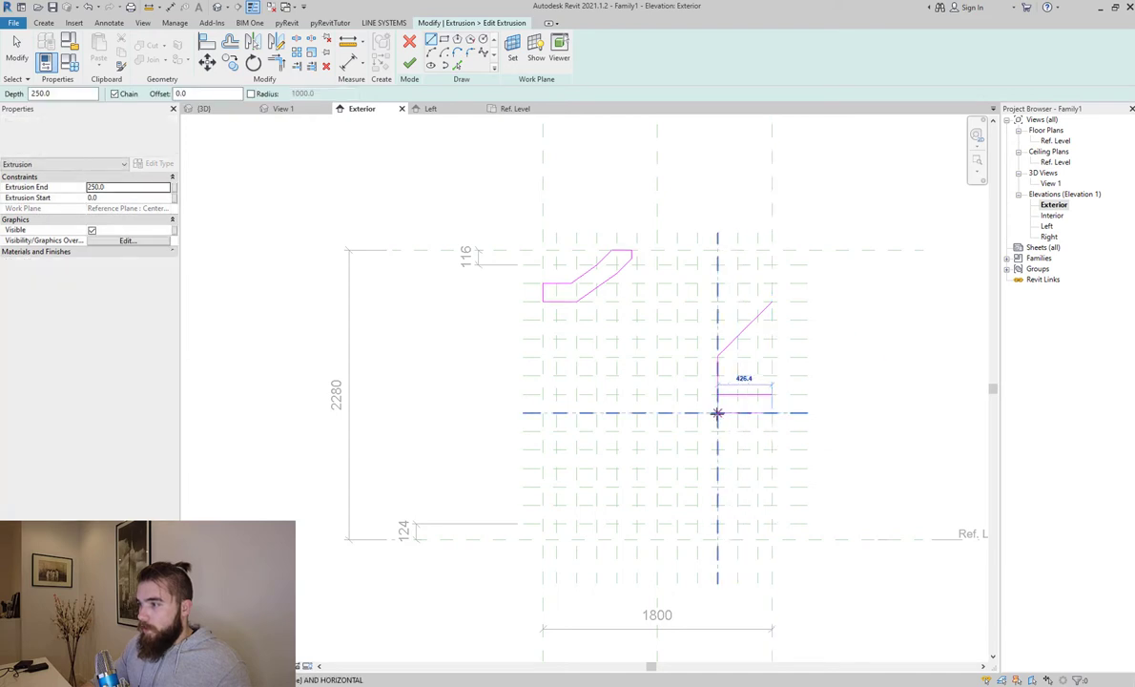
click(697, 367)
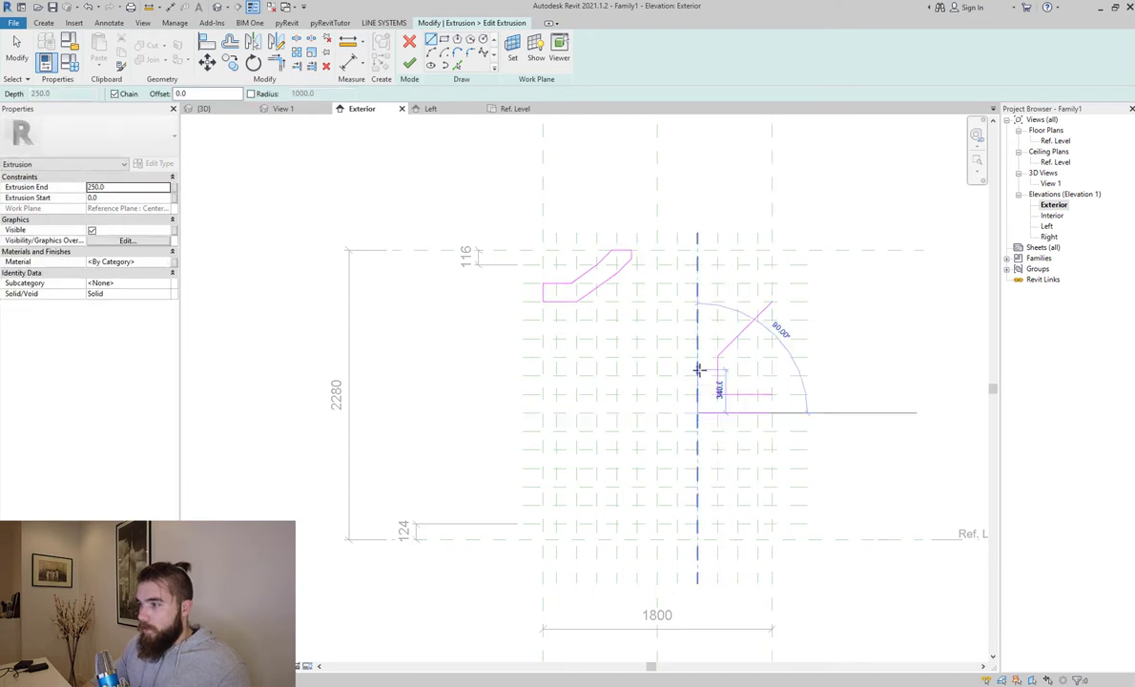
click(720, 322)
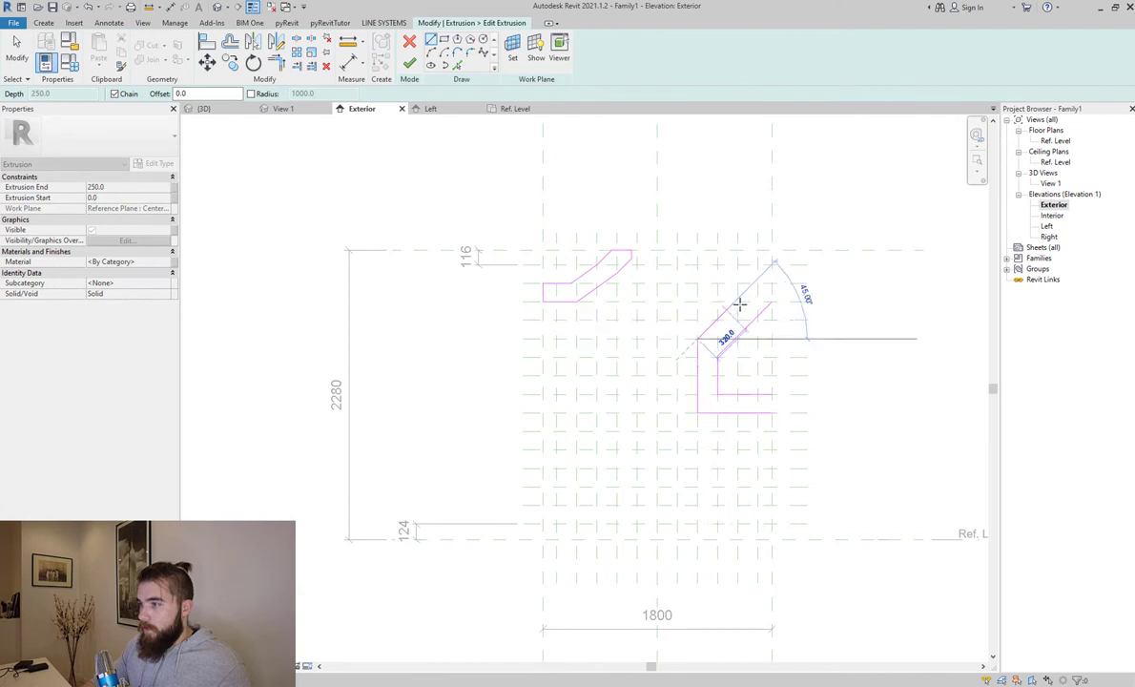
key(Escape)
key(Escape)
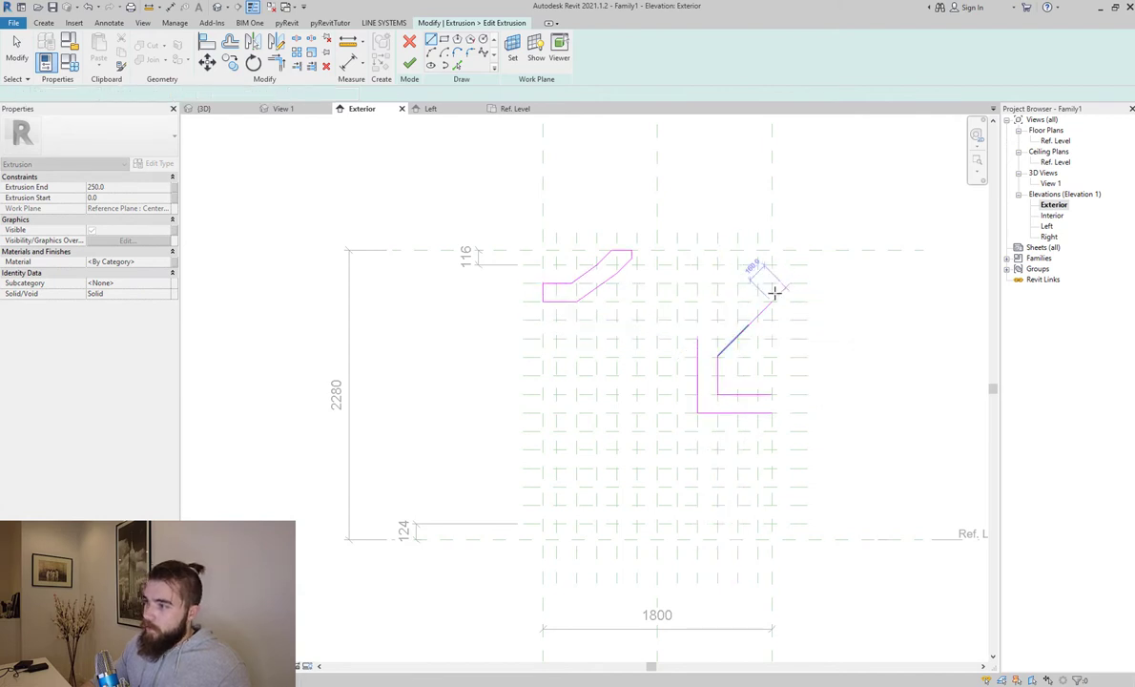
key(l)
key(i)
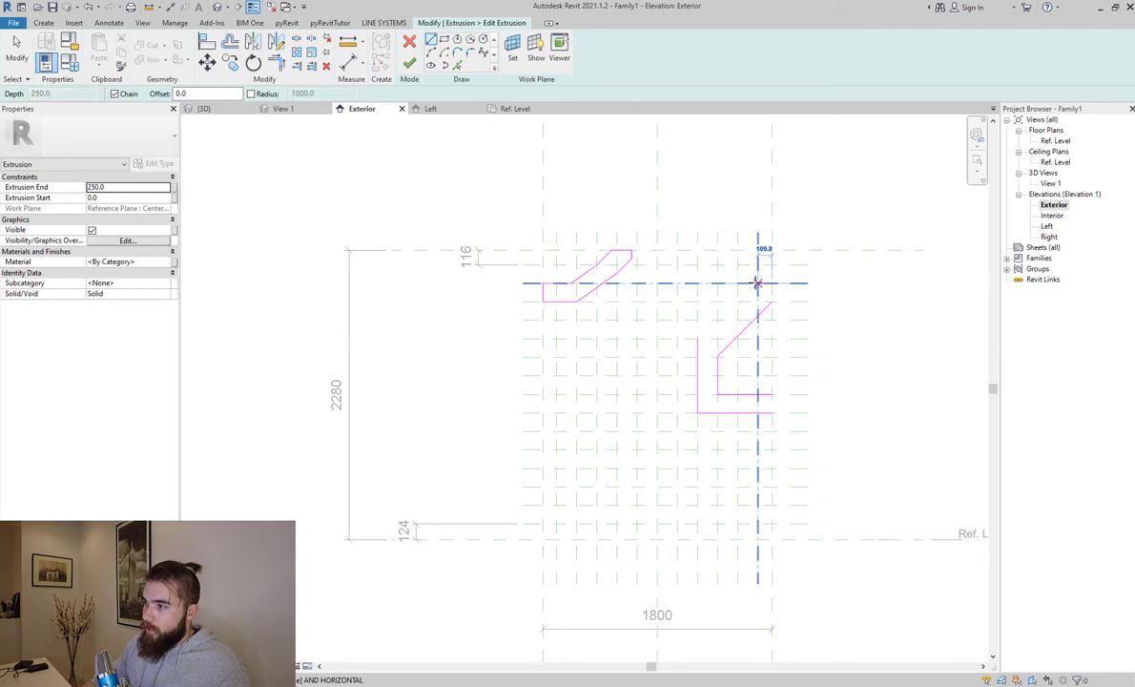
click(732, 310)
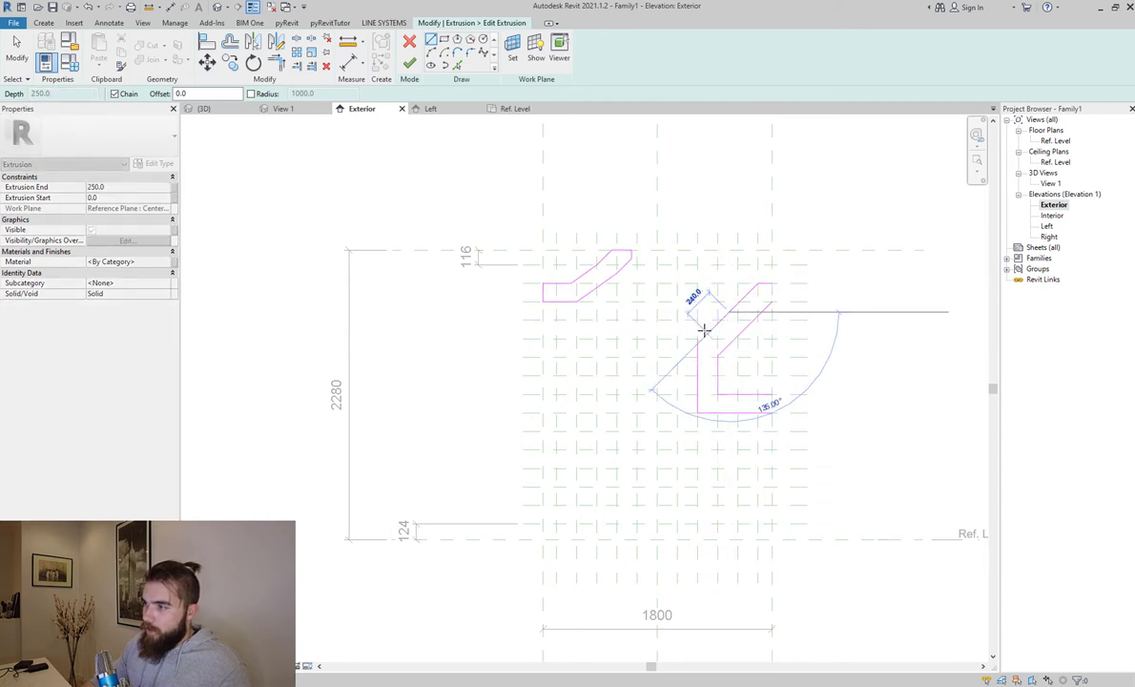
click(697, 341)
key(Escape)
key(Escape)
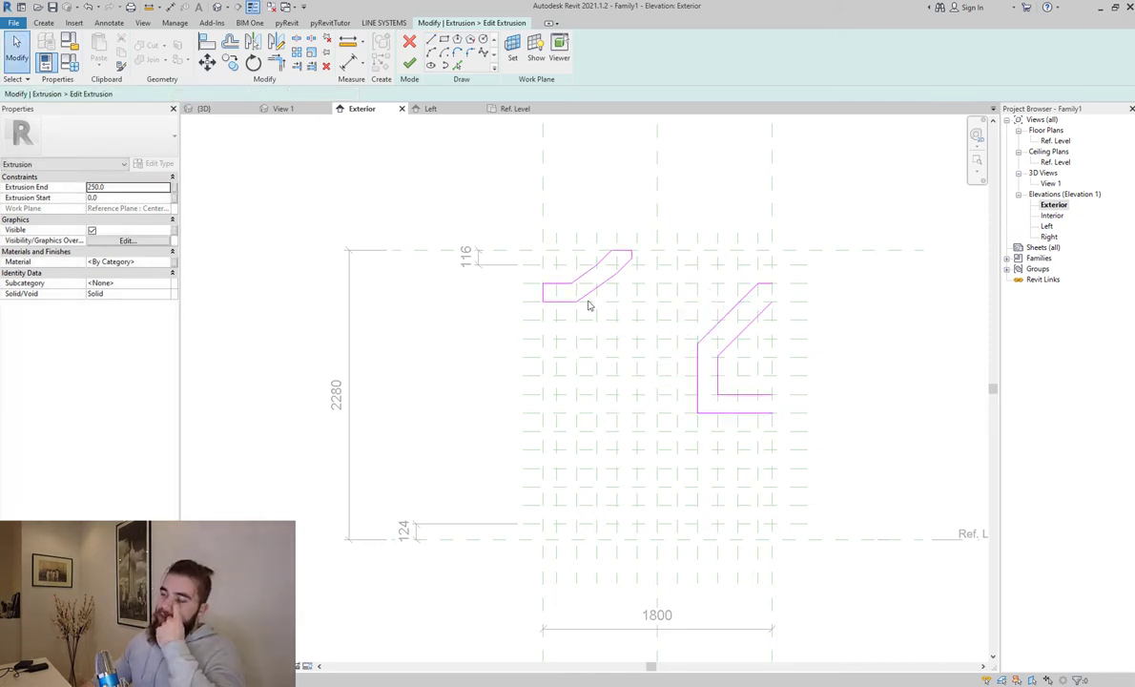
Step: Close the right profile's top and bottom ends along the panel's right edge
scroll(778, 290, up, 4)
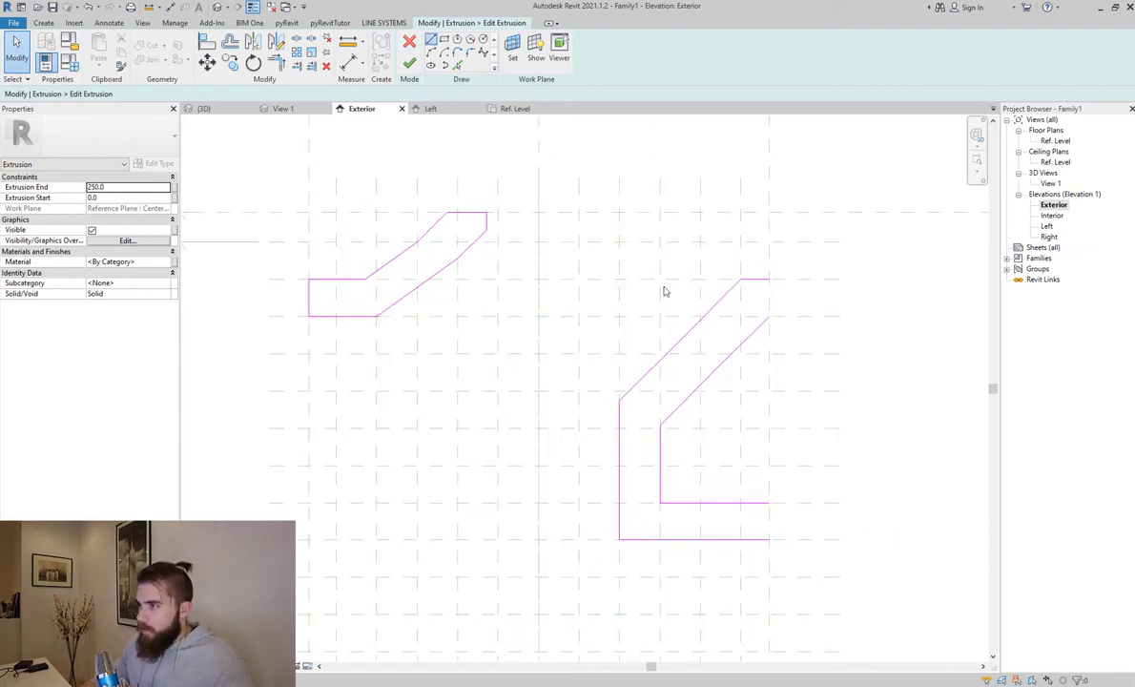
key(l)
key(i)
click(769, 280)
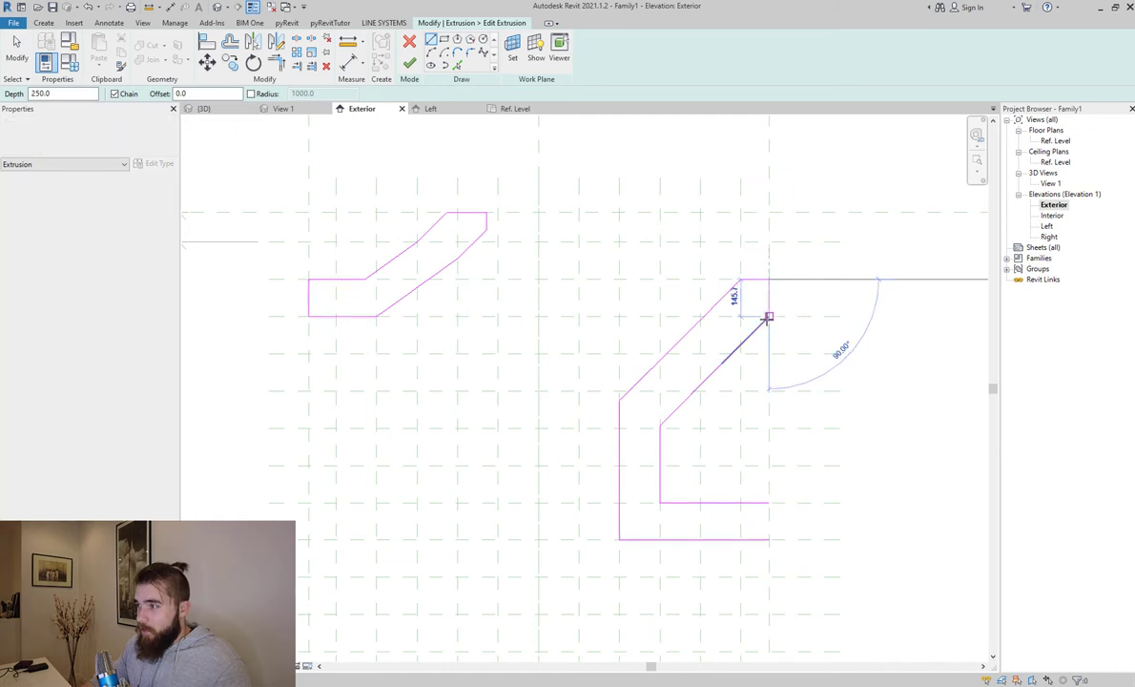
click(769, 317)
click(660, 424)
key(Escape)
click(769, 503)
scroll(807, 216, down, 3)
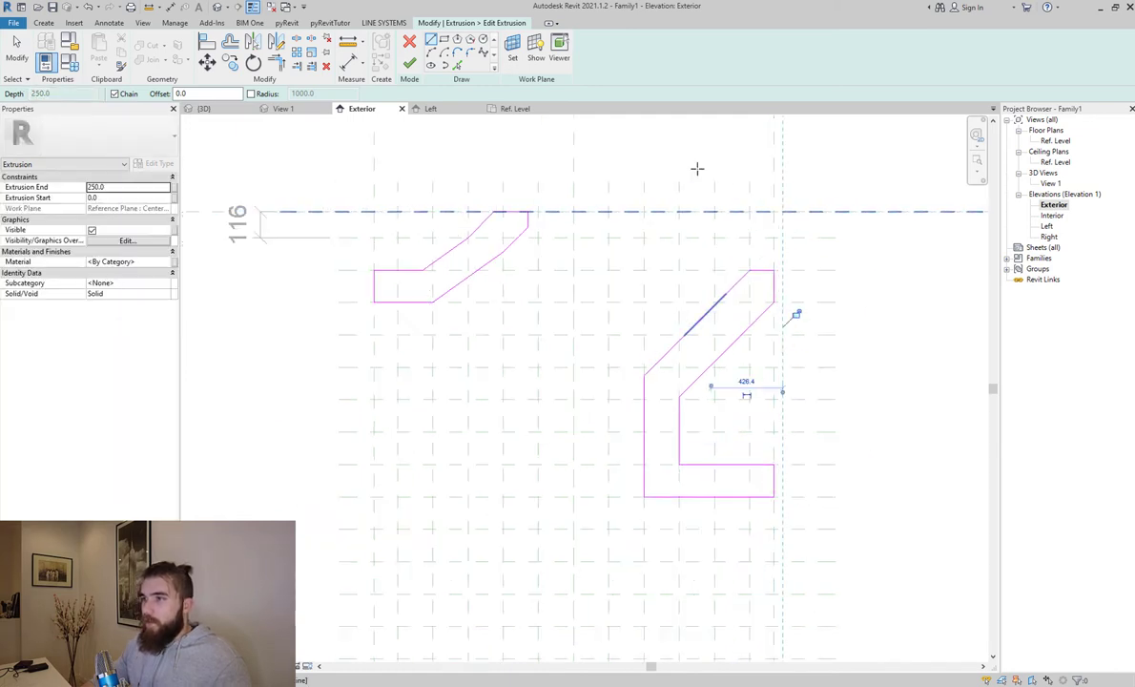
Step: Finish the extrusion, reopen its sketch, and start a third outline at the reference-plane crossing
click(409, 63)
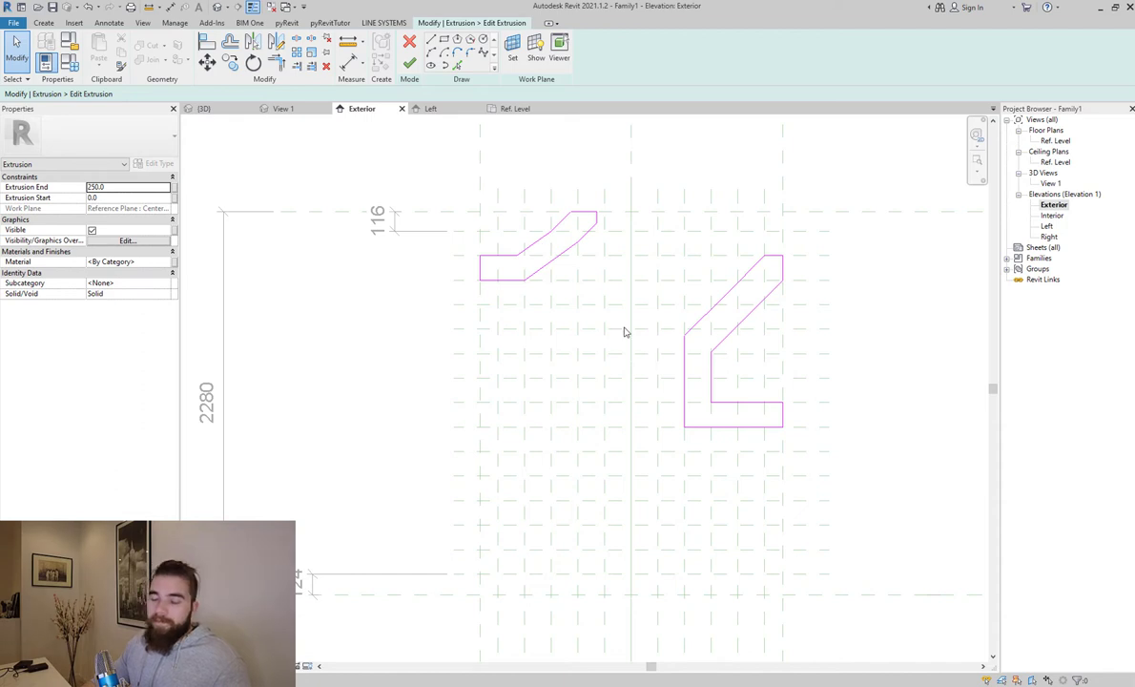
click(432, 40)
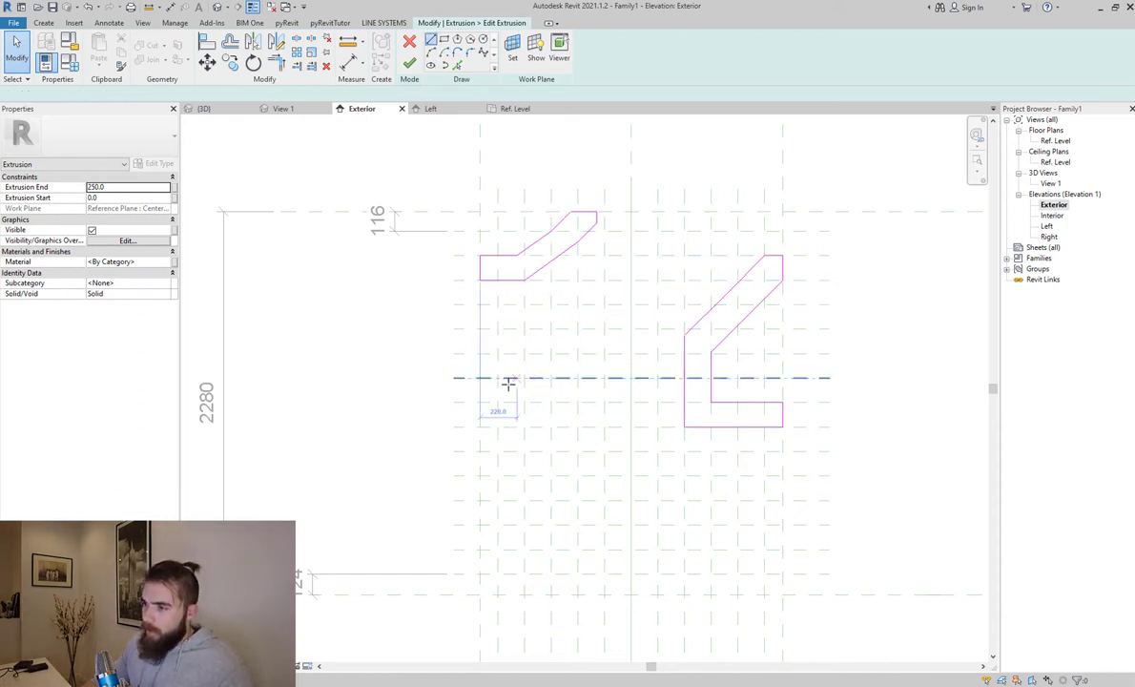
click(480, 402)
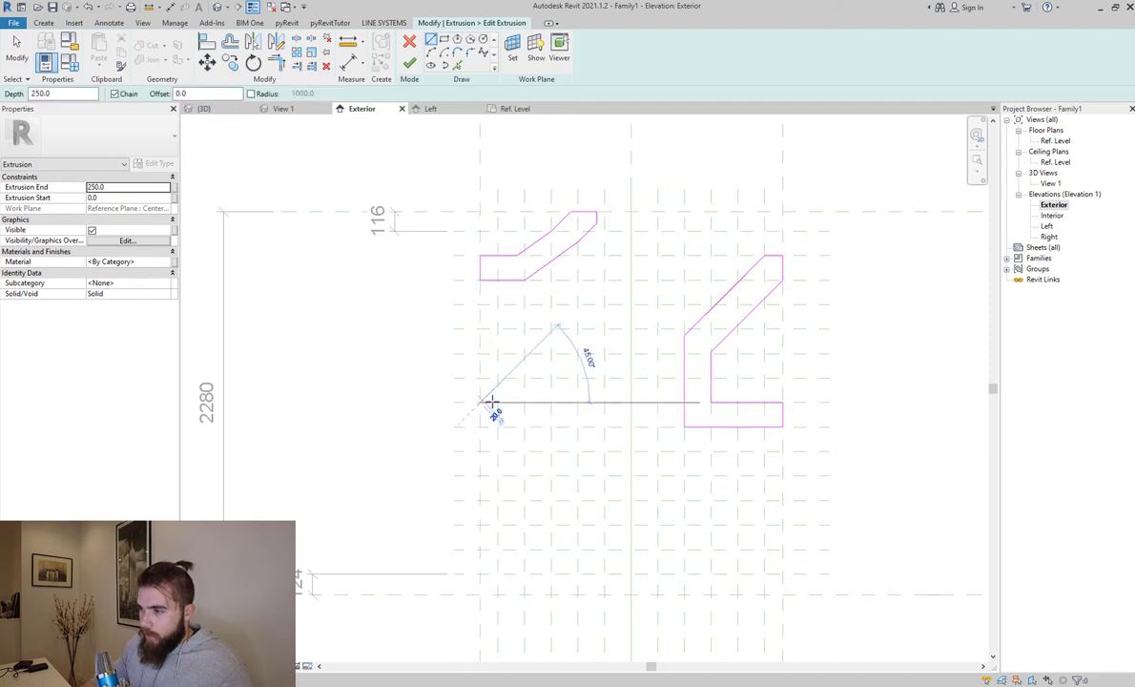
Step: Draw the edges of the new lower profile below the angled bar
click(523, 402)
click(599, 464)
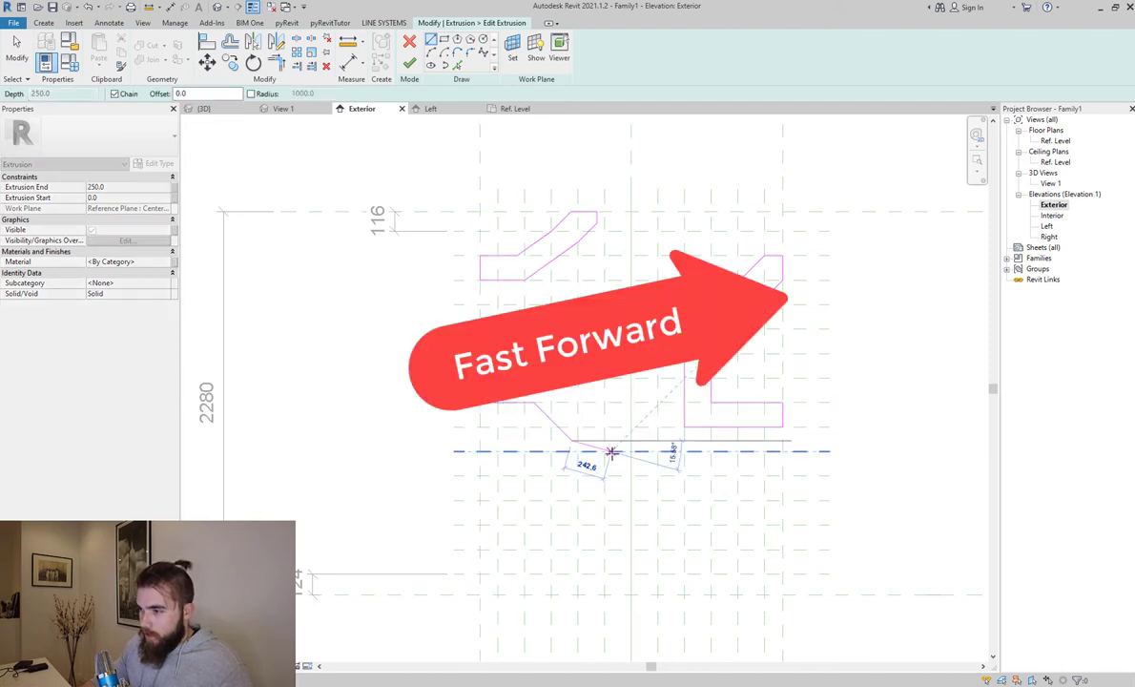
click(623, 516)
click(603, 549)
click(551, 572)
click(535, 594)
key(Escape)
key(Escape)
Step: Copy the right profile's sketch lines to a lower spot in the panel
drag(667, 239, 801, 439)
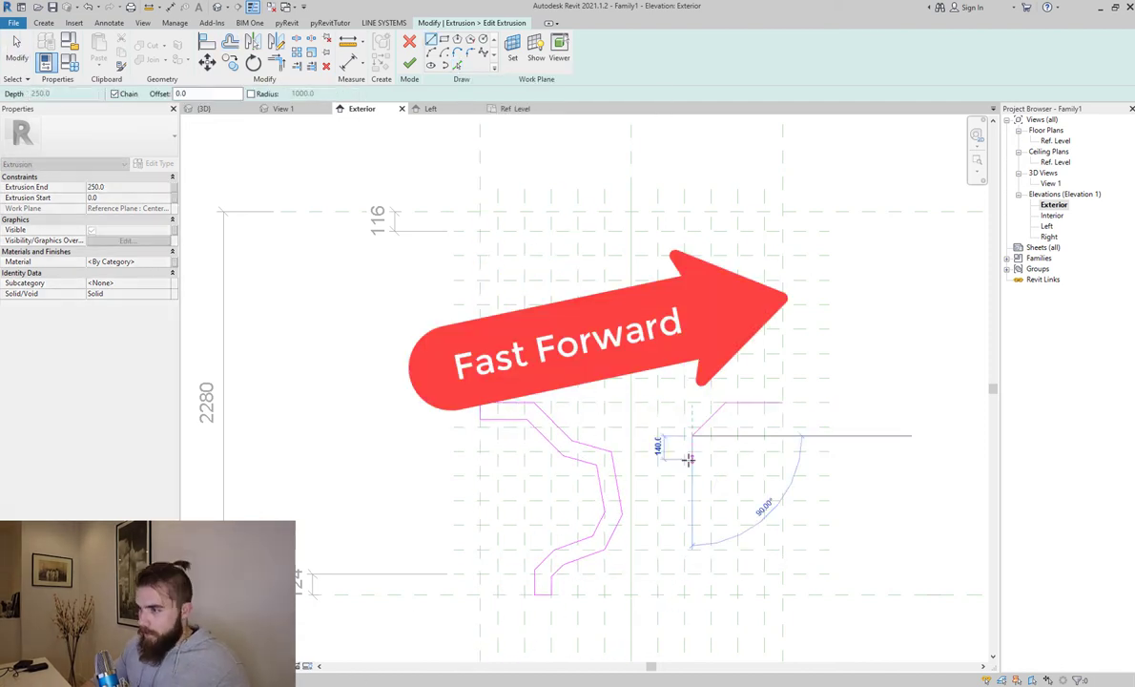
click(397, 480)
scroll(520, 456, down, 2)
Step: Draw more lattice band edges, including a 45° edge near the top
click(475, 436)
click(537, 471)
scroll(568, 392, down, 2)
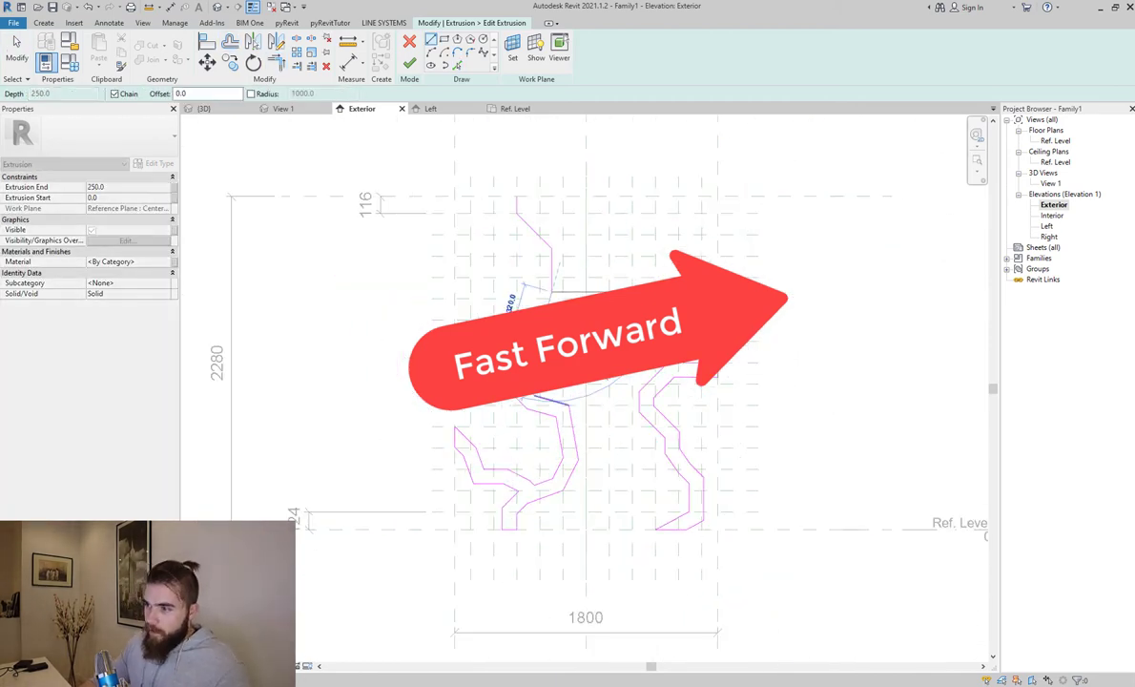
scroll(568, 392, up, 3)
scroll(588, 479, down, 3)
click(622, 467)
scroll(610, 506, up, 5)
click(710, 482)
scroll(798, 476, down, 1)
scroll(822, 553, down, 2)
scroll(821, 554, down, 2)
scroll(653, 418, up, 2)
scroll(761, 228, down, 1)
click(780, 232)
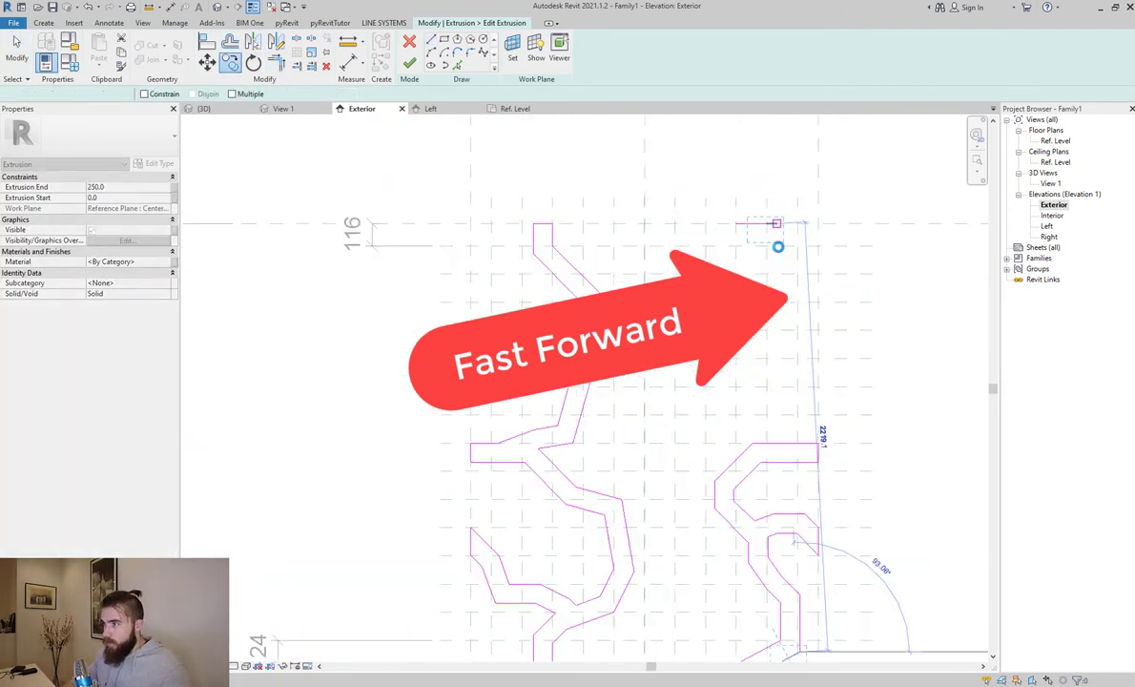
scroll(780, 231, up, 2)
key(Escape)
scroll(714, 511, down, 2)
scroll(714, 510, up, 2)
Step: Select two overlapping sketch lines to inspect them
click(773, 361)
ctrl+click(787, 336)
key(Escape)
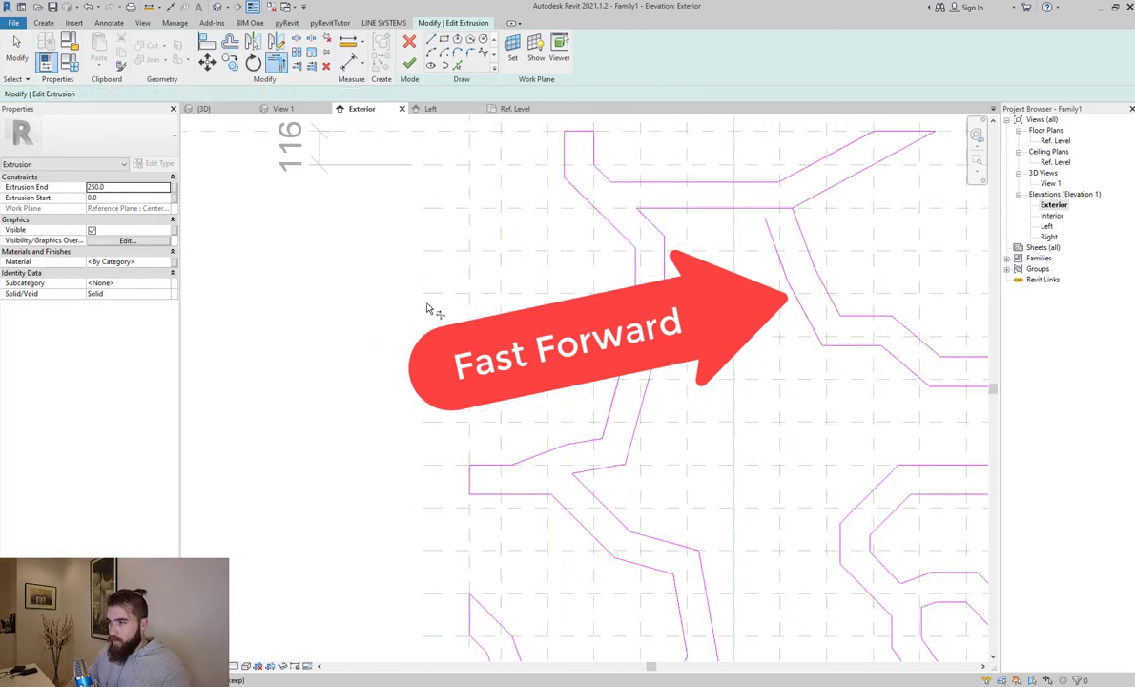
Step: Draw connecting edges that join the lattice bands across the whole 1800-wide panel
key(l)
key(i)
scroll(815, 343, up, 2)
scroll(591, 439, down, 1)
click(711, 386)
click(682, 453)
scroll(607, 421, up, 2)
click(788, 367)
scroll(843, 305, down, 2)
click(734, 410)
scroll(748, 386, up, 2)
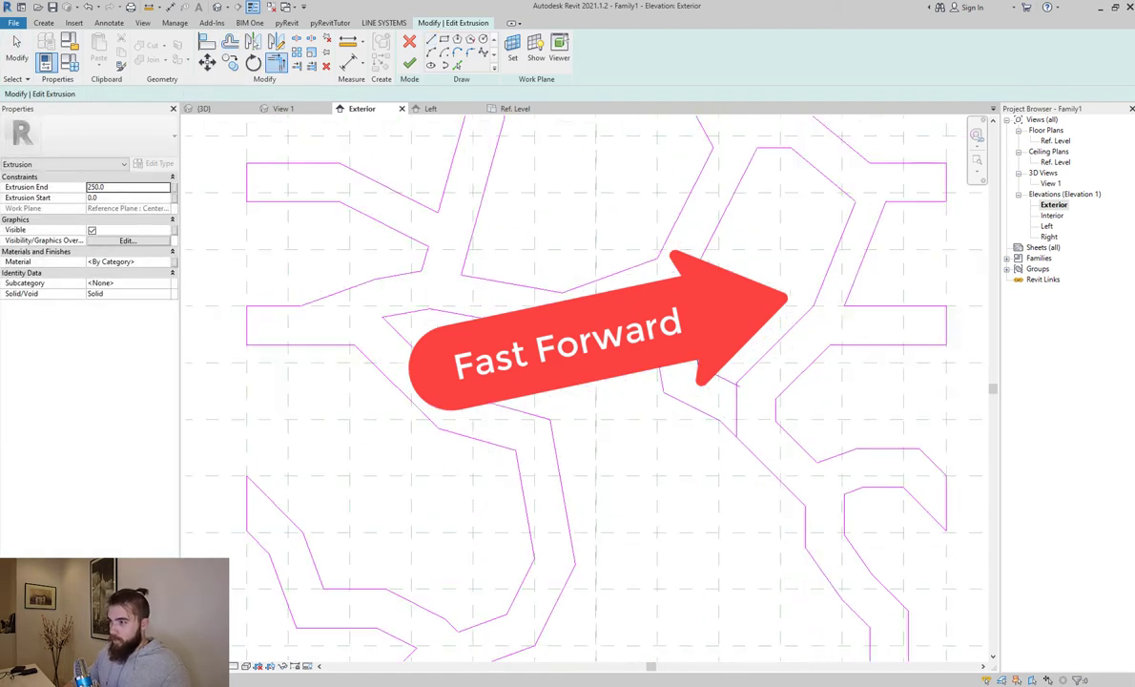
click(692, 397)
scroll(751, 353, up, 2)
scroll(751, 353, down, 2)
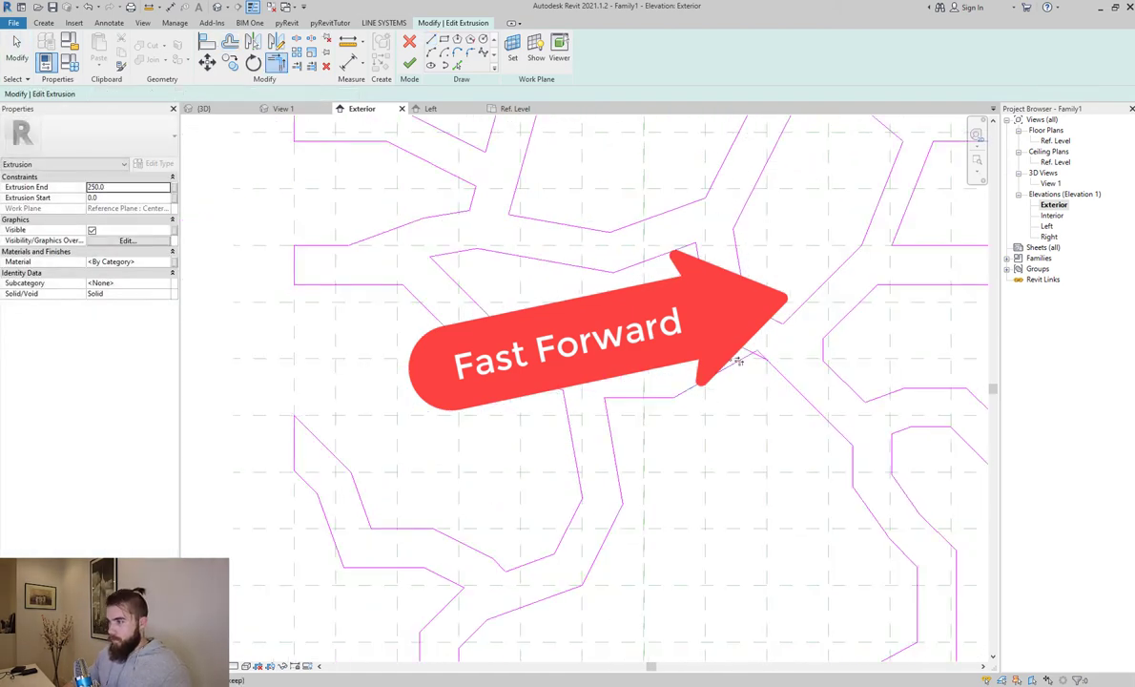
scroll(751, 353, down, 1)
key(Escape)
key(Escape)
scroll(699, 382, down, 2)
scroll(699, 382, up, 4)
scroll(801, 231, down, 2)
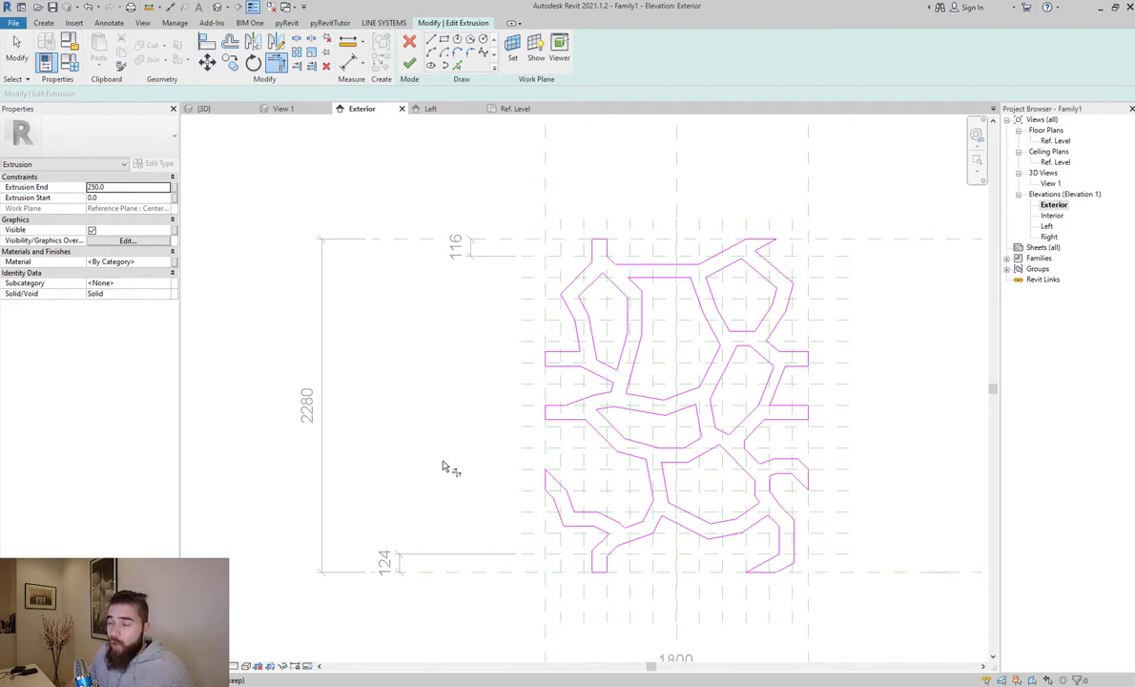
Step: Dismiss the open-loop error, check the open line, and finish the 250-deep lattice extrusion
click(411, 63)
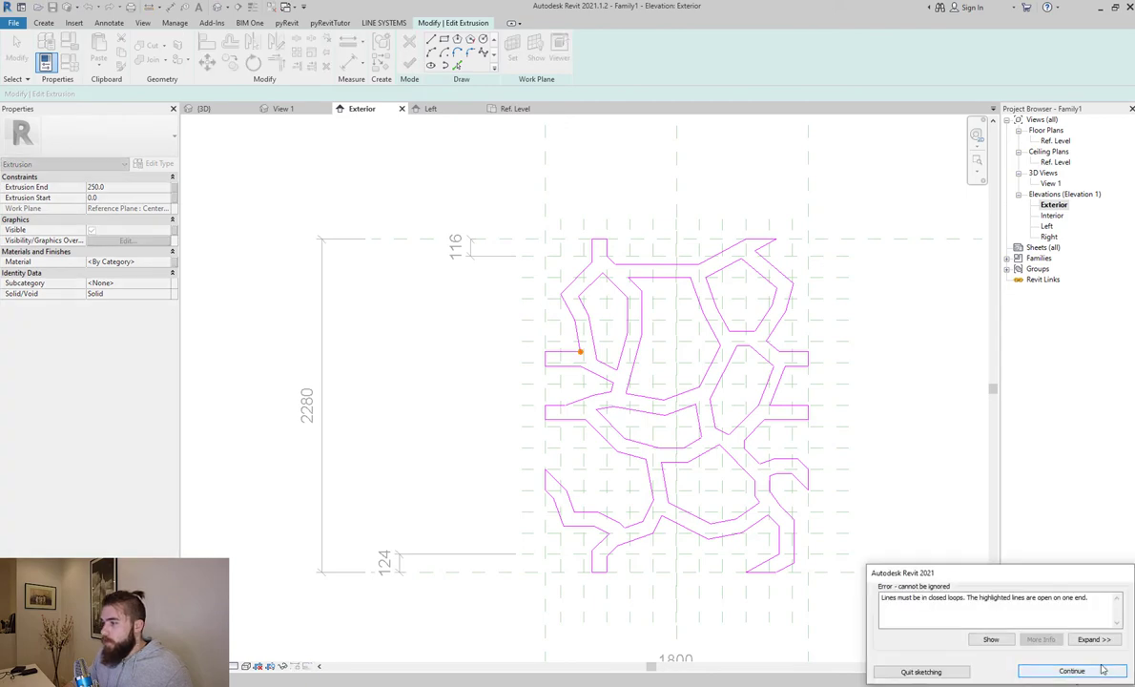
key(Return)
scroll(577, 361, up, 3)
scroll(572, 368, up, 5)
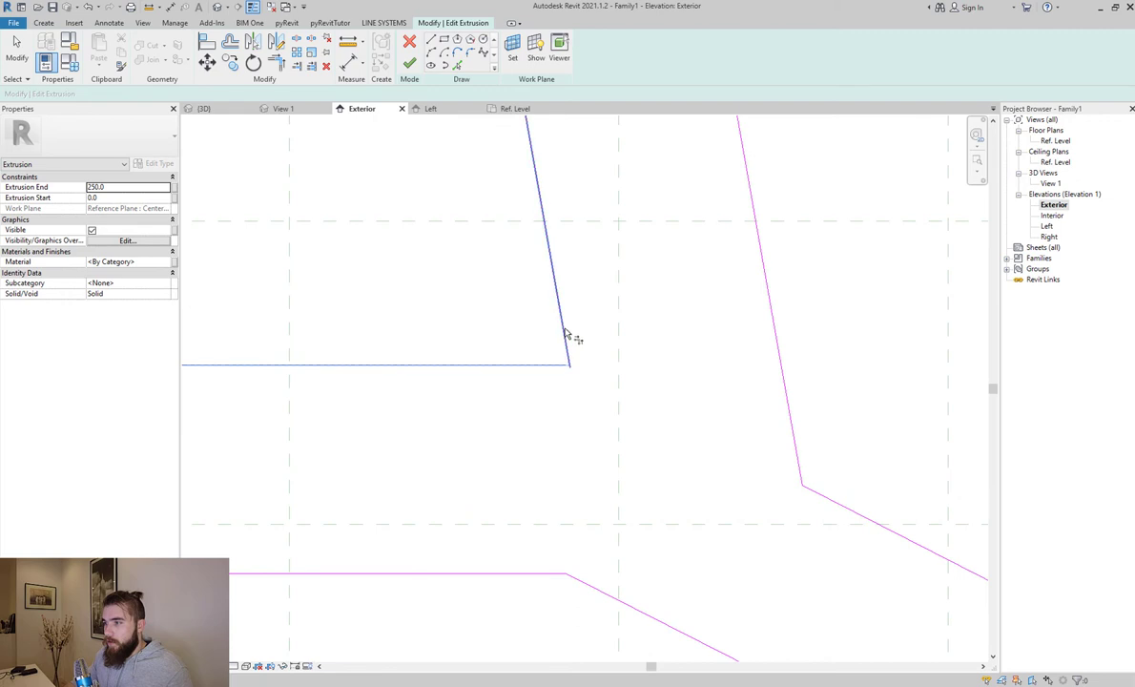
scroll(537, 309, down, 5)
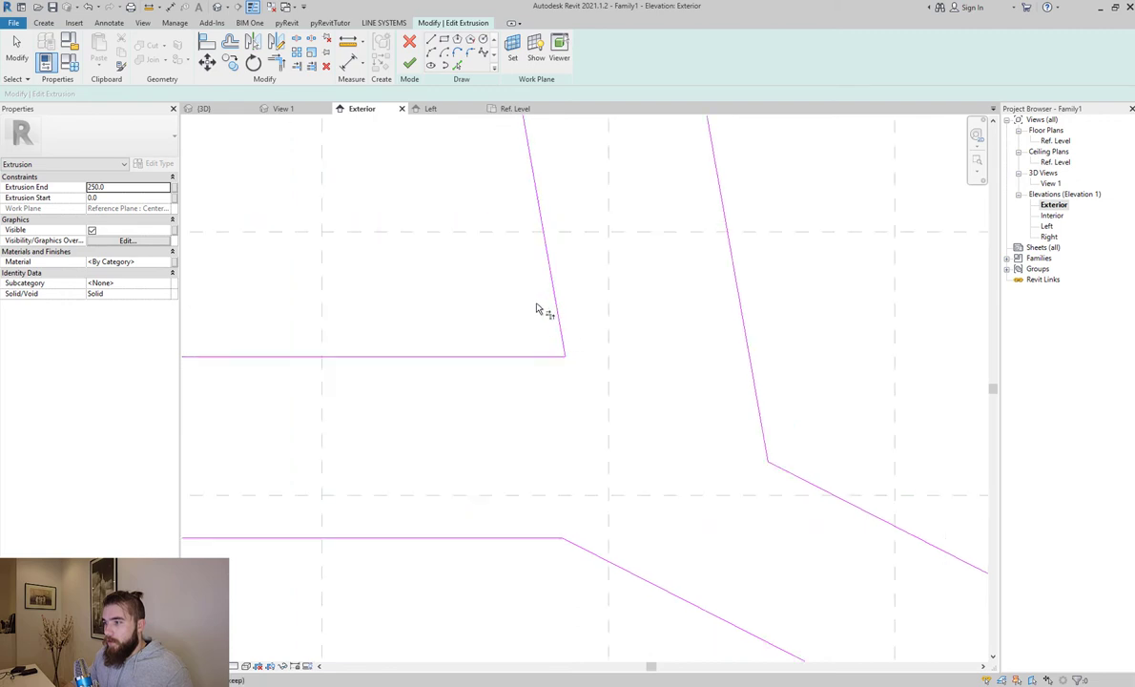
click(409, 63)
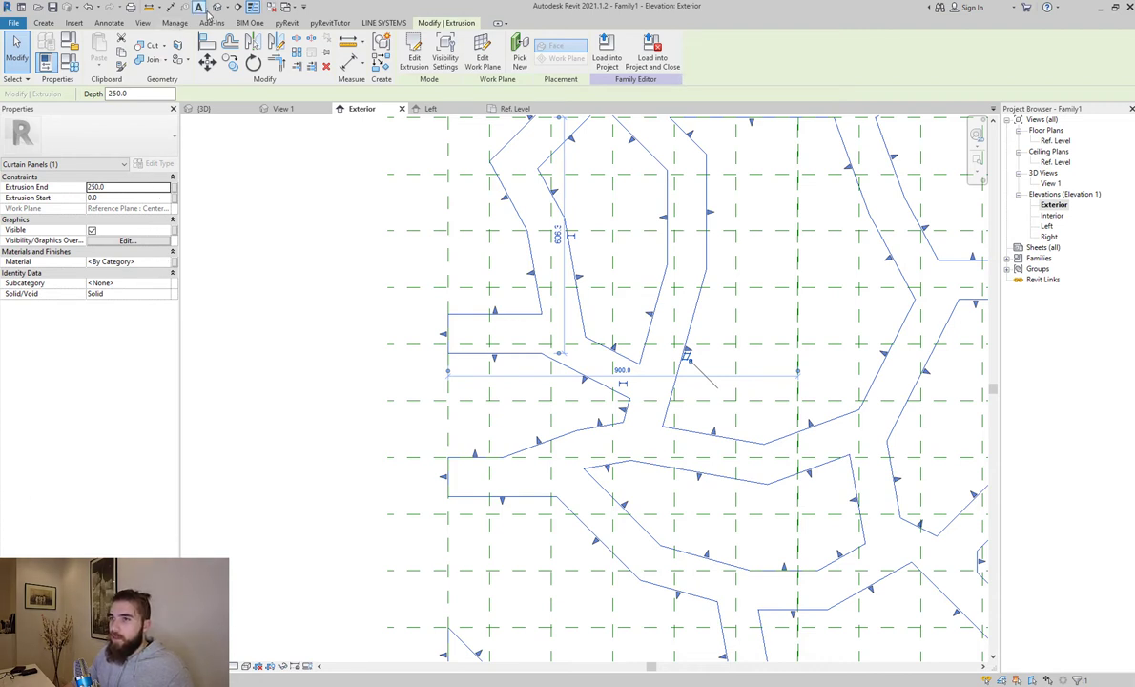
Step: Inspect the lattice extrusion in a 3D view, orbiting to check its sides and depth
click(217, 9)
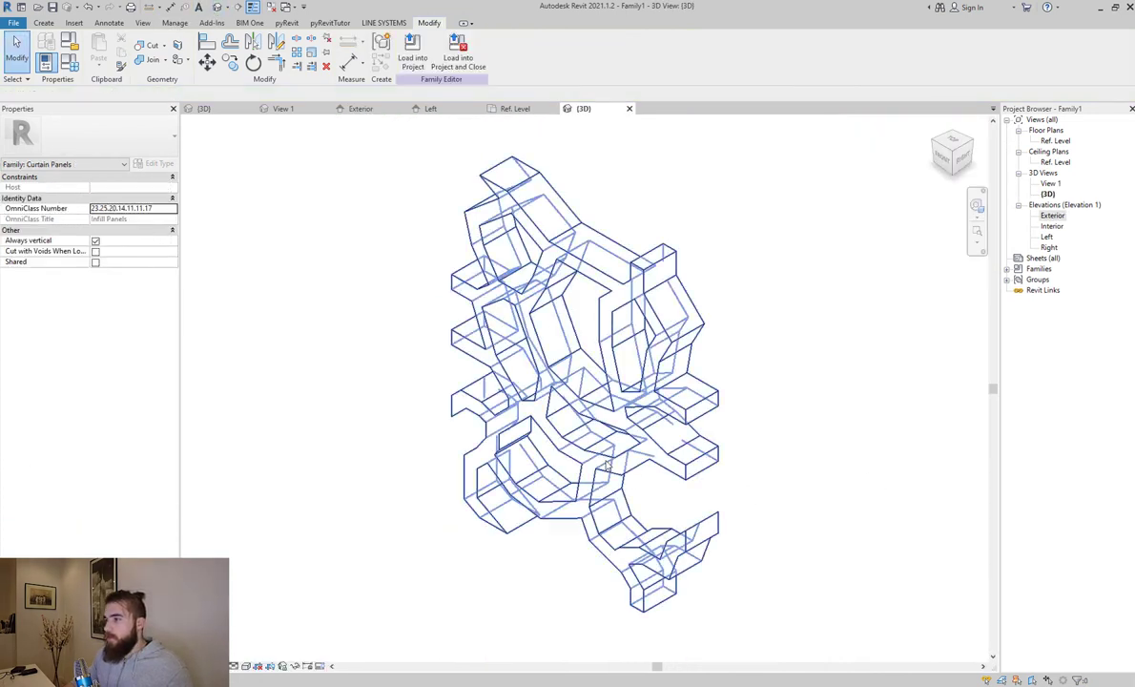
click(725, 487)
shift+middle_drag(767, 480, 947, 471)
key(Escape)
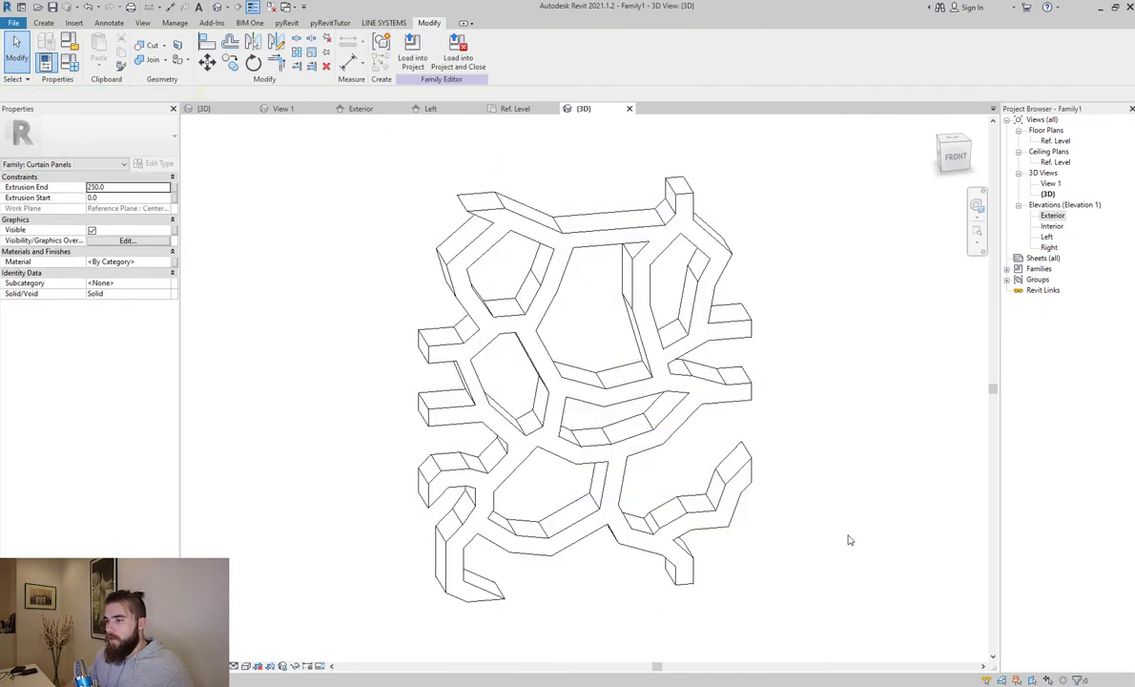
shift+middle_drag(677, 566, 598, 534)
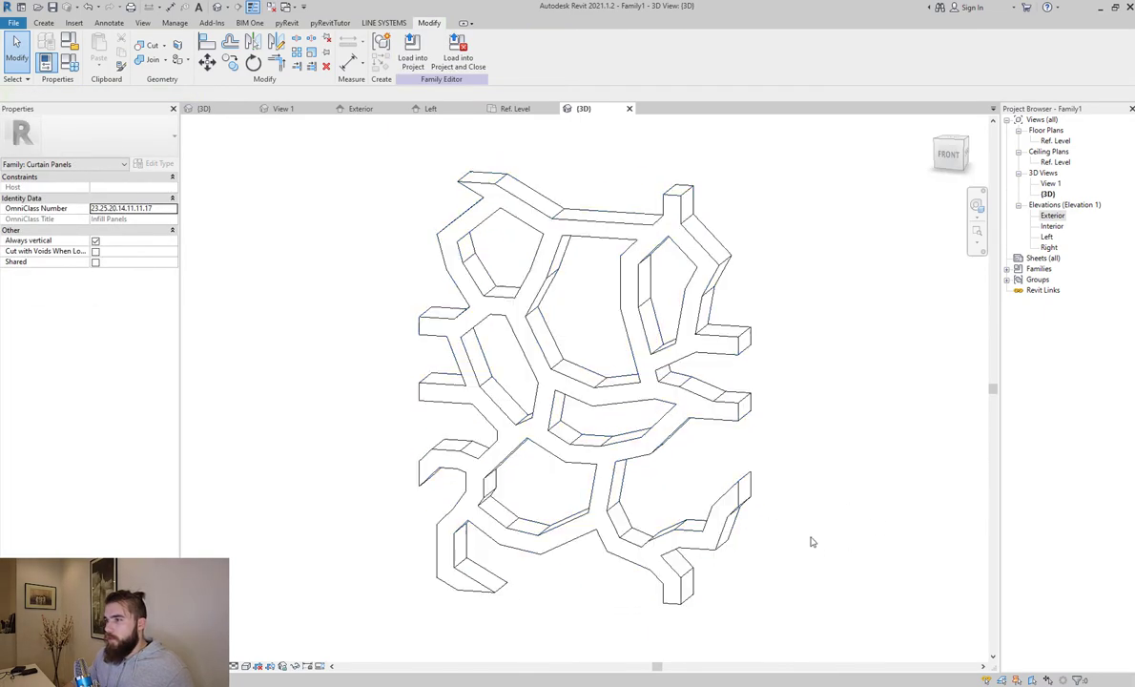
shift+middle_drag(805, 545, 880, 408)
click(948, 154)
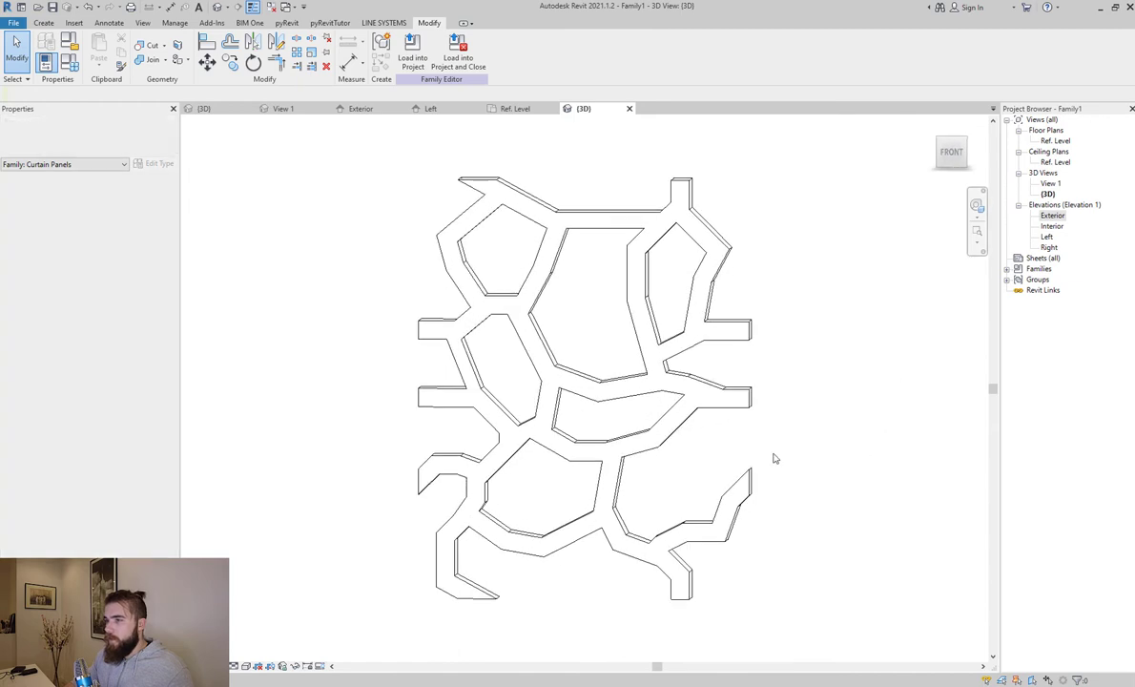
Step: Return to the Exterior elevation and select the lattice extrusion to check its extents
double_click(1053, 217)
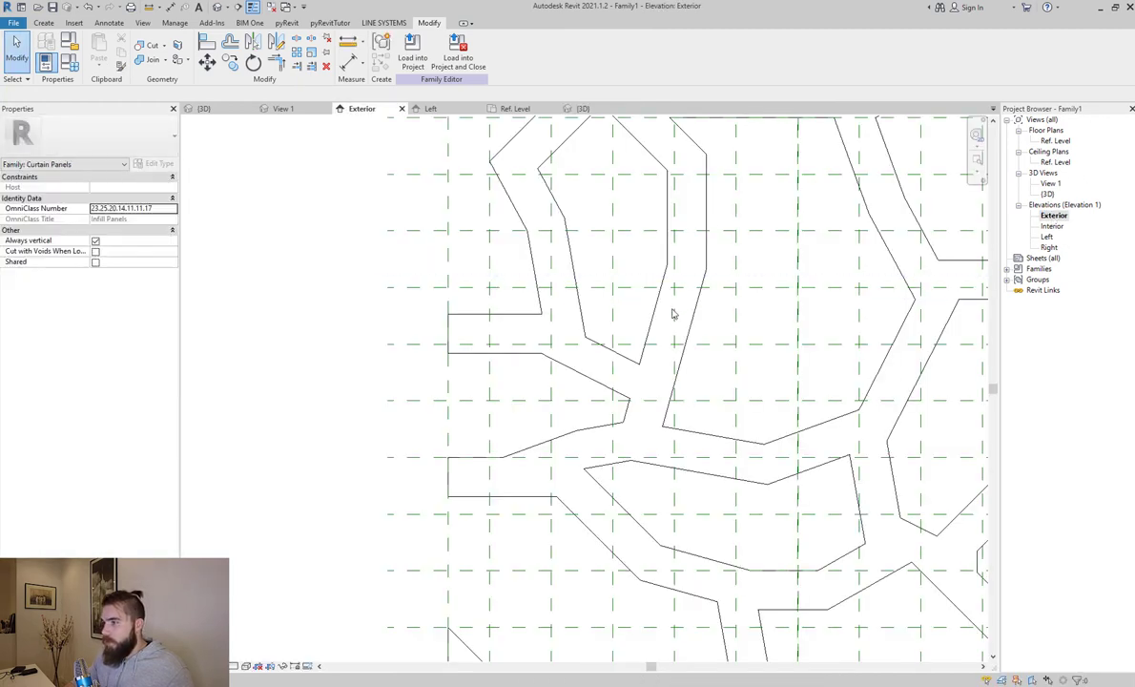
scroll(503, 367, down, 6)
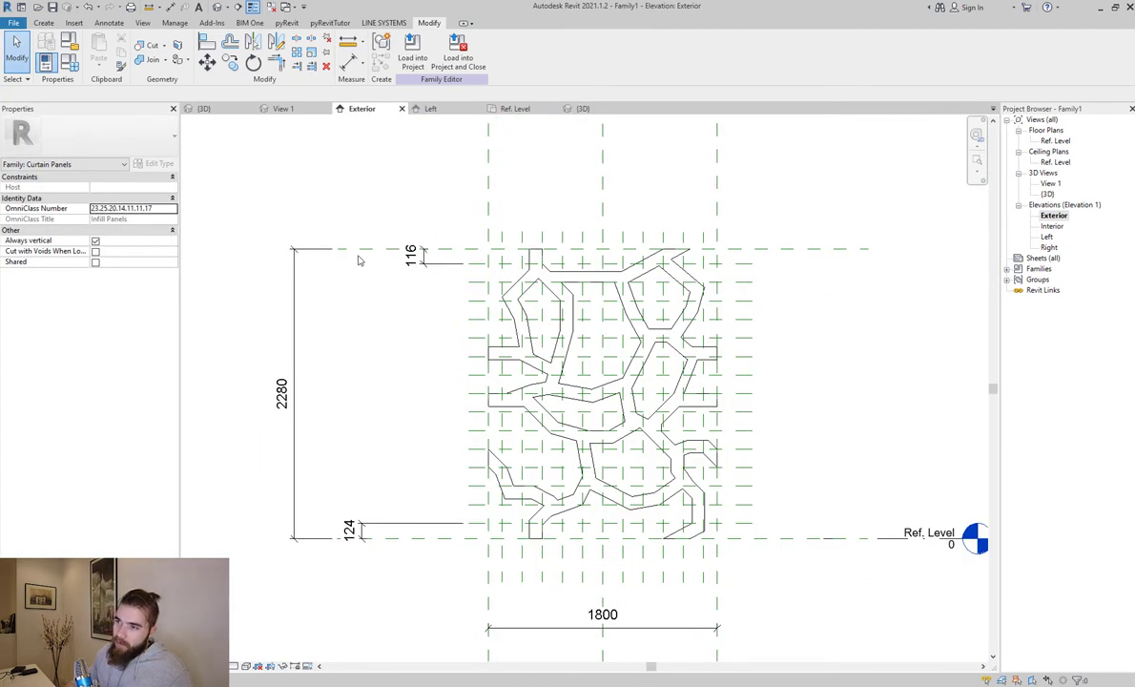
click(338, 249)
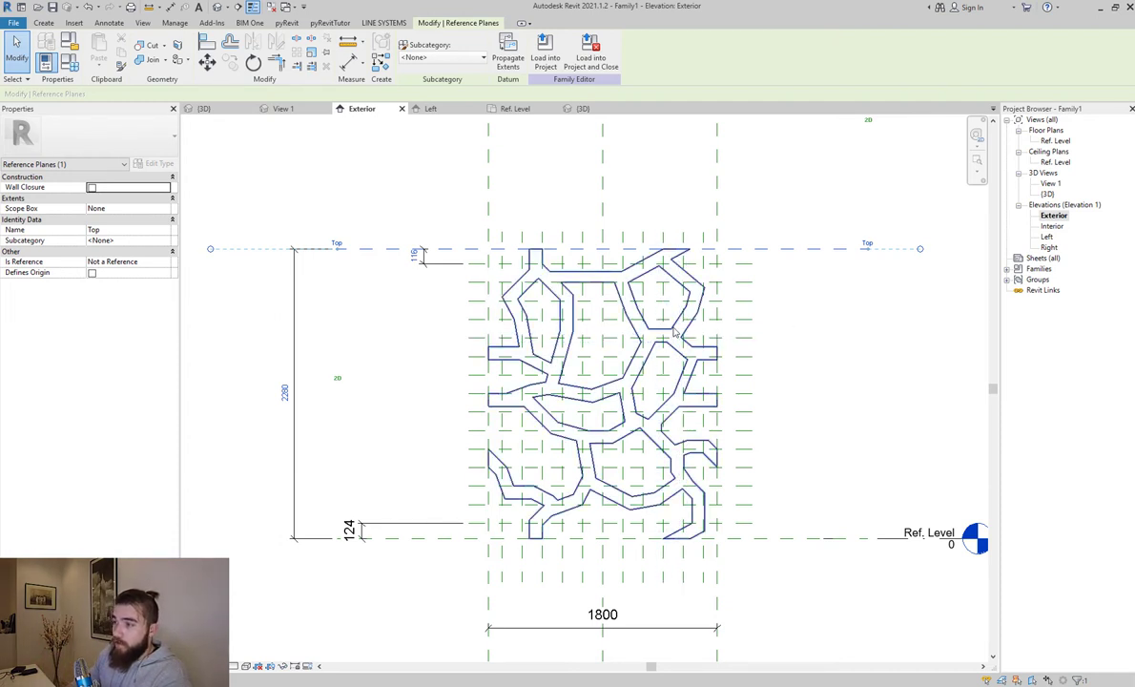
click(673, 330)
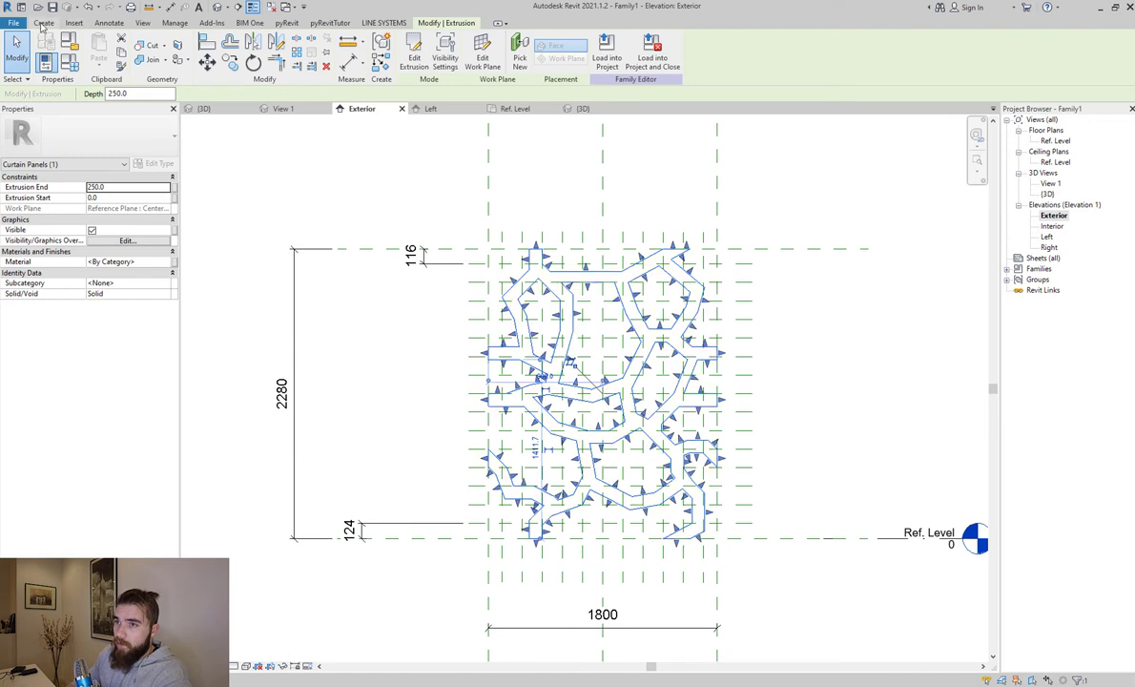
click(58, 22)
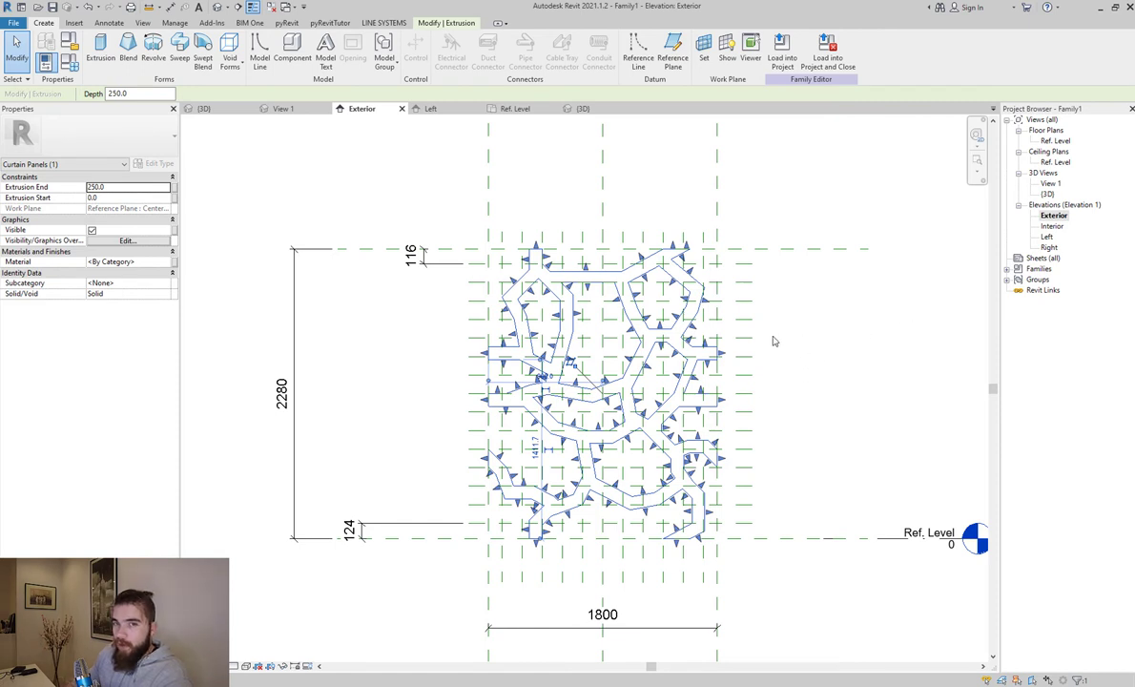
click(792, 417)
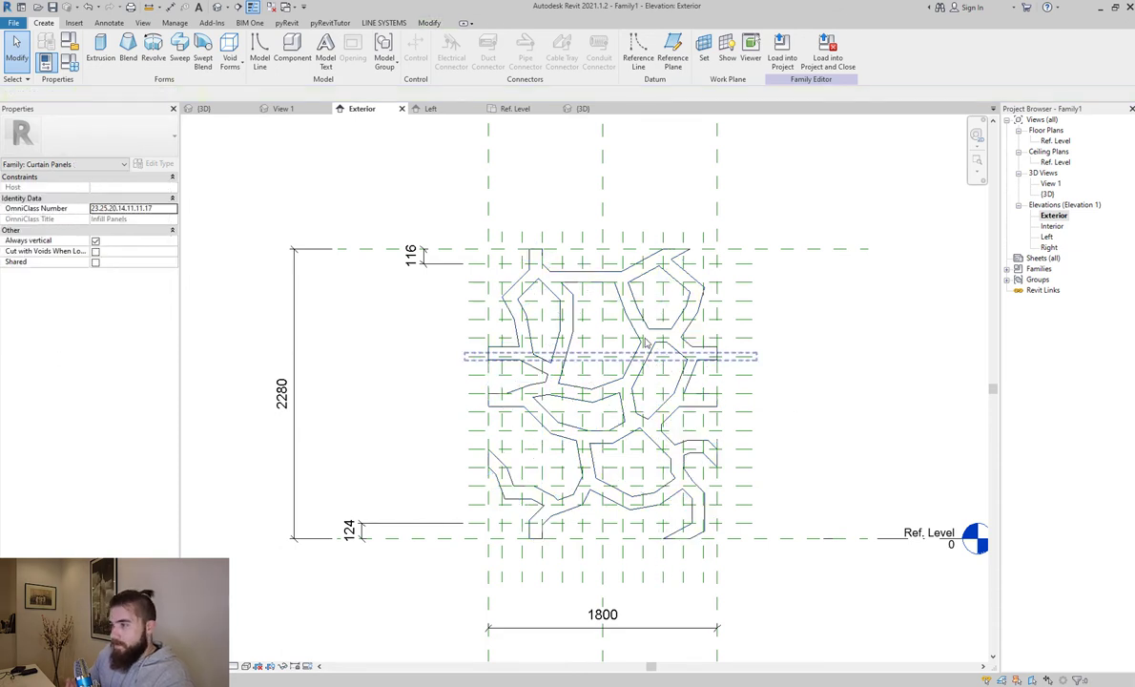
click(671, 350)
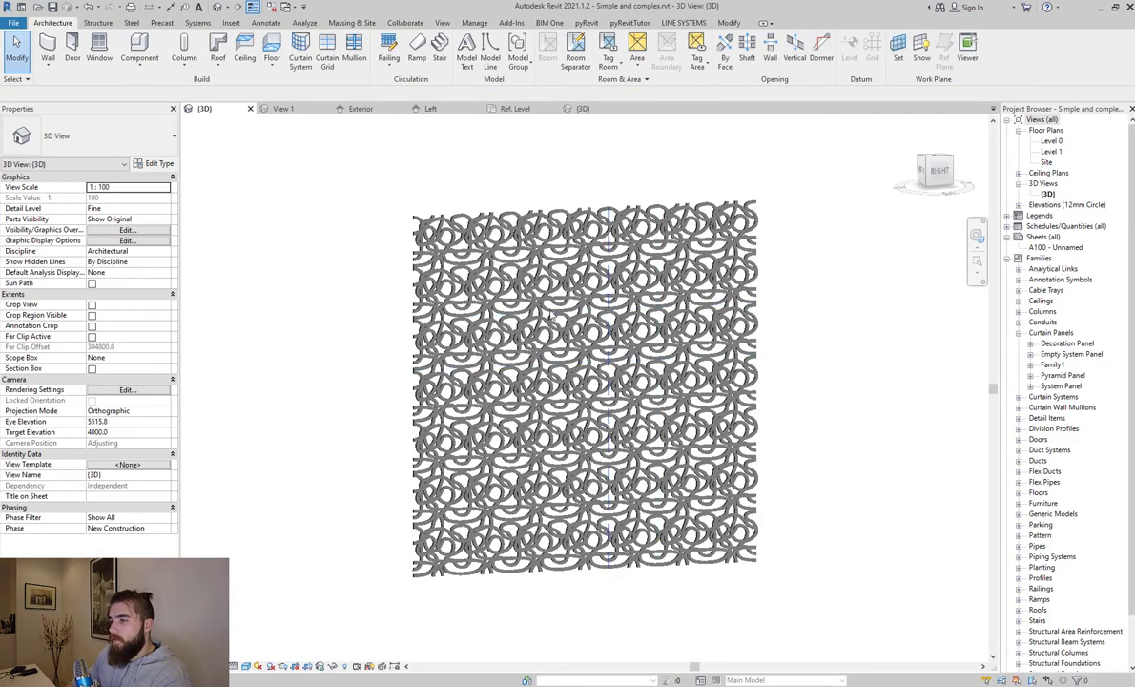
Step: Duplicate the selected curtain wall's type as 'Ricciotti'
click(425, 202)
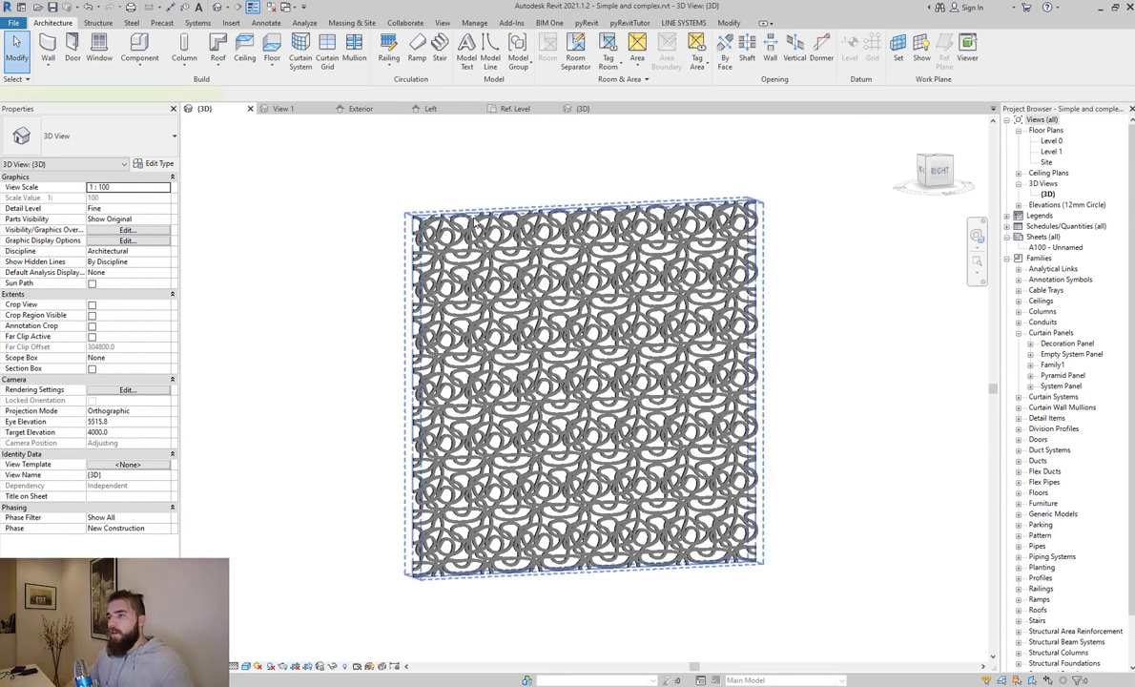
click(474, 221)
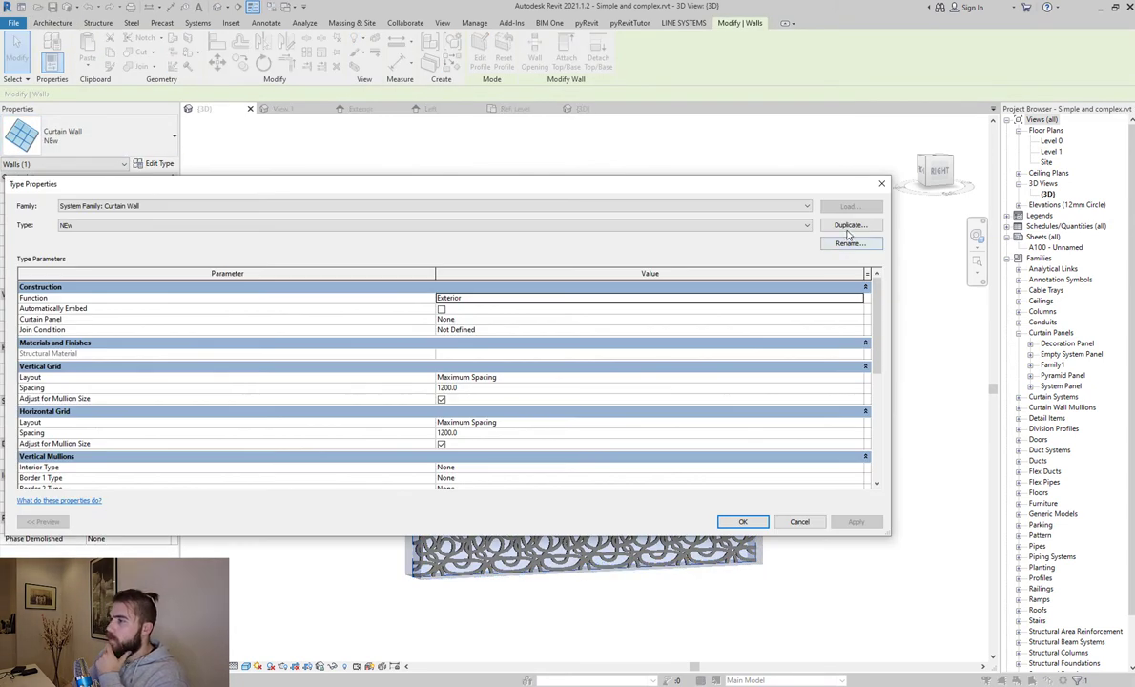
click(850, 226)
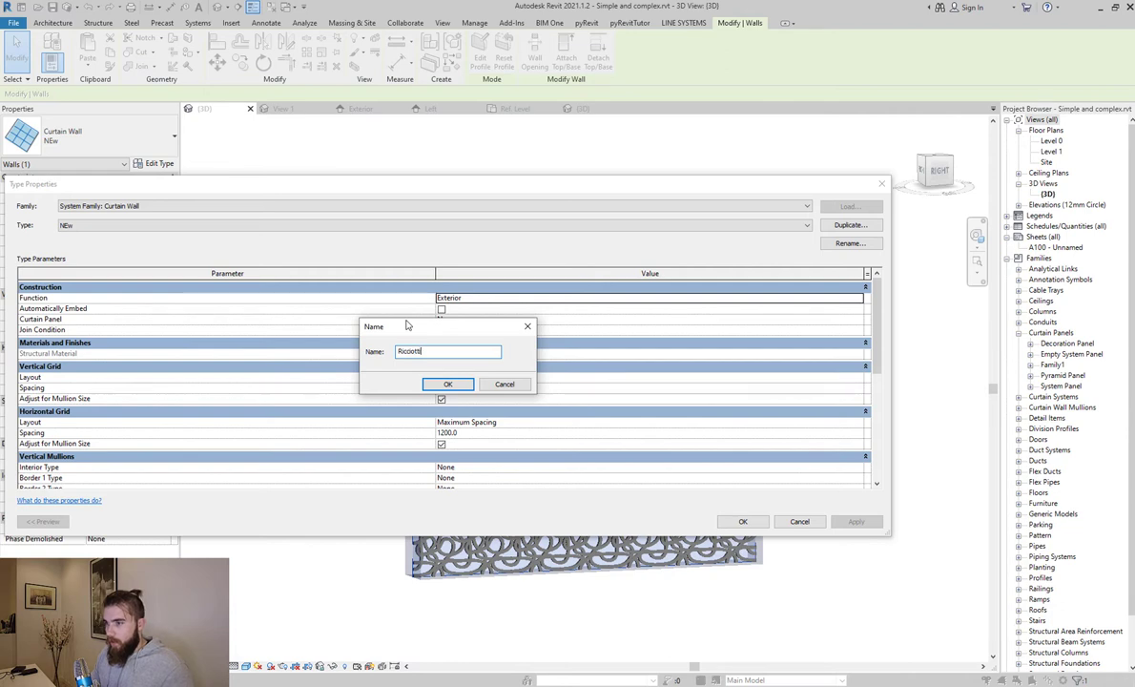
text(Ricciotti)
key(Return)
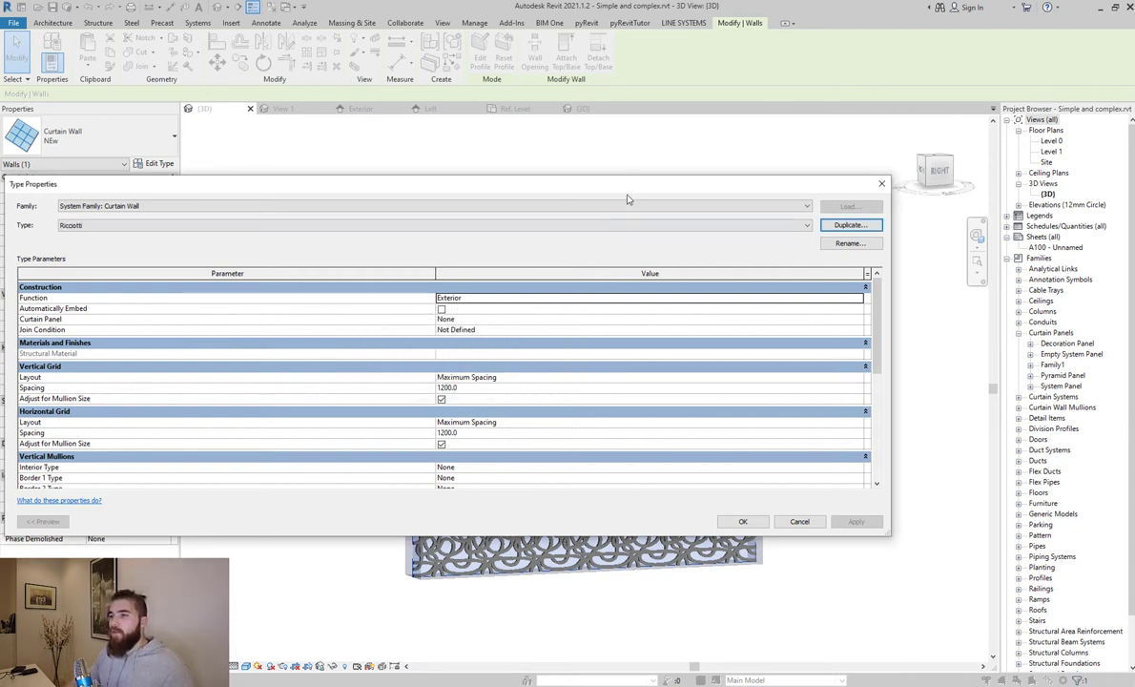
drag(635, 192, 694, 120)
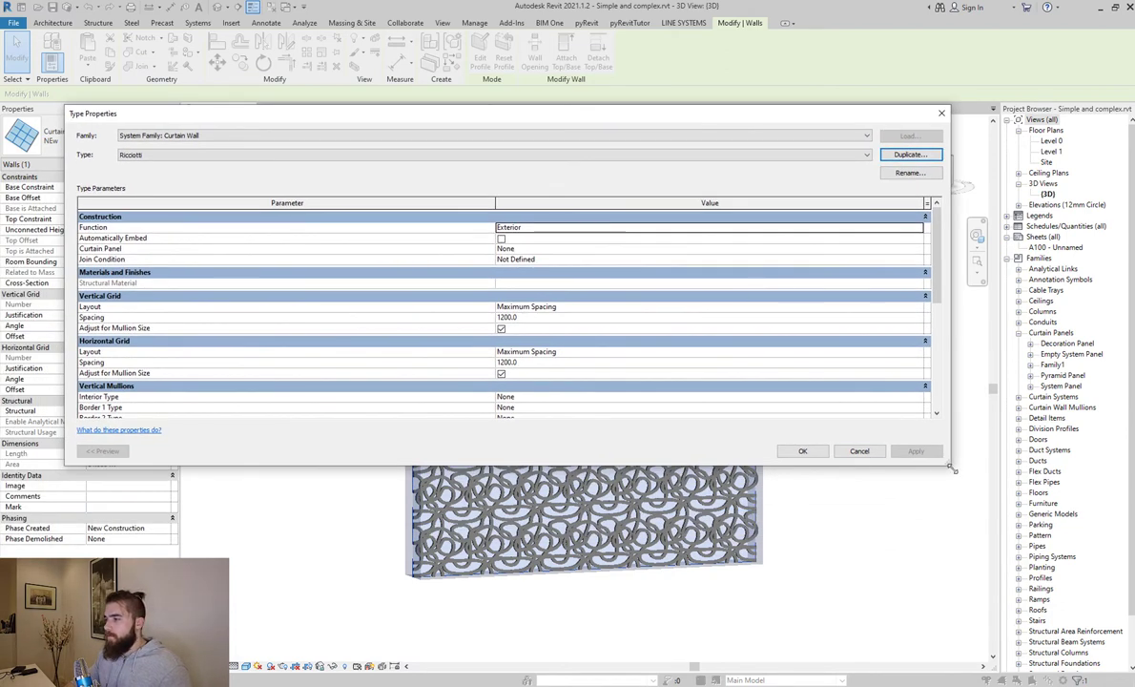
drag(946, 461, 946, 570)
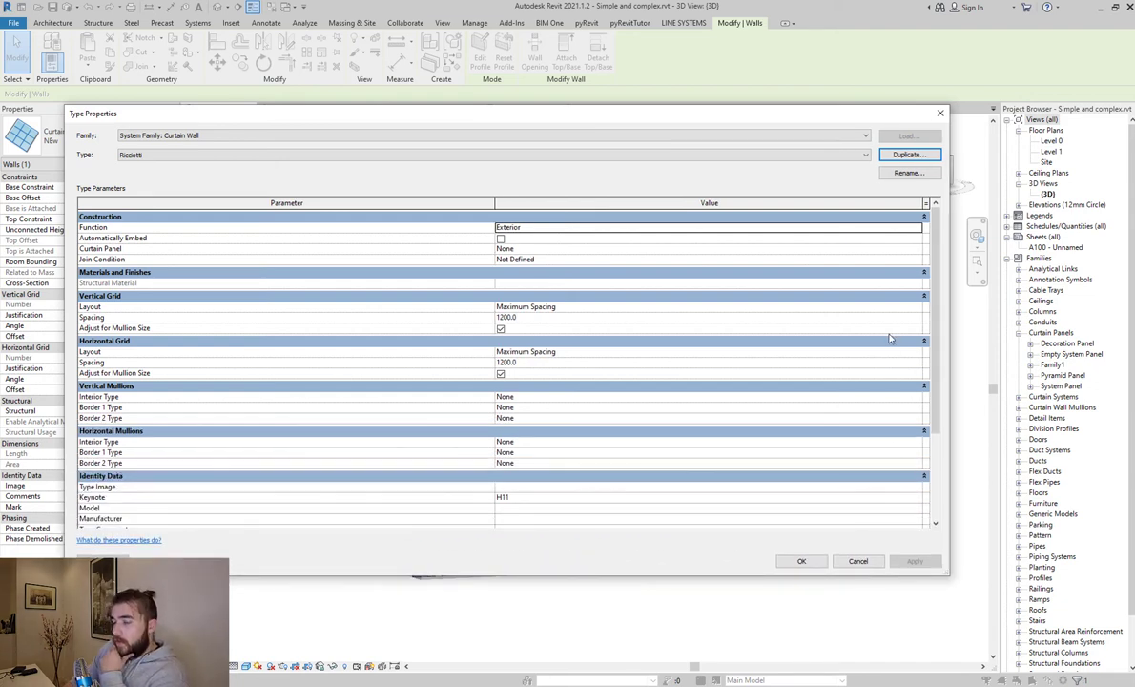
Step: Set both grids to Fixed Distance (1800, 2280) with Family1 as the curtain panel
click(860, 306)
click(916, 306)
click(918, 306)
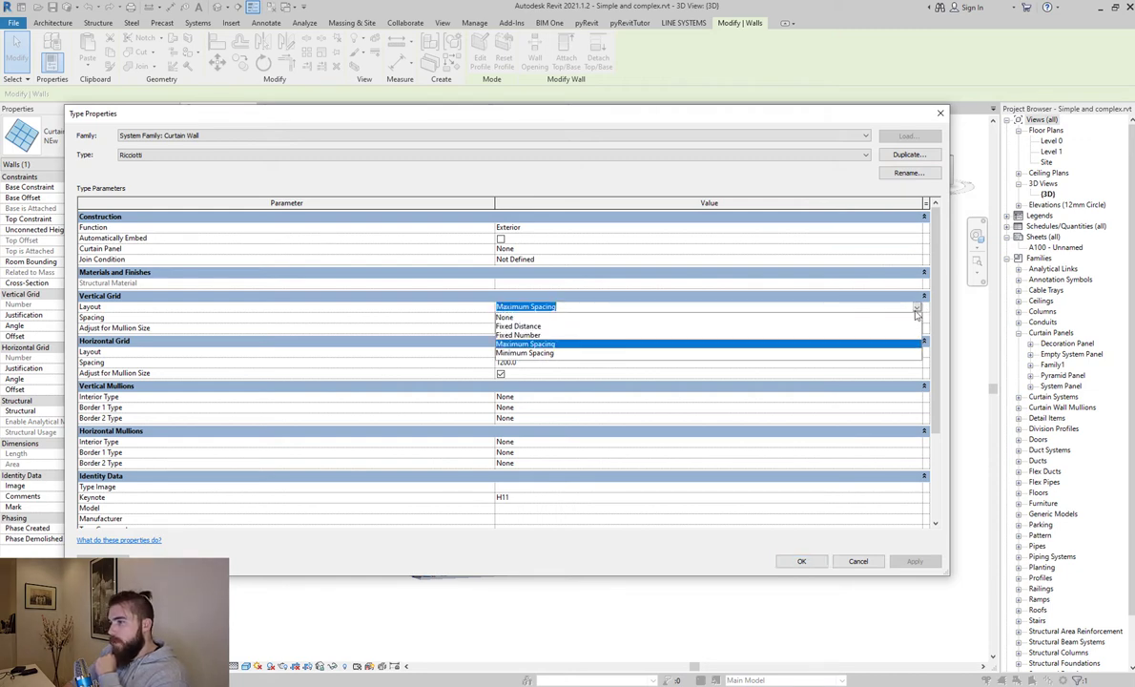
click(653, 326)
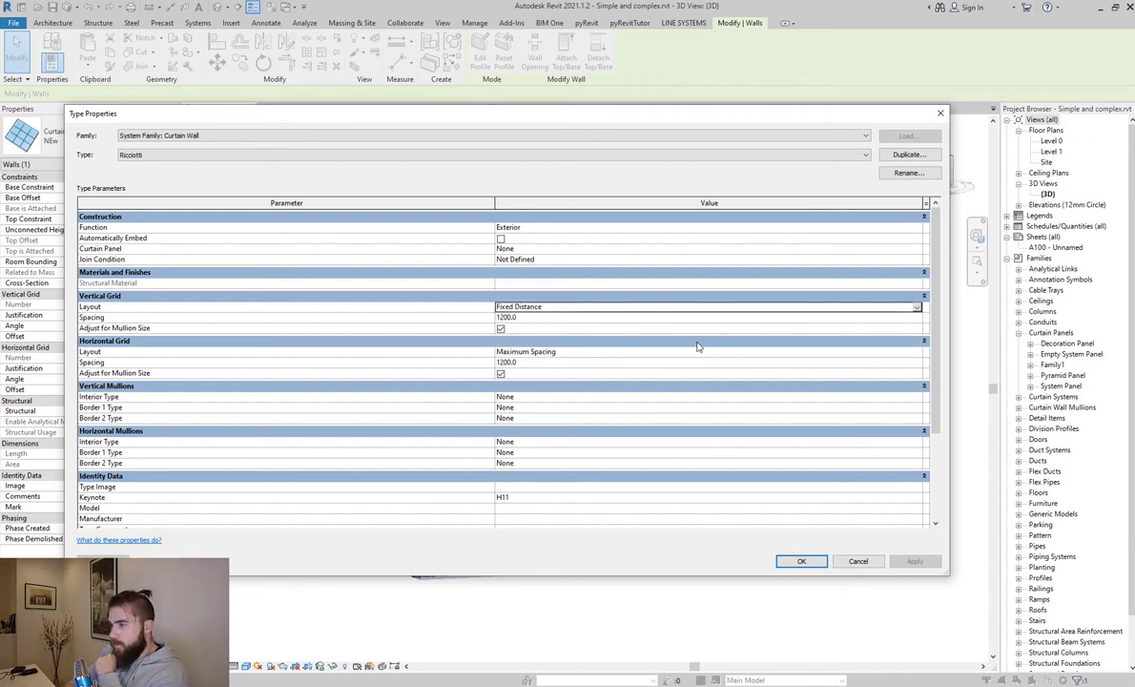
click(916, 352)
click(916, 352)
click(896, 371)
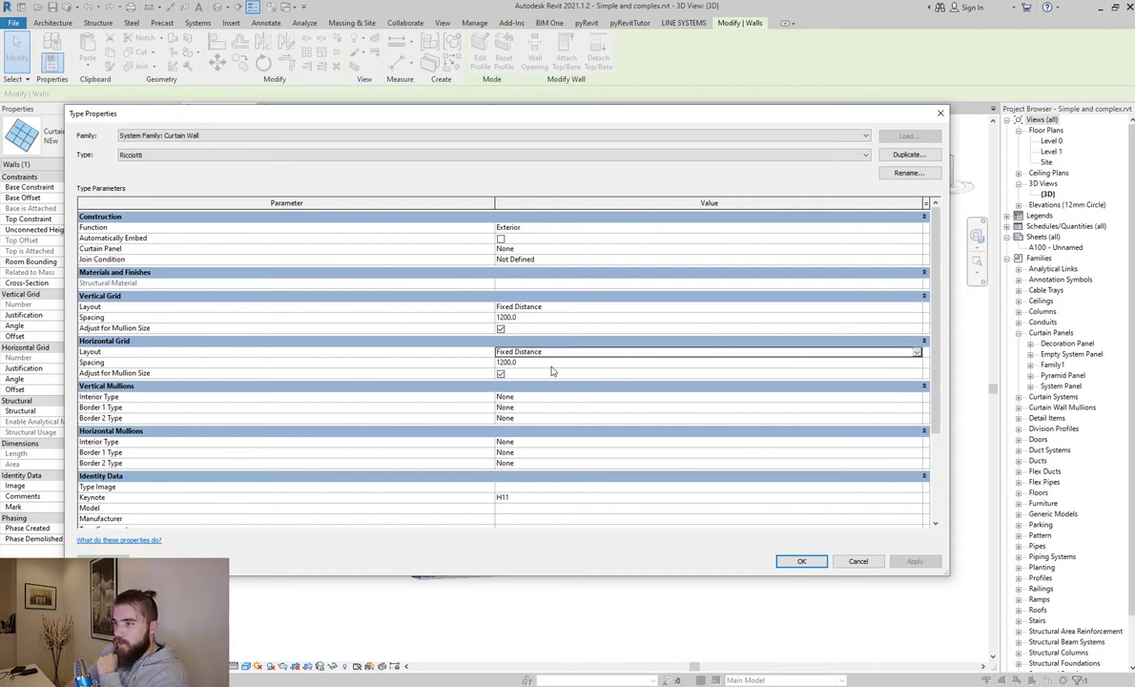
click(528, 321)
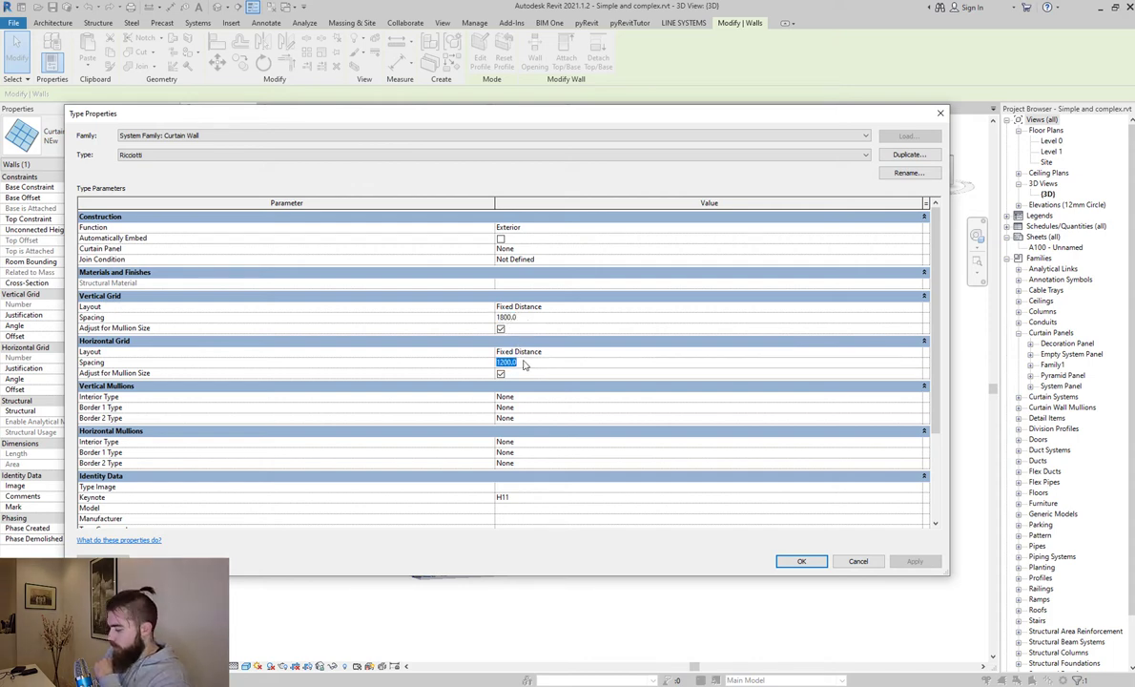
text(2)
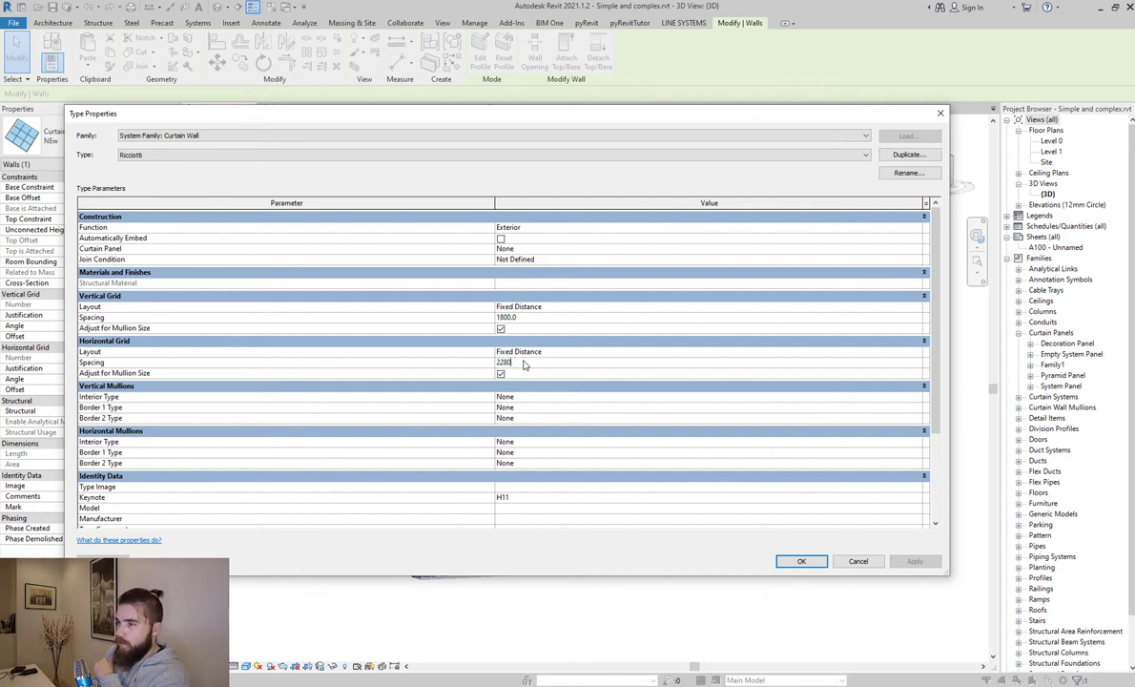
text(280)
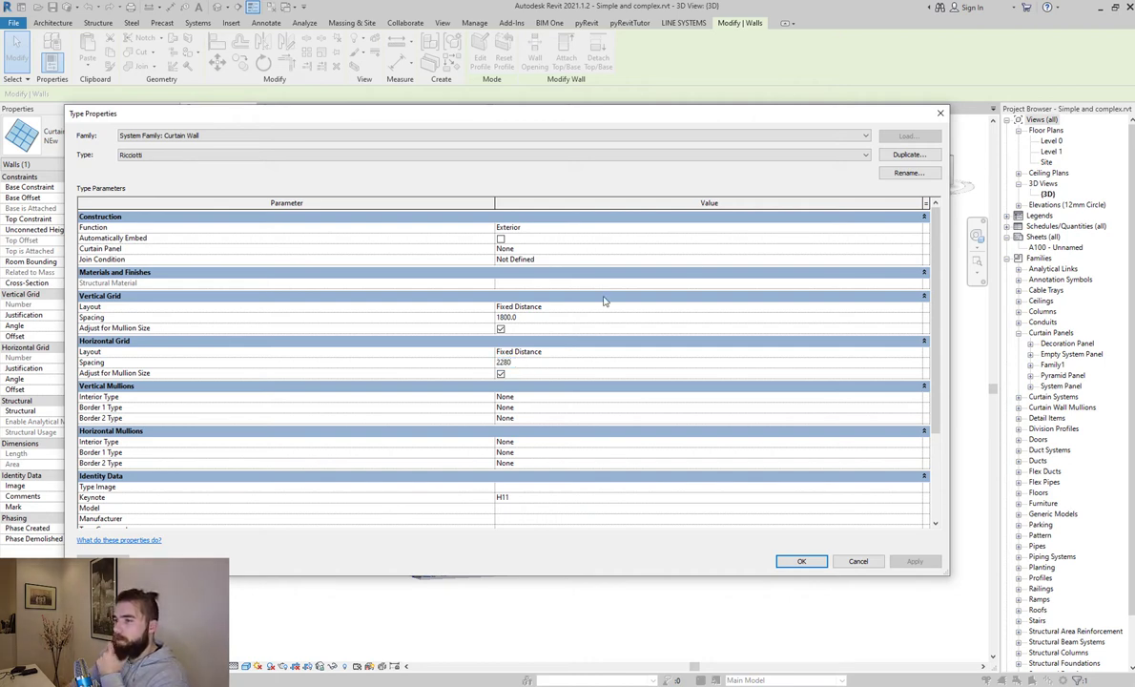
click(728, 250)
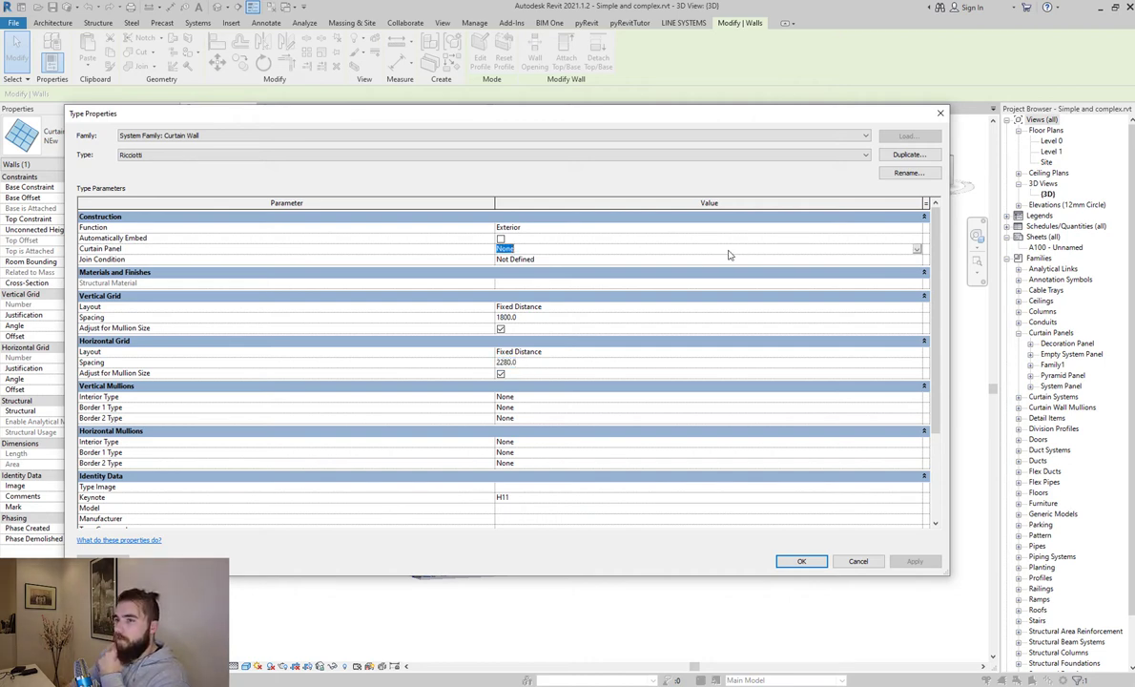
click(917, 249)
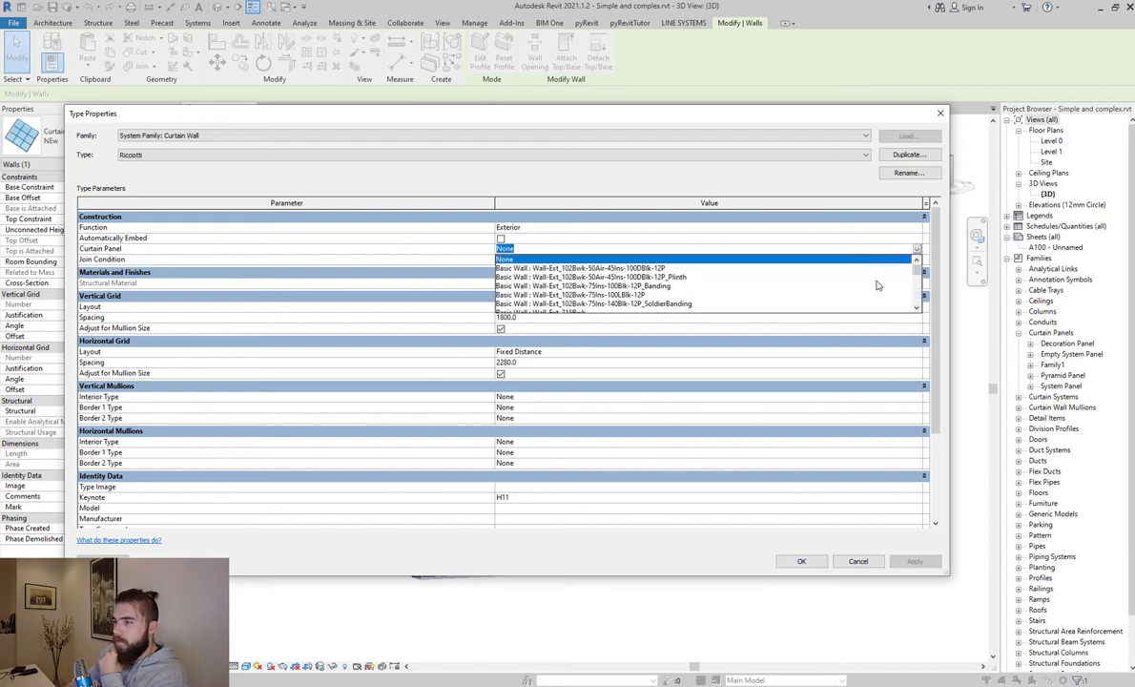
key(Return)
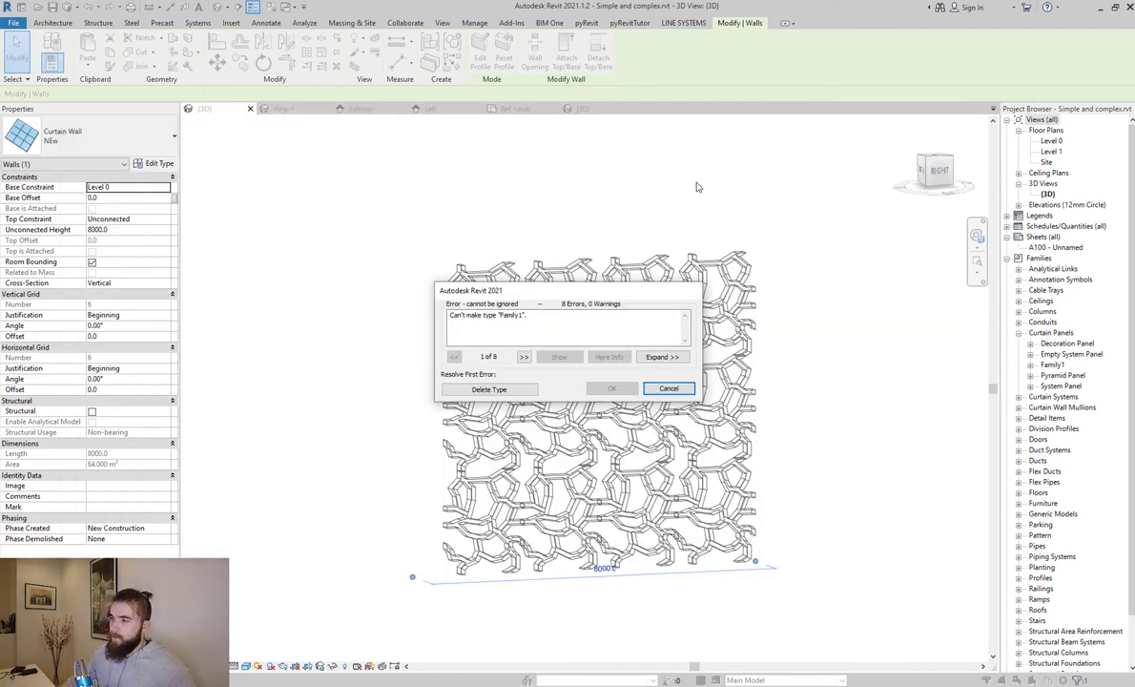
click(503, 392)
click(501, 391)
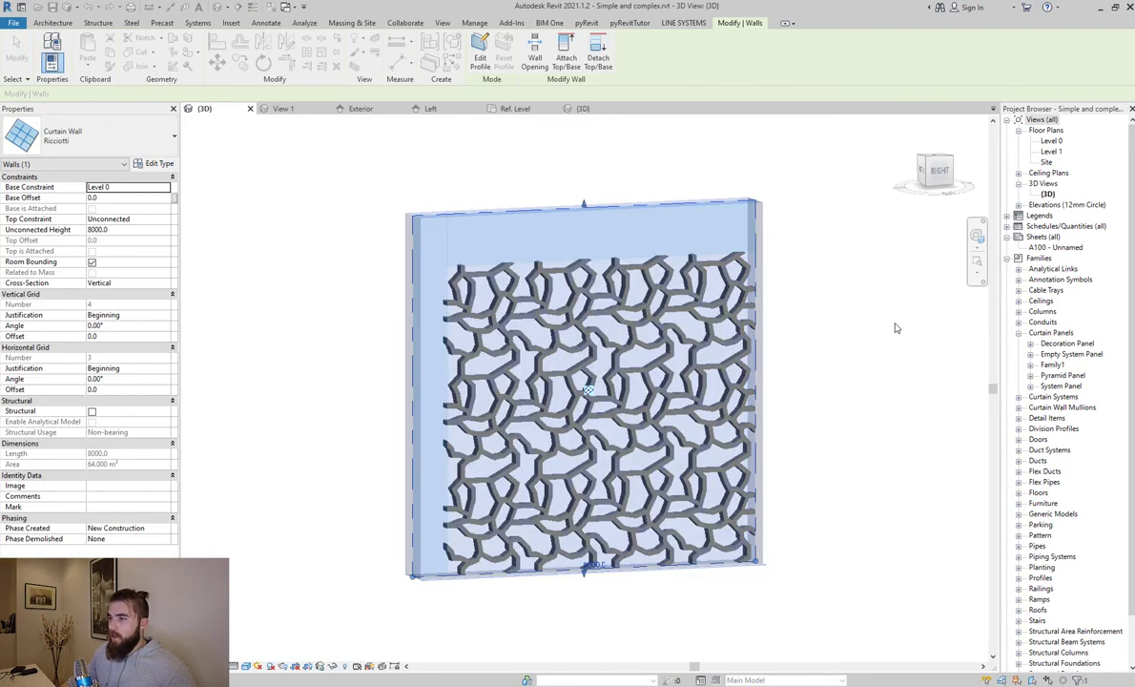
click(889, 355)
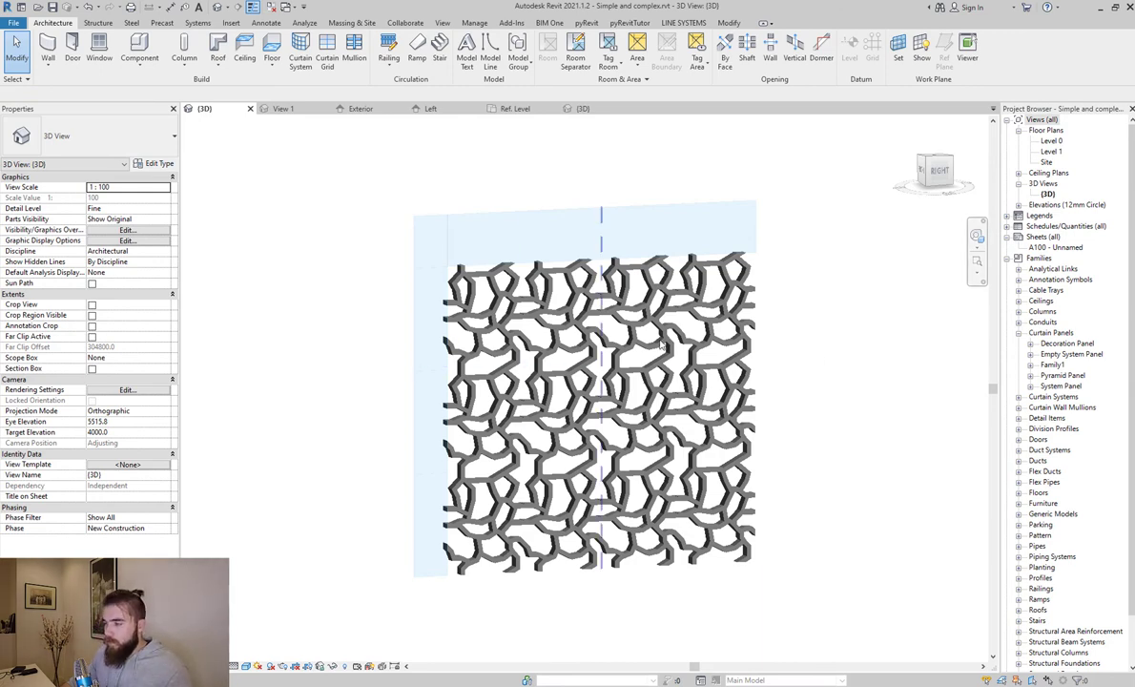
click(732, 234)
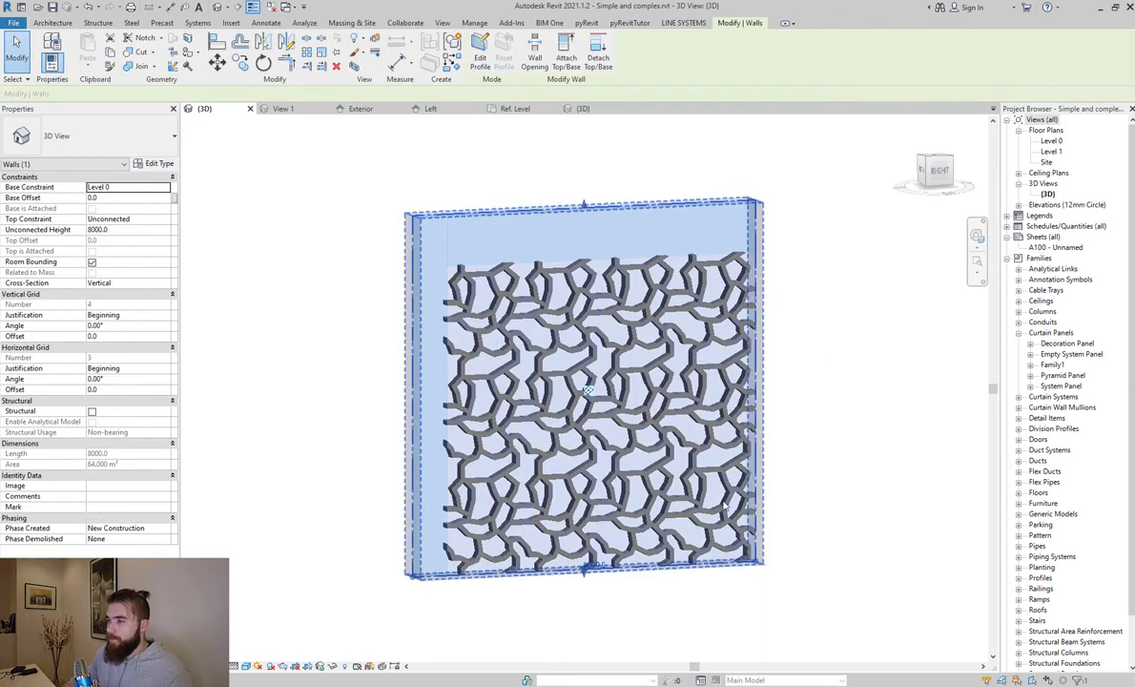
click(845, 409)
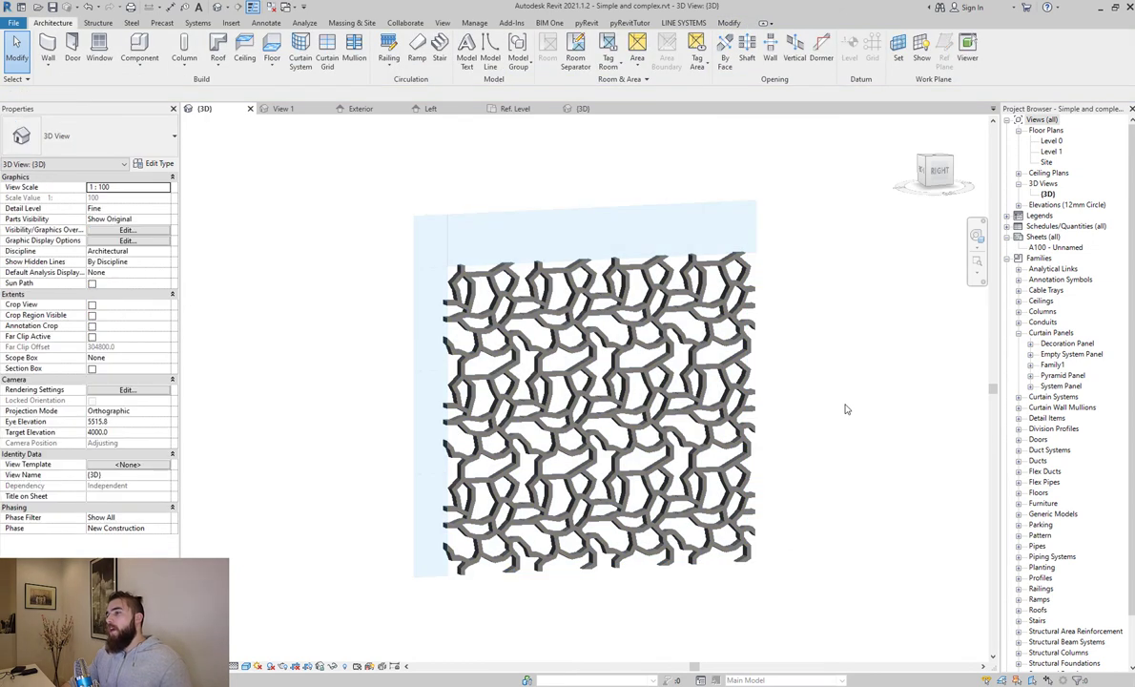
click(679, 370)
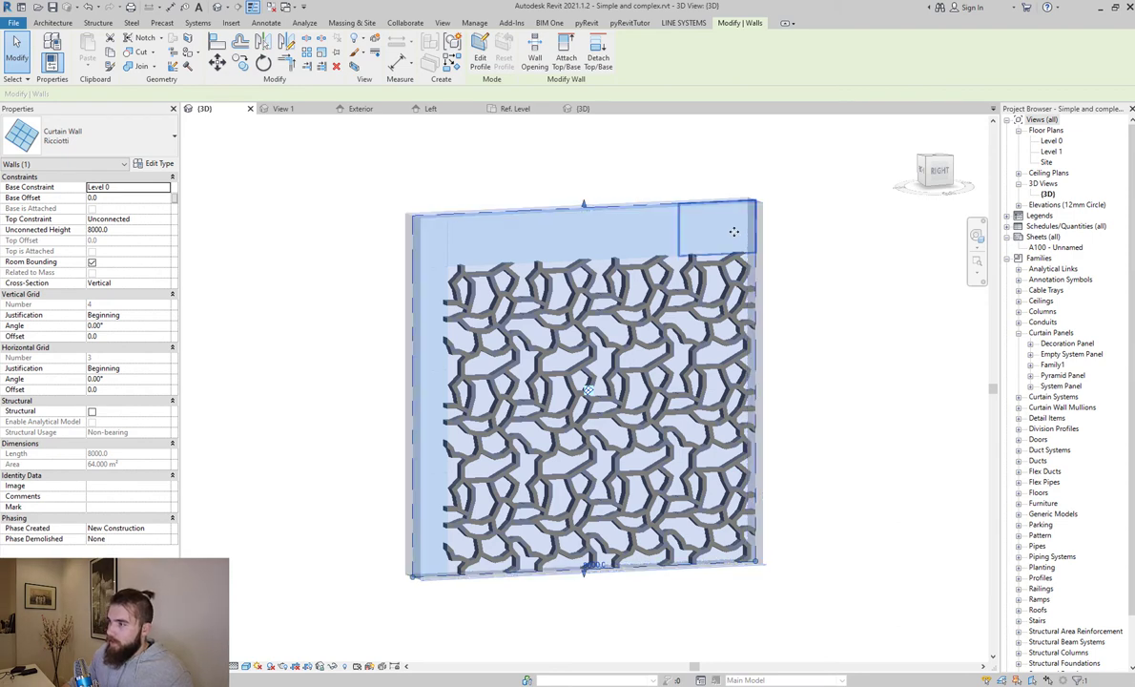
click(734, 232)
click(669, 236)
click(554, 236)
click(486, 236)
click(411, 249)
click(483, 298)
click(498, 296)
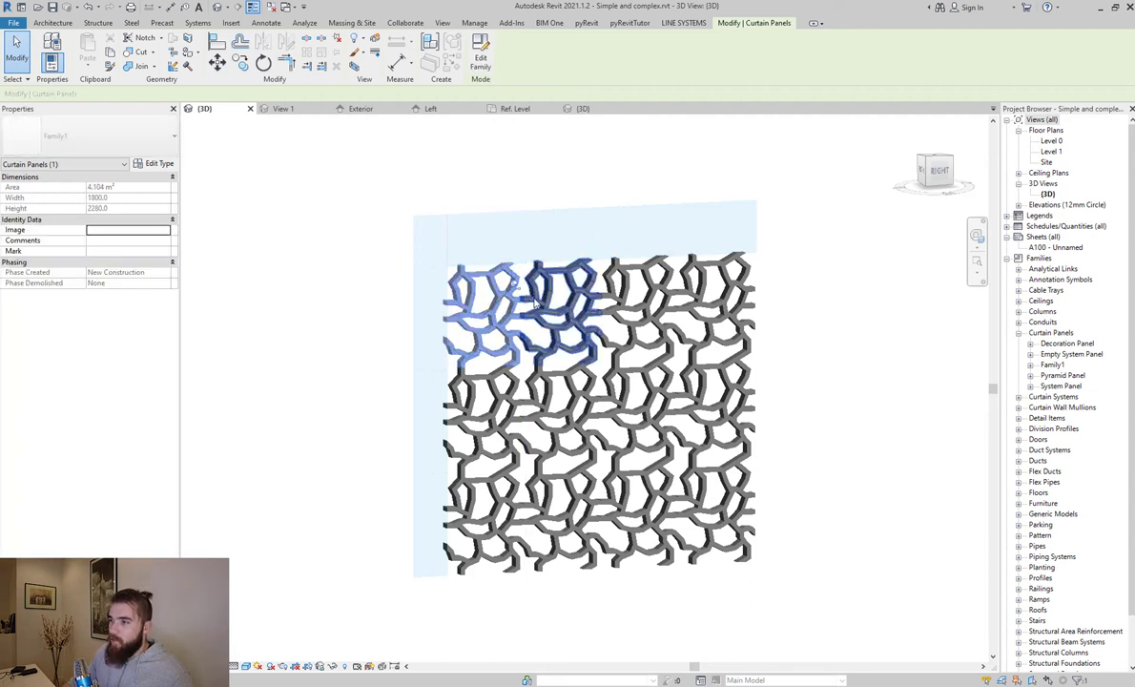
Step: Use Tab to cycle between the curtain wall and a single top-row lattice panel
click(535, 300)
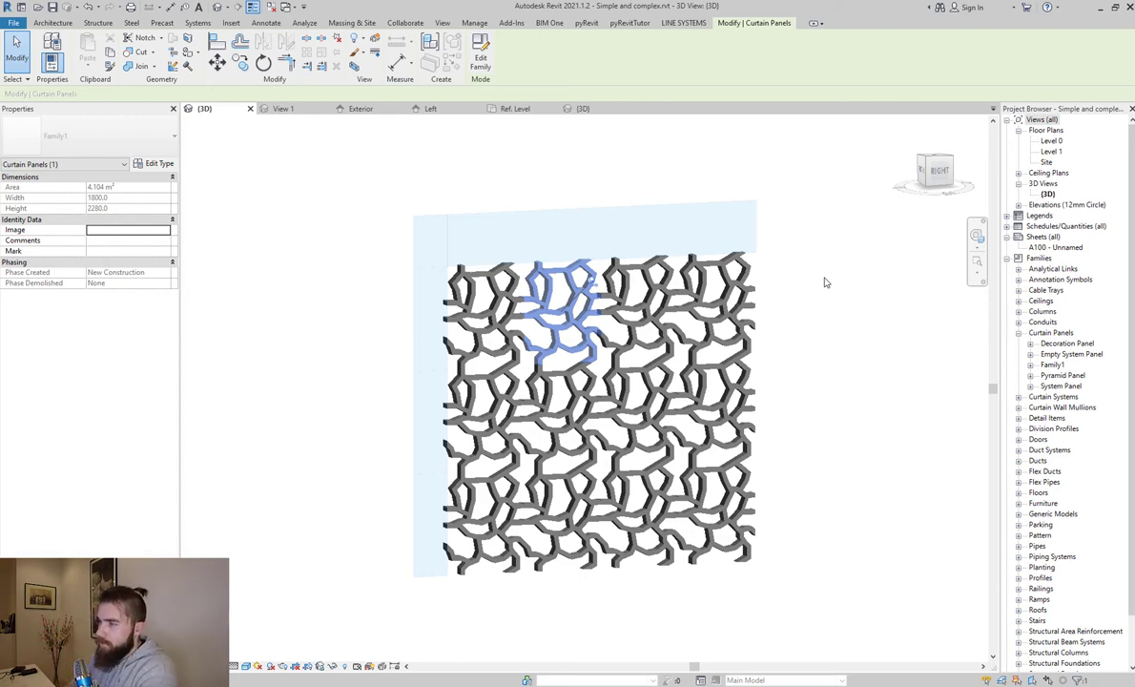
click(845, 310)
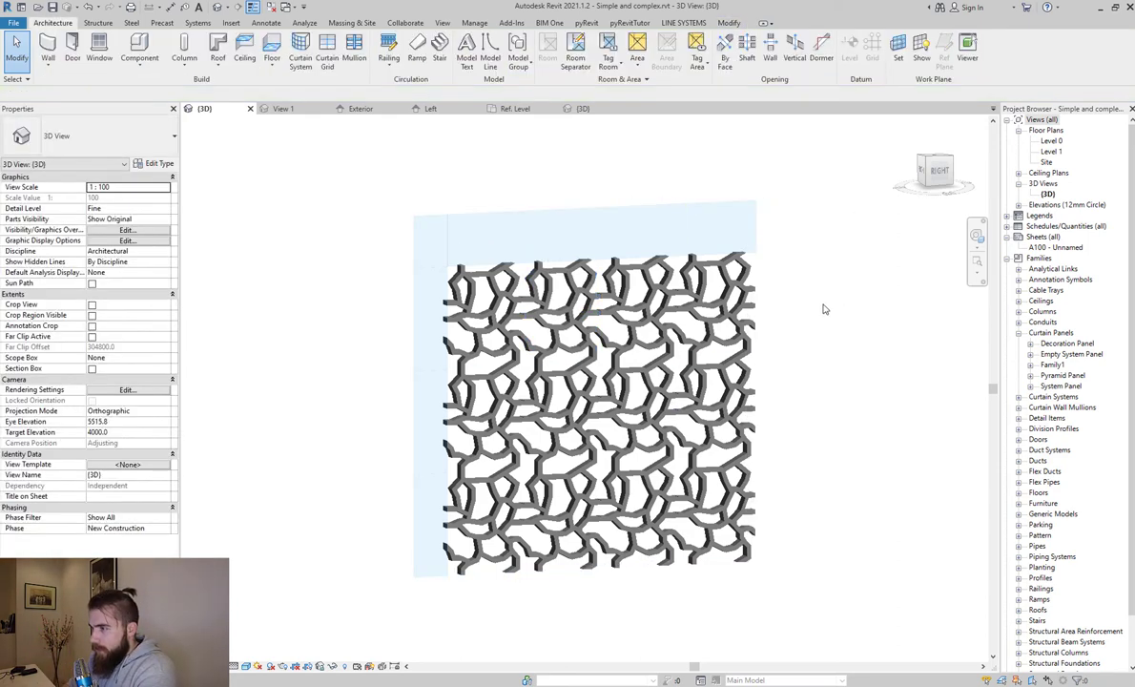
key(Tab)
click(566, 328)
click(566, 327)
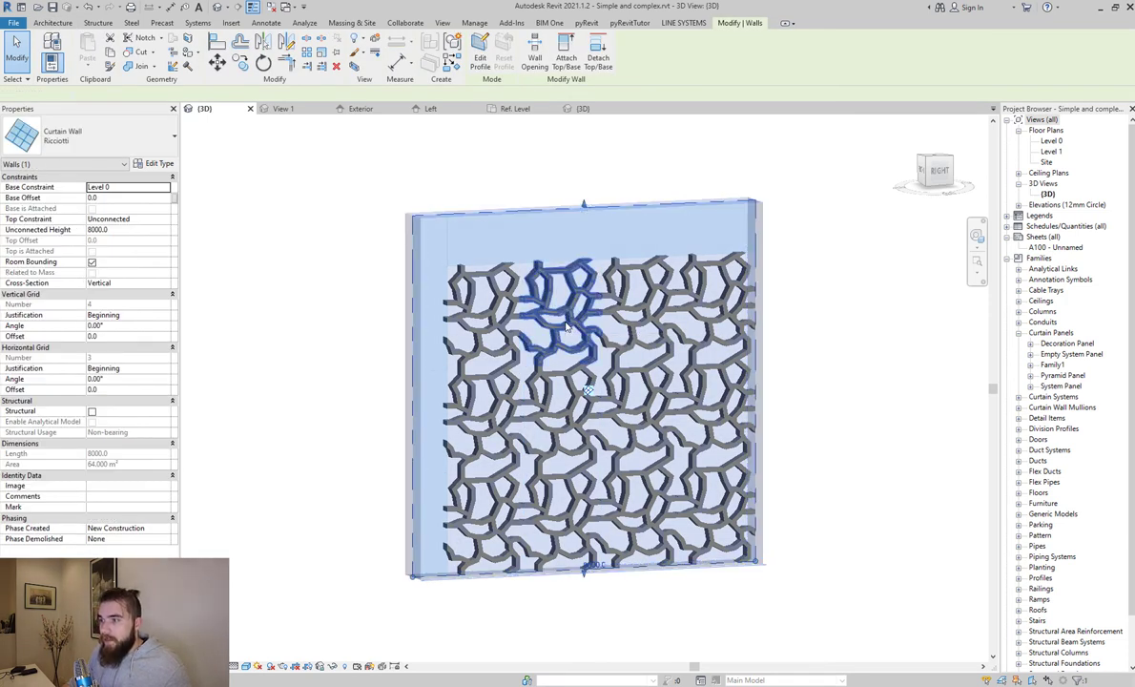
click(567, 327)
Step: Select the whole curtain wall and lower lattice panels, then bring up Windows search
click(621, 312)
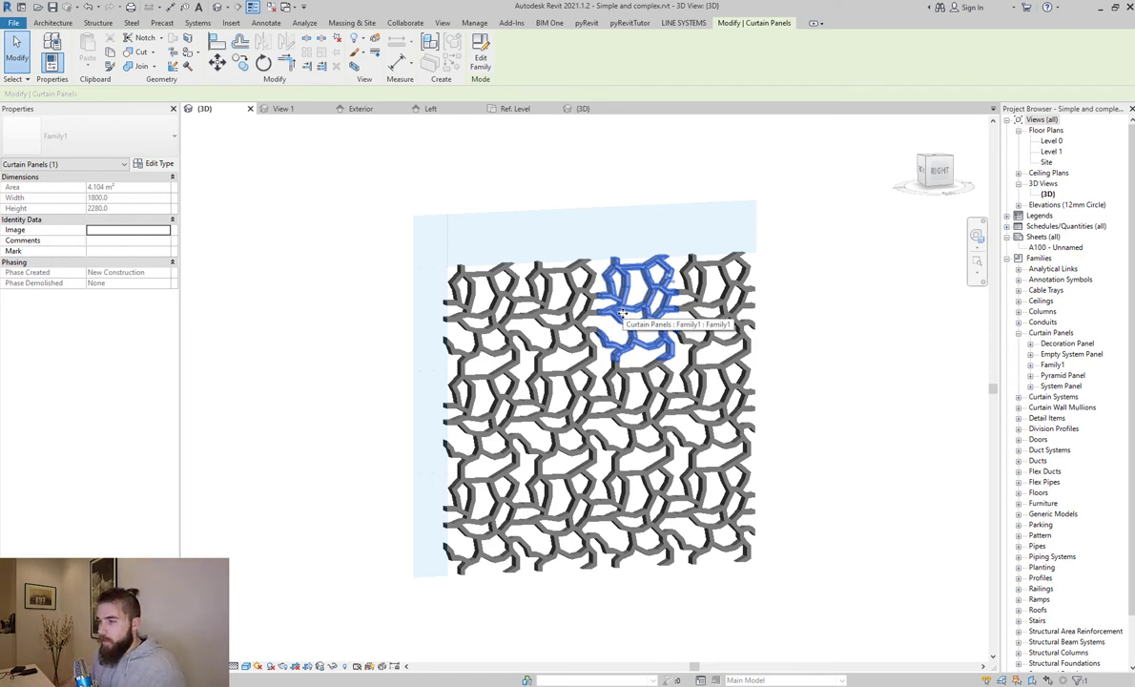
click(892, 319)
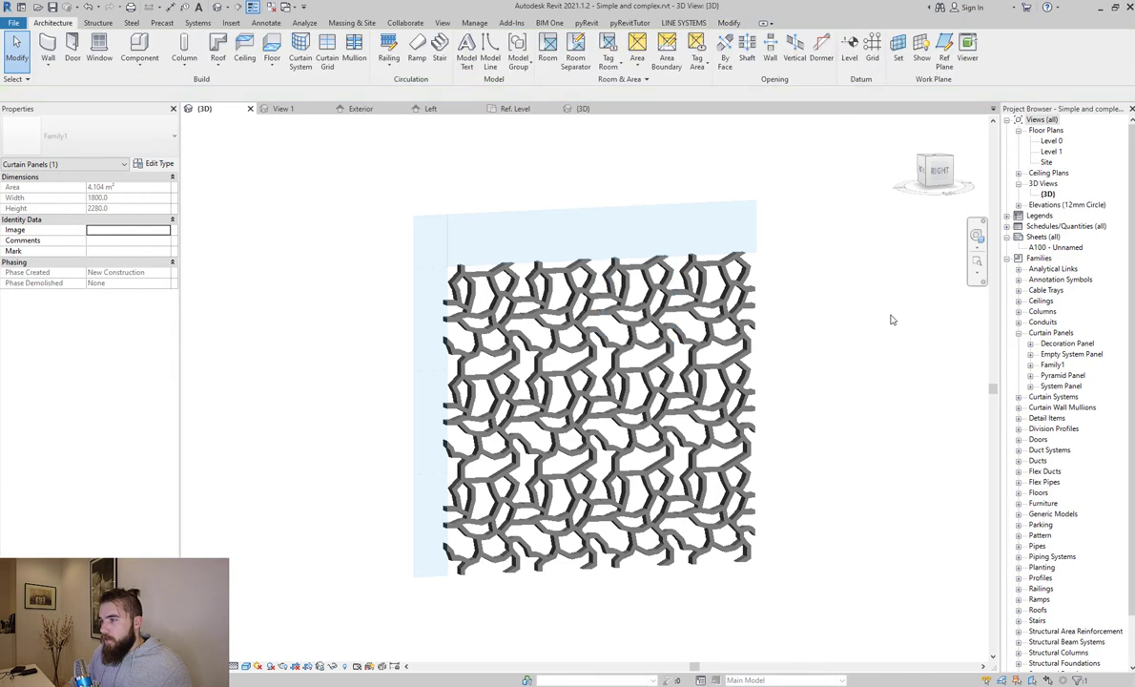
click(543, 209)
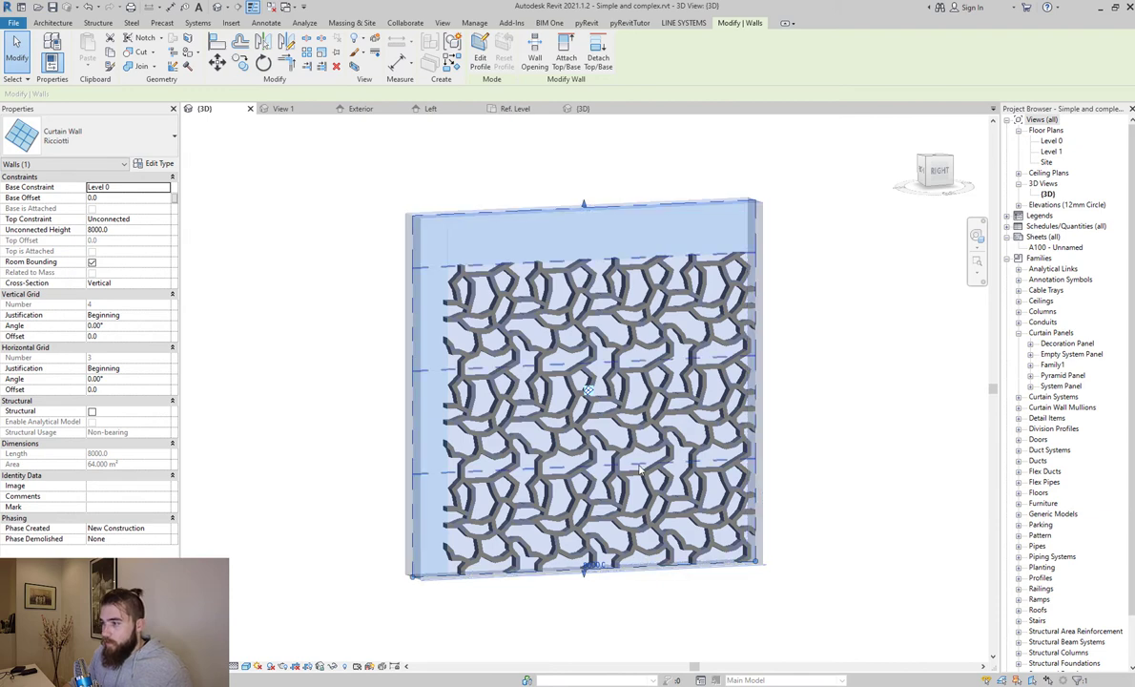
click(600, 479)
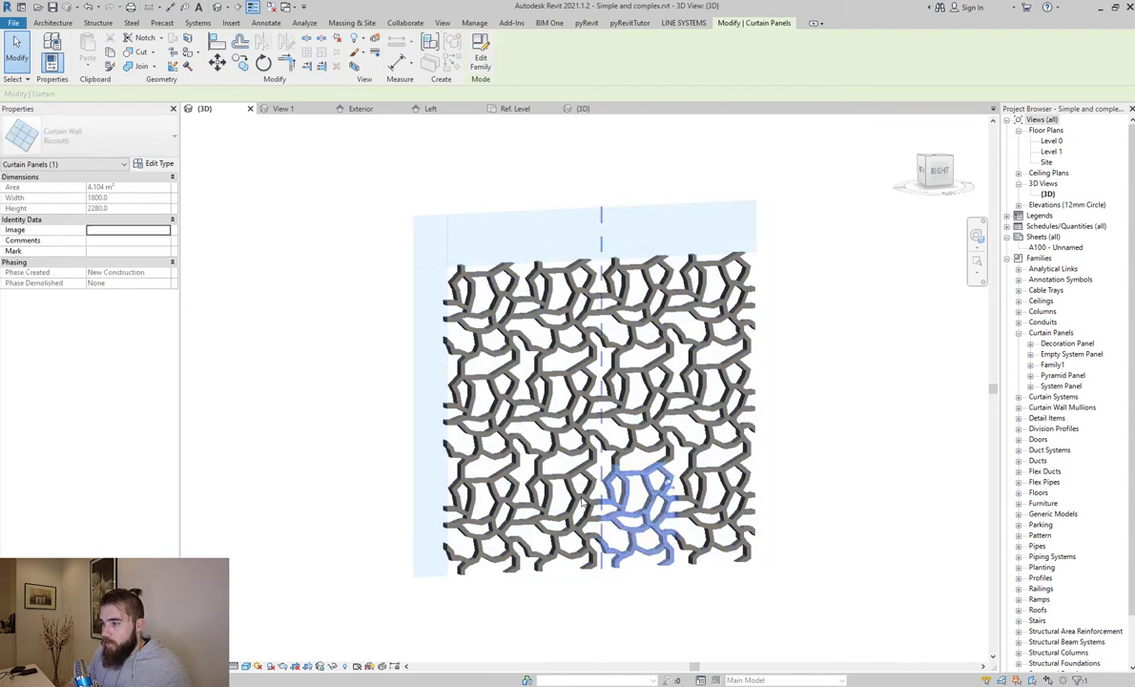
click(486, 515)
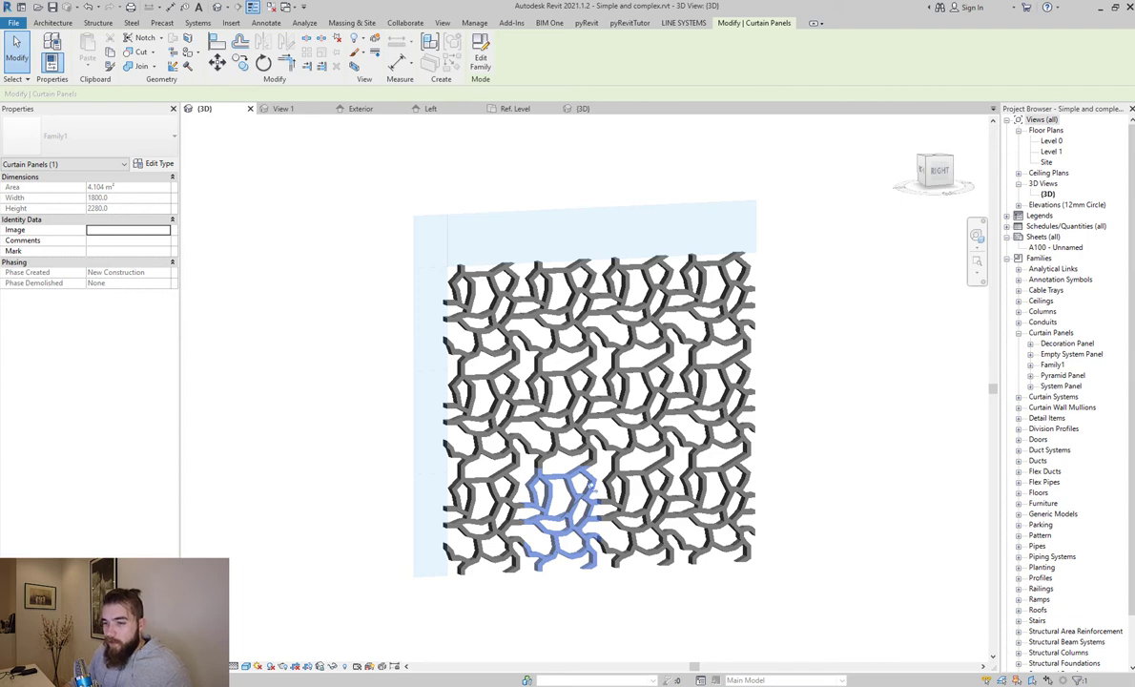
key(super)
Step: Launch Calculator via the 'calc' search and compute 1800 × 8 = 14,400
text(calc)
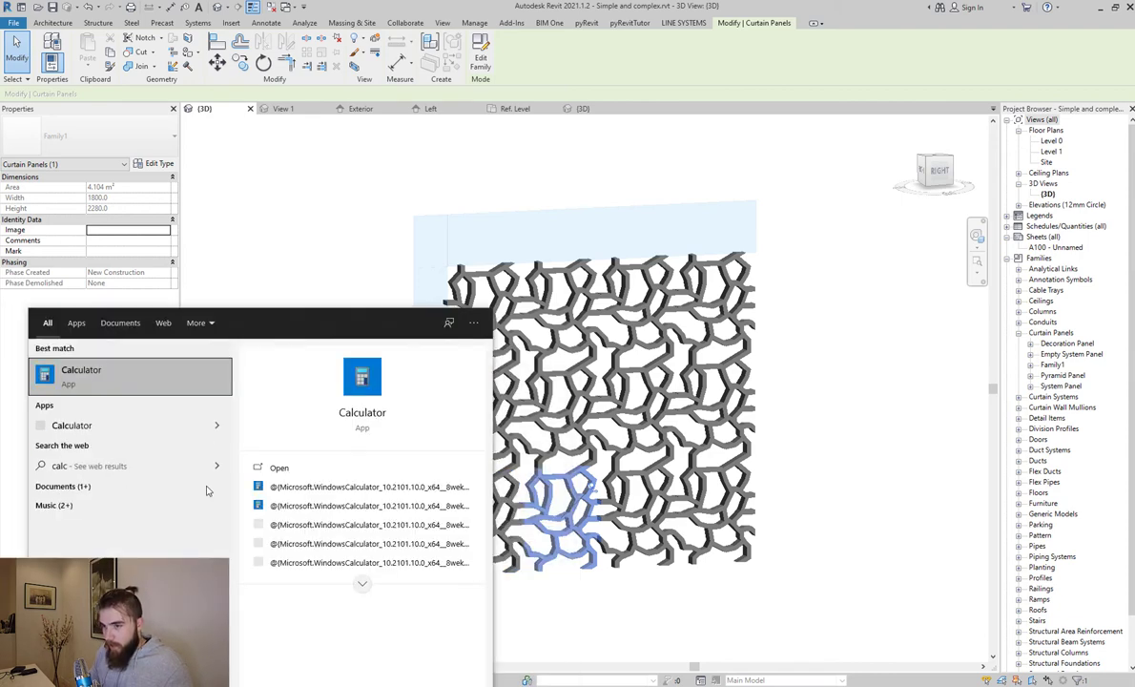
key(Return)
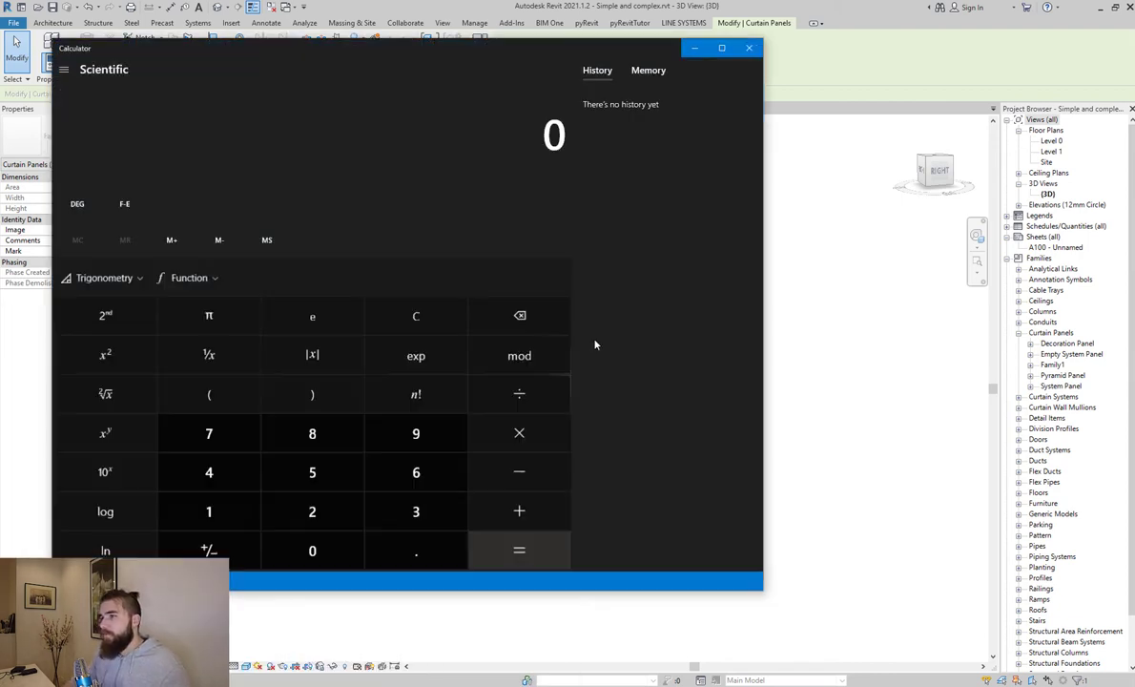
text(1800*)
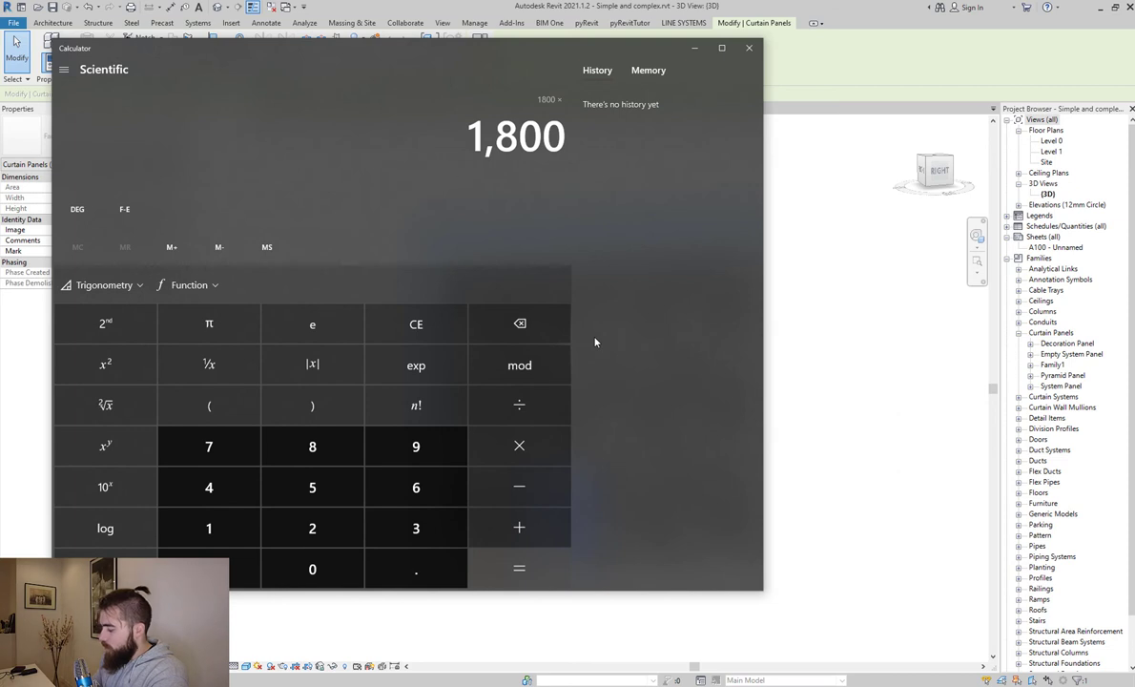
text(8)
key(Return)
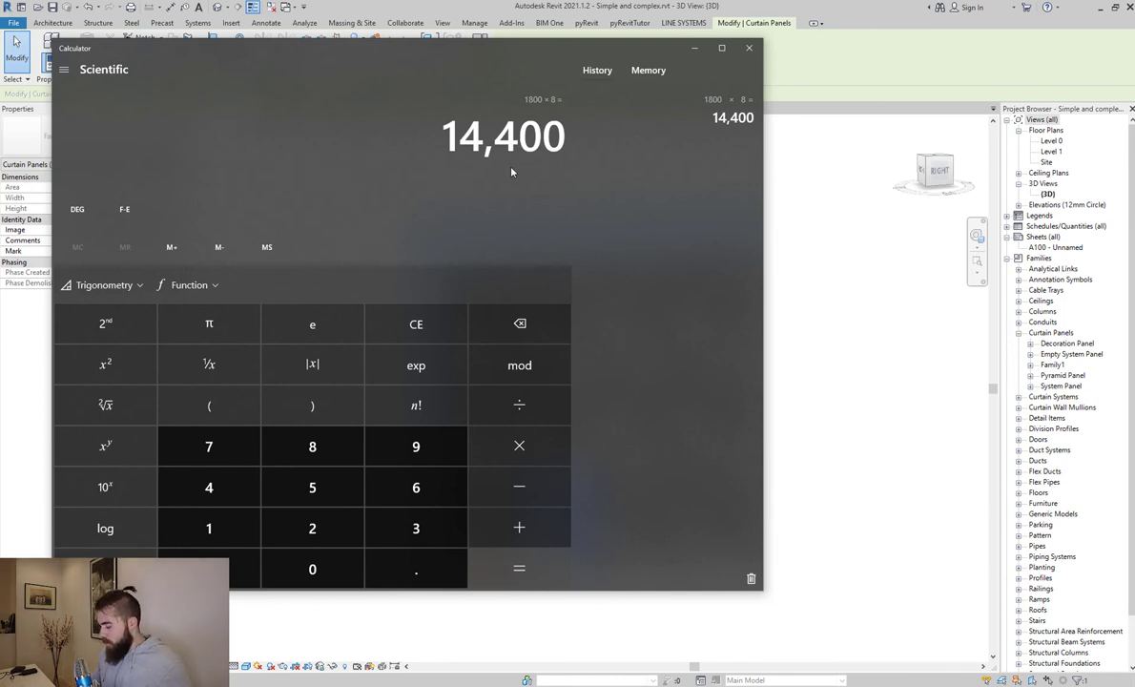
Step: Compute 2280 × 4 = 9,120, then switch back to Revit with the wall selected
text(2280)
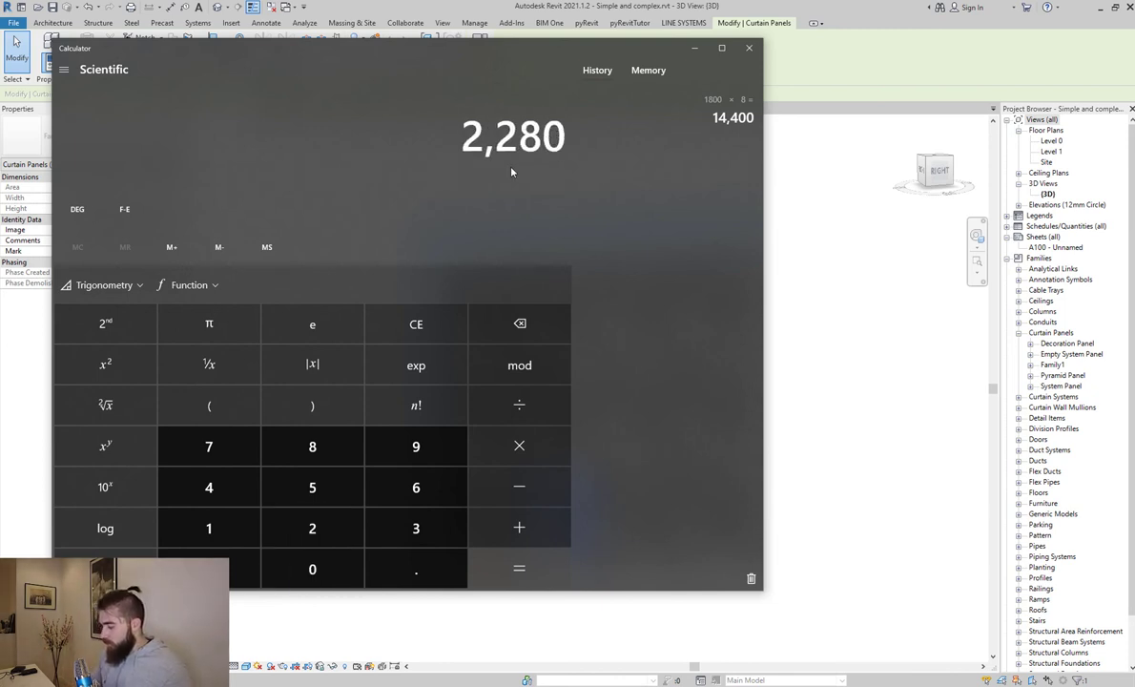
text(*4)
key(Return)
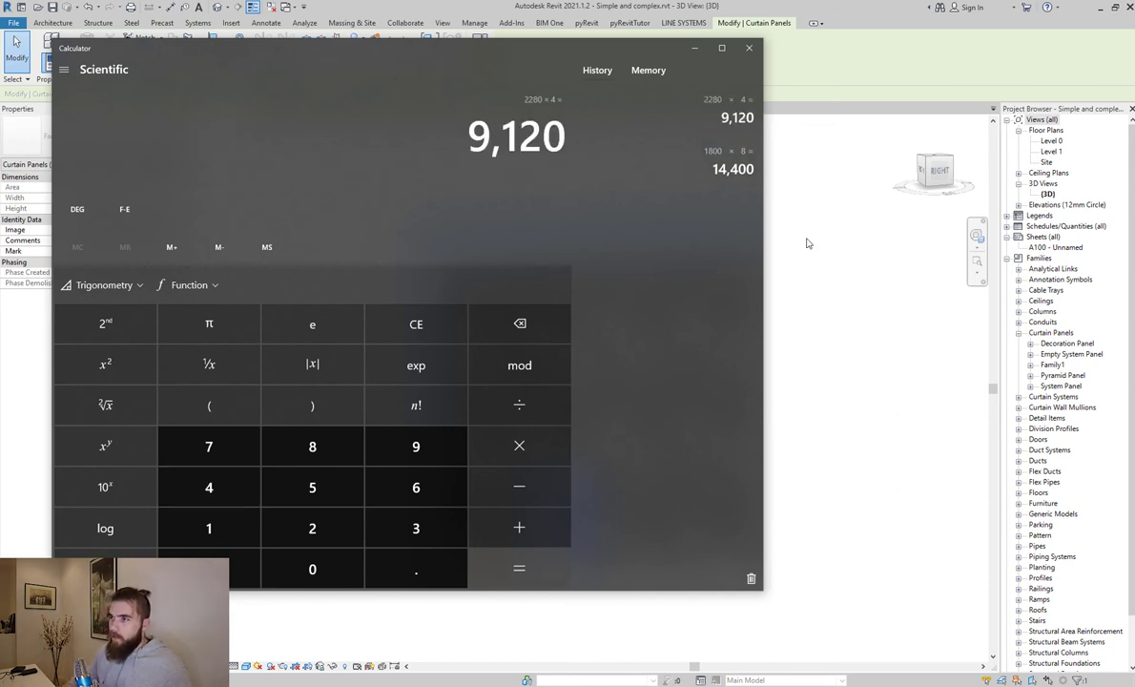
key(alt+Tab)
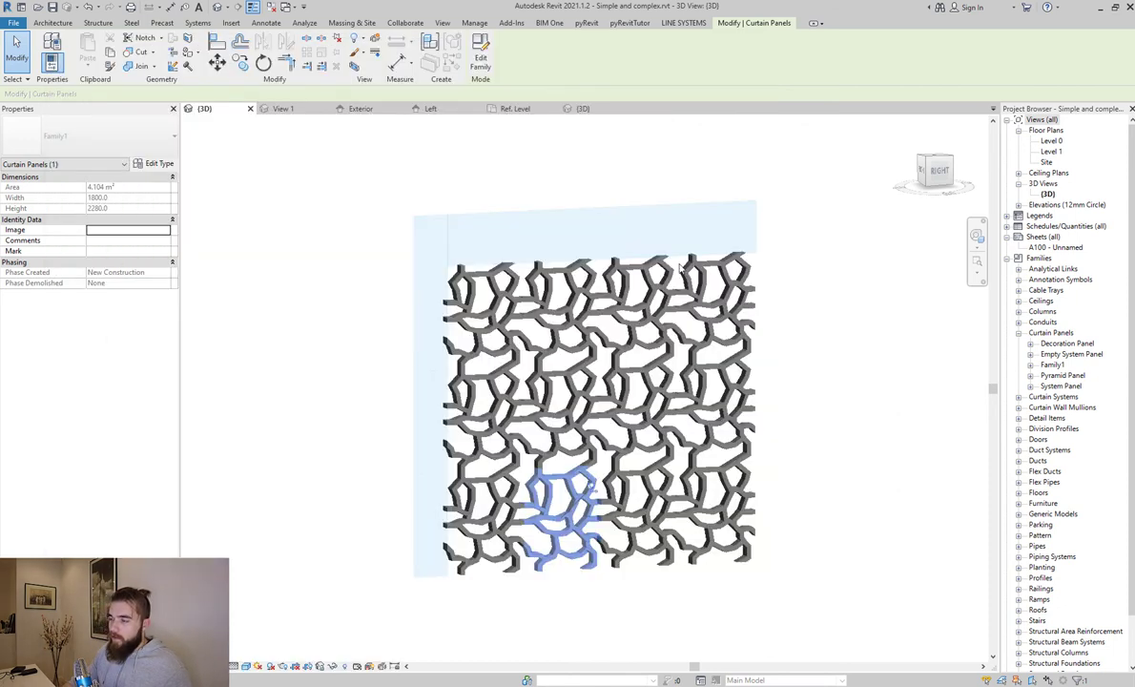
click(505, 202)
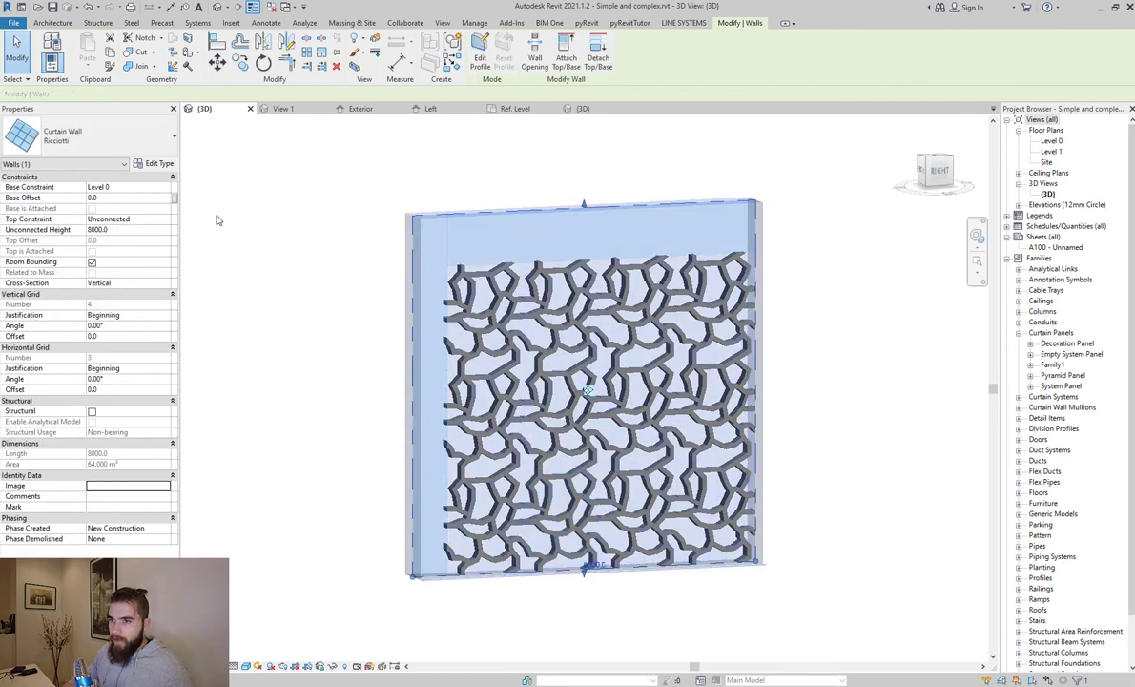
key(alt+Tab)
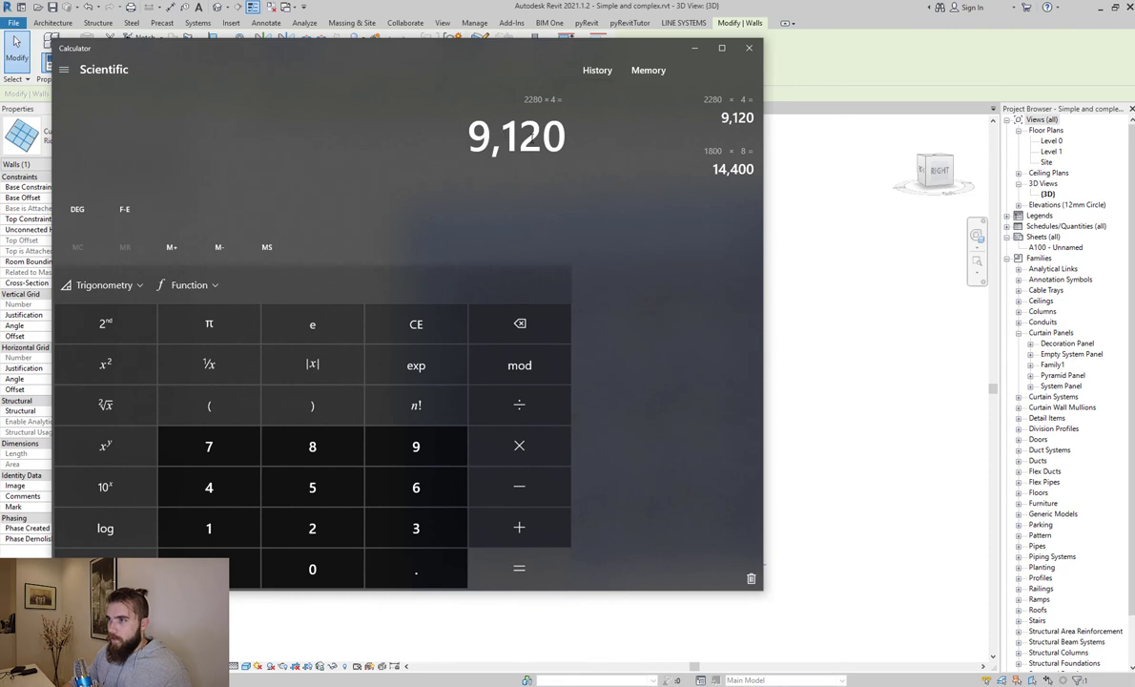
key(alt+Tab)
Step: Set the curtain wall's Unconnected Height to 9120 in Properties
click(135, 233)
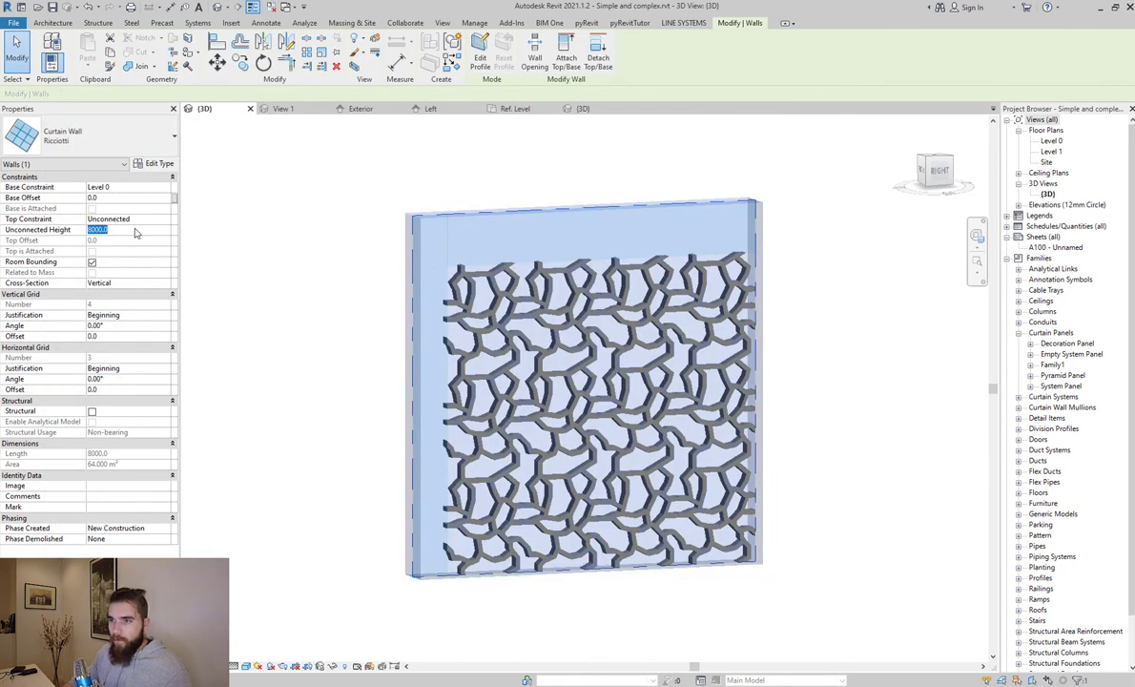
text(9)
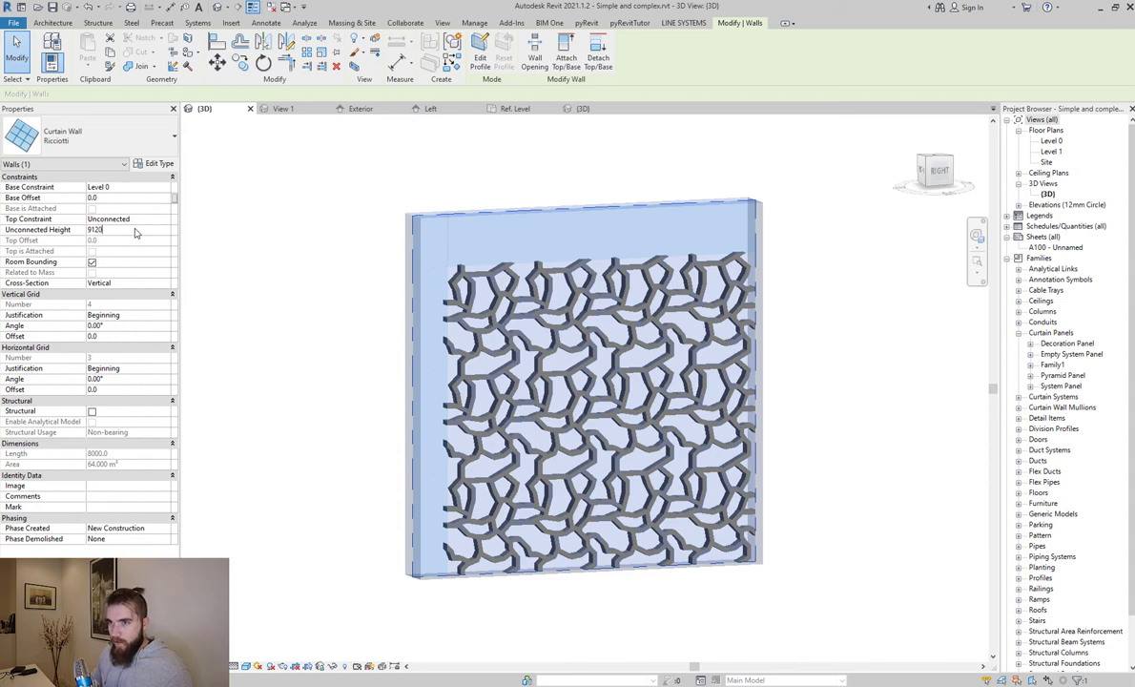
text(120)
key(Return)
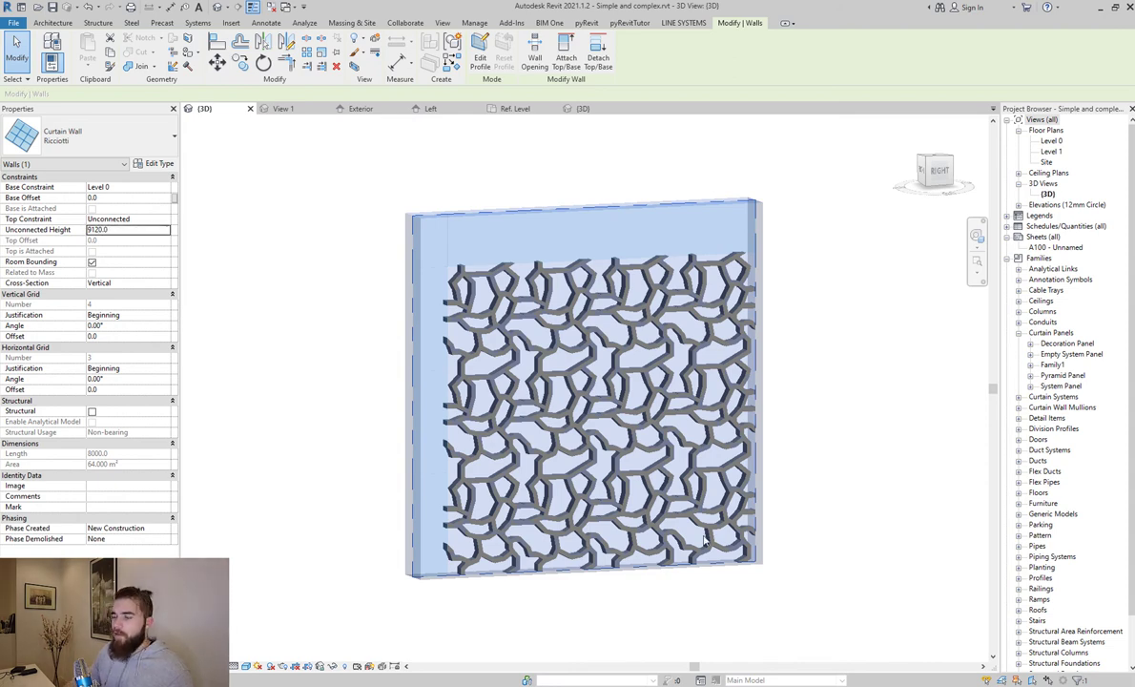
click(794, 426)
scroll(794, 426, down, 4)
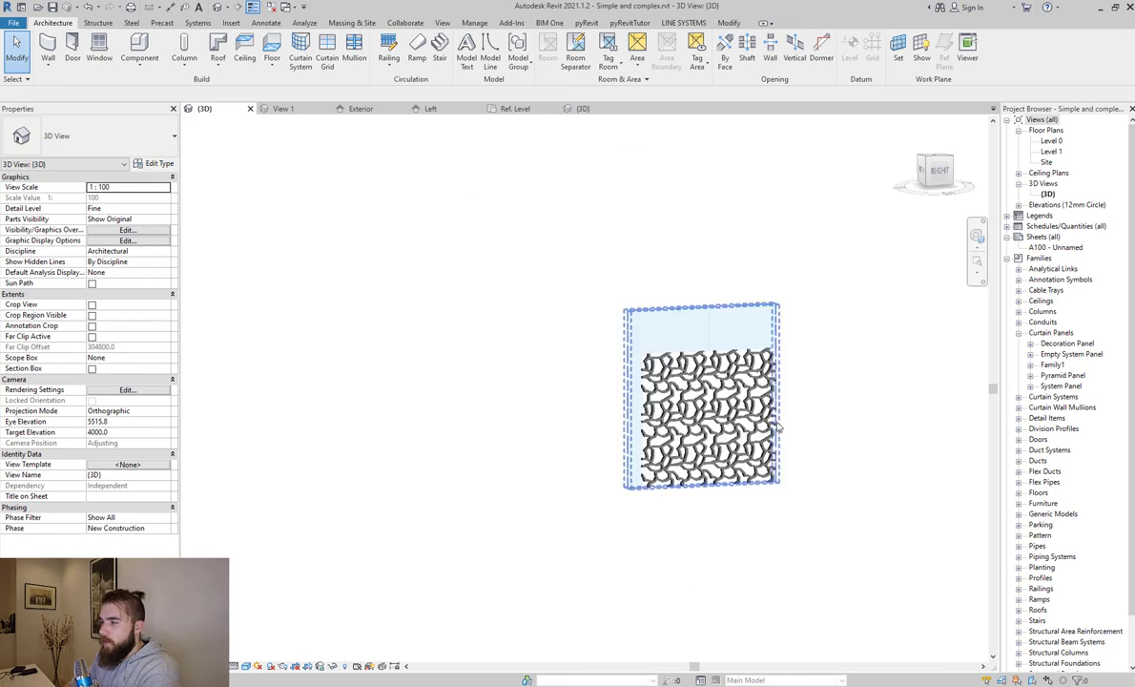
Step: Change the curtain wall's length dimension to 14400 and zoom to fit (ZF)
click(827, 439)
click(828, 439)
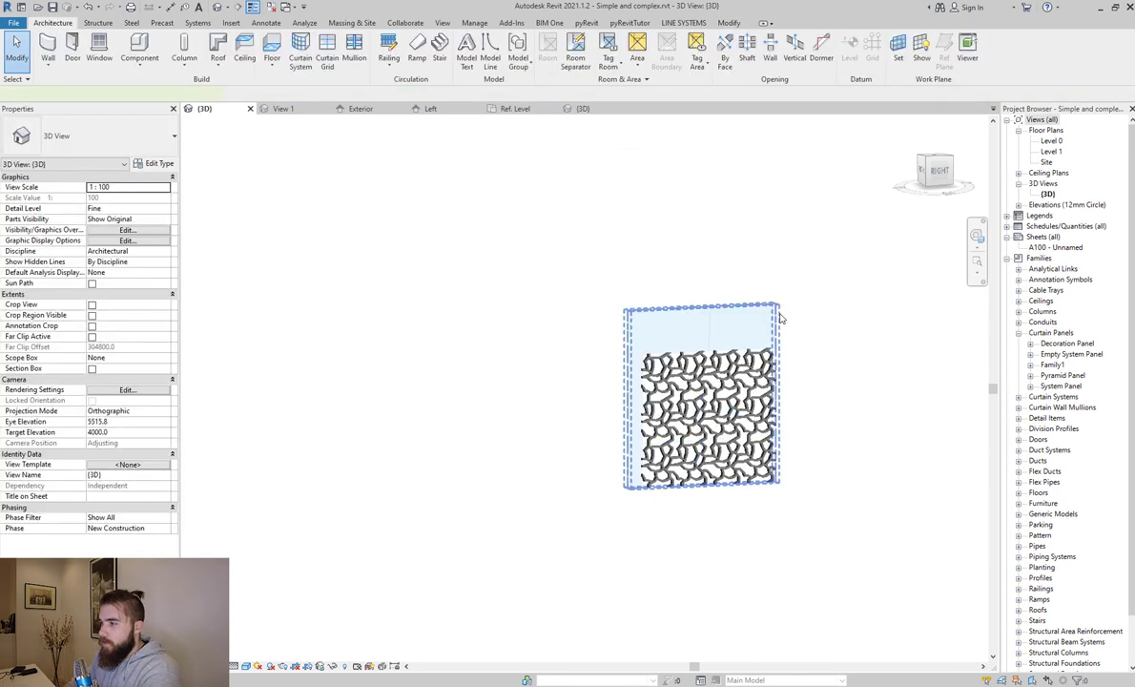
click(776, 401)
click(707, 487)
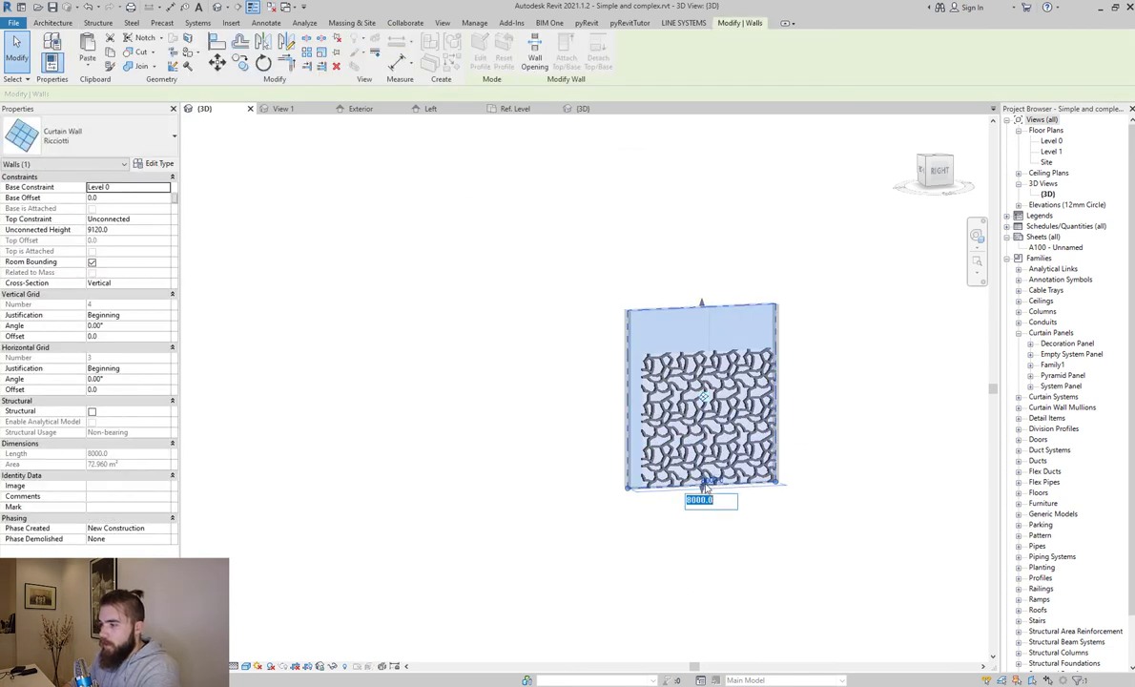
text(144)
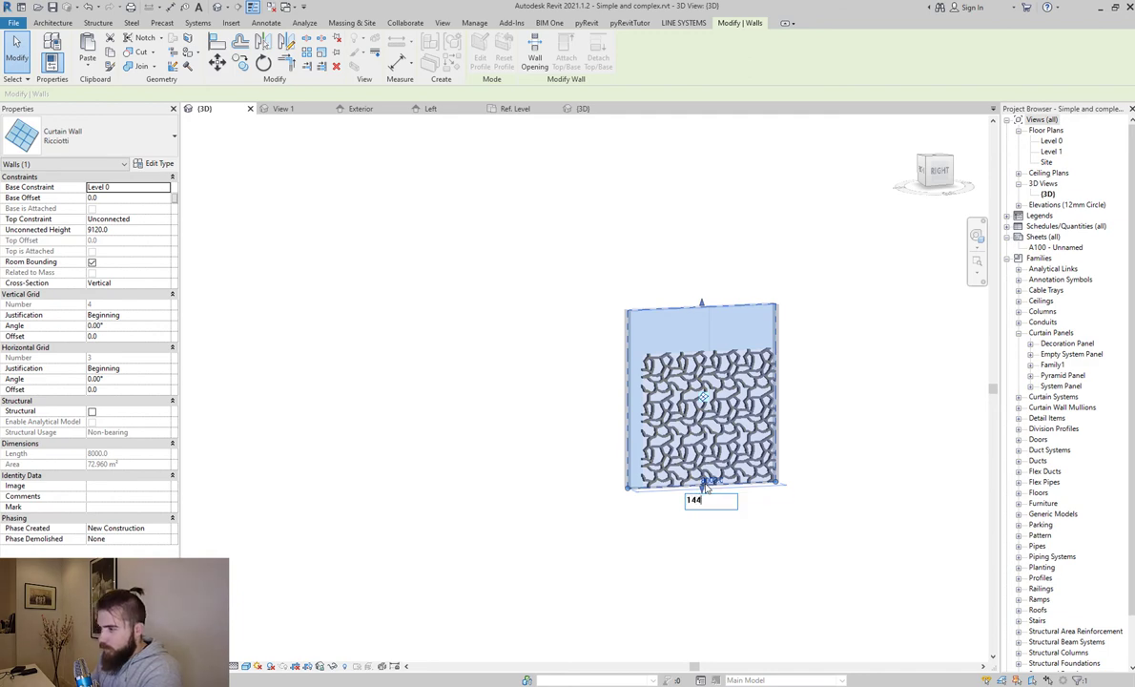
text(00)
key(Return)
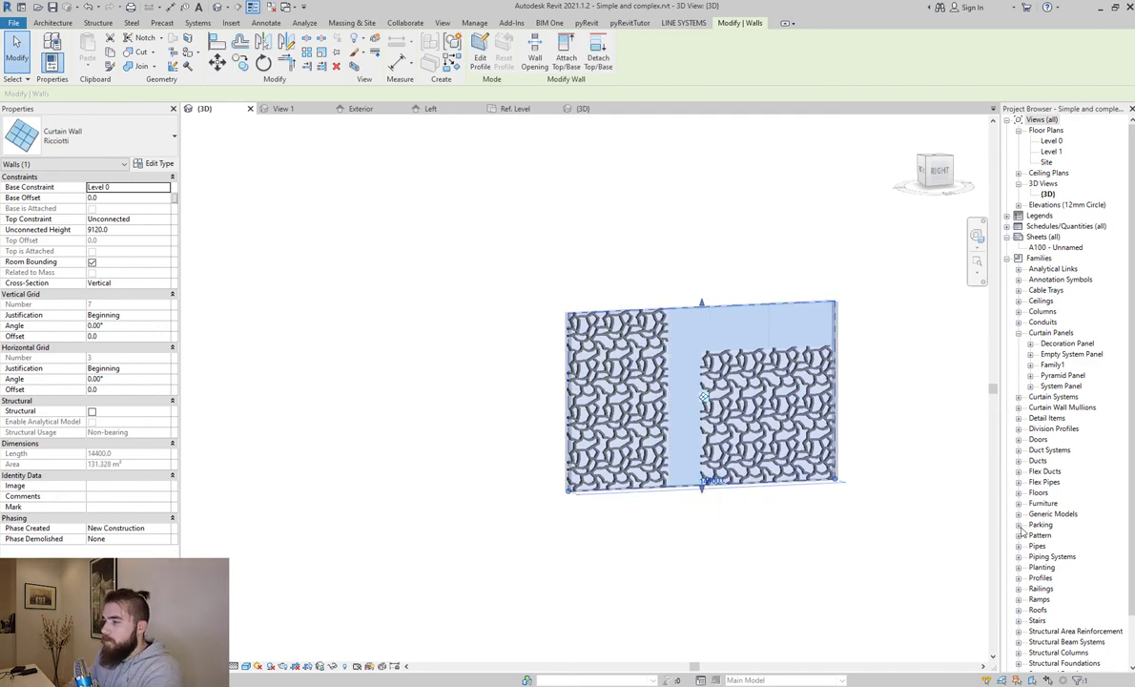
key(Escape)
key(z)
key(f)
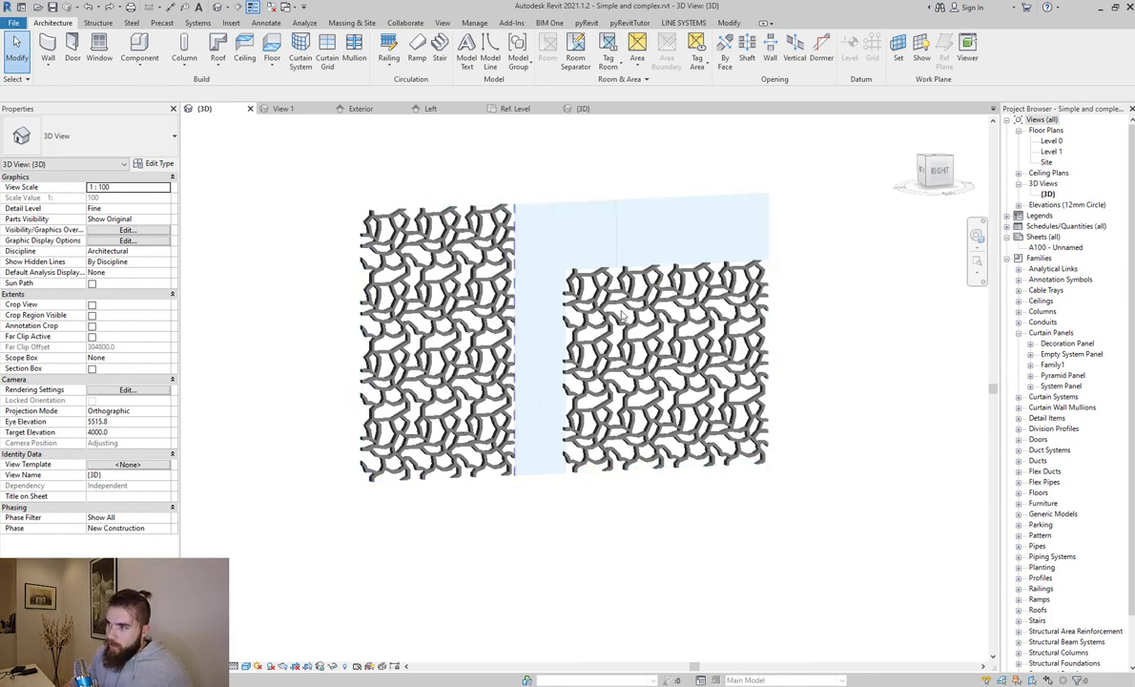
click(773, 245)
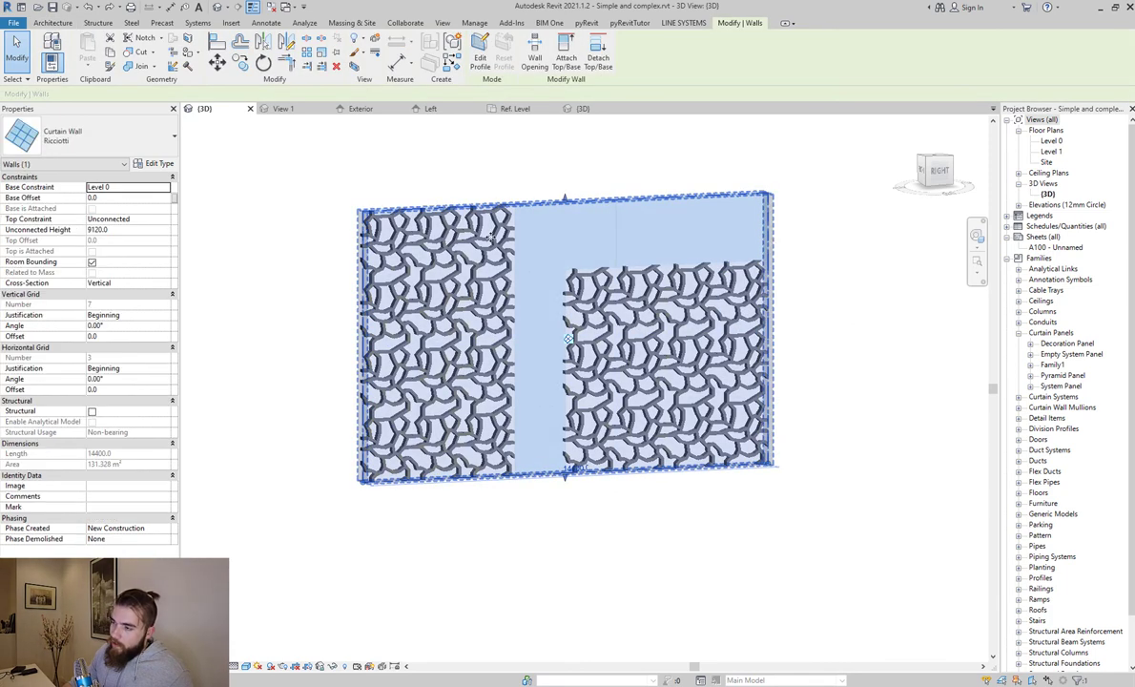
Step: Swap one upper glass panel to the Family1 panel type
click(826, 256)
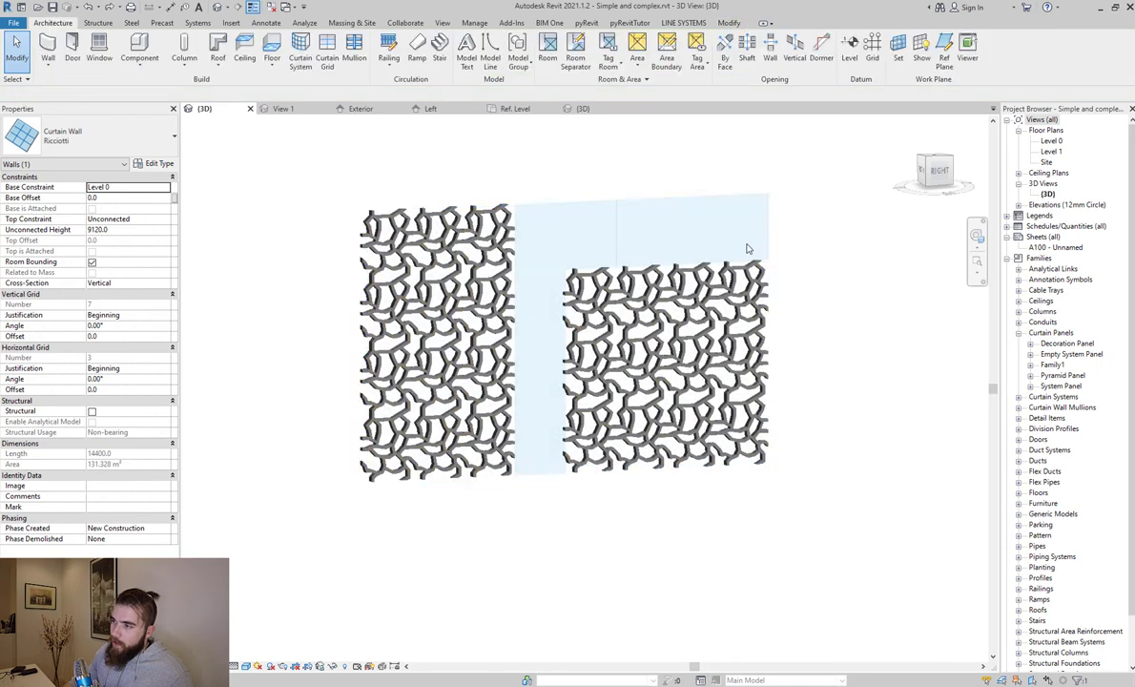
click(600, 238)
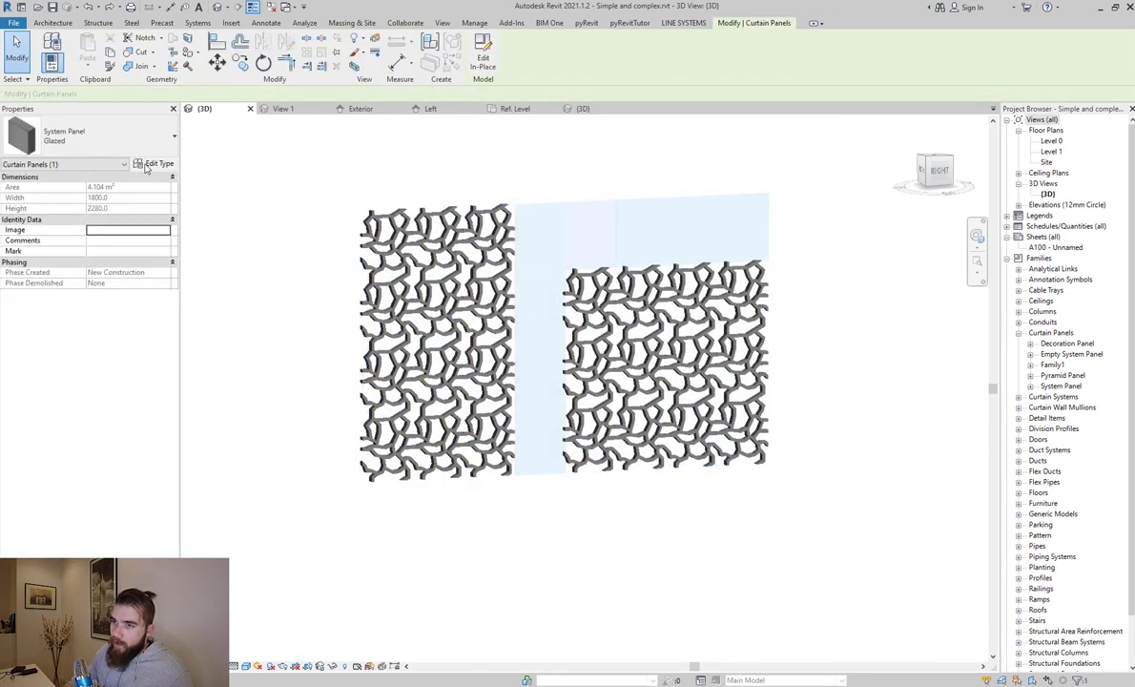
click(134, 140)
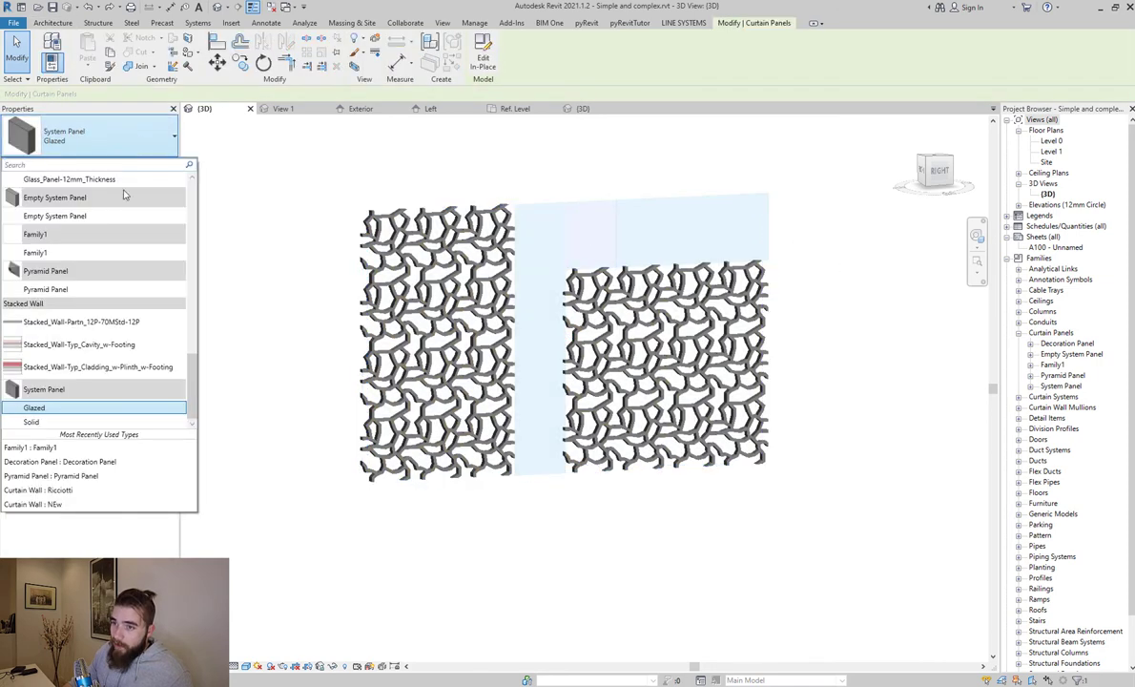
click(97, 253)
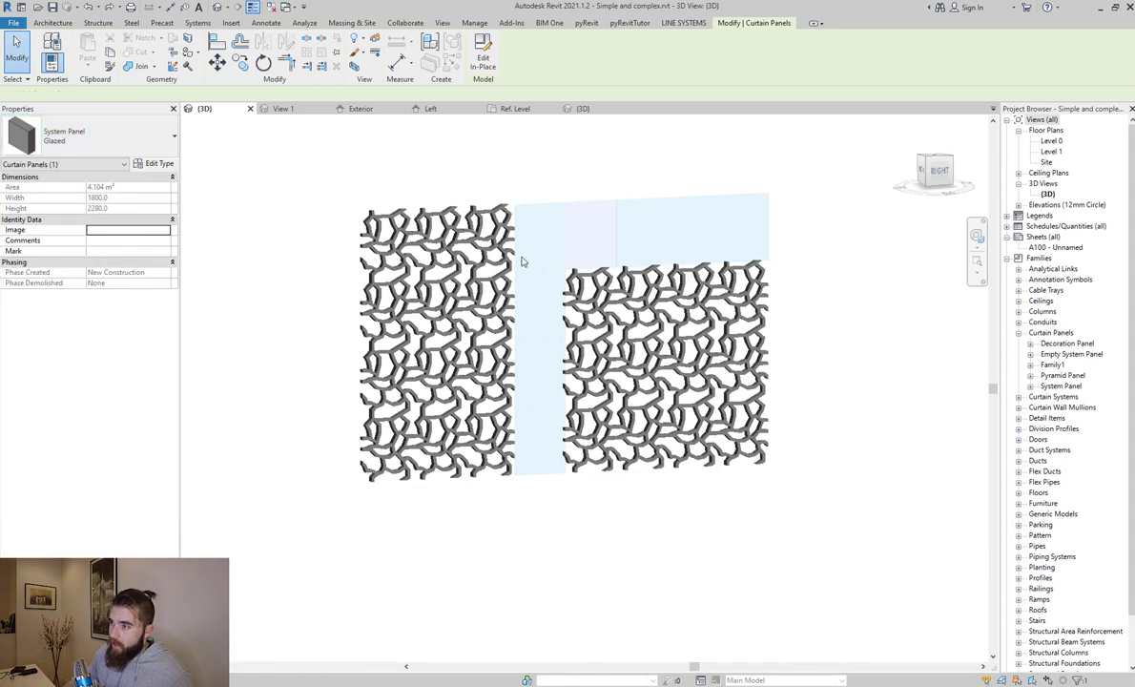
click(852, 327)
Step: Select all panels on the wall, unpin them, and set them all to Family1
click(663, 238)
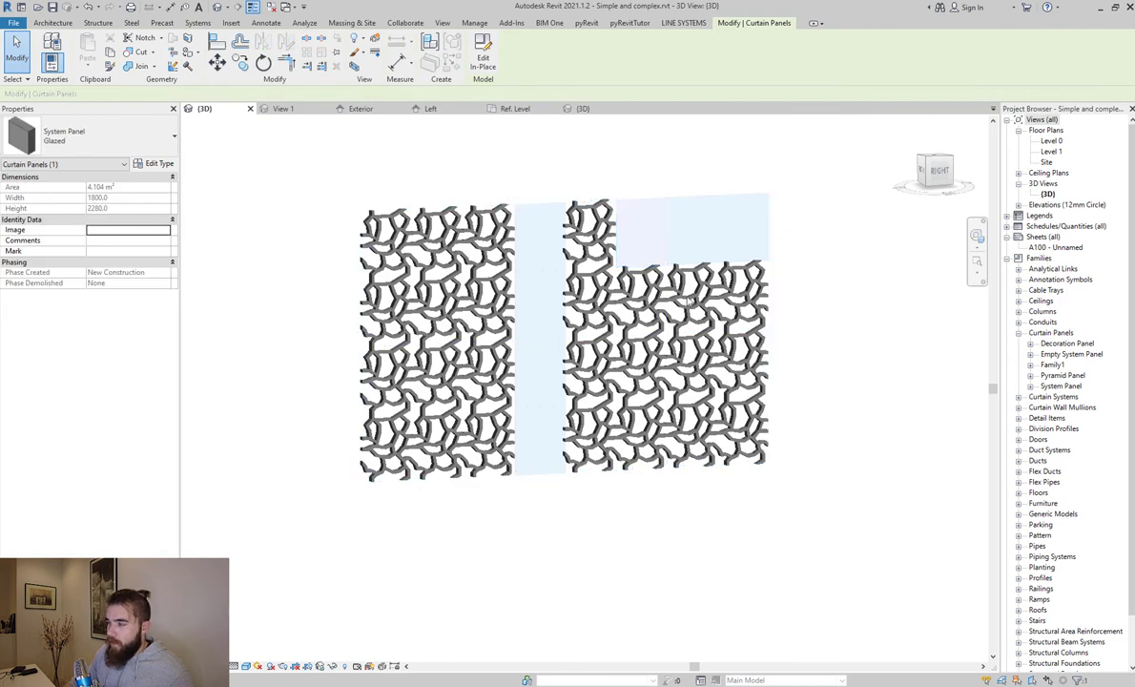
click(636, 291)
click(644, 228)
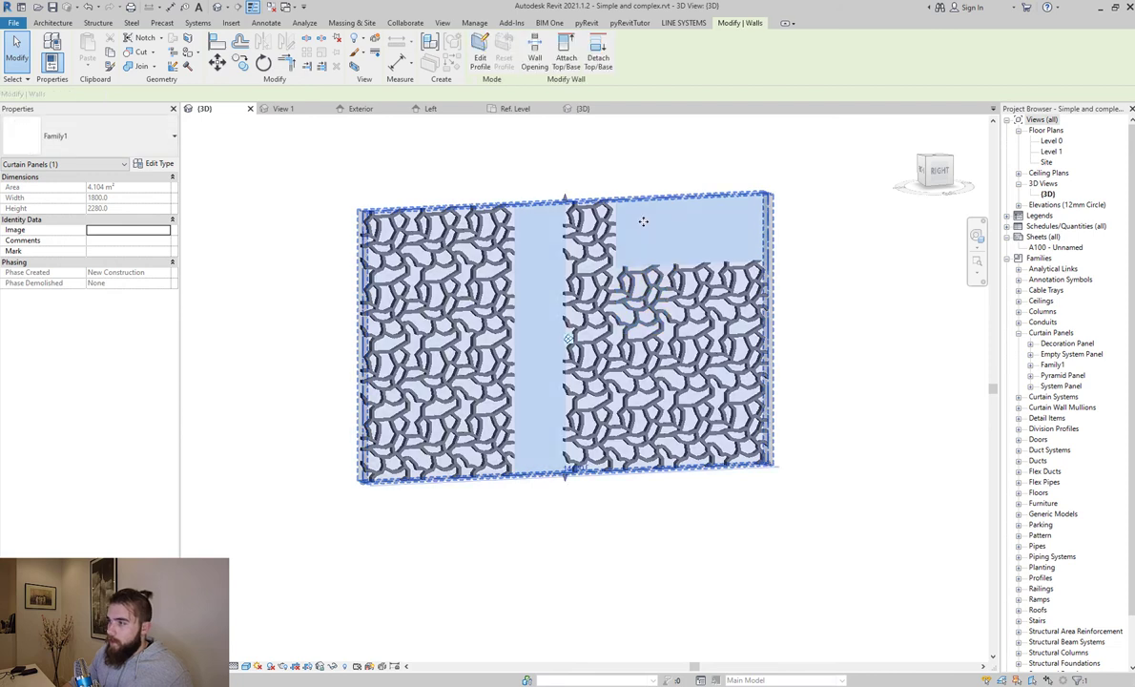
right_click(643, 224)
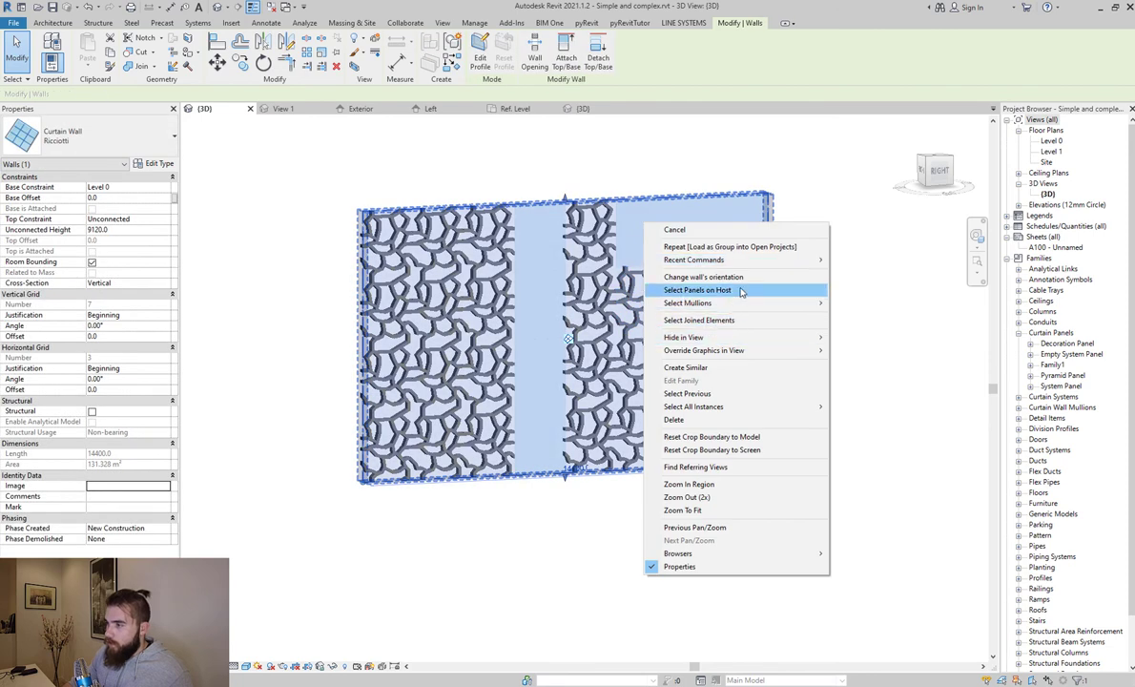
click(741, 291)
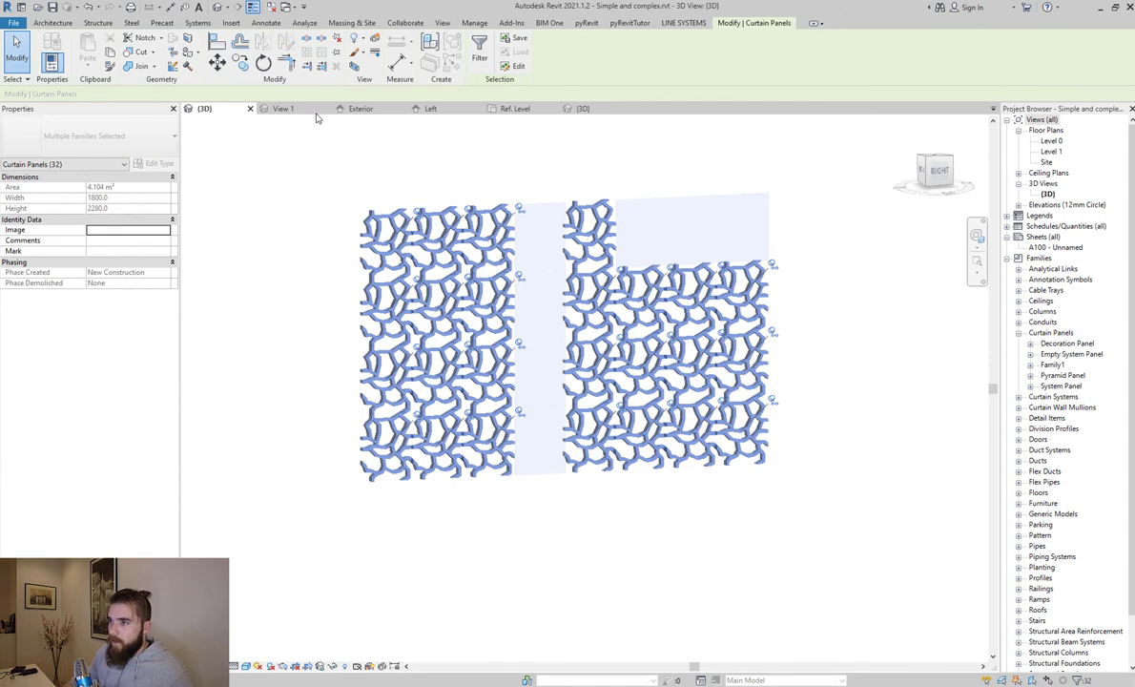
click(337, 43)
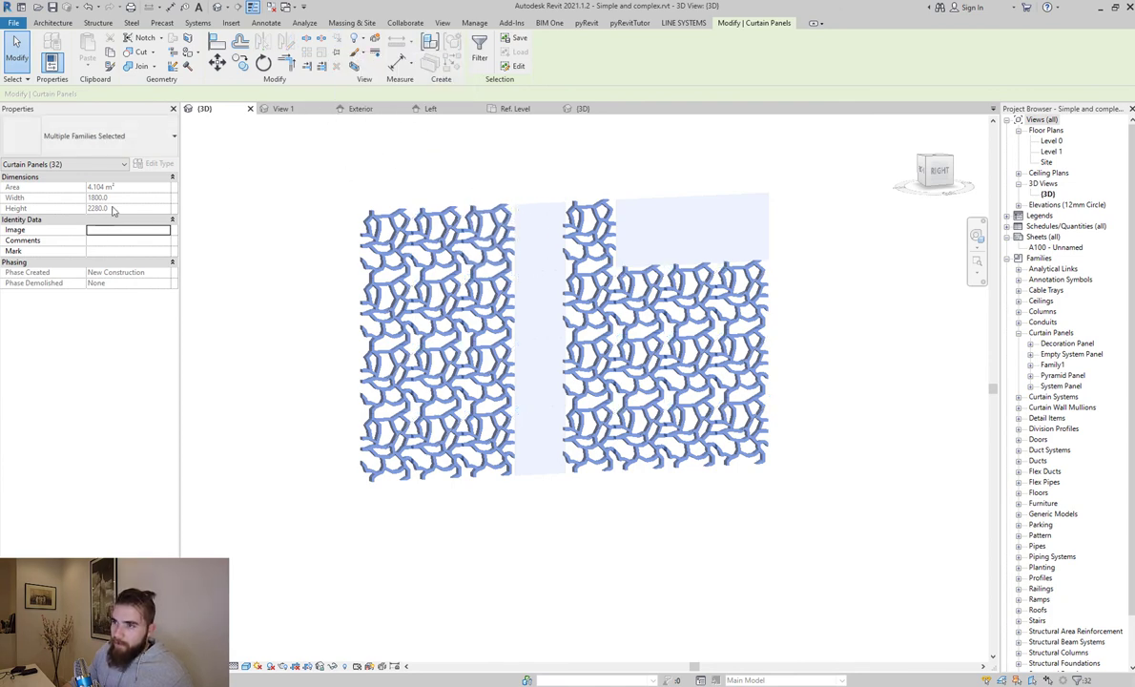
click(134, 136)
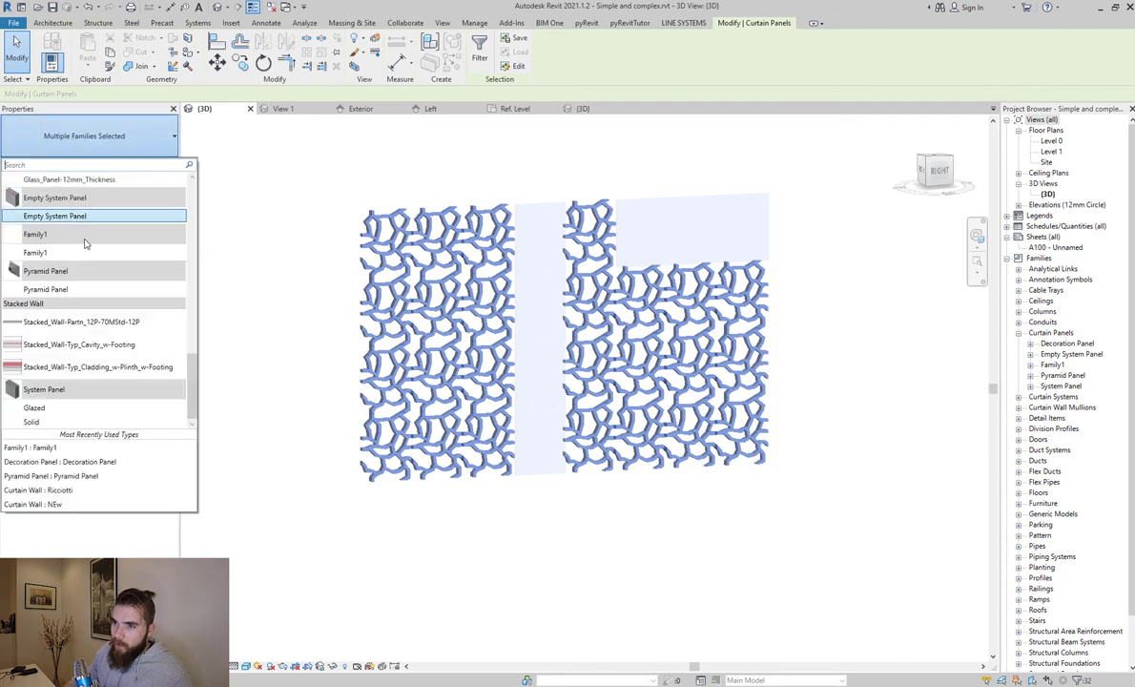
click(84, 253)
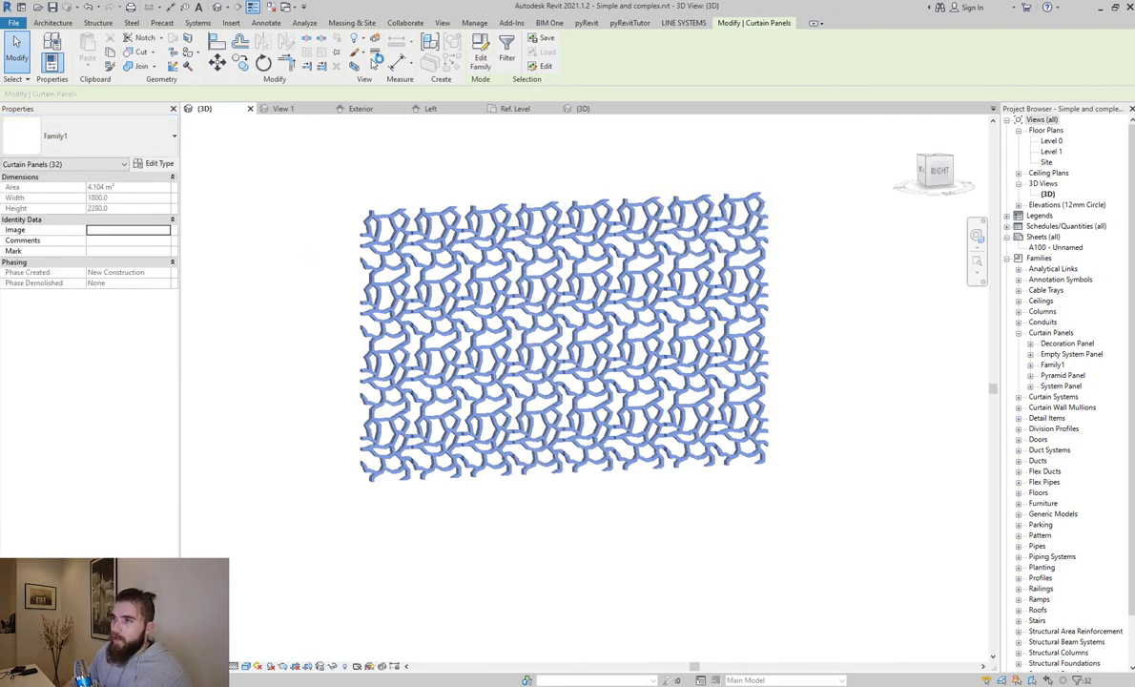
click(833, 327)
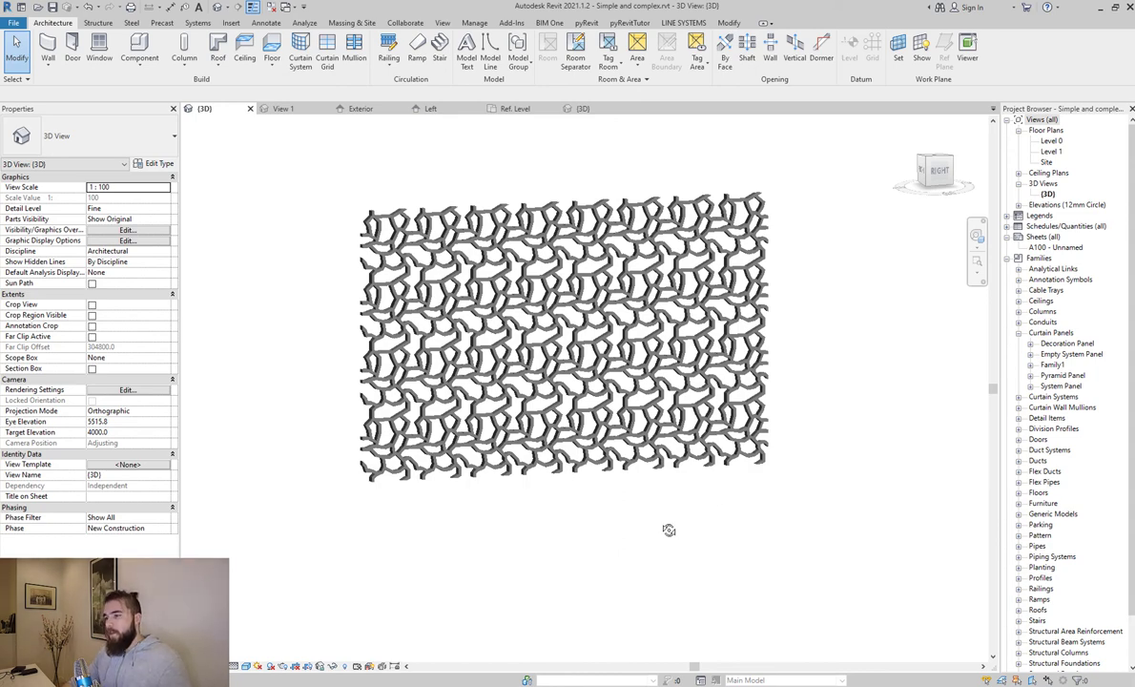
shift+middle_drag(633, 539, 633, 401)
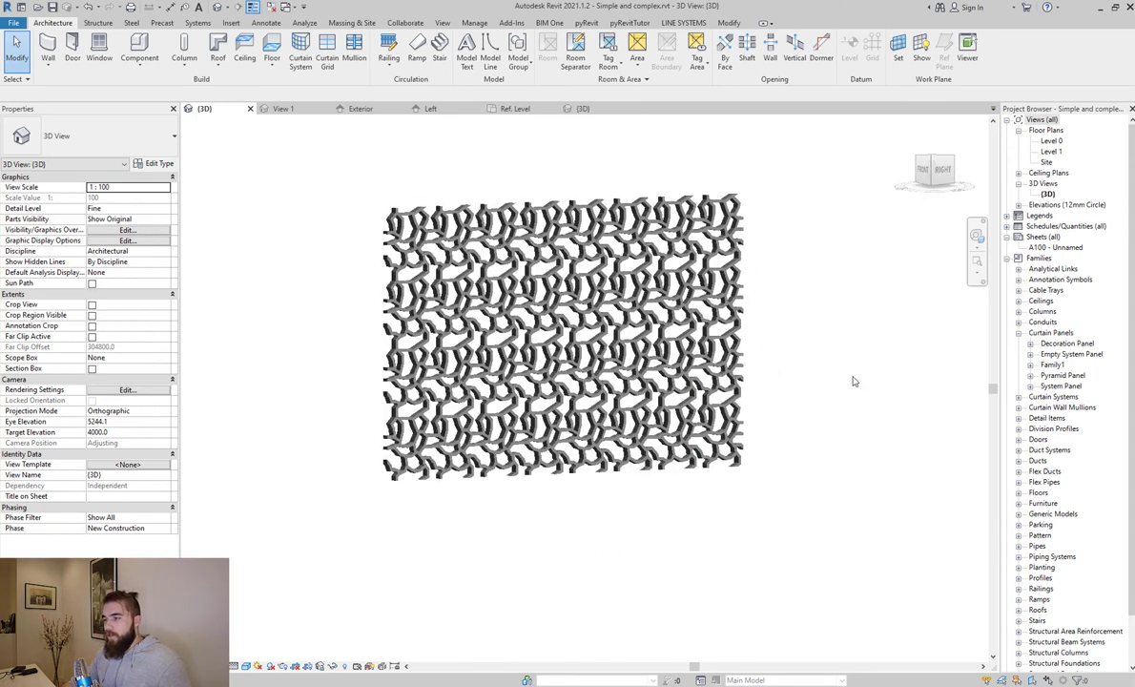
shift+middle_drag(806, 365, 668, 315)
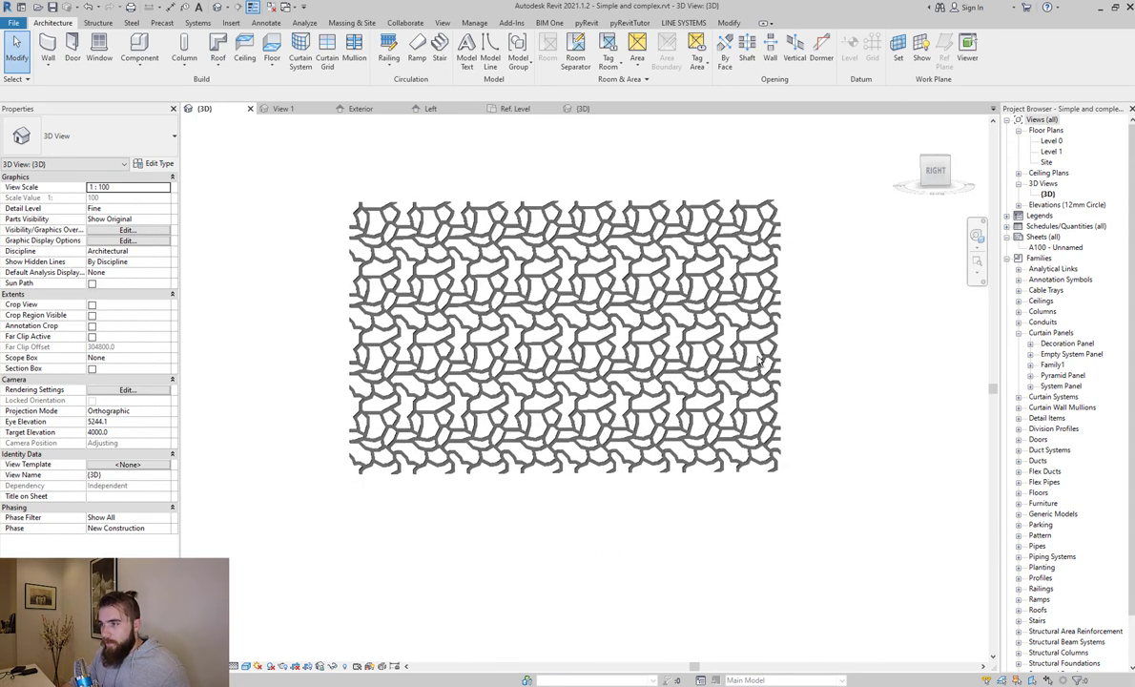
click(632, 292)
click(506, 564)
shift+middle_drag(600, 616, 603, 575)
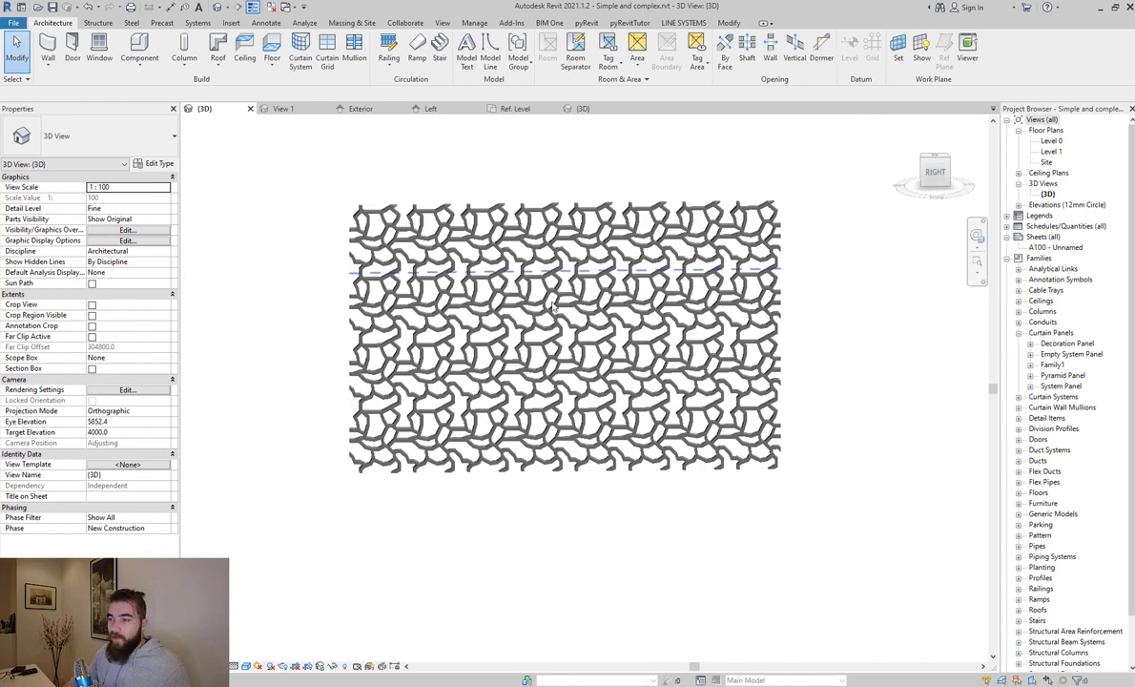
scroll(565, 232, up, 4)
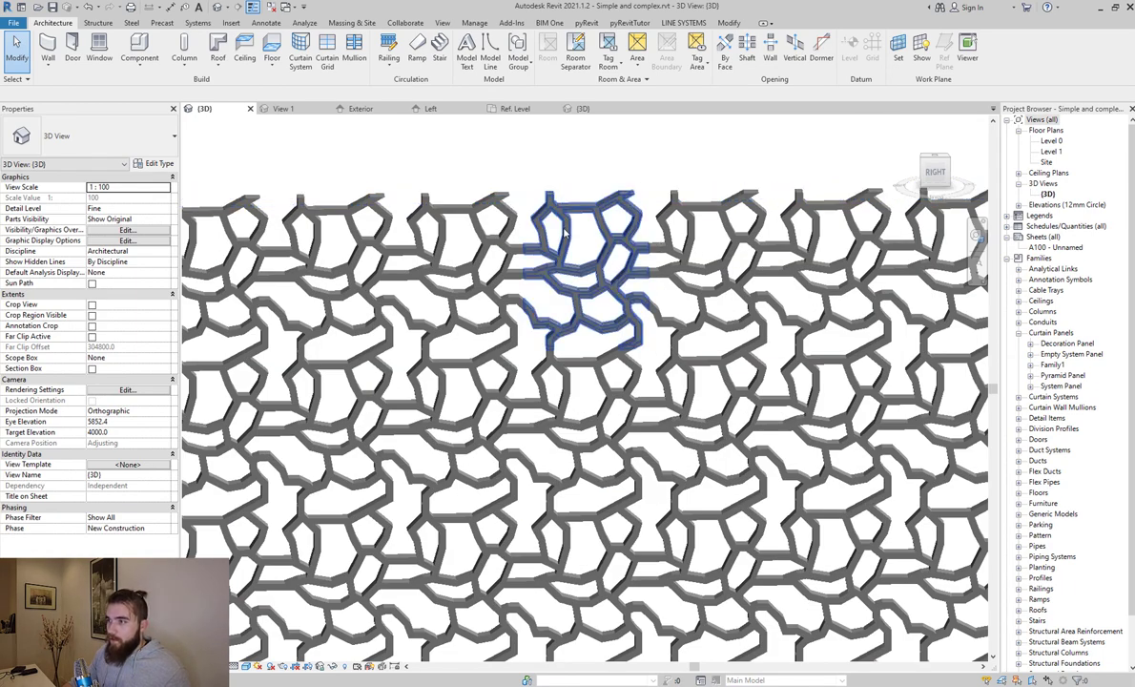
click(565, 232)
scroll(565, 232, down, 5)
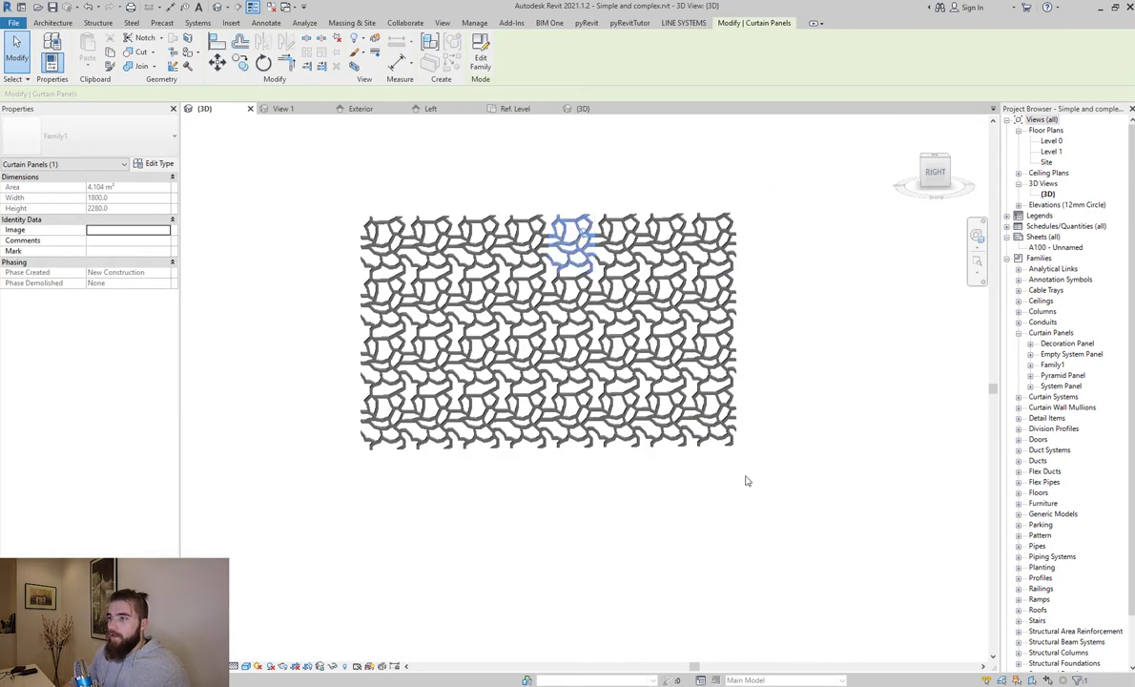
click(791, 490)
shift+middle_drag(718, 391, 766, 394)
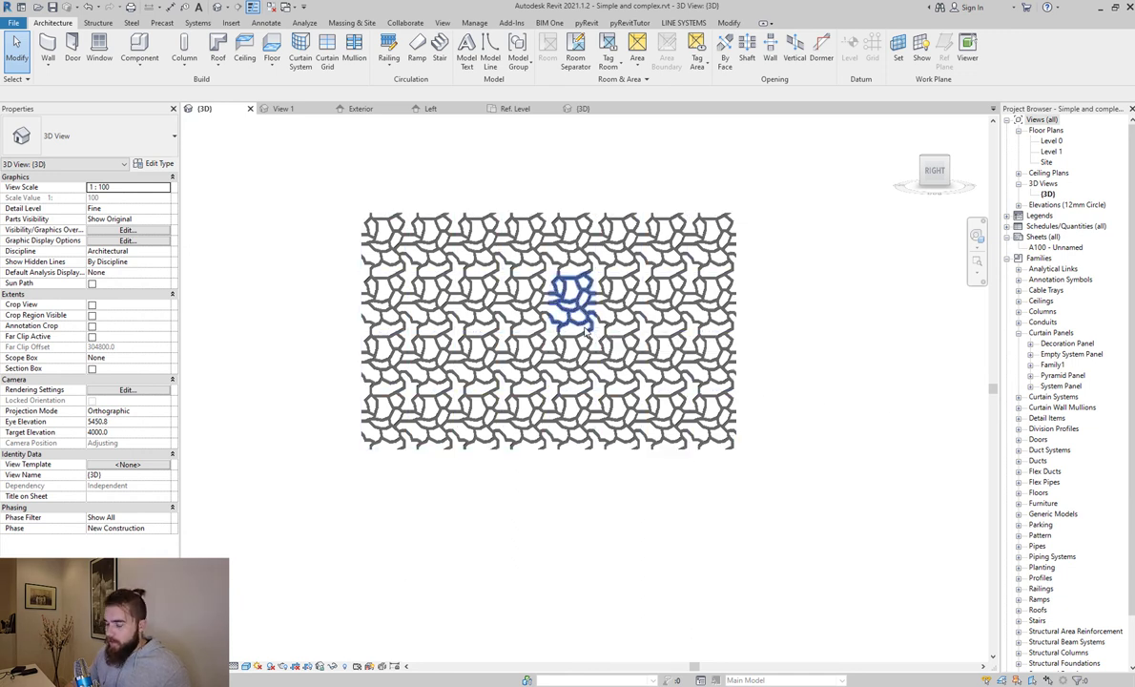
click(586, 331)
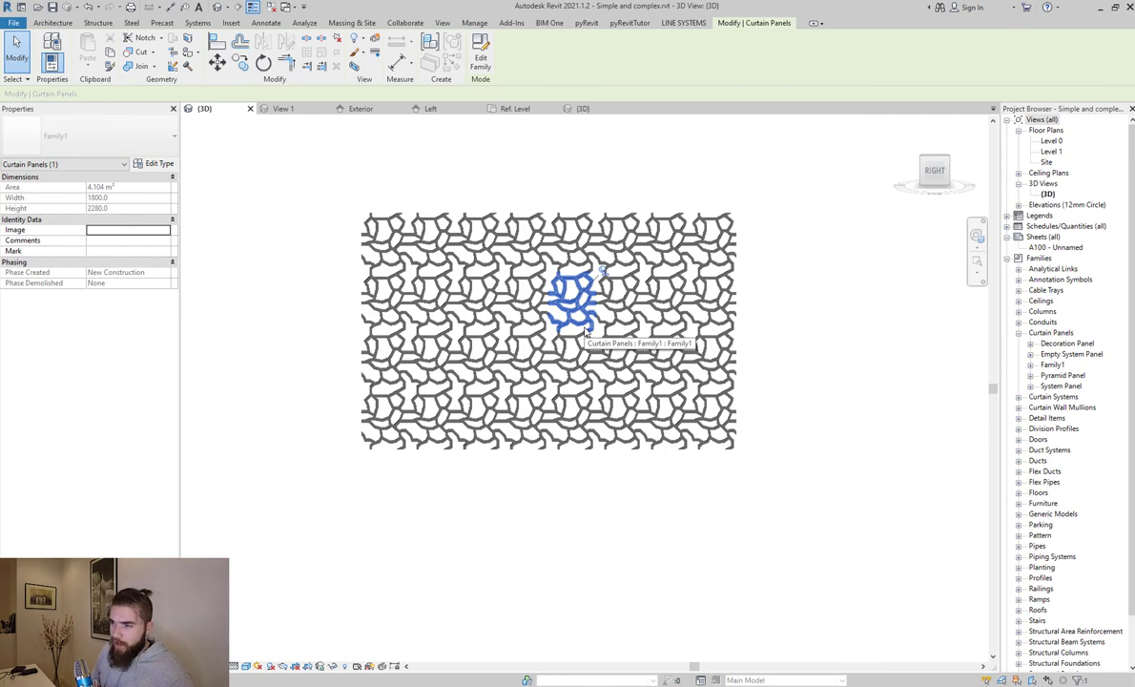
scroll(587, 331, up, 4)
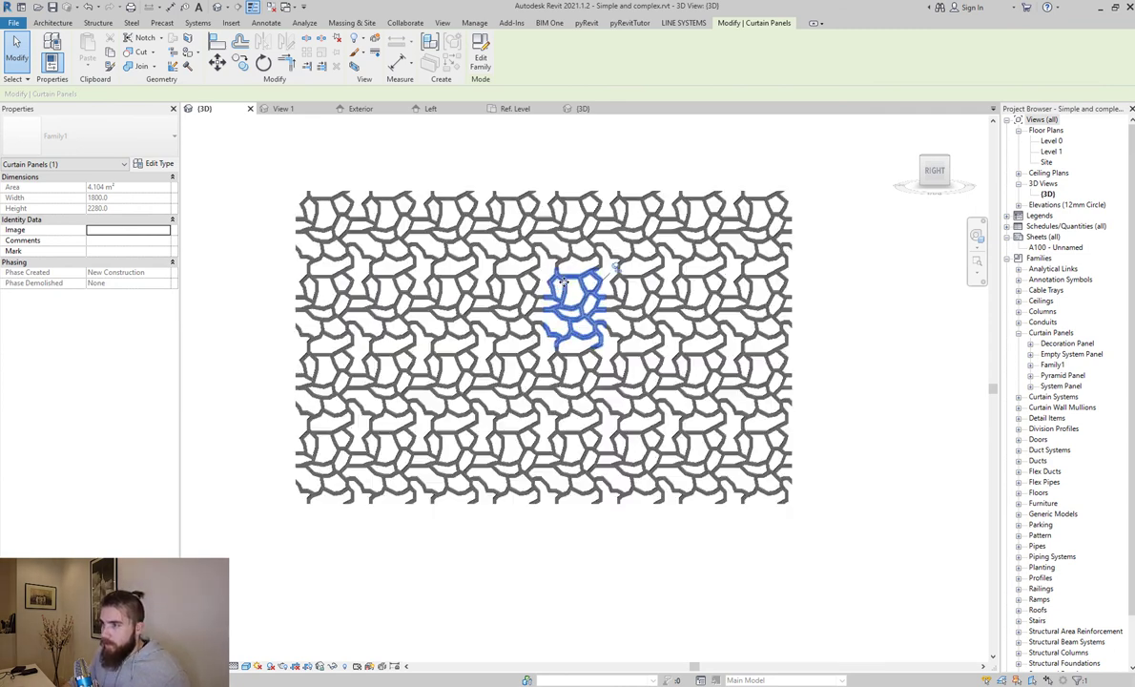
scroll(612, 327, up, 3)
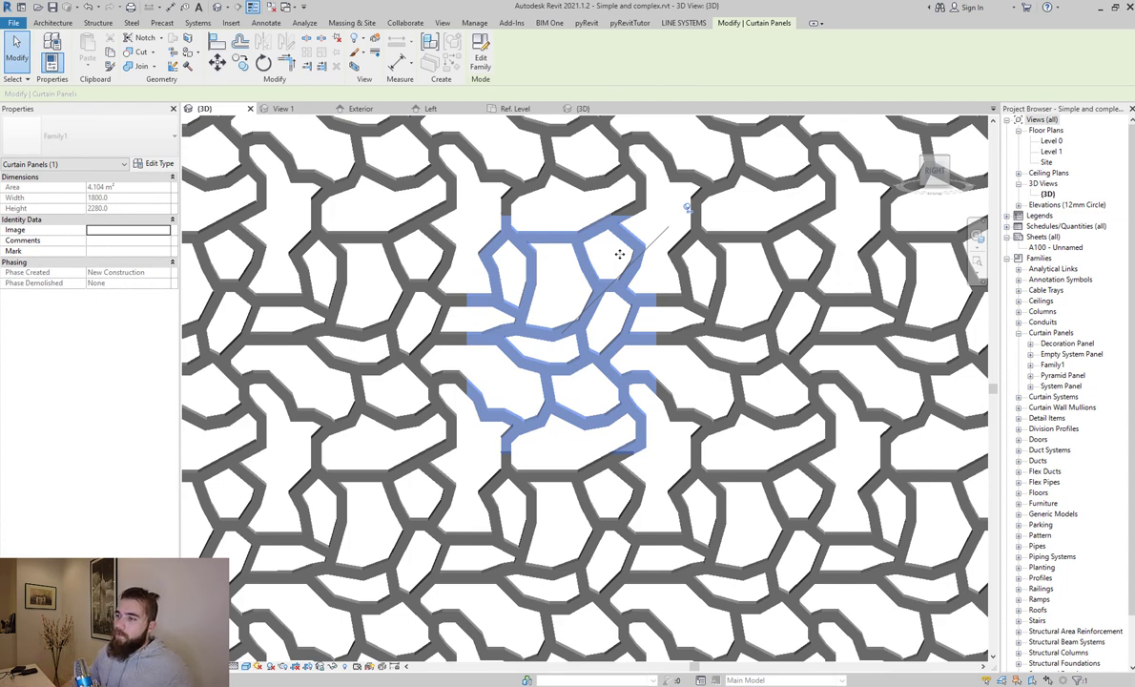
scroll(620, 253, down, 4)
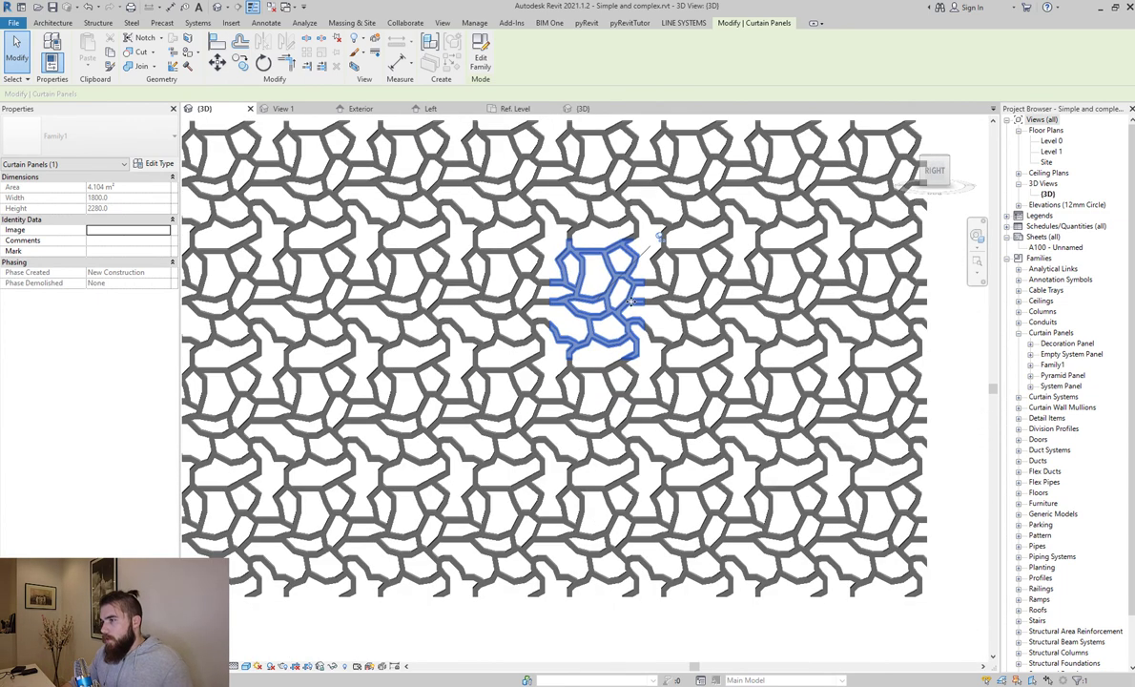
key(Escape)
scroll(591, 296, up, 3)
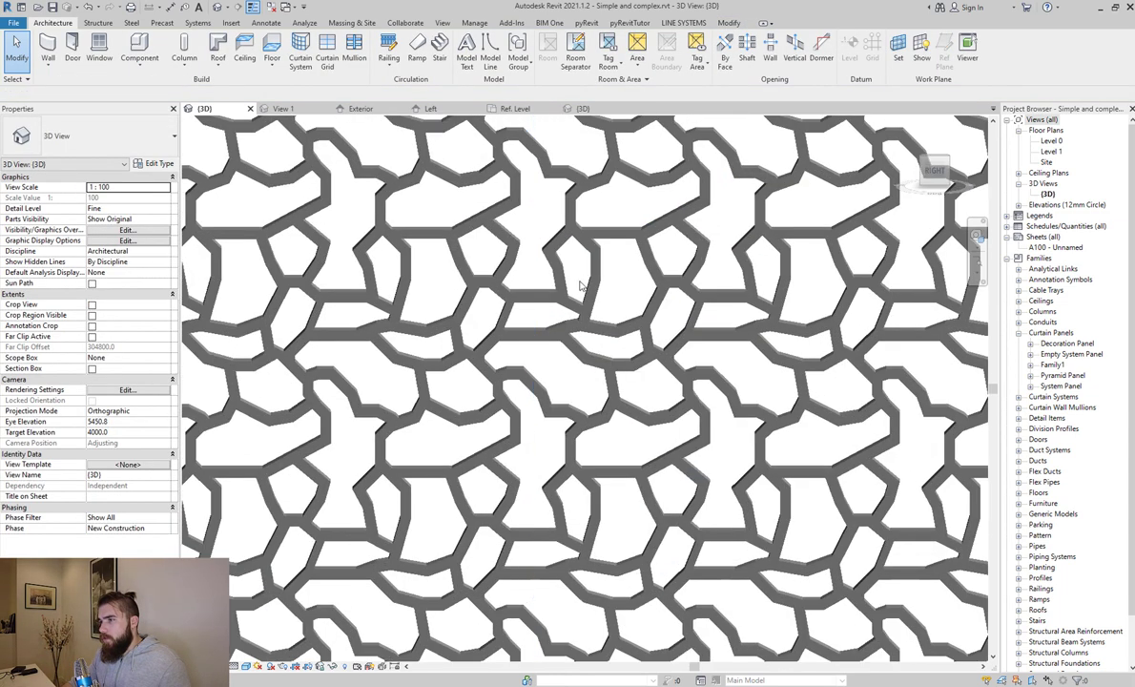
click(586, 286)
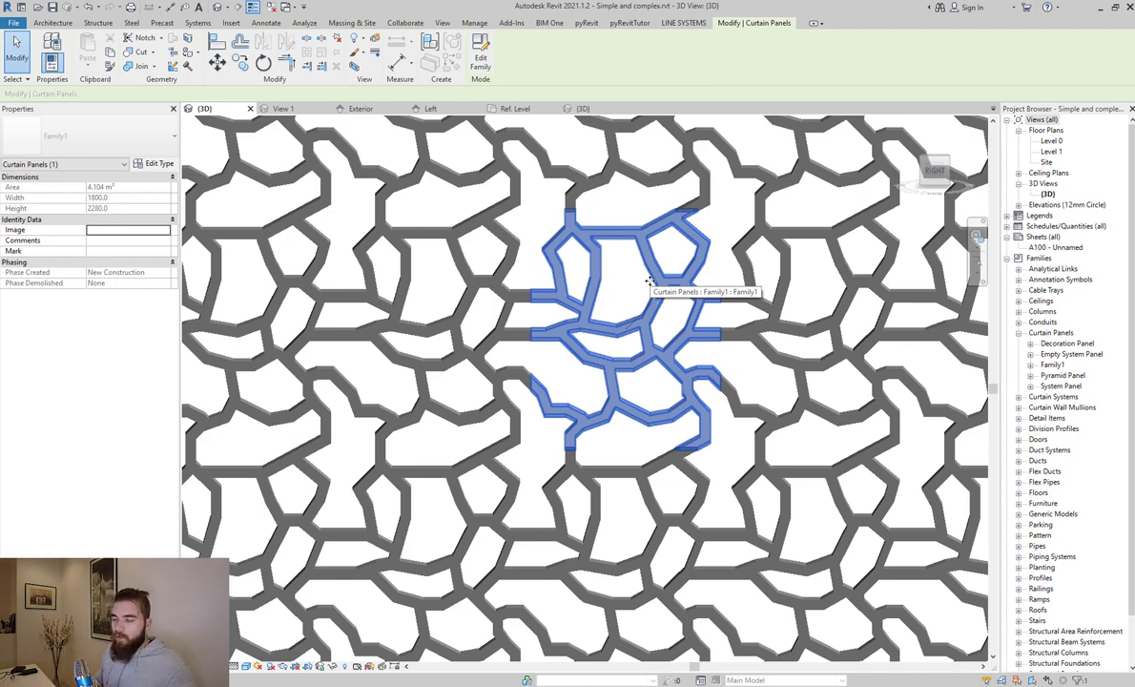
key(Escape)
key(z)
key(f)
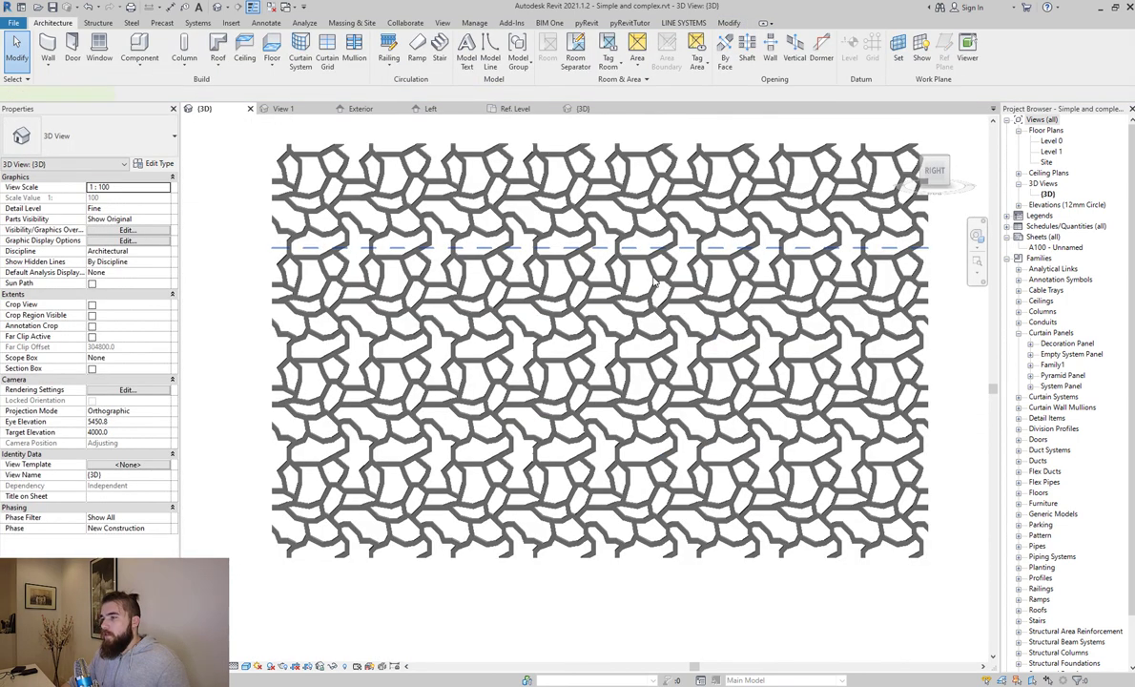
click(655, 282)
scroll(612, 263, down, 2)
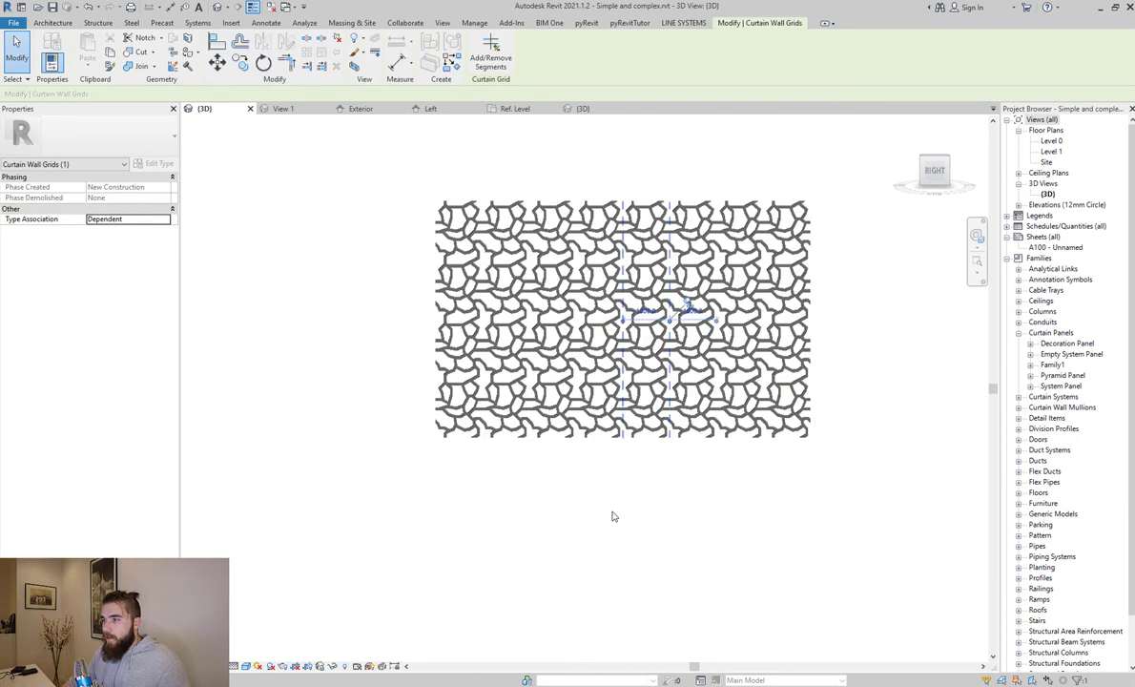
key(Escape)
scroll(760, 140, up, 2)
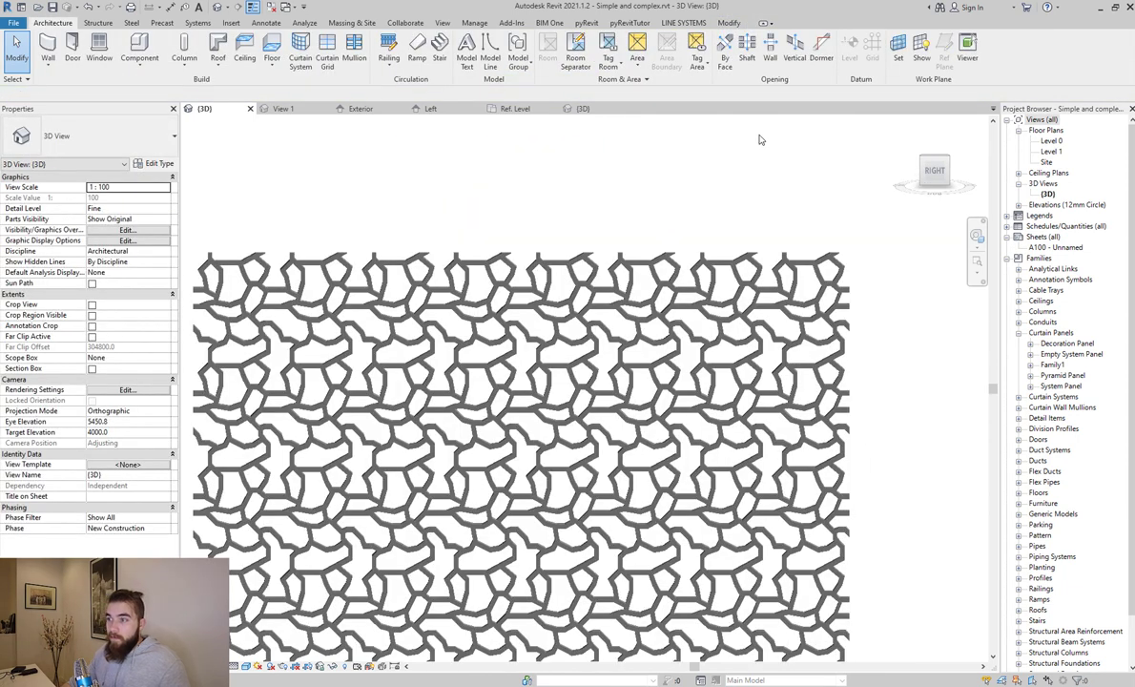
scroll(760, 140, down, 1)
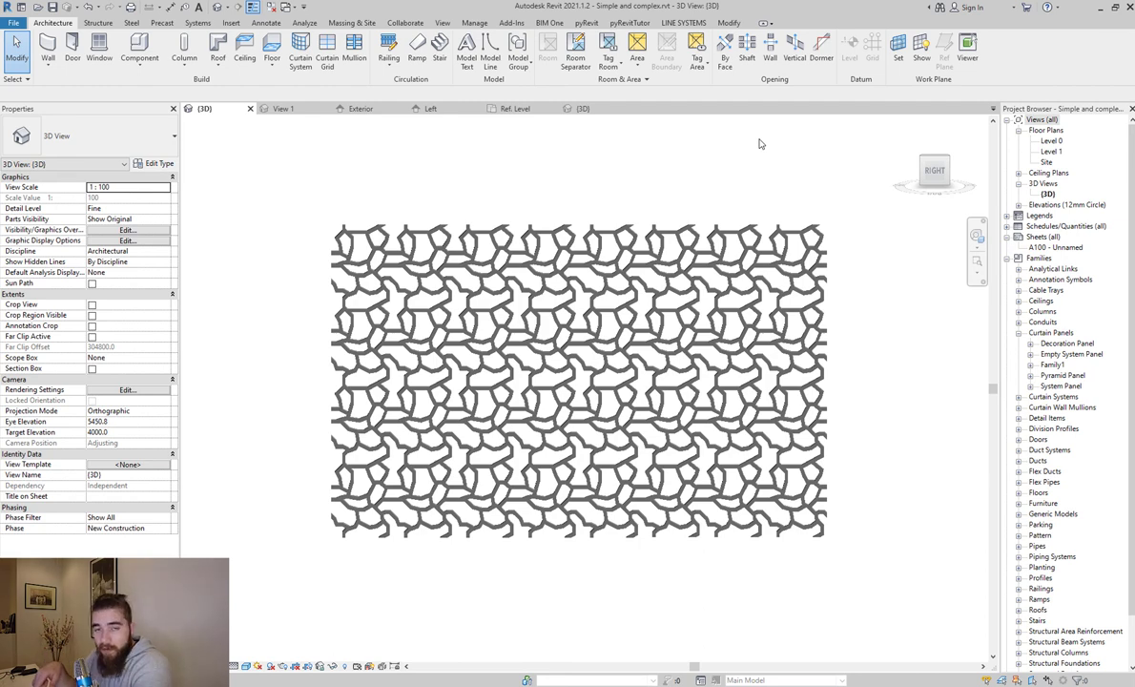